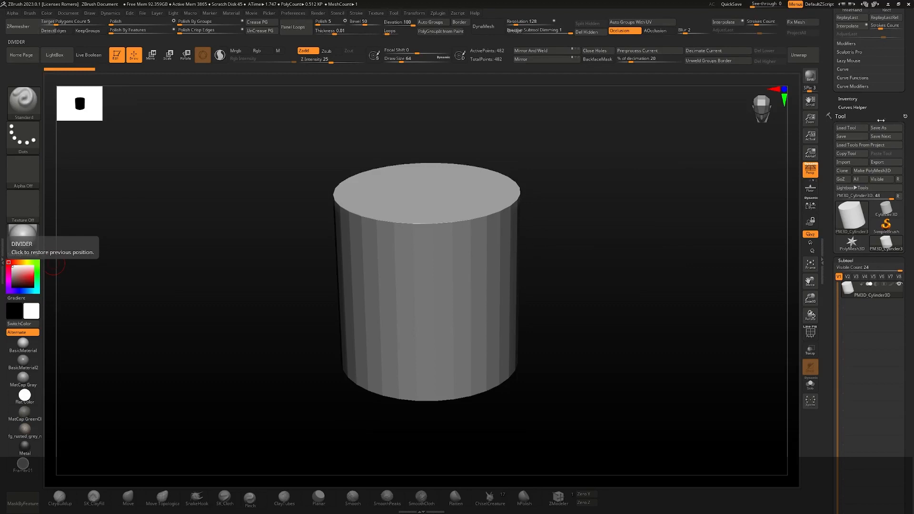
- Switch to the file explorer and load DIORAMAS_ZTOOL.ztl from the DIORAMAS Product folder into ZBrush
{"action": "key", "text": "alt+Tab"}
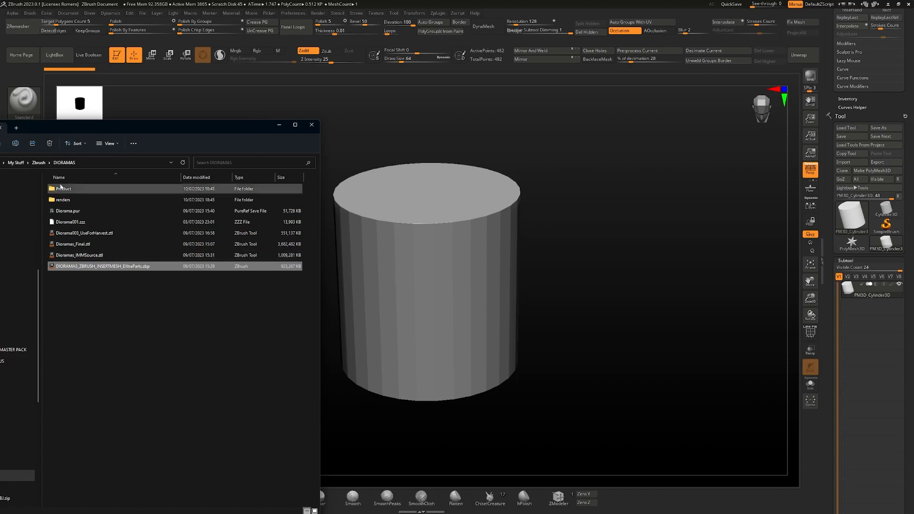
{"action": "double_click", "coordinate": [64, 189]}
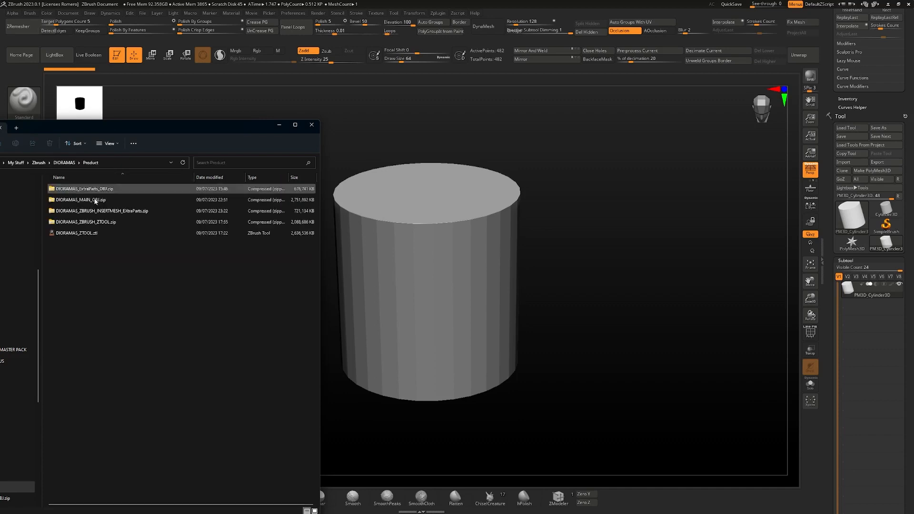
{"action": "left_click", "coordinate": [90, 234]}
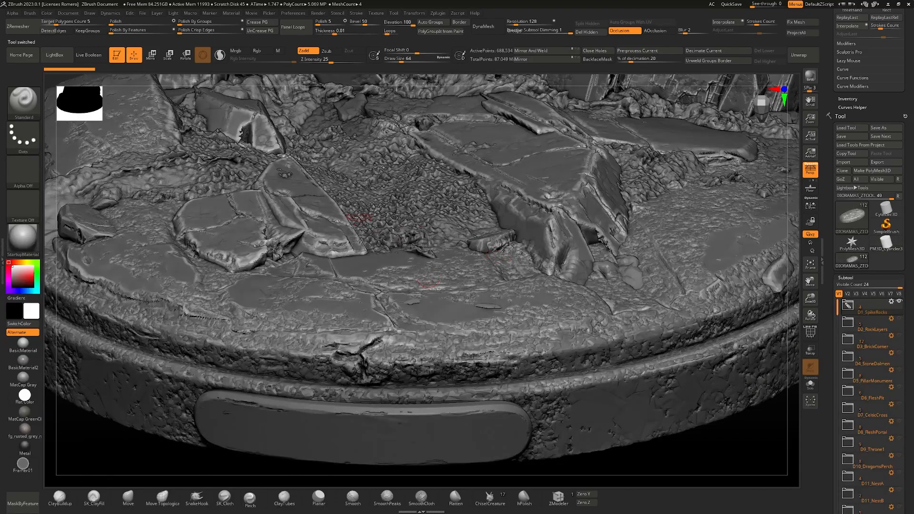
- Examine the spiked rocks diorama from several angles and look over the list of diorama subtool folders down to D14_Shrine
{"action": "right_click_drag", "start_coordinate": [359, 217], "coordinate": [396, 197], "text": "ctrl"}
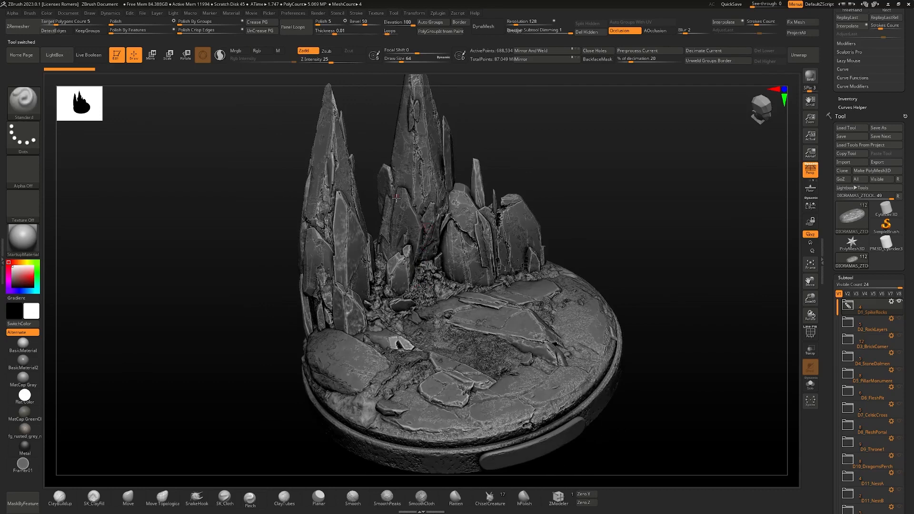
{"action": "right_click_drag", "start_coordinate": [565, 261], "coordinate": [544, 239]}
{"action": "left_click_drag", "start_coordinate": [909, 404], "coordinate": [909, 209]}
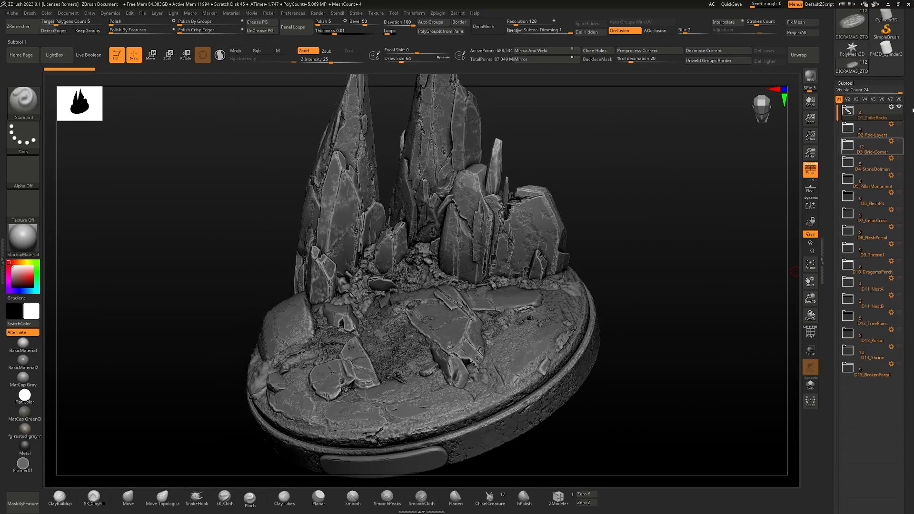
{"action": "mouse_move", "coordinate": [878, 363]}
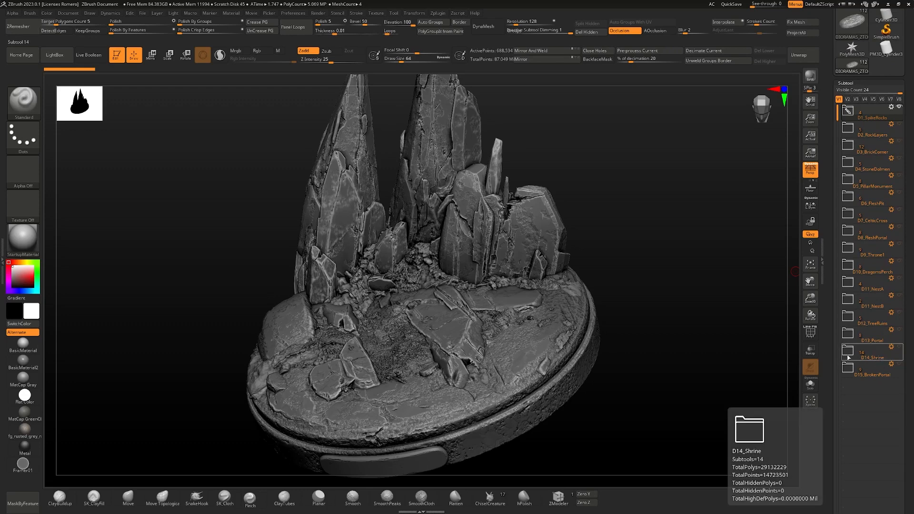
{"action": "right_click_drag", "start_coordinate": [500, 229], "coordinate": [554, 267]}
{"action": "key", "text": "shift+s"}
{"action": "key", "text": "shift+s"}
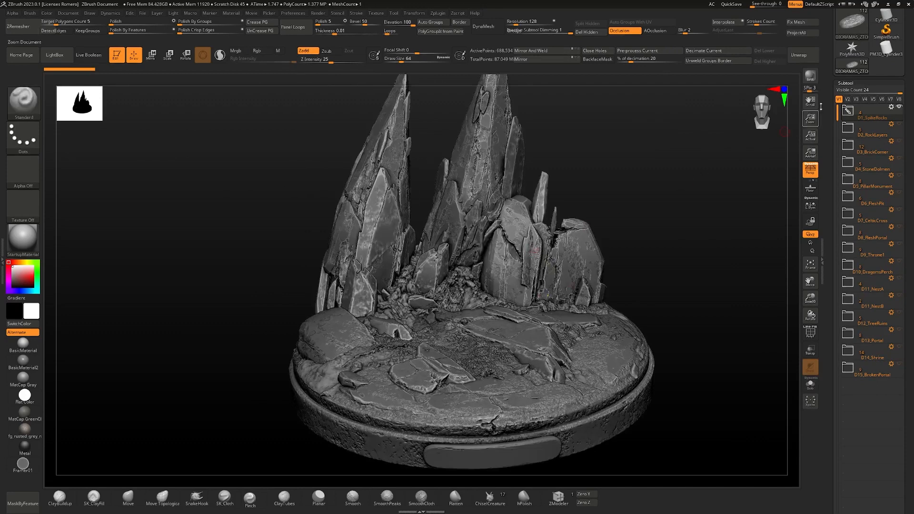
- Expand the D1_SpikeRocks subtool folder to list its parts
{"action": "left_click", "coordinate": [848, 111]}
{"action": "right_click_drag", "start_coordinate": [623, 234], "coordinate": [538, 237], "text": "ctrl"}
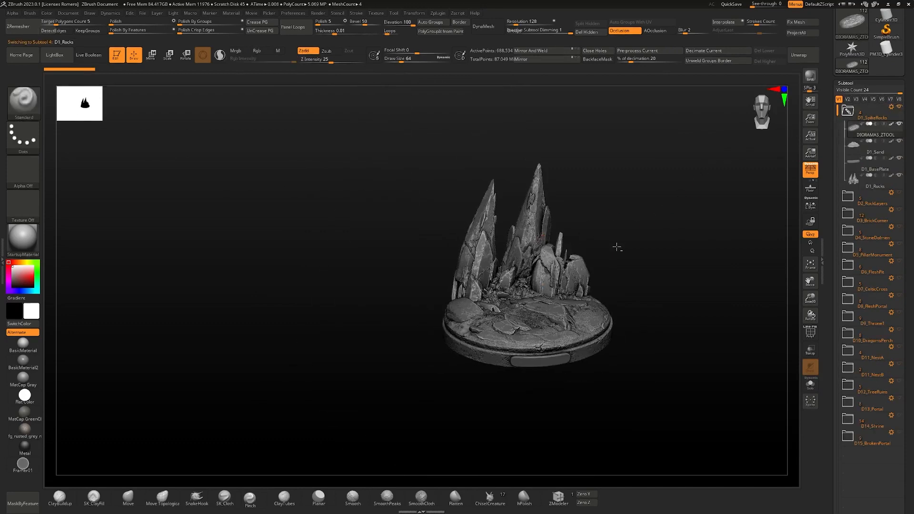
{"action": "right_click_drag", "start_coordinate": [617, 247], "coordinate": [777, 200], "text": "ctrl"}
- Try moving the D1_Rocks subtool away from its base
{"action": "key", "text": "w"}
{"action": "left_click_drag", "start_coordinate": [531, 279], "coordinate": [387, 221]}
{"action": "key", "text": "ctrl+z"}
{"action": "key", "text": "q"}
- Inspect the D1_SpikeRocks parts one at a time in Solo mode, starting with DIORAMAS_ZTOOL, and restore the full view
{"action": "right_click_drag", "start_coordinate": [563, 261], "coordinate": [469, 310], "text": "alt"}
{"action": "mouse_move", "coordinate": [469, 310]}
{"action": "right_mouse_down"}
{"action": "mouse_move", "coordinate": [534, 278]}
{"action": "mouse_move", "coordinate": [566, 231]}
{"action": "mouse_move", "coordinate": [523, 193]}
{"action": "right_mouse_up"}
{"action": "right_click_drag", "start_coordinate": [642, 208], "coordinate": [590, 203], "text": "ctrl"}
{"action": "mouse_move", "coordinate": [837, 141]}
{"action": "left_mouse_down"}
{"action": "mouse_move", "coordinate": [836, 184]}
{"action": "mouse_move", "coordinate": [839, 135]}
{"action": "left_mouse_up"}
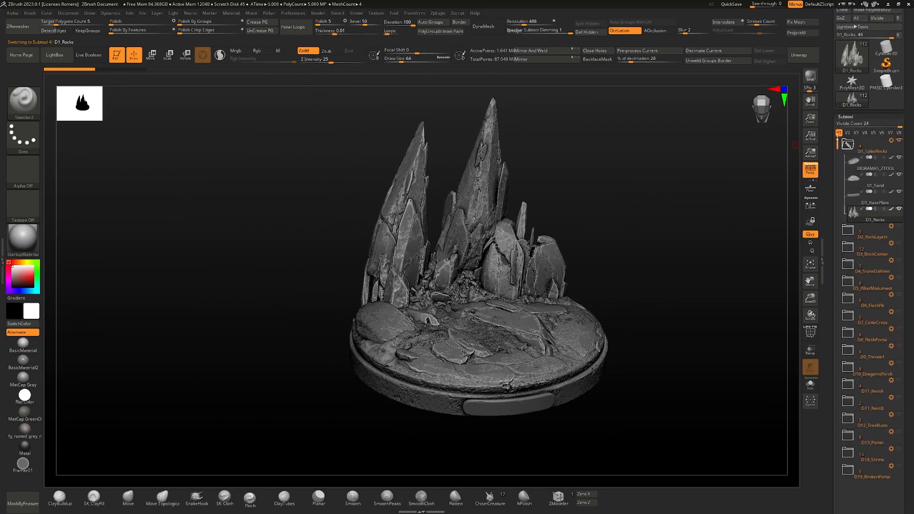
{"action": "left_click", "coordinate": [848, 168]}
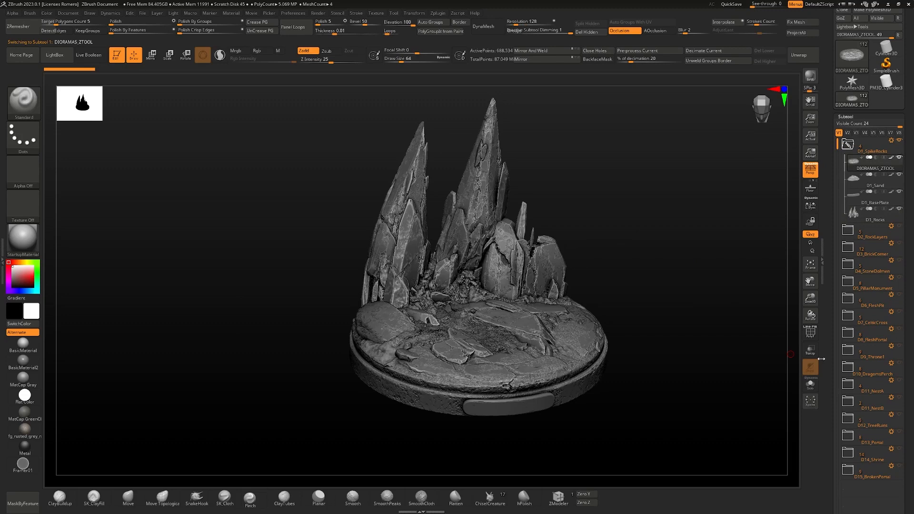
{"action": "left_click", "coordinate": [810, 384]}
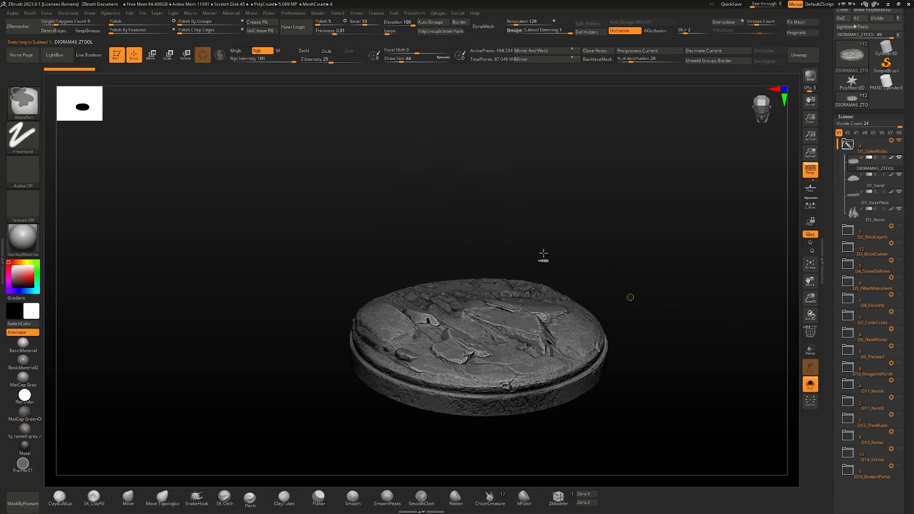
{"action": "key", "text": "Down"}
{"action": "key", "text": "Down"}
{"action": "key", "text": "Down"}
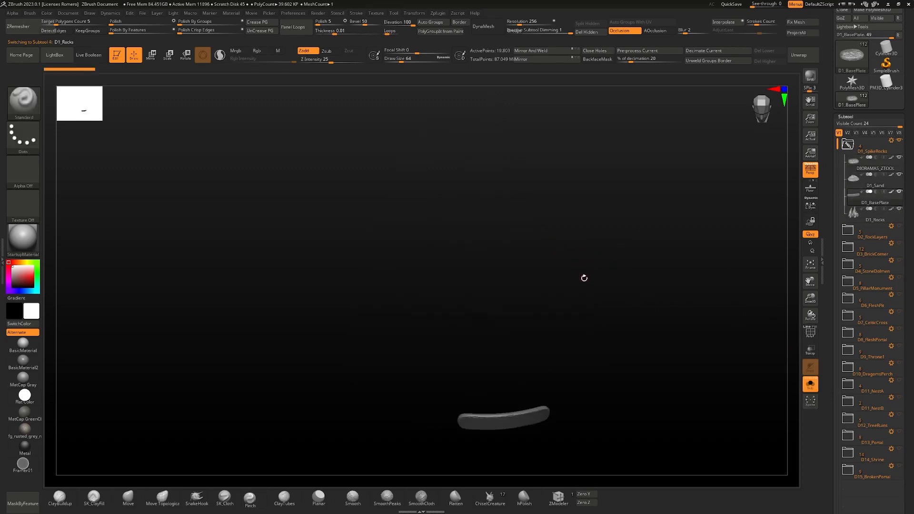
{"action": "key", "text": "shift+s"}
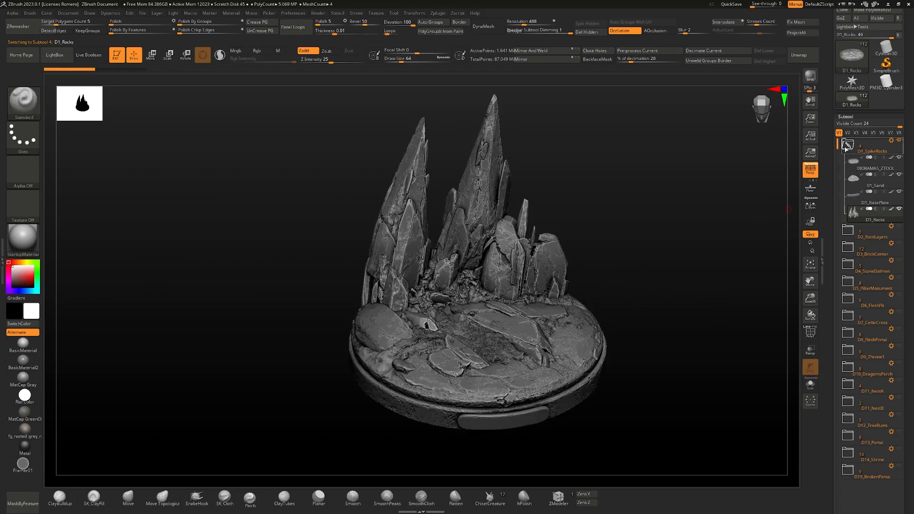
- Collapse and hide the D1_SpikeRocks folder, then show the D2_RockLayers diorama and expand its folder
{"action": "left_click", "coordinate": [848, 144]}
{"action": "left_click", "coordinate": [899, 140]}
{"action": "left_click", "coordinate": [899, 158]}
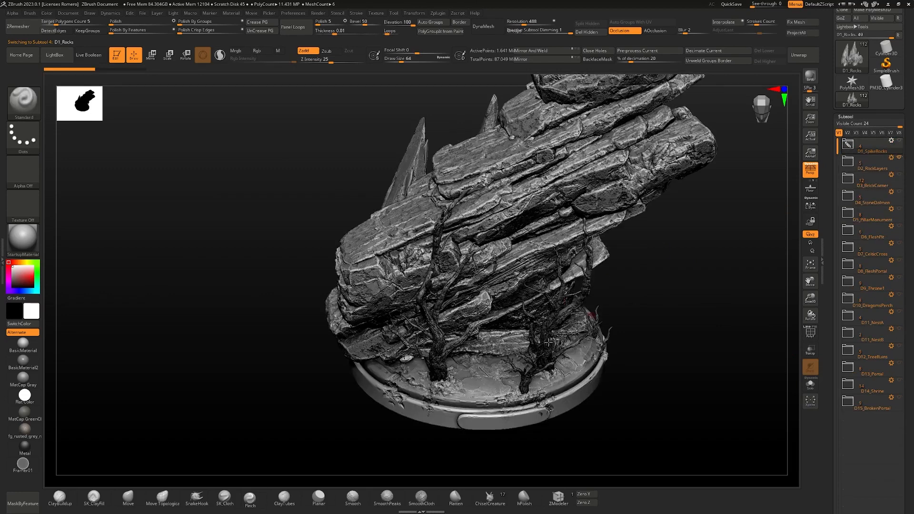
{"action": "right_click_drag", "start_coordinate": [567, 248], "coordinate": [485, 275], "text": "alt"}
{"action": "left_click", "coordinate": [849, 162]}
{"action": "mouse_move", "coordinate": [547, 267]}
{"action": "right_mouse_down"}
{"action": "mouse_move", "coordinate": [480, 270]}
{"action": "mouse_move", "coordinate": [538, 271]}
{"action": "right_mouse_up"}
{"action": "mouse_move", "coordinate": [538, 272]}
{"action": "right_mouse_down", "text": "ctrl"}
{"action": "mouse_move", "coordinate": [614, 281]}
{"action": "mouse_move", "coordinate": [516, 269]}
{"action": "mouse_move", "coordinate": [552, 274]}
{"action": "mouse_move", "coordinate": [524, 291]}
{"action": "right_mouse_up", "text": "ctrl"}
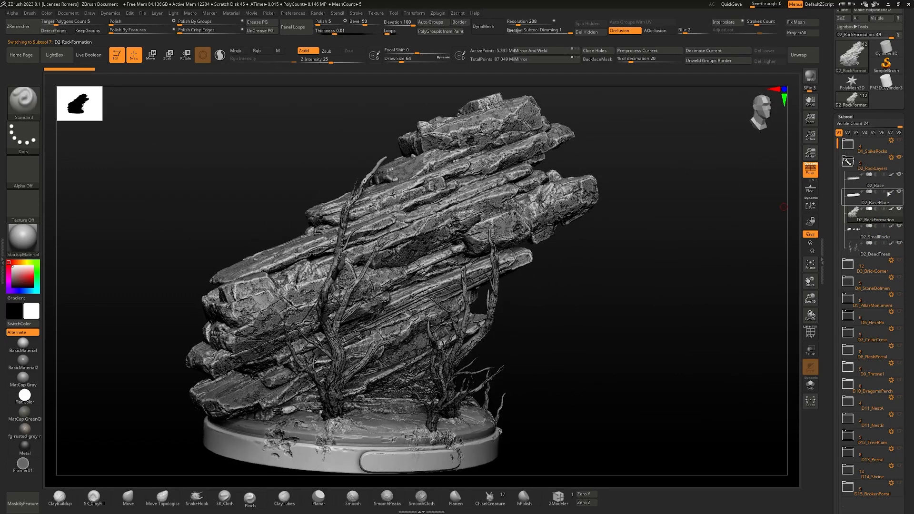
- Turn off Occlusion for the rock layers diorama and apply BasicMaterial
{"action": "left_click", "coordinate": [892, 210]}
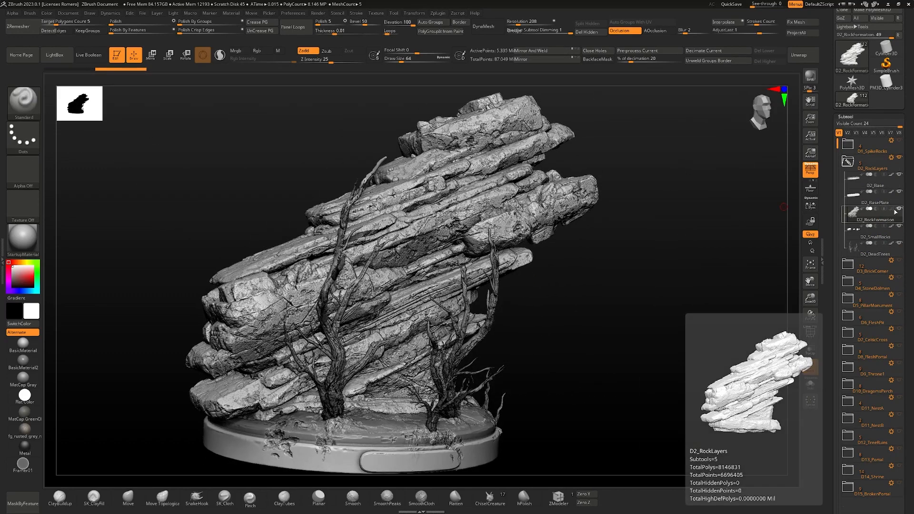
{"action": "left_click", "coordinate": [627, 31]}
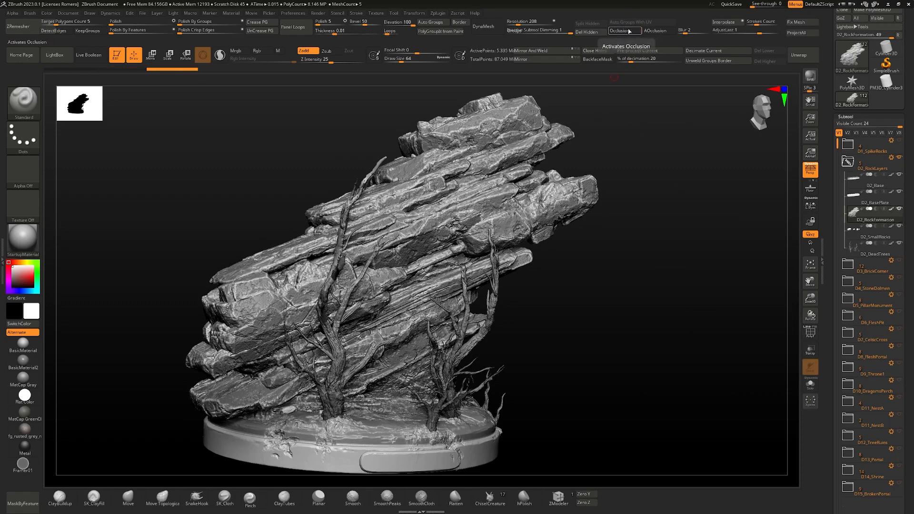
{"action": "left_click", "coordinate": [628, 31]}
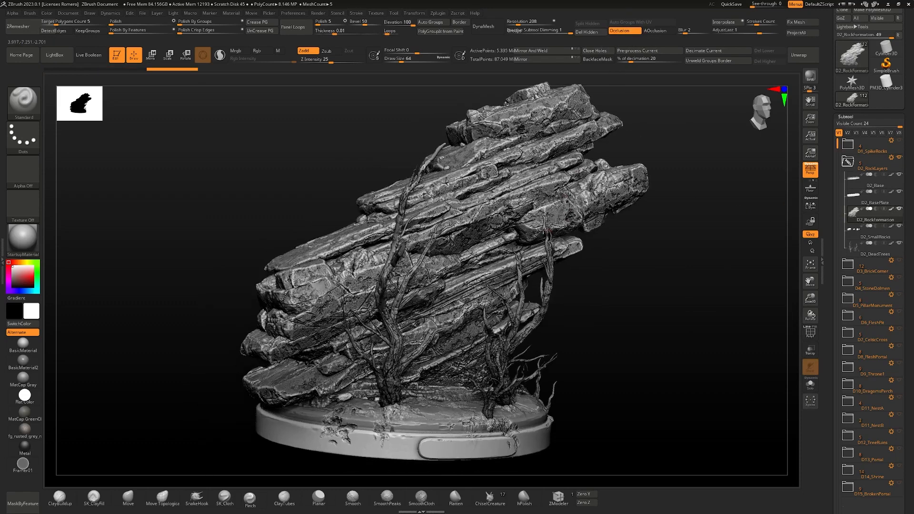
{"action": "left_click", "coordinate": [623, 30]}
{"action": "left_click", "coordinate": [622, 30]}
{"action": "left_click", "coordinate": [621, 30]}
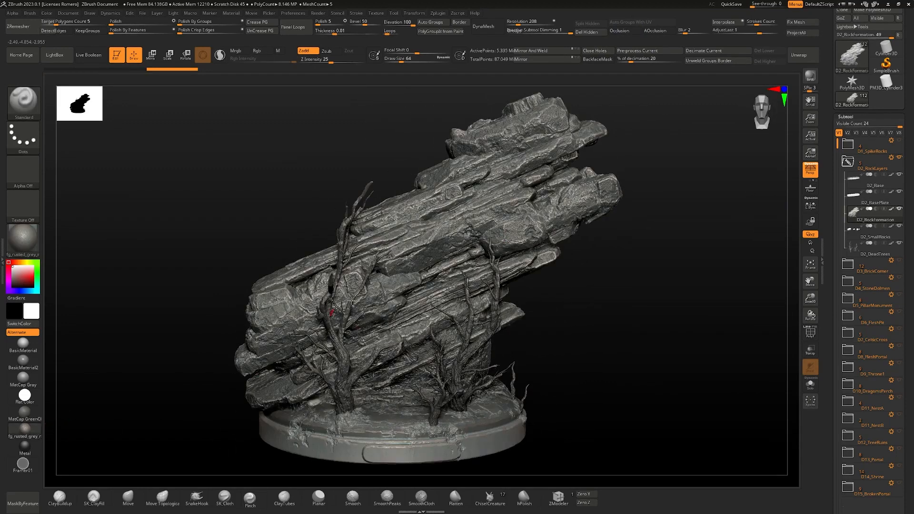
{"action": "left_click", "coordinate": [21, 346]}
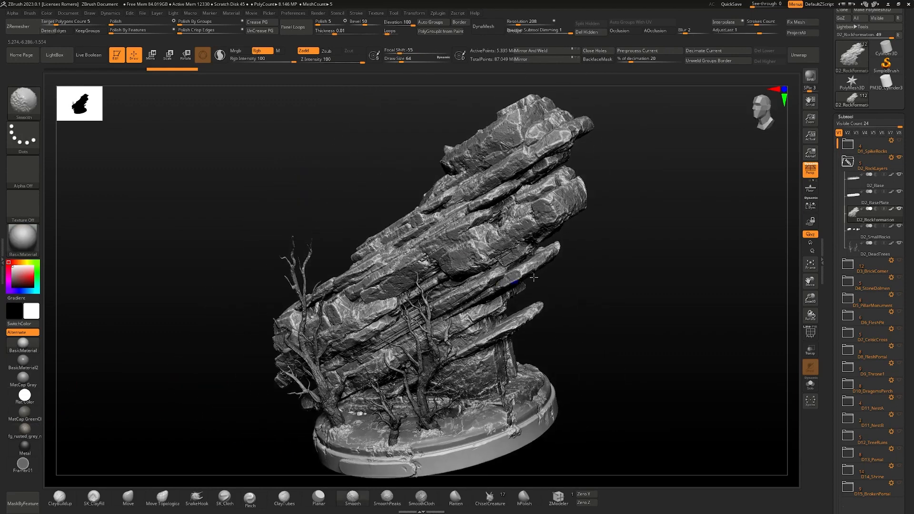
- Inspect the D2_RockLayers parts one at a time in Solo mode, starting with D2_Base
{"action": "left_click", "coordinate": [857, 180]}
{"action": "key", "text": "shift+s"}
{"action": "left_click_drag", "start_coordinate": [532, 269], "coordinate": [506, 255], "text": "alt"}
{"action": "key", "text": "Down"}
{"action": "key", "text": "Down"}
{"action": "key", "text": "Down"}
{"action": "key", "text": "Down"}
{"action": "key", "text": "ctrl+s"}
{"action": "left_click_drag", "start_coordinate": [614, 270], "coordinate": [741, 214], "text": "shift"}
- Collapse and hide the D2_RockLayers folder, show D3_BrickCorner, and select its brick walls
{"action": "left_click", "coordinate": [847, 166]}
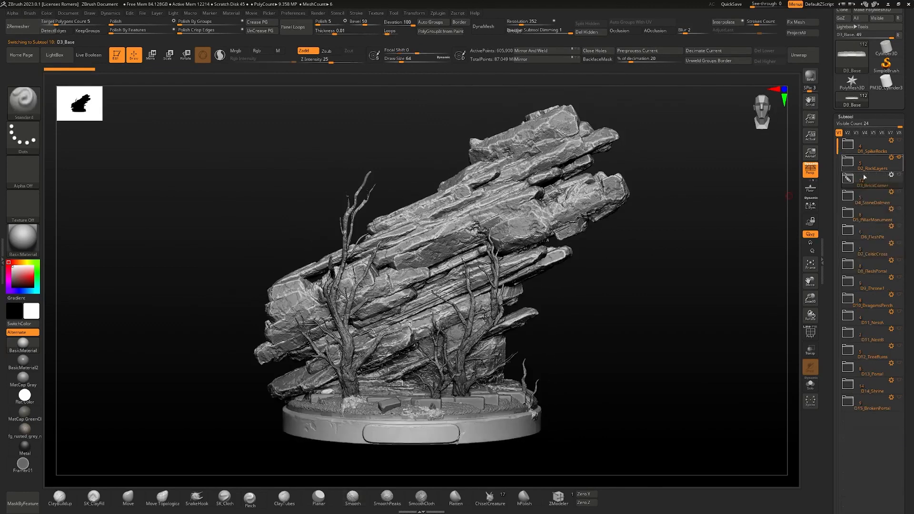
{"action": "left_click", "coordinate": [899, 157]}
{"action": "left_click", "coordinate": [899, 174]}
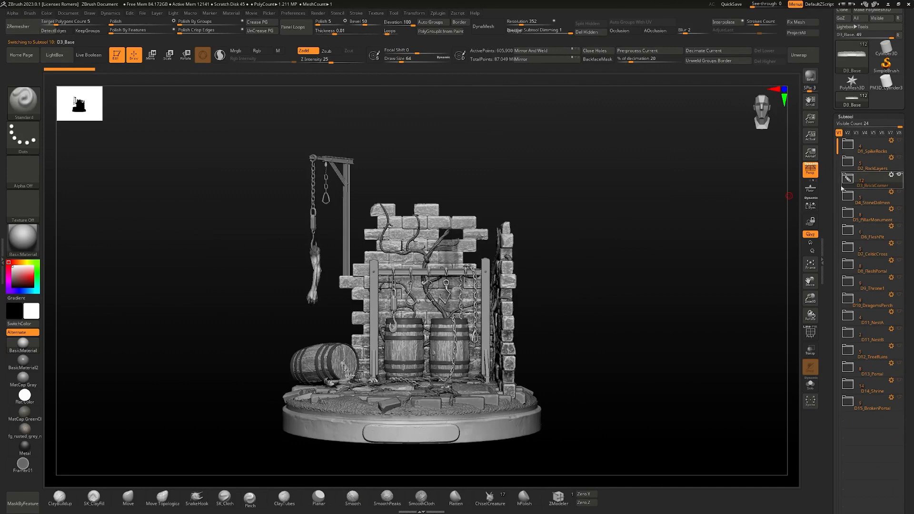
{"action": "left_click", "coordinate": [494, 259], "text": "alt"}
{"action": "right_click_drag", "start_coordinate": [495, 259], "coordinate": [474, 253]}
- Turn on Occlusion for the brick corner diorama and expand the D3_BrickCorner folder
{"action": "left_click", "coordinate": [625, 31]}
{"action": "right_click_drag", "start_coordinate": [508, 223], "coordinate": [575, 281]}
{"action": "right_click_drag", "start_coordinate": [576, 281], "coordinate": [461, 274], "text": "alt"}
{"action": "mouse_move", "coordinate": [462, 274]}
{"action": "right_mouse_down"}
{"action": "mouse_move", "coordinate": [422, 273]}
{"action": "mouse_move", "coordinate": [472, 270]}
{"action": "right_mouse_up"}
{"action": "left_click", "coordinate": [846, 180]}
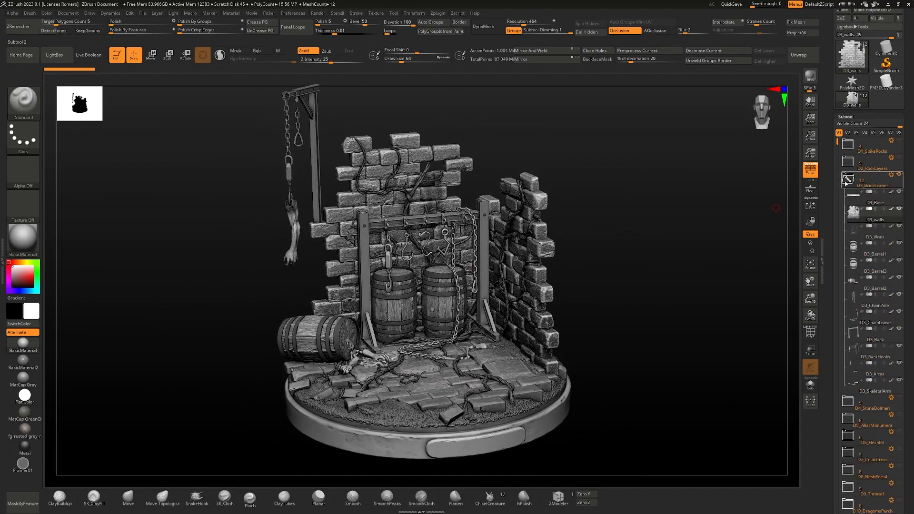
- Inspect the D3_BrickCorner parts one at a time in Solo mode, from D3_Base through D3_SkeletalArm, ending on D4_Base
{"action": "left_click", "coordinate": [852, 198]}
{"action": "key", "text": "ctrl+s"}
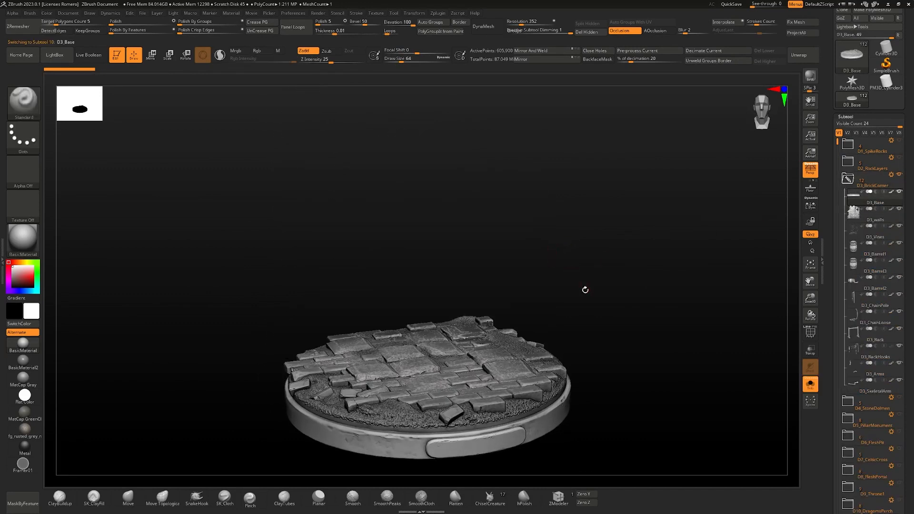
{"action": "key", "text": "Down"}
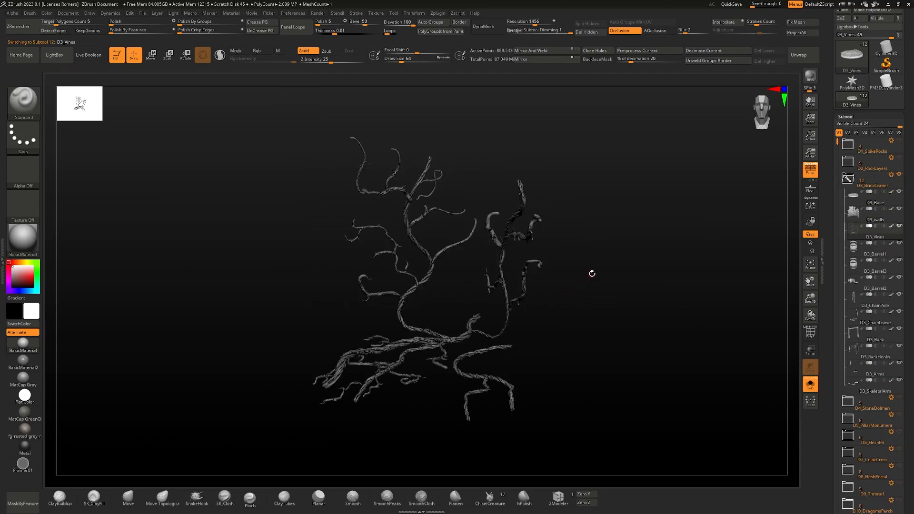
{"action": "key", "text": "Down"}
{"action": "key", "text": "Down"}
{"action": "key", "text": "Down"}
{"action": "key", "text": "Down"}
{"action": "key", "text": "Down"}
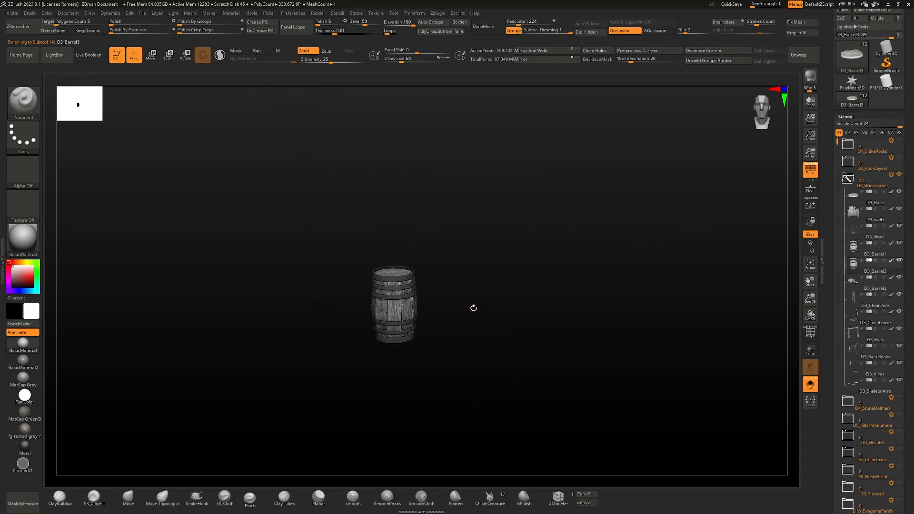
{"action": "key", "text": "Down"}
{"action": "key", "text": "Down"}
{"action": "key", "text": "Down"}
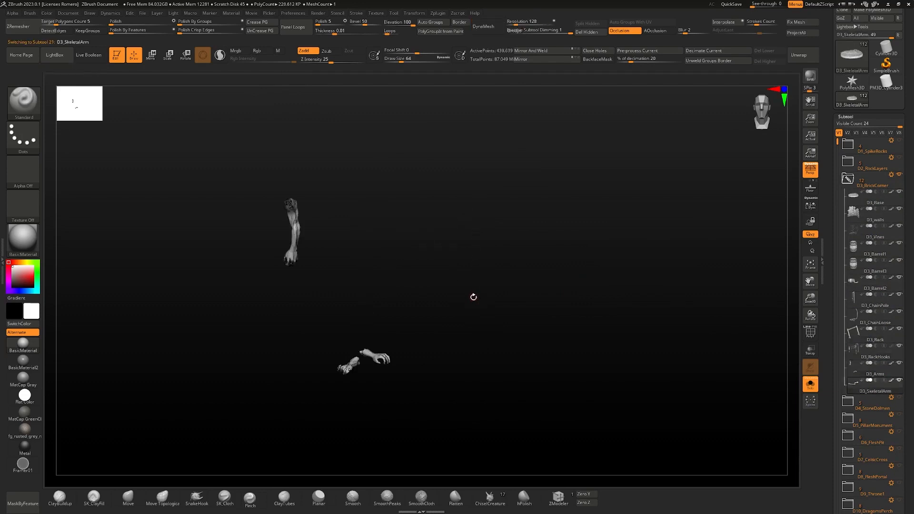
{"action": "key", "text": "Down"}
{"action": "key", "text": "Down"}
{"action": "key", "text": "Down"}
{"action": "key", "text": "Up"}
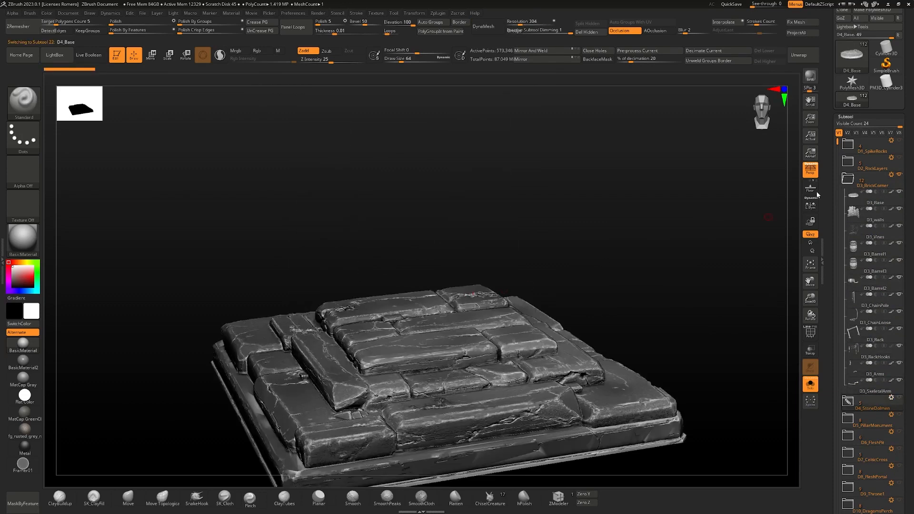
- Collapse and hide the D3_BrickCorner folder, then show the complete D4_StoneDolmen diorama and expand its folder
{"action": "left_click", "coordinate": [847, 177]}
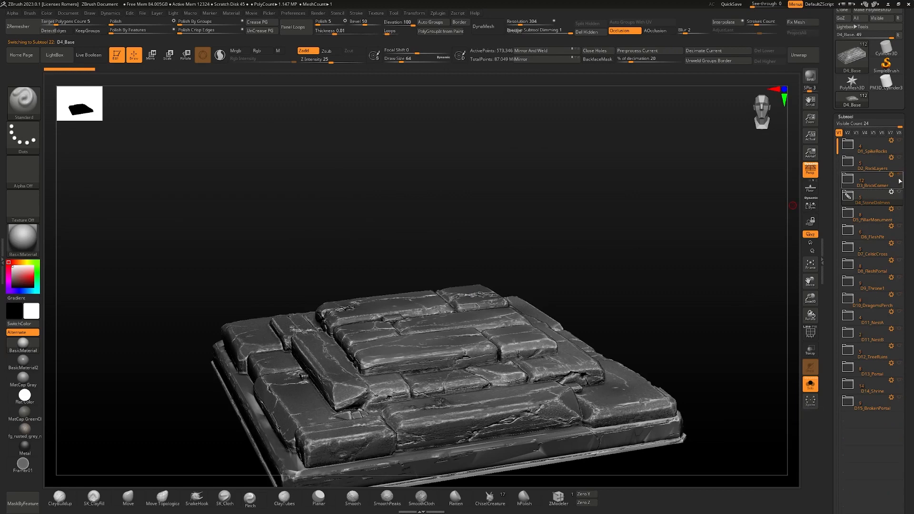
{"action": "left_click", "coordinate": [899, 193]}
{"action": "key", "text": "shift+s"}
{"action": "mouse_move", "coordinate": [616, 308]}
{"action": "right_mouse_down", "text": "ctrl"}
{"action": "mouse_move", "coordinate": [510, 256]}
{"action": "mouse_move", "coordinate": [480, 284]}
{"action": "mouse_move", "coordinate": [492, 245]}
{"action": "mouse_move", "coordinate": [502, 248]}
{"action": "mouse_move", "coordinate": [447, 299]}
{"action": "mouse_move", "coordinate": [473, 305]}
{"action": "mouse_move", "coordinate": [468, 297]}
{"action": "mouse_move", "coordinate": [492, 295]}
{"action": "mouse_move", "coordinate": [504, 261]}
{"action": "mouse_move", "coordinate": [478, 271]}
{"action": "mouse_move", "coordinate": [470, 307]}
{"action": "mouse_move", "coordinate": [461, 309]}
{"action": "mouse_move", "coordinate": [485, 307]}
{"action": "right_mouse_up", "text": "ctrl"}
{"action": "mouse_move", "coordinate": [486, 307]}
{"action": "right_mouse_down", "text": "ctrl"}
{"action": "mouse_move", "coordinate": [469, 291]}
{"action": "mouse_move", "coordinate": [442, 290]}
{"action": "mouse_move", "coordinate": [521, 320]}
{"action": "right_mouse_up", "text": "ctrl"}
{"action": "left_click", "coordinate": [852, 196]}
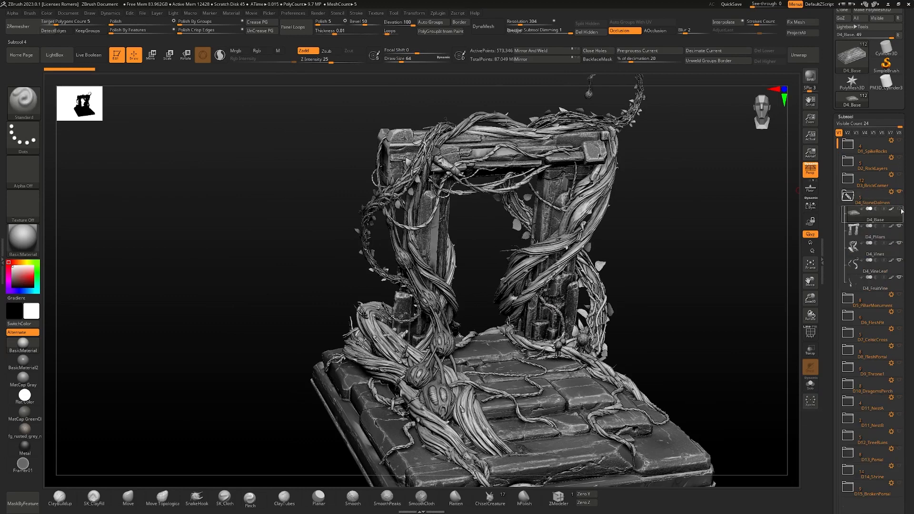
- Examine the stone dolmen diorama and its individual parts in Solo mode, ending on D4_VineLeaf
{"action": "right_click_drag", "start_coordinate": [504, 285], "coordinate": [541, 284]}
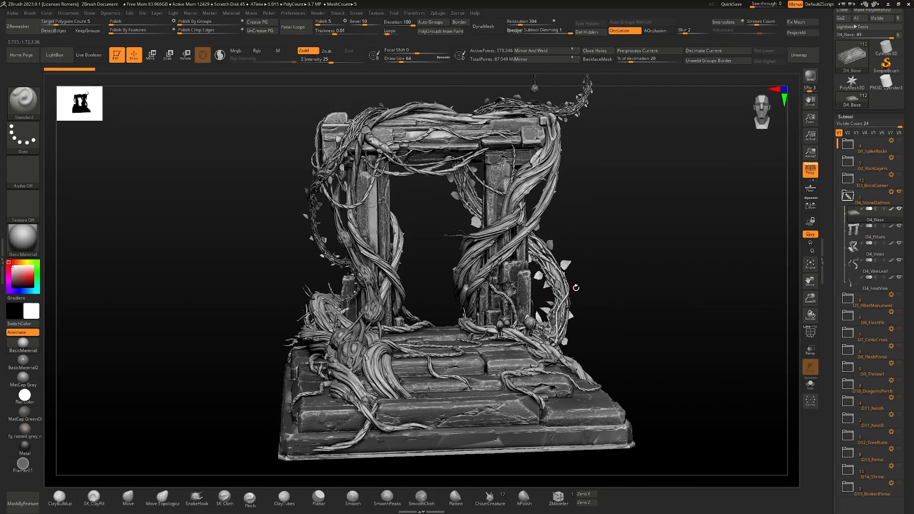
{"action": "right_click_drag", "start_coordinate": [525, 312], "coordinate": [510, 281]}
{"action": "key", "text": "shift+f"}
{"action": "key", "text": "shift+f"}
{"action": "key", "text": "Down"}
{"action": "key", "text": "Down"}
{"action": "key", "text": "Down"}
{"action": "key", "text": "Up"}
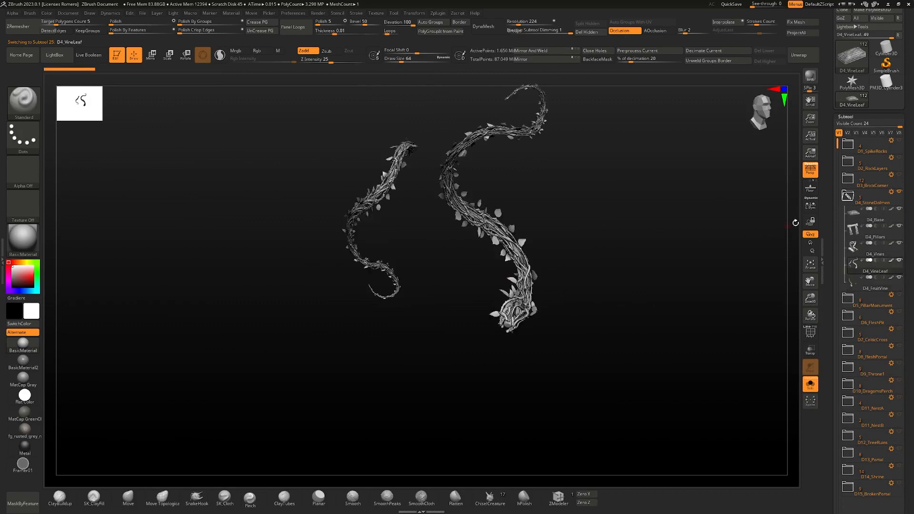
{"action": "key", "text": "ctrl+shift+s"}
- Collapse and hide the D4_StoneDolmen folder, then expand and show D5_PillarMonument
{"action": "left_click", "coordinate": [846, 198]}
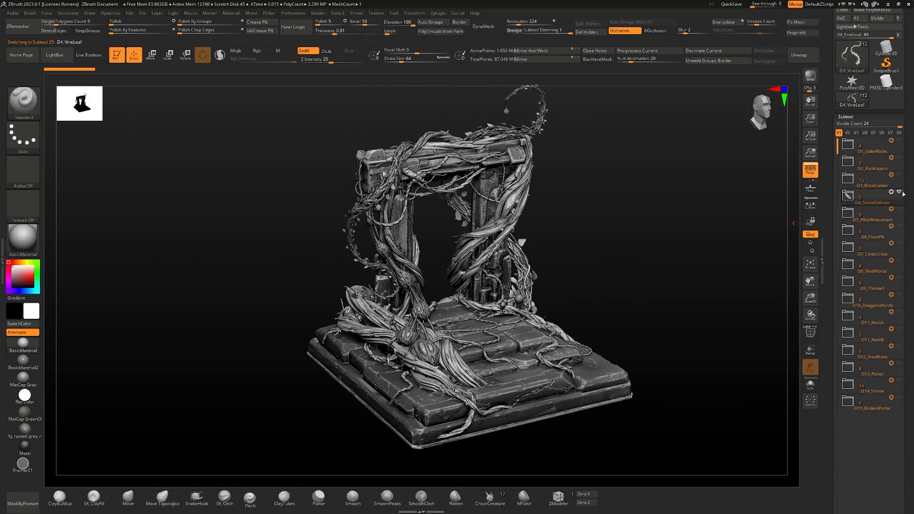
{"action": "left_click", "coordinate": [898, 191]}
{"action": "left_click", "coordinate": [847, 215]}
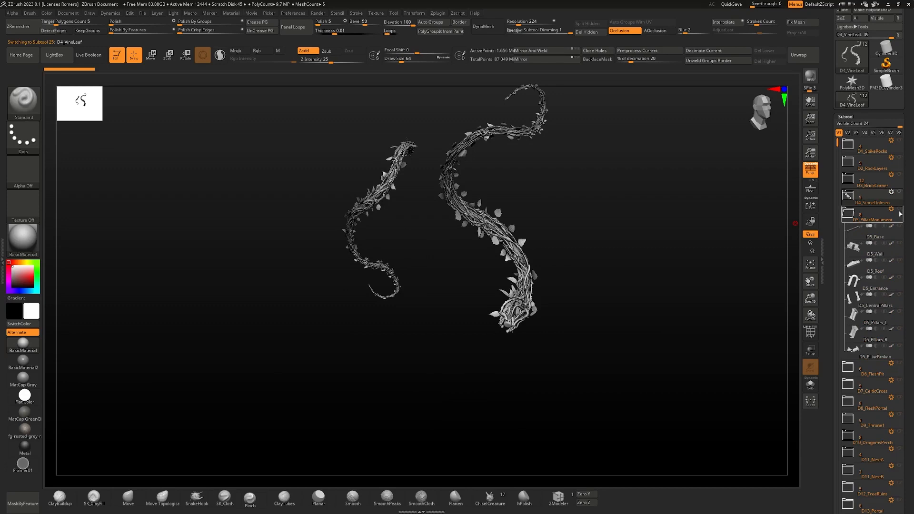
{"action": "left_click", "coordinate": [898, 209]}
{"action": "right_click_drag", "start_coordinate": [514, 285], "coordinate": [485, 295]}
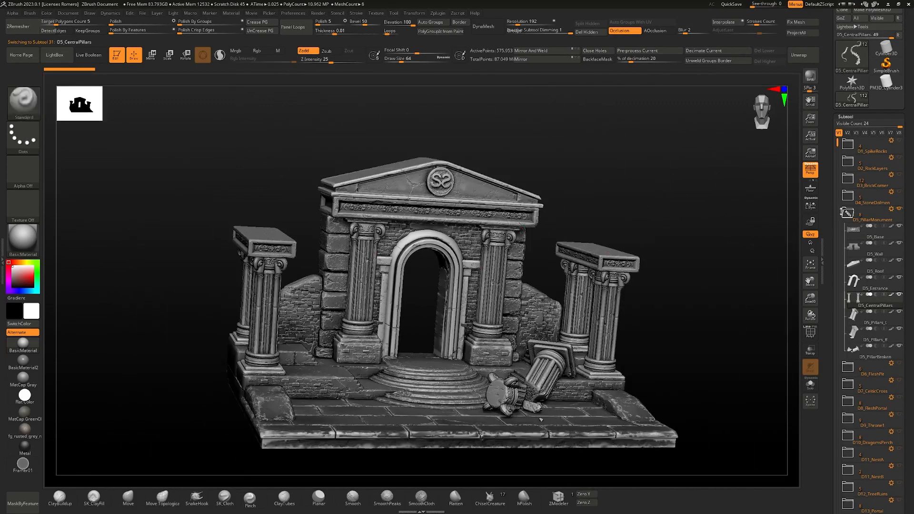
- Collapse and hide the D5_PillarMonument folder, then show the D6_FleshPit diorama and expand its folder
{"action": "left_click", "coordinate": [845, 212]}
{"action": "left_click", "coordinate": [899, 210]}
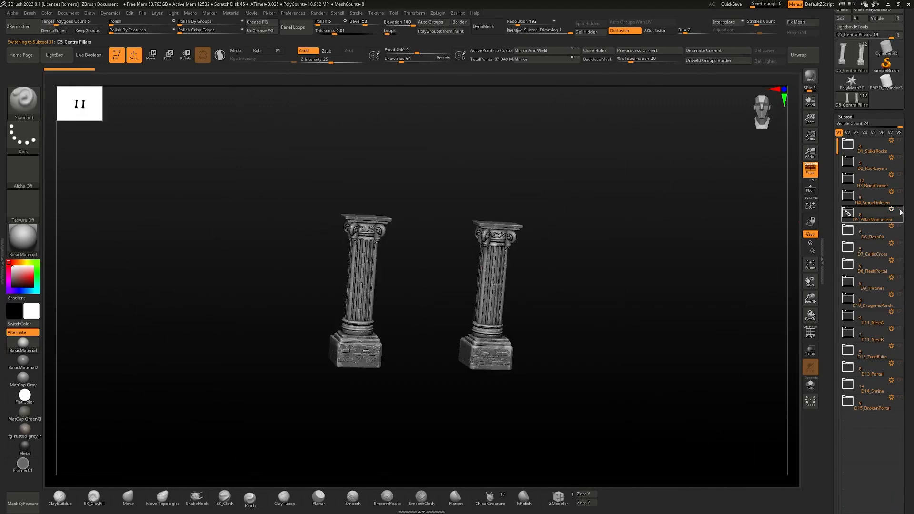
{"action": "left_click", "coordinate": [899, 226]}
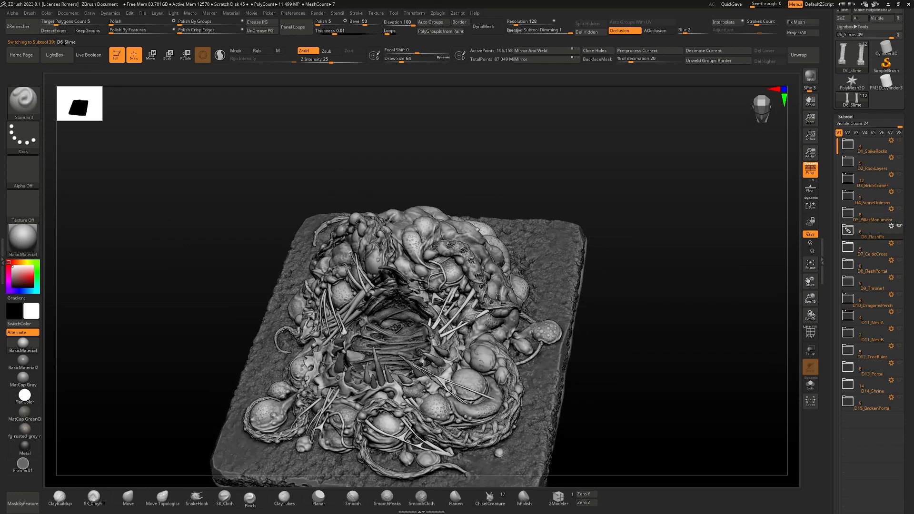
{"action": "right_click_drag", "start_coordinate": [495, 295], "coordinate": [538, 310]}
{"action": "left_click", "coordinate": [847, 230]}
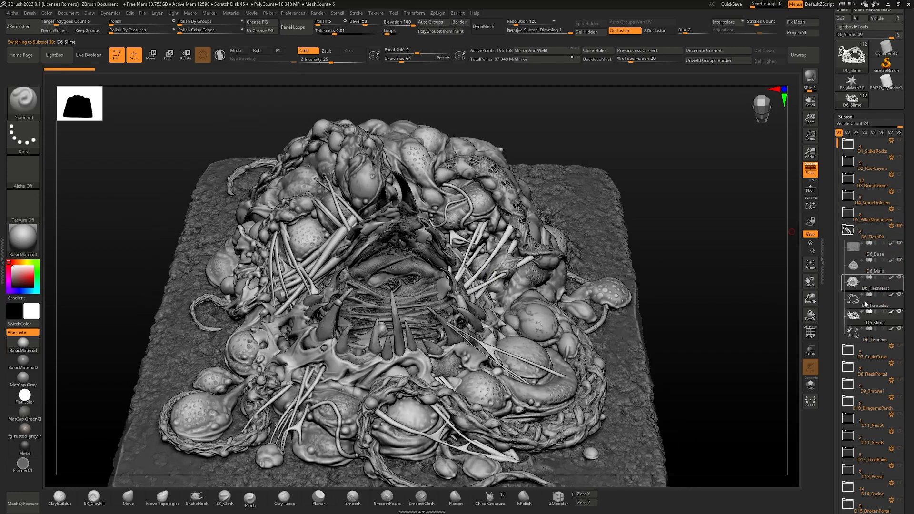
- Hide the D6_Tendons subtool, then select D6_Main and compare it in Solo mode with the surrounding flesh pit
{"action": "left_click", "coordinate": [899, 329]}
{"action": "mouse_move", "coordinate": [703, 310]}
{"action": "right_mouse_down"}
{"action": "mouse_move", "coordinate": [502, 248]}
{"action": "mouse_move", "coordinate": [460, 262]}
{"action": "mouse_move", "coordinate": [498, 261]}
{"action": "right_mouse_up"}
{"action": "left_click", "coordinate": [473, 260], "text": "alt"}
{"action": "key", "text": "ctrl+shift+s"}
{"action": "right_click_drag", "start_coordinate": [497, 261], "coordinate": [483, 329], "text": "ctrl"}
{"action": "right_click_drag", "start_coordinate": [483, 328], "coordinate": [499, 252], "text": "ctrl"}
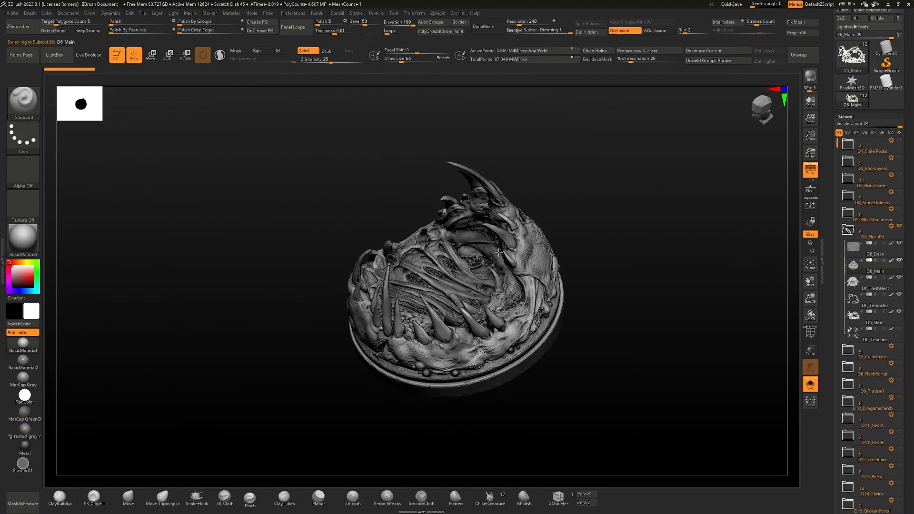
{"action": "key", "text": "ctrl+shift+s"}
{"action": "right_click_drag", "start_coordinate": [589, 142], "coordinate": [491, 160], "text": "alt"}
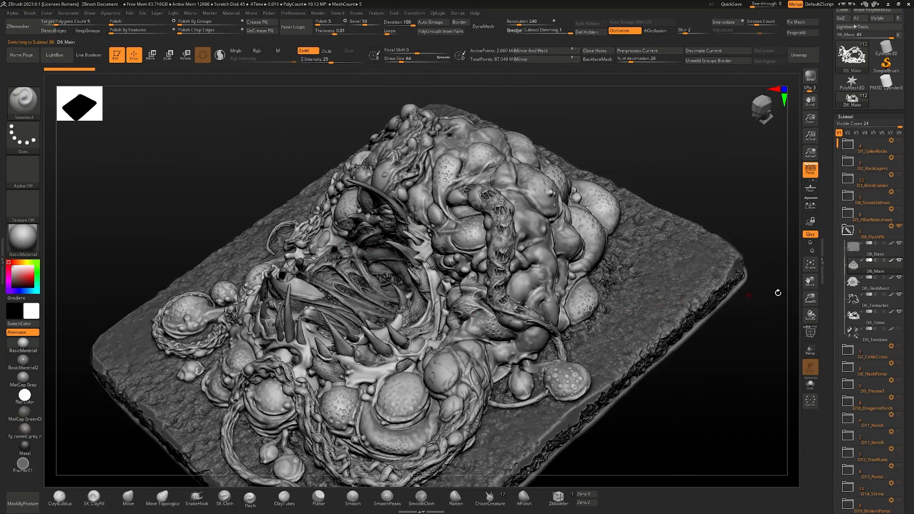
{"action": "right_click_drag", "start_coordinate": [494, 237], "coordinate": [524, 257], "text": "ctrl"}
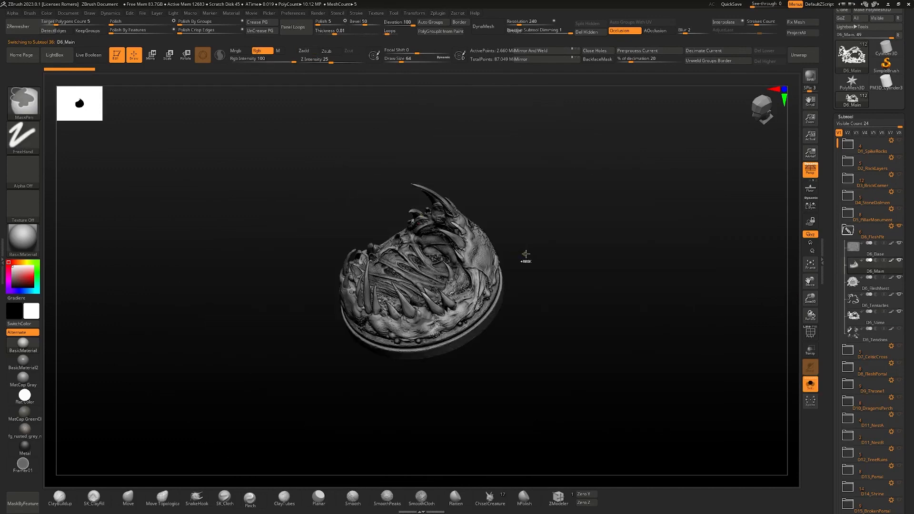
- Hide the D6_Tentacles subtool, select D6_FleshNest and examine the flesh pit with BasicMaterial2 applied
{"action": "left_click", "coordinate": [899, 295]}
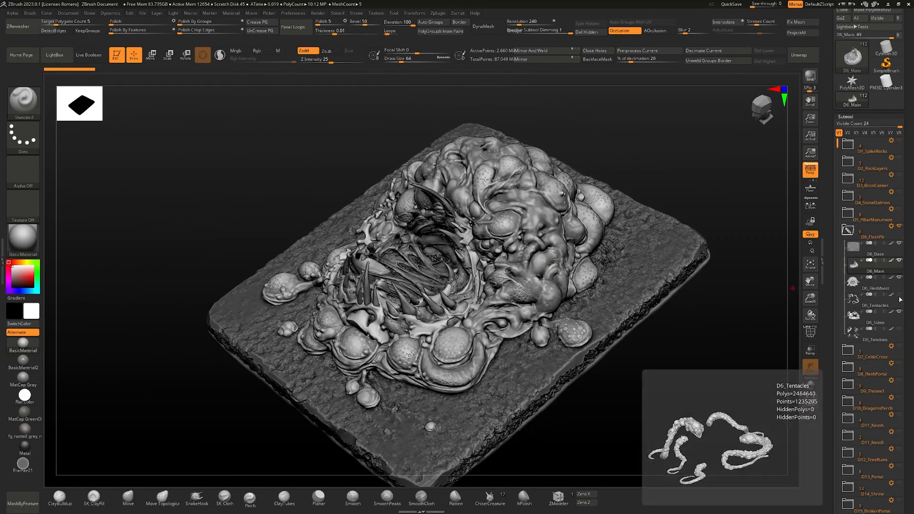
{"action": "right_click_drag", "start_coordinate": [395, 267], "coordinate": [503, 262]}
{"action": "left_click", "coordinate": [563, 309], "text": "alt"}
{"action": "right_click_drag", "start_coordinate": [397, 339], "coordinate": [335, 353], "text": "ctrl"}
{"action": "left_click", "coordinate": [33, 368]}
{"action": "right_click_drag", "start_coordinate": [381, 305], "coordinate": [468, 285], "text": "ctrl"}
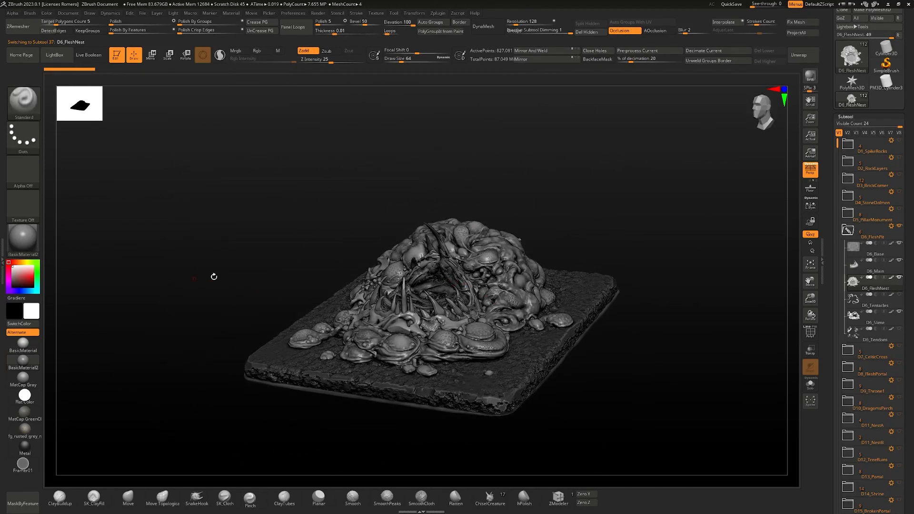
{"action": "right_click_drag", "start_coordinate": [456, 253], "coordinate": [756, 253]}
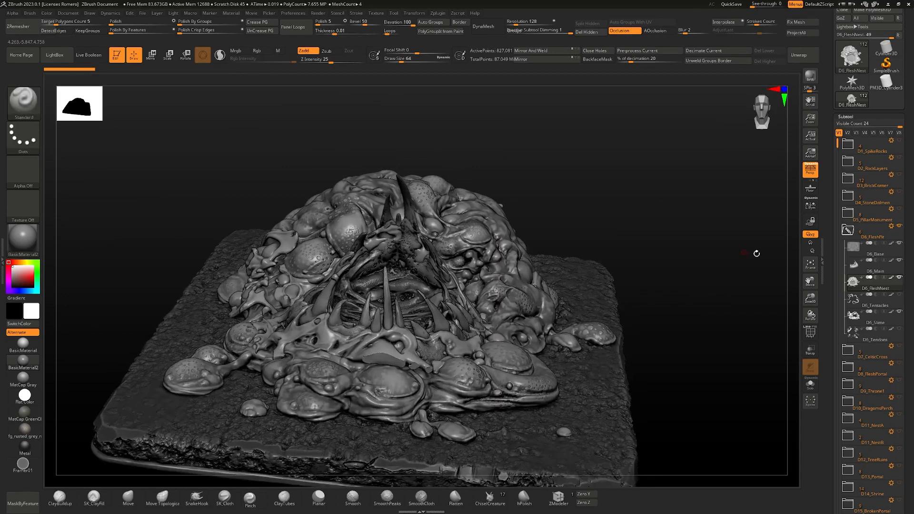
- Collapse and hide the D6_FleshPit folder and switch the material back to BasicMaterial
{"action": "left_click", "coordinate": [864, 233]}
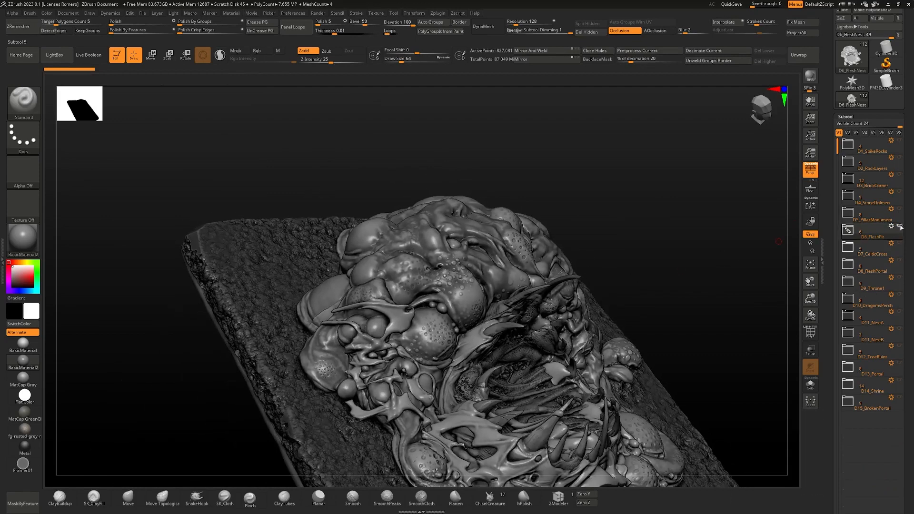
{"action": "left_click", "coordinate": [900, 227]}
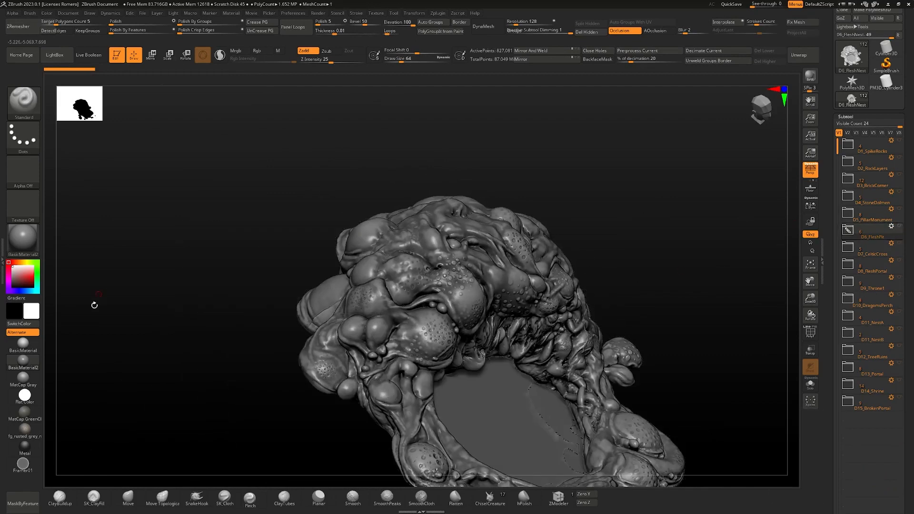
{"action": "left_click", "coordinate": [33, 346]}
{"action": "right_click_drag", "start_coordinate": [471, 268], "coordinate": [414, 213], "text": "alt"}
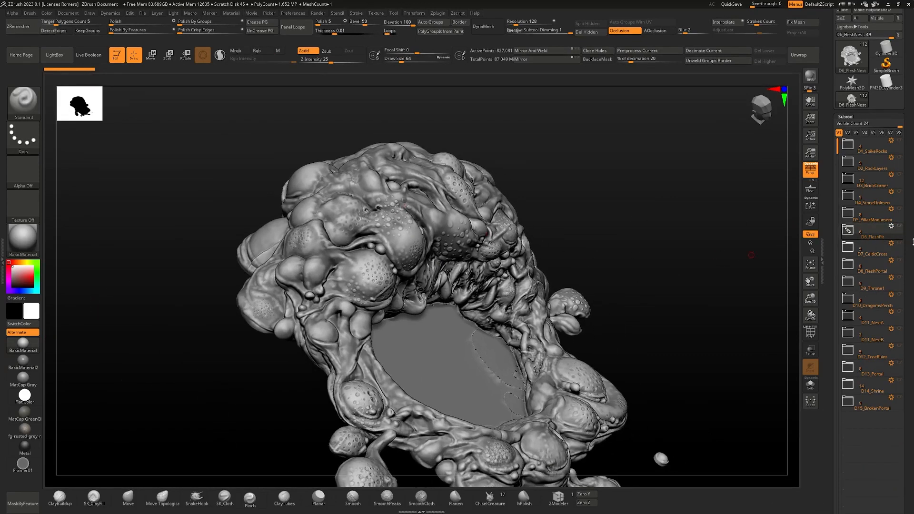
- Show the D7_CelticCross diorama, select its D7_Cross subtool and expand the folder
{"action": "left_click", "coordinate": [899, 243]}
{"action": "right_click_drag", "start_coordinate": [635, 287], "coordinate": [539, 259]}
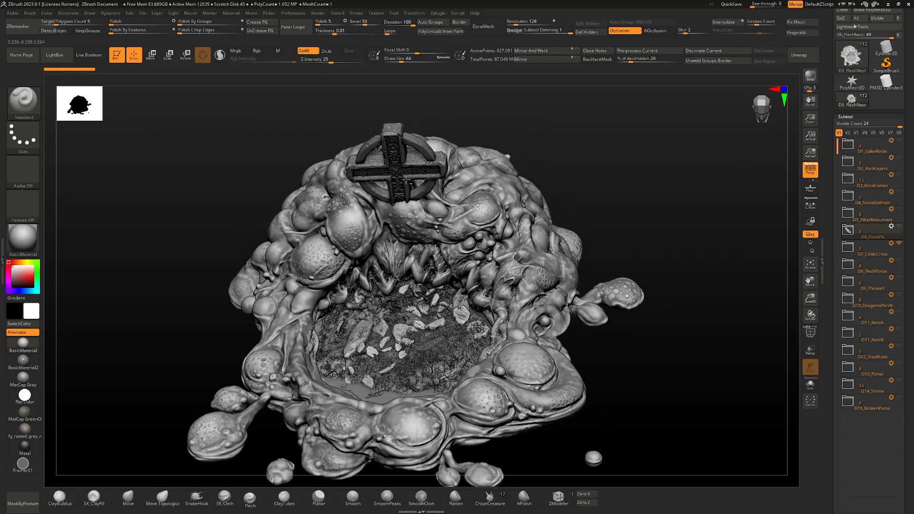
{"action": "left_click", "coordinate": [428, 172], "text": "alt"}
{"action": "right_click_drag", "start_coordinate": [428, 171], "coordinate": [364, 247]}
{"action": "key", "text": "ctrl+s"}
{"action": "key", "text": "ctrl+s"}
{"action": "left_click", "coordinate": [845, 254]}
{"action": "right_click_drag", "start_coordinate": [612, 318], "coordinate": [618, 278], "text": "alt"}
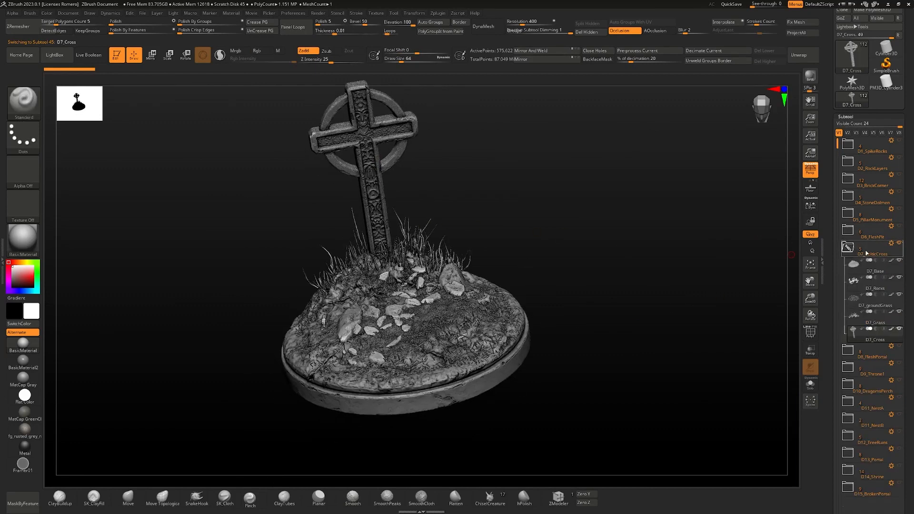
- Inspect the D7_CelticCross ground parts in Solo mode from D7_Base to D7_groundGrass, then return to the complete diorama
{"action": "right_click_drag", "start_coordinate": [566, 266], "coordinate": [587, 283]}
{"action": "key", "text": "ctrl+s"}
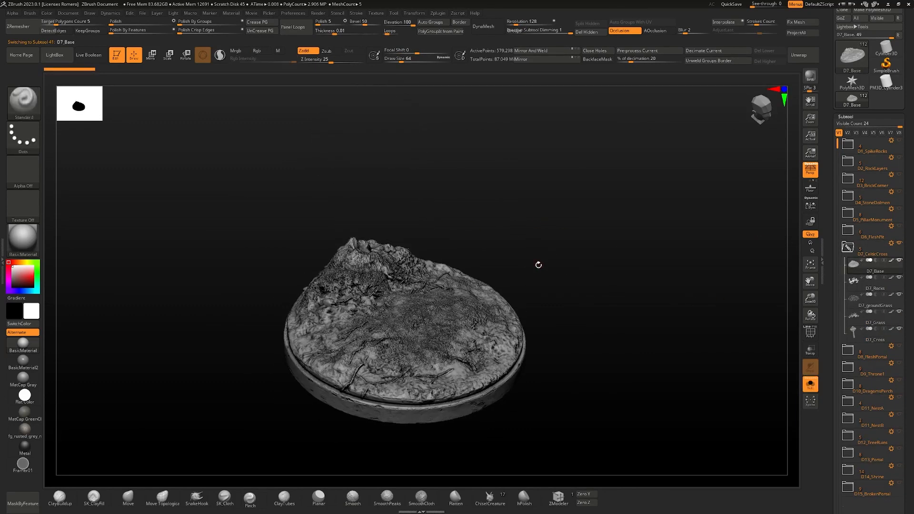
{"action": "key", "text": "Down"}
{"action": "key", "text": "Down"}
{"action": "key", "text": "Down"}
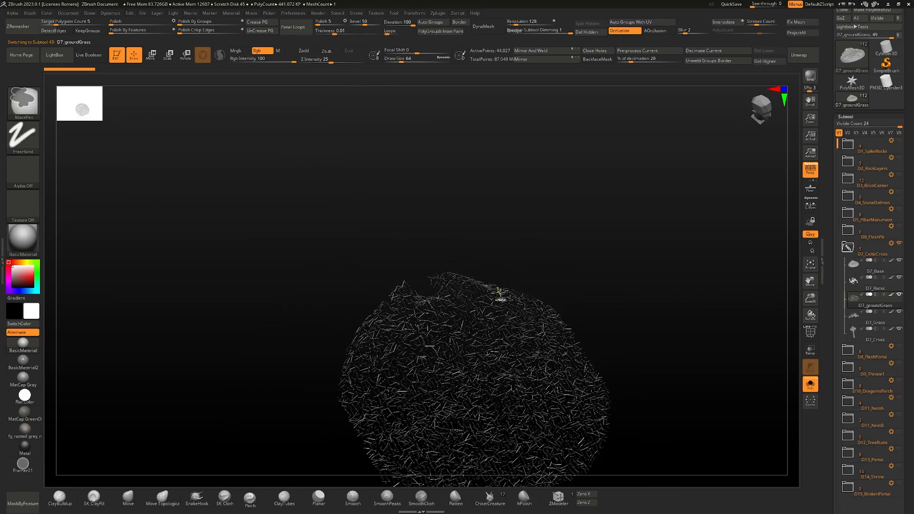
{"action": "key", "text": "Up"}
{"action": "key", "text": "Up"}
{"action": "key", "text": "Down"}
{"action": "right_click_drag", "start_coordinate": [495, 329], "coordinate": [485, 253], "text": "alt"}
{"action": "key", "text": "shift+s"}
{"action": "right_click_drag", "start_coordinate": [756, 328], "coordinate": [764, 286], "text": "ctrl"}
- Collapse and hide the D7_CelticCross folder, and collapse the D11_NestB folder as well
{"action": "left_click", "coordinate": [847, 247]}
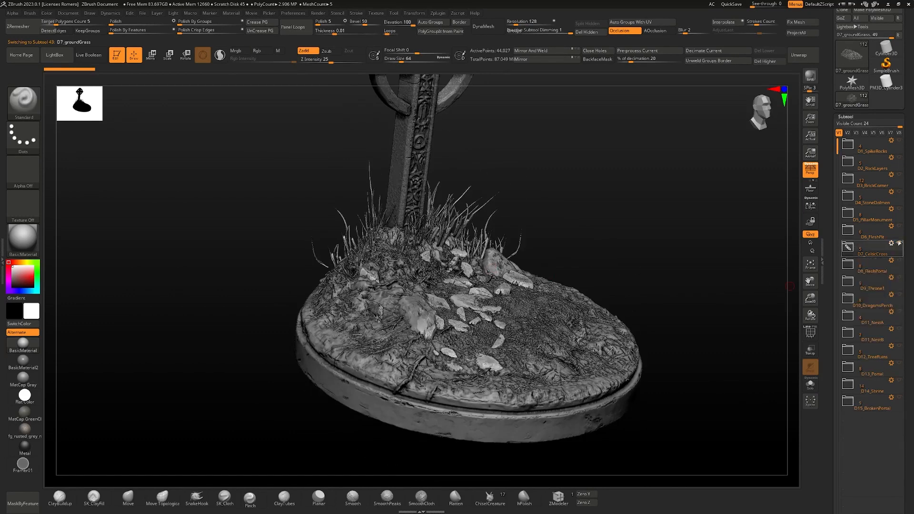
{"action": "key", "text": "shift+s"}
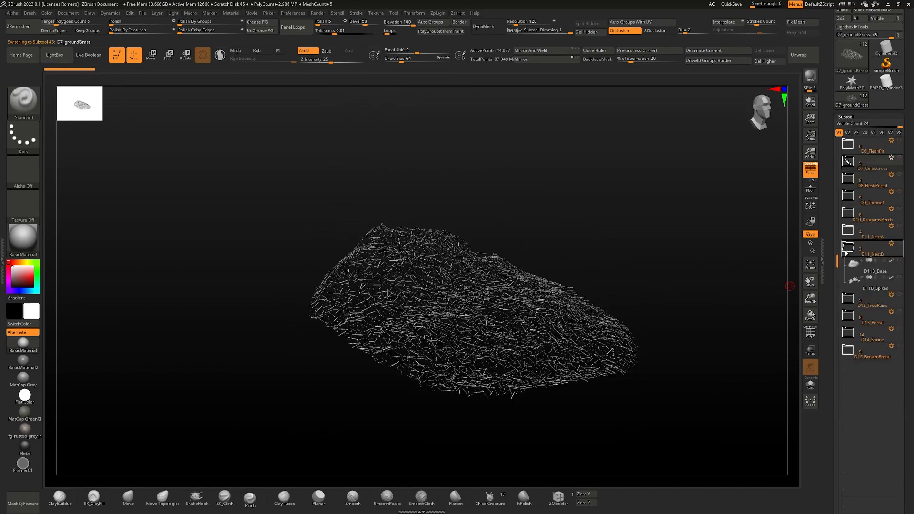
{"action": "left_click", "coordinate": [849, 249]}
{"action": "mouse_move", "coordinate": [855, 236]}
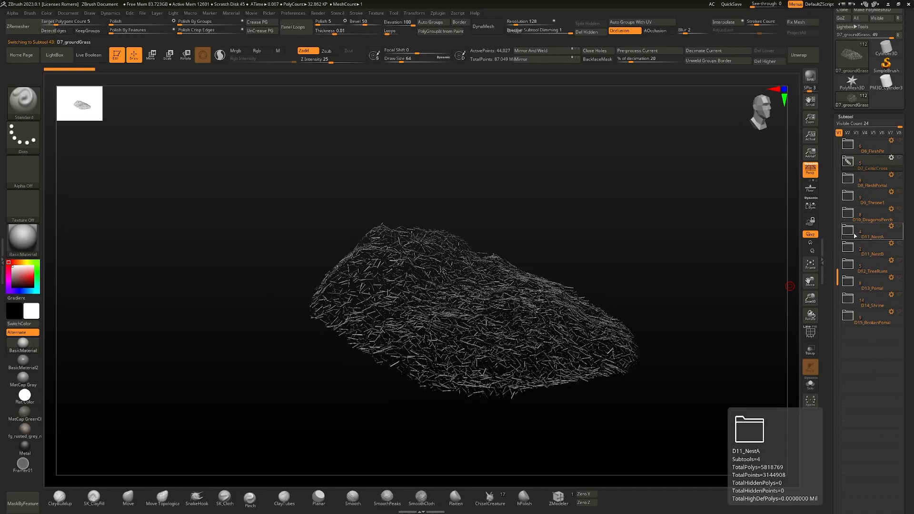
- Show the D8_FleshPortal diorama, expand its folder and examine the whole model from several angles
{"action": "left_click", "coordinate": [899, 176]}
{"action": "left_click", "coordinate": [850, 181]}
{"action": "right_click_drag", "start_coordinate": [463, 299], "coordinate": [457, 312], "text": "alt"}
{"action": "mouse_move", "coordinate": [442, 261]}
{"action": "right_mouse_down", "text": "ctrl"}
{"action": "mouse_move", "coordinate": [442, 229]}
{"action": "mouse_move", "coordinate": [425, 198]}
{"action": "mouse_move", "coordinate": [475, 258]}
{"action": "mouse_move", "coordinate": [319, 262]}
{"action": "mouse_move", "coordinate": [380, 271]}
{"action": "mouse_move", "coordinate": [365, 297]}
{"action": "right_mouse_up", "text": "ctrl"}
{"action": "mouse_move", "coordinate": [492, 166]}
{"action": "right_mouse_down"}
{"action": "mouse_move", "coordinate": [477, 190]}
{"action": "mouse_move", "coordinate": [526, 198]}
{"action": "mouse_move", "coordinate": [533, 298]}
{"action": "mouse_move", "coordinate": [536, 264]}
{"action": "mouse_move", "coordinate": [496, 283]}
{"action": "mouse_move", "coordinate": [526, 271]}
{"action": "right_mouse_up"}
- Inspect the D8_FleshPortal subtools one at a time in Solo mode, through the tendons and on to D9_Base
{"action": "key", "text": "shift+s"}
{"action": "key", "text": "Down"}
{"action": "key", "text": "Down"}
{"action": "key", "text": "Down"}
{"action": "key", "text": "Down"}
{"action": "key", "text": "Down"}
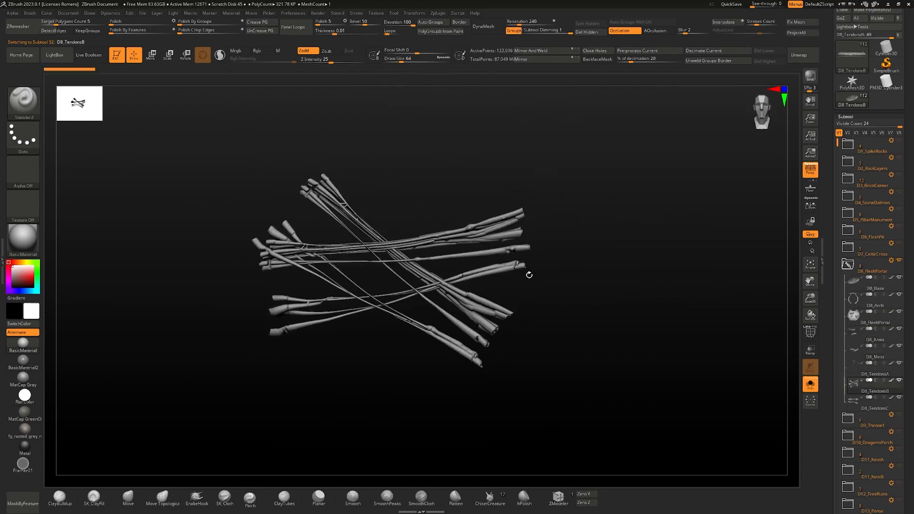
{"action": "key", "text": "Down"}
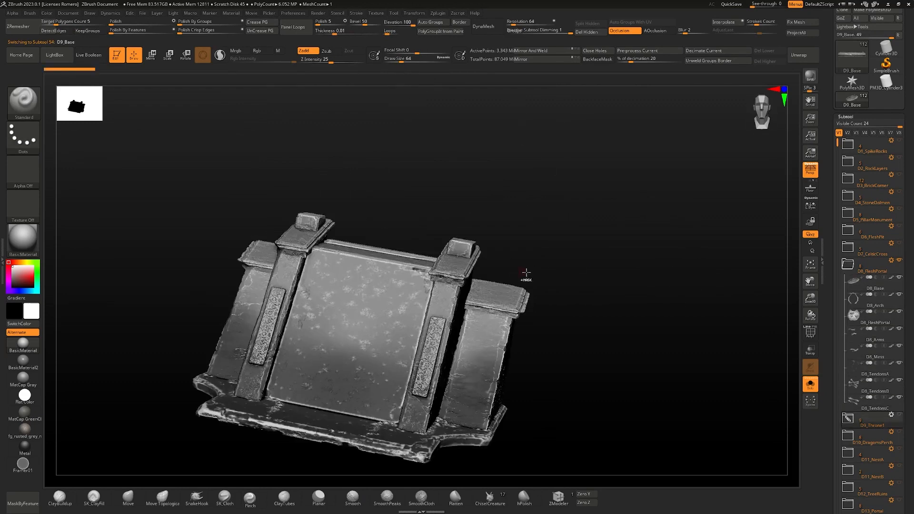
- Leave Solo mode, collapse and hide the D8_FleshPortal folder, and show the D9_Throne1 diorama
{"action": "key", "text": "ctrl+shift+s"}
{"action": "left_click", "coordinate": [847, 267]}
{"action": "left_click", "coordinate": [899, 261]}
{"action": "left_click", "coordinate": [899, 277]}
- Examine the D9_Throne subtool in Solo mode and check its polygroups with PolyFrame
{"action": "mouse_move", "coordinate": [481, 240]}
{"action": "right_mouse_down", "text": "shift"}
{"action": "mouse_move", "coordinate": [459, 236]}
{"action": "mouse_move", "coordinate": [439, 254]}
{"action": "mouse_move", "coordinate": [481, 286]}
{"action": "mouse_move", "coordinate": [443, 267]}
{"action": "mouse_move", "coordinate": [409, 230]}
{"action": "mouse_move", "coordinate": [440, 217]}
{"action": "mouse_move", "coordinate": [503, 259]}
{"action": "right_mouse_up", "text": "shift"}
{"action": "key", "text": "alt+s"}
{"action": "mouse_move", "coordinate": [458, 233]}
{"action": "right_mouse_down", "text": "alt"}
{"action": "mouse_move", "coordinate": [483, 261]}
{"action": "mouse_move", "coordinate": [456, 228]}
{"action": "right_mouse_up", "text": "alt"}
{"action": "key", "text": "shift+f"}
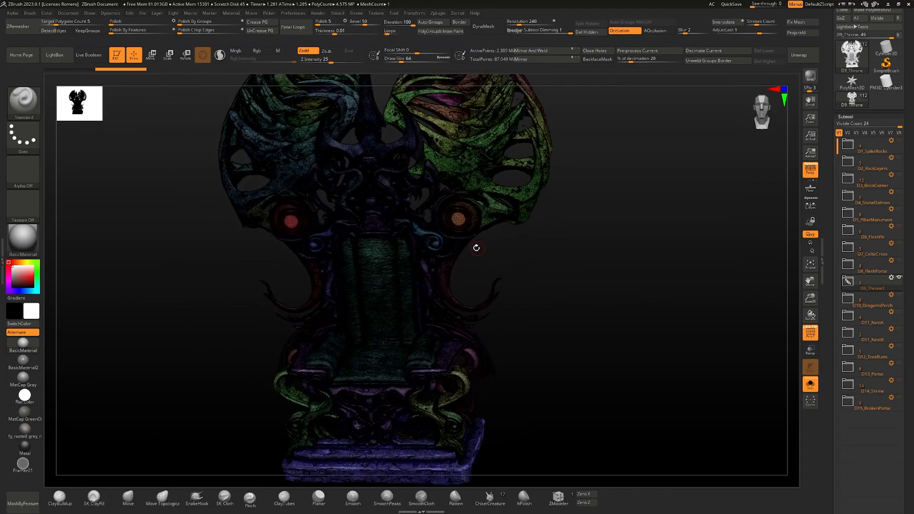
{"action": "key", "text": "shift+f"}
{"action": "mouse_move", "coordinate": [401, 173]}
{"action": "right_mouse_down", "text": "alt"}
{"action": "mouse_move", "coordinate": [494, 229]}
{"action": "mouse_move", "coordinate": [514, 225]}
{"action": "mouse_move", "coordinate": [484, 200]}
{"action": "mouse_move", "coordinate": [513, 215]}
{"action": "mouse_move", "coordinate": [547, 197]}
{"action": "mouse_move", "coordinate": [523, 243]}
{"action": "mouse_move", "coordinate": [530, 244]}
{"action": "right_mouse_up", "text": "alt"}
- Expand the D9_Throne1 folder and view the complete throne diorama from the front and from an angle
{"action": "left_click", "coordinate": [847, 281]}
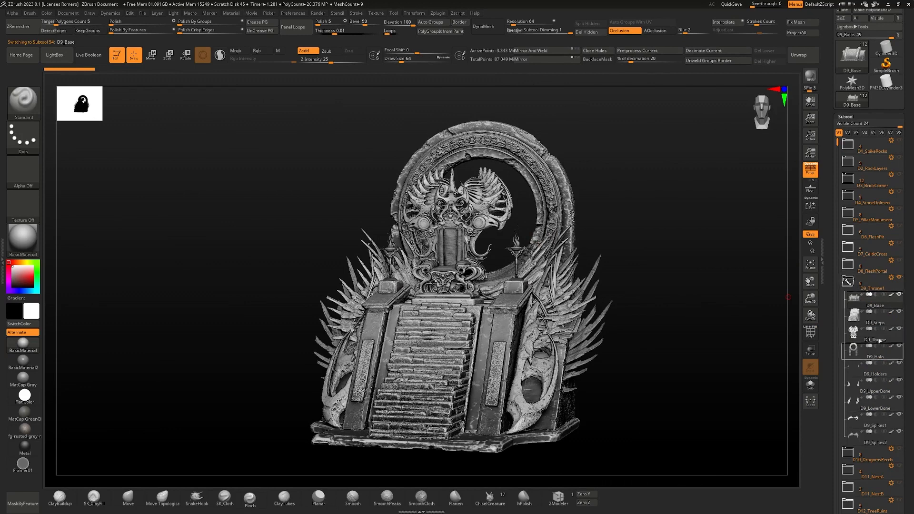
{"action": "right_click_drag", "start_coordinate": [579, 276], "coordinate": [635, 275]}
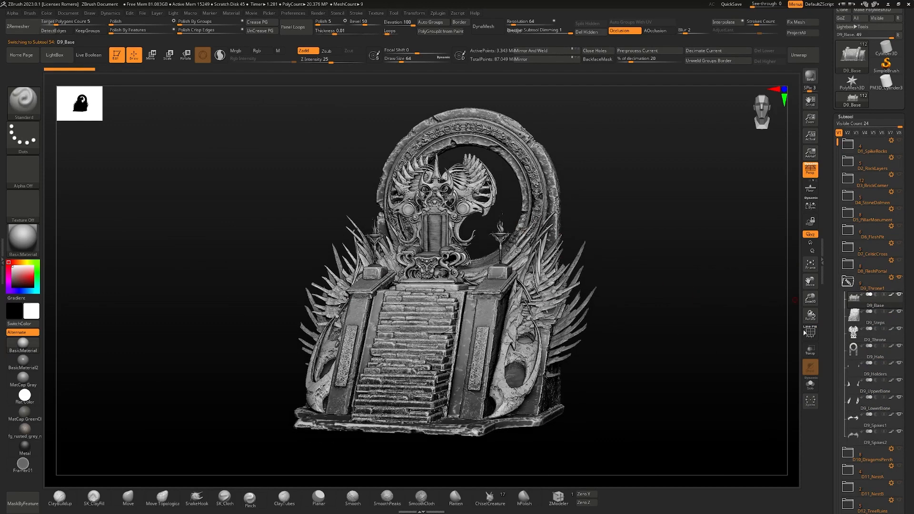
{"action": "right_click_drag", "start_coordinate": [583, 312], "coordinate": [579, 312]}
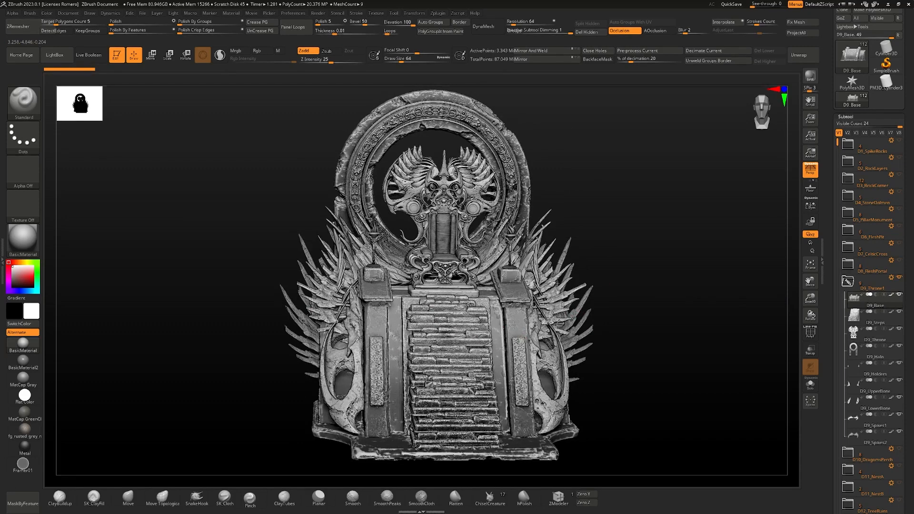
{"action": "right_click_drag", "start_coordinate": [513, 326], "coordinate": [676, 328]}
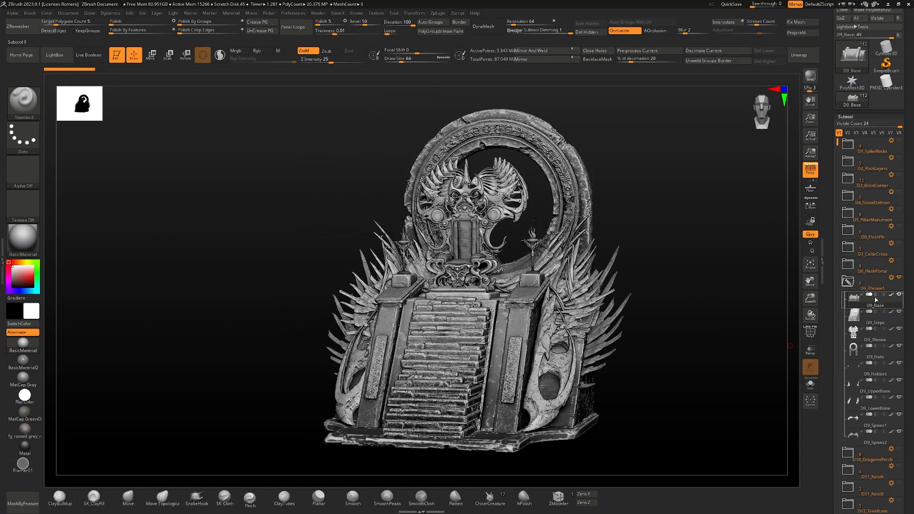
{"action": "mouse_move", "coordinate": [554, 251]}
{"action": "right_mouse_down", "text": "alt"}
{"action": "mouse_move", "coordinate": [499, 222]}
{"action": "mouse_move", "coordinate": [551, 258]}
{"action": "right_mouse_up", "text": "alt"}
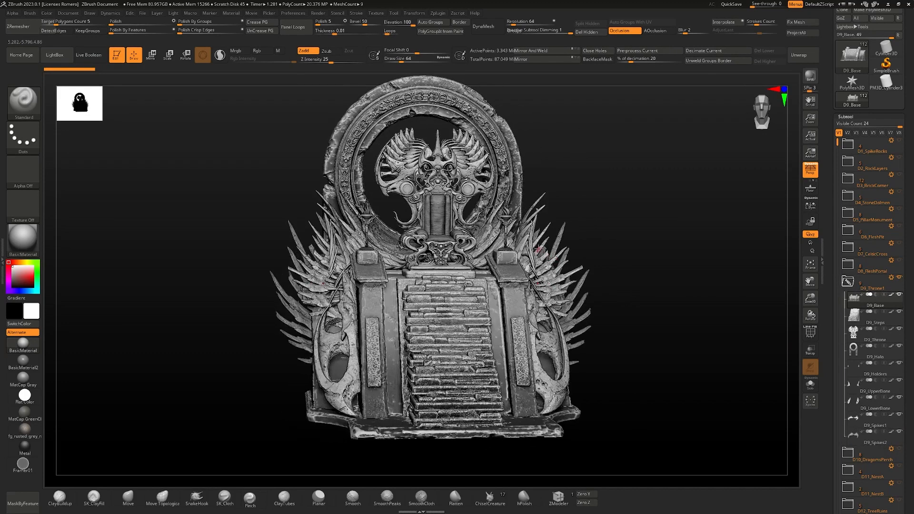
{"action": "right_click_drag", "start_coordinate": [634, 284], "coordinate": [530, 236]}
- Inspect the throne diorama's subtools one at a time in Solo mode, including D9_Halo and D9_Holders, ending on D9_UpperBone
{"action": "key", "text": "shift+s"}
{"action": "right_click_drag", "start_coordinate": [536, 283], "coordinate": [560, 243]}
{"action": "key", "text": "Down"}
{"action": "key", "text": "Down"}
{"action": "key", "text": "Down"}
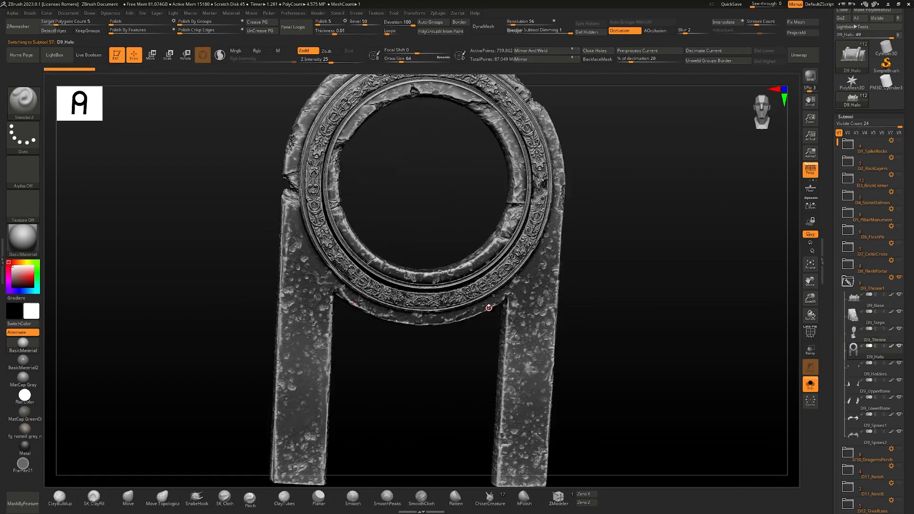
{"action": "right_click_drag", "start_coordinate": [485, 301], "coordinate": [461, 273], "text": "ctrl"}
{"action": "key", "text": "Down"}
{"action": "key", "text": "Down"}
{"action": "key", "text": "Down"}
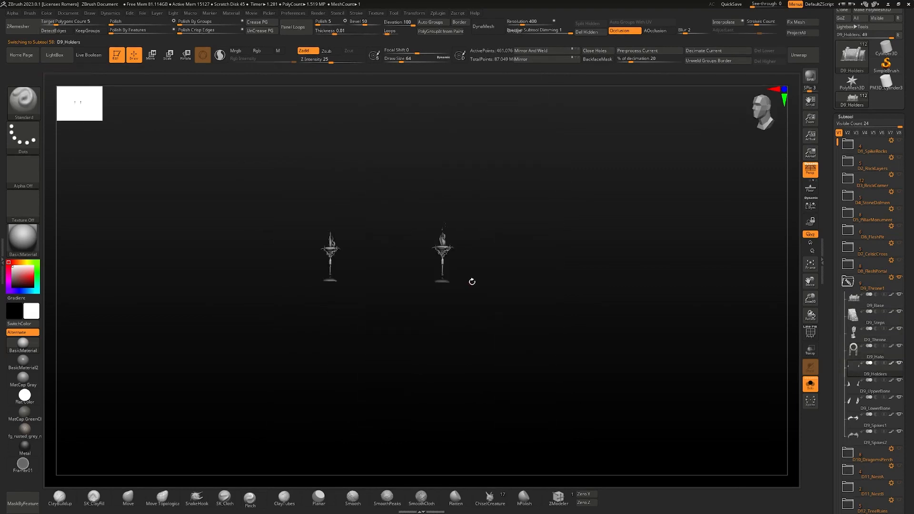
{"action": "key", "text": "Down"}
{"action": "key", "text": "Up"}
{"action": "key", "text": "Up"}
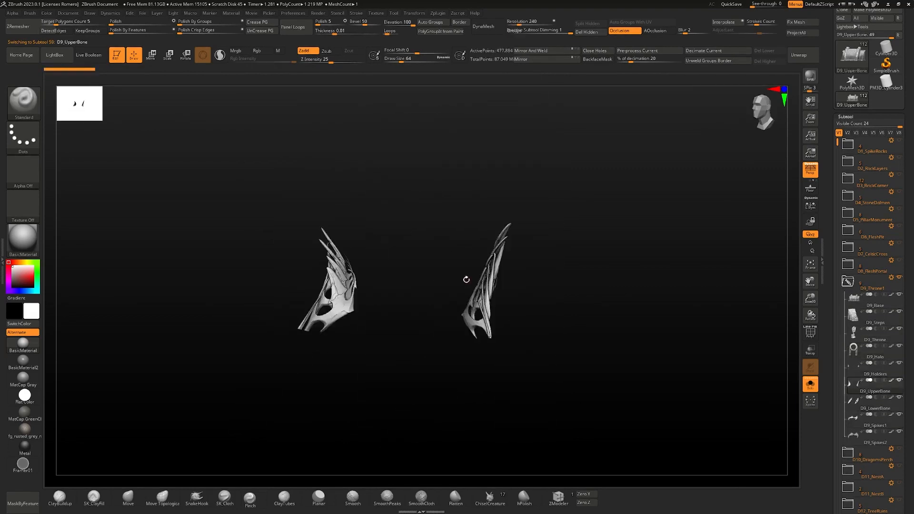
- Leave Solo mode, collapse and hide the D9_Throne1 folder, and show the D10_DragomsPerch diorama
{"action": "key", "text": "shift+s"}
{"action": "right_click_drag", "start_coordinate": [466, 264], "coordinate": [502, 203], "text": "ctrl"}
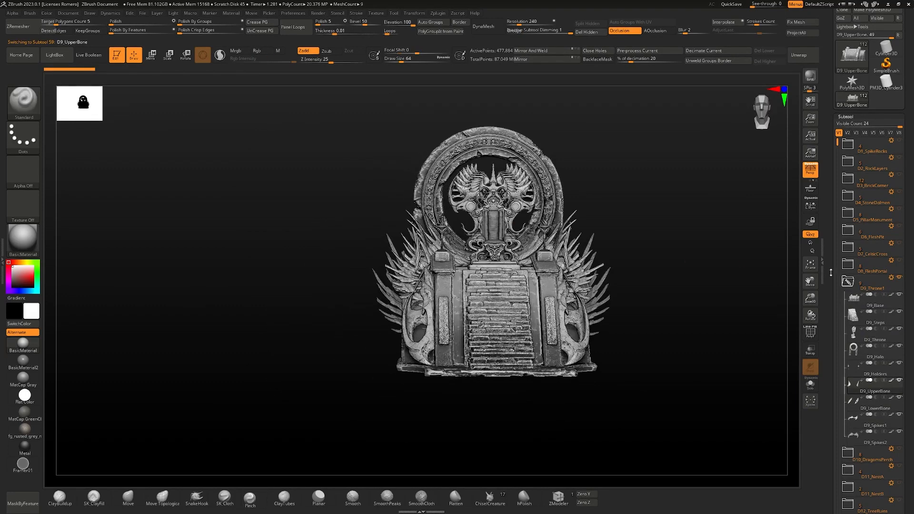
{"action": "left_click", "coordinate": [846, 286]}
{"action": "left_click", "coordinate": [899, 278]}
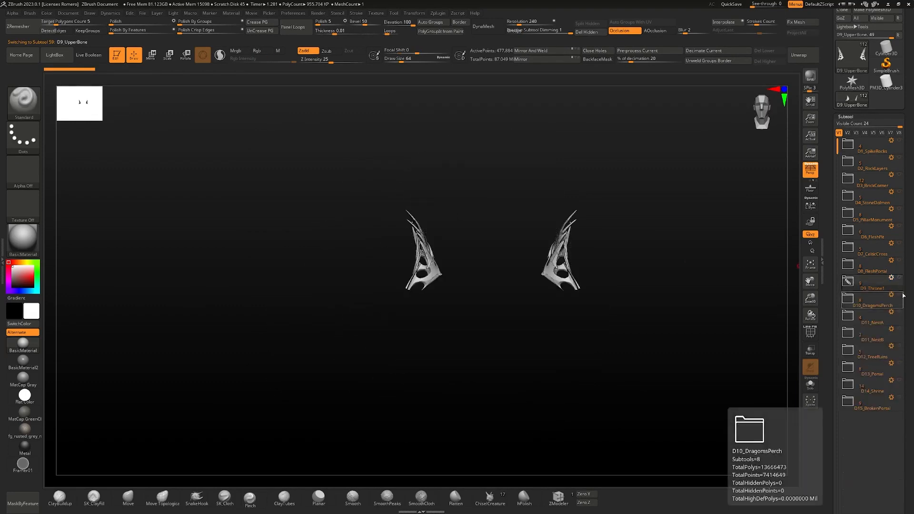
{"action": "left_click", "coordinate": [900, 295]}
- Examine the full height of the dragon's perch, from the layered rock top down to the round base with trees
{"action": "right_click_drag", "start_coordinate": [528, 184], "coordinate": [500, 252], "text": "alt"}
{"action": "right_click_drag", "start_coordinate": [492, 175], "coordinate": [506, 237], "text": "alt"}
{"action": "right_click_drag", "start_coordinate": [506, 237], "coordinate": [517, 293], "text": "alt"}
{"action": "right_click_drag", "start_coordinate": [518, 292], "coordinate": [522, 265], "text": "ctrl"}
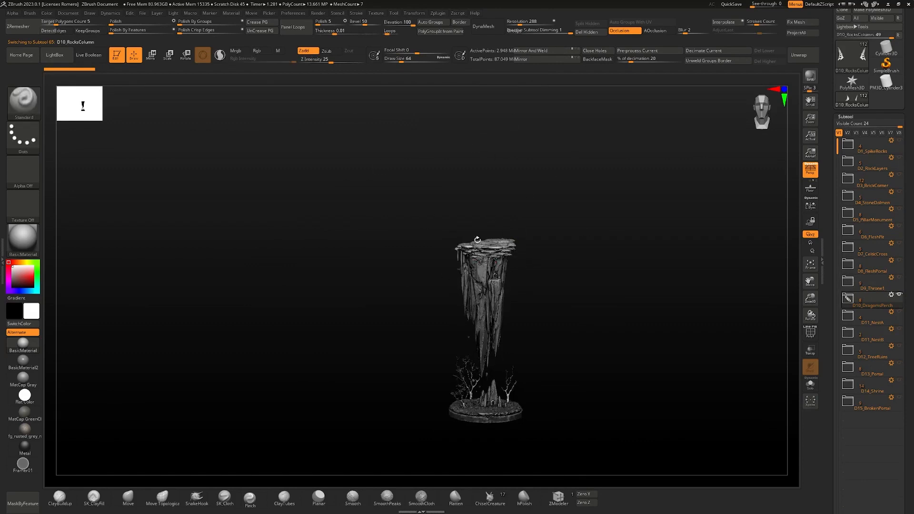
{"action": "right_click_drag", "start_coordinate": [515, 237], "coordinate": [478, 216]}
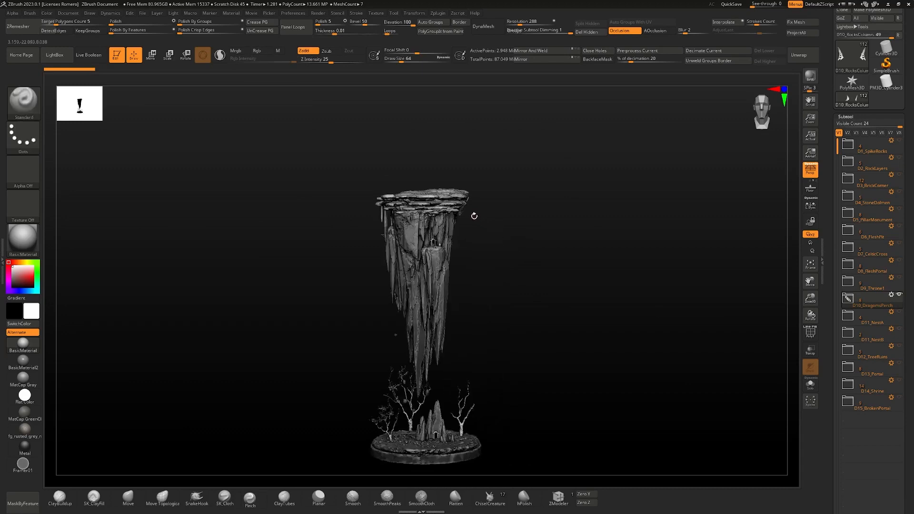
{"action": "right_click_drag", "start_coordinate": [433, 215], "coordinate": [466, 235], "text": "alt"}
{"action": "right_click_drag", "start_coordinate": [355, 115], "coordinate": [482, 146]}
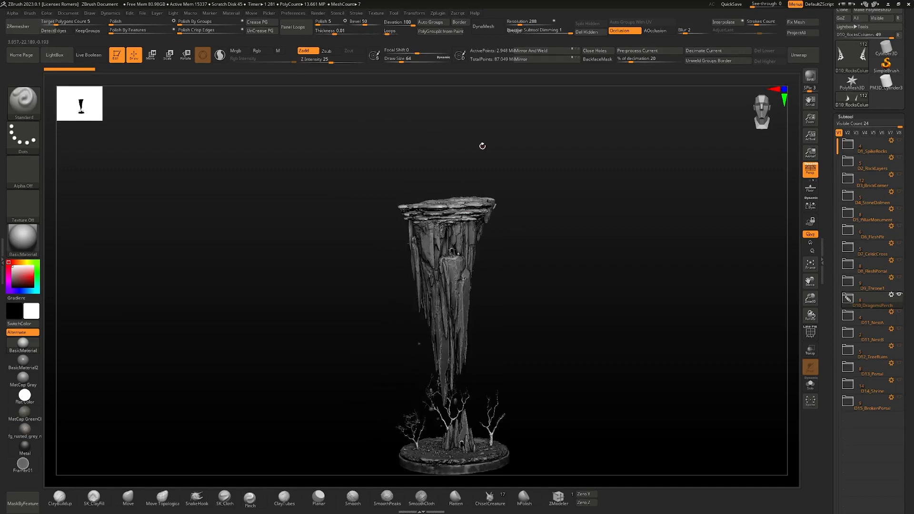
- Examine the dragon's perch diorama from several sides and heights, covering the rock column, the platform supports and the tree-lined base
{"action": "right_click_drag", "start_coordinate": [464, 264], "coordinate": [474, 209], "text": "alt"}
{"action": "right_click_drag", "start_coordinate": [412, 259], "coordinate": [402, 198]}
{"action": "right_click_drag", "start_coordinate": [533, 287], "coordinate": [441, 114], "text": "alt"}
{"action": "right_click_drag", "start_coordinate": [449, 263], "coordinate": [475, 310], "text": "alt"}
{"action": "mouse_move", "coordinate": [418, 233]}
{"action": "right_mouse_down"}
{"action": "mouse_move", "coordinate": [404, 252]}
{"action": "mouse_move", "coordinate": [426, 292]}
{"action": "right_mouse_up"}
{"action": "right_click_drag", "start_coordinate": [384, 134], "coordinate": [337, 267], "text": "alt"}
{"action": "mouse_move", "coordinate": [333, 129]}
{"action": "right_mouse_down", "text": "alt"}
{"action": "mouse_move", "coordinate": [318, 193]}
{"action": "mouse_move", "coordinate": [328, 257]}
{"action": "mouse_move", "coordinate": [363, 271]}
{"action": "right_mouse_up", "text": "alt"}
{"action": "mouse_move", "coordinate": [464, 343]}
{"action": "right_mouse_down", "text": "alt"}
{"action": "mouse_move", "coordinate": [366, 272]}
{"action": "mouse_move", "coordinate": [453, 243]}
{"action": "mouse_move", "coordinate": [378, 301]}
{"action": "mouse_move", "coordinate": [421, 281]}
{"action": "right_mouse_up", "text": "alt"}
{"action": "right_click_drag", "start_coordinate": [279, 210], "coordinate": [456, 120]}
{"action": "right_click_drag", "start_coordinate": [430, 235], "coordinate": [709, 269], "text": "ctrl"}
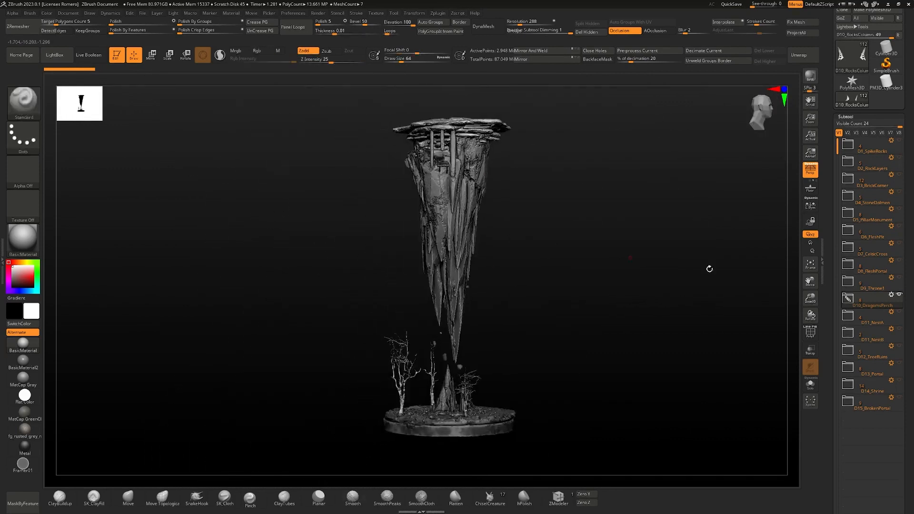
- Expand the D10_DragomsPerch folder, show the D10_Support rod and view how it holds the column from several sides
{"action": "left_click", "coordinate": [848, 298]}
{"action": "left_click", "coordinate": [899, 431]}
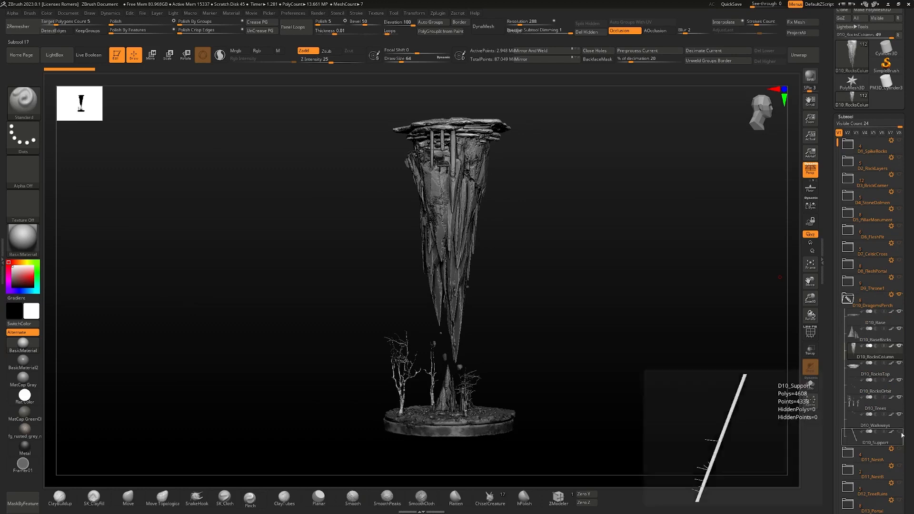
{"action": "right_click_drag", "start_coordinate": [524, 310], "coordinate": [421, 251], "text": "alt"}
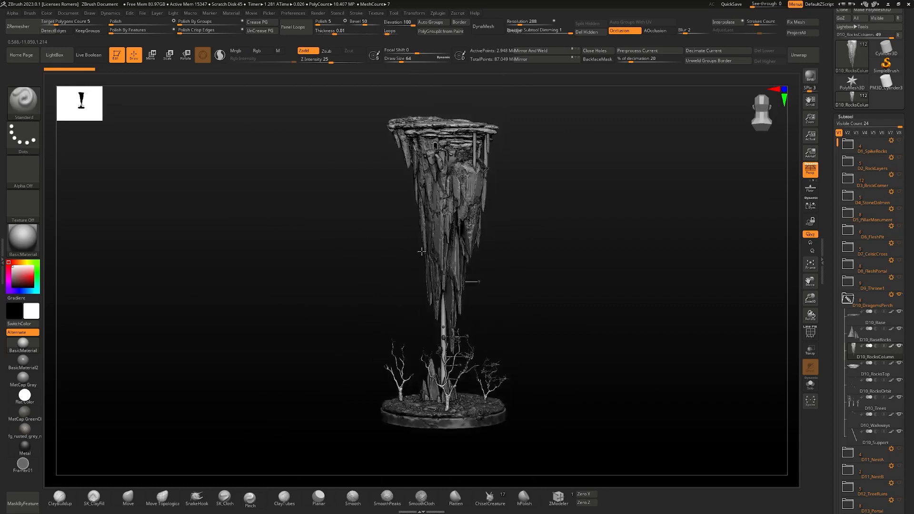
{"action": "right_click_drag", "start_coordinate": [535, 262], "coordinate": [614, 283]}
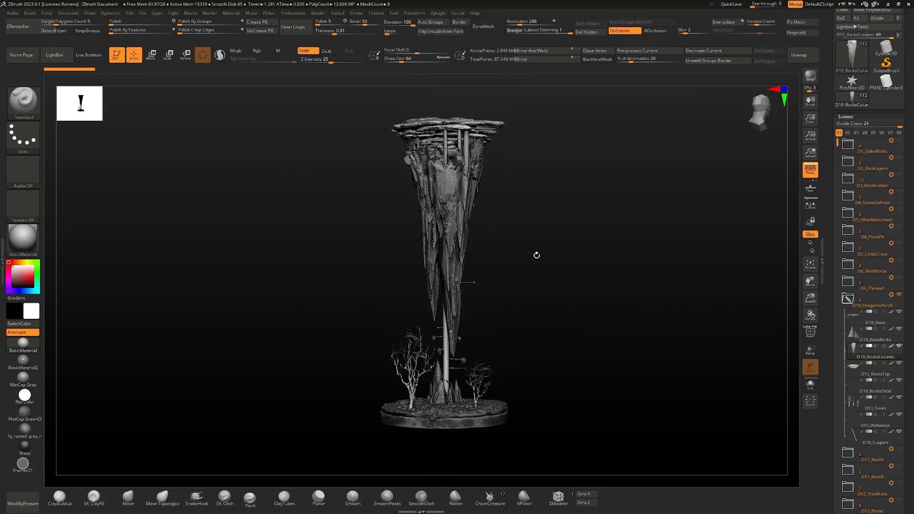
{"action": "right_click_drag", "start_coordinate": [571, 262], "coordinate": [529, 307]}
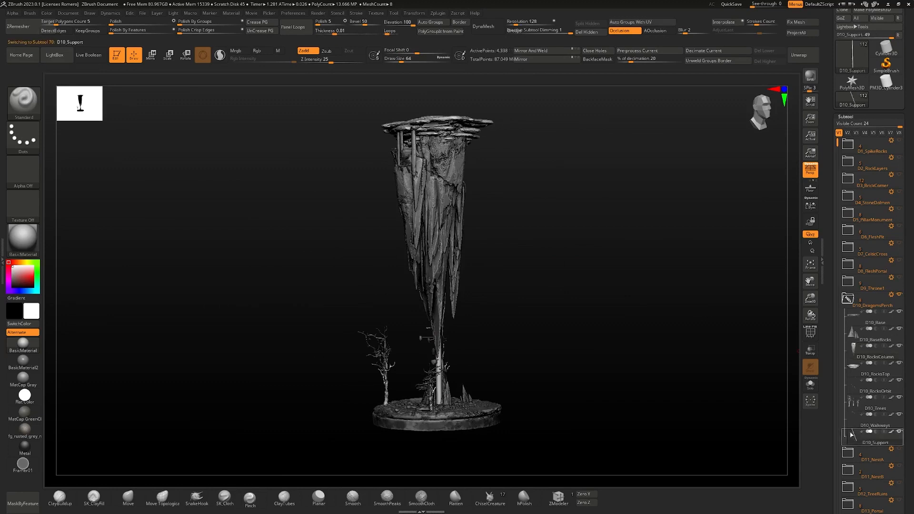
{"action": "right_click_drag", "start_coordinate": [518, 307], "coordinate": [595, 309]}
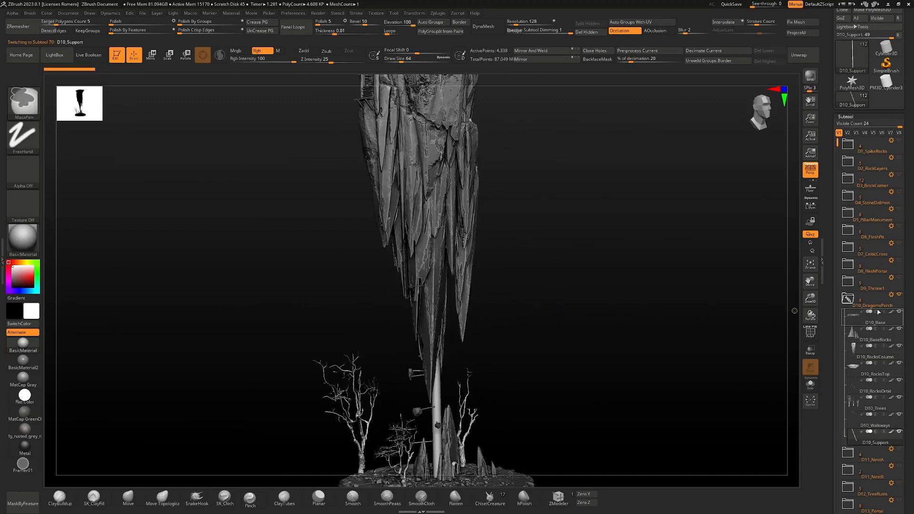
- Collapse and hide the D10_DragomsPerch folder, show the D11_NestA diorama and view its eggs from above
{"action": "left_click", "coordinate": [847, 298]}
{"action": "left_click", "coordinate": [899, 294]}
{"action": "left_click", "coordinate": [898, 312]}
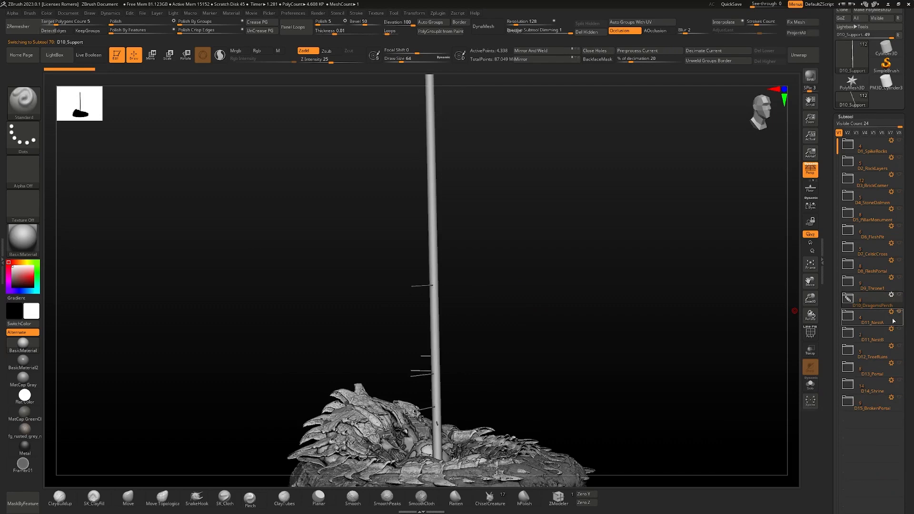
{"action": "right_click_drag", "start_coordinate": [498, 290], "coordinate": [502, 389], "text": "ctrl"}
{"action": "right_click_drag", "start_coordinate": [509, 335], "coordinate": [490, 414]}
{"action": "right_click_drag", "start_coordinate": [488, 279], "coordinate": [507, 316]}
{"action": "right_click_drag", "start_coordinate": [596, 326], "coordinate": [568, 324], "text": "ctrl"}
{"action": "right_click_drag", "start_coordinate": [573, 317], "coordinate": [573, 290], "text": "ctrl"}
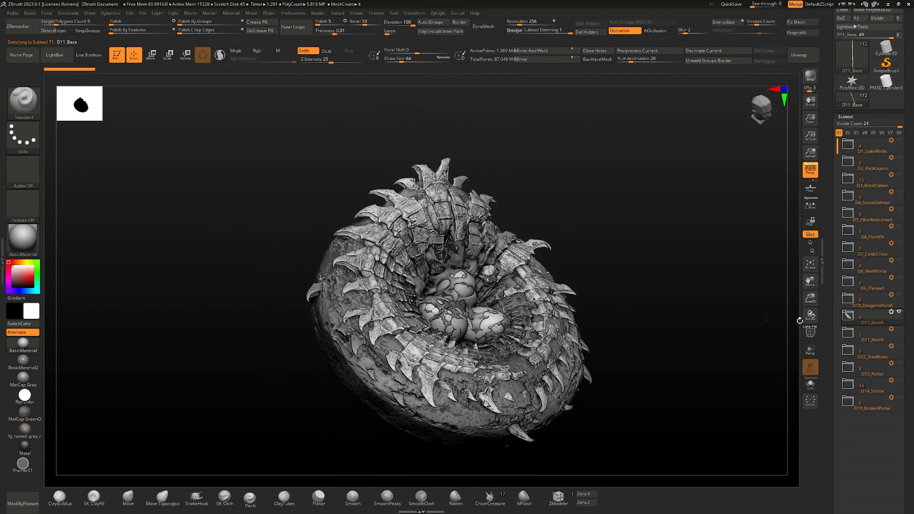
- Inspect the D11_NestA subtools in Solo mode, including D11_SpikeCircle and D11_Eggs, and return to the complete nest
{"action": "key", "text": "ctrl+shift+s"}
{"action": "right_click_drag", "start_coordinate": [623, 272], "coordinate": [564, 245]}
{"action": "key", "text": "Down"}
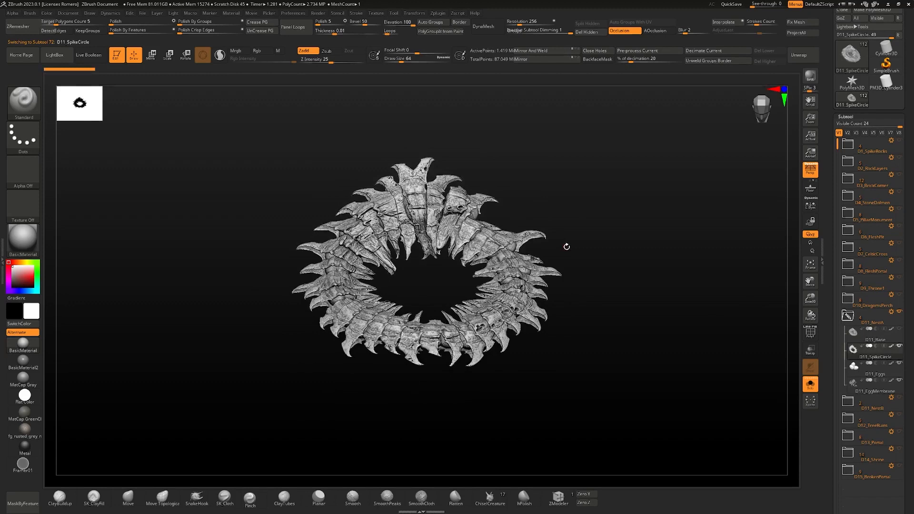
{"action": "key", "text": "Down"}
{"action": "key", "text": "Down"}
{"action": "key", "text": "Up"}
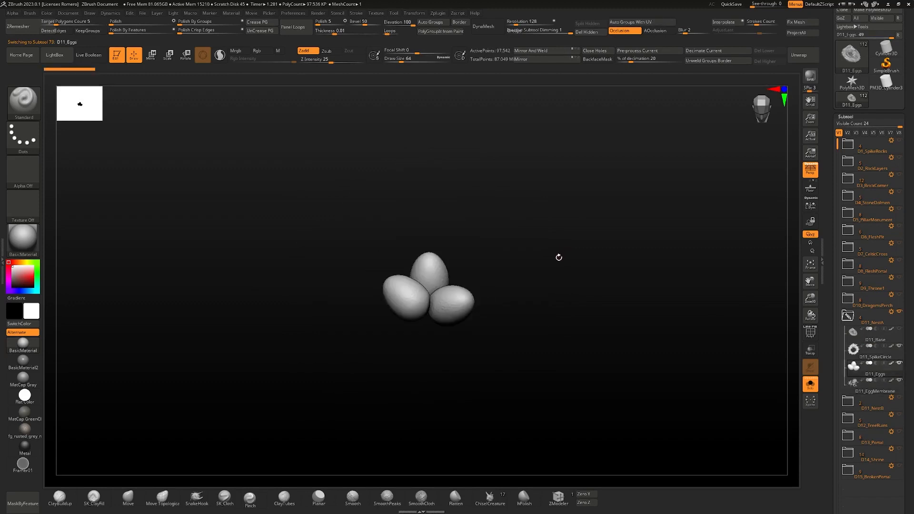
{"action": "key", "text": "Up"}
{"action": "key", "text": "Up"}
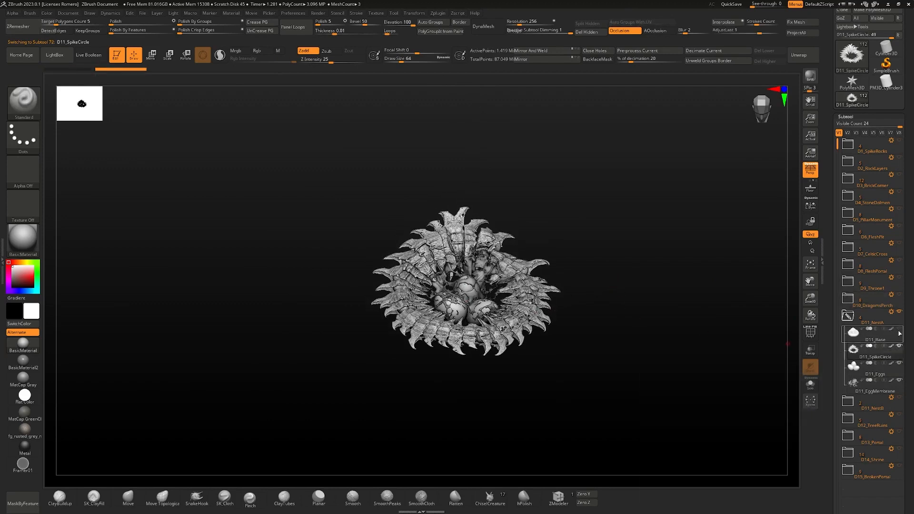
{"action": "right_click_drag", "start_coordinate": [570, 327], "coordinate": [538, 350], "text": "ctrl"}
{"action": "left_click_drag", "start_coordinate": [538, 349], "coordinate": [575, 328]}
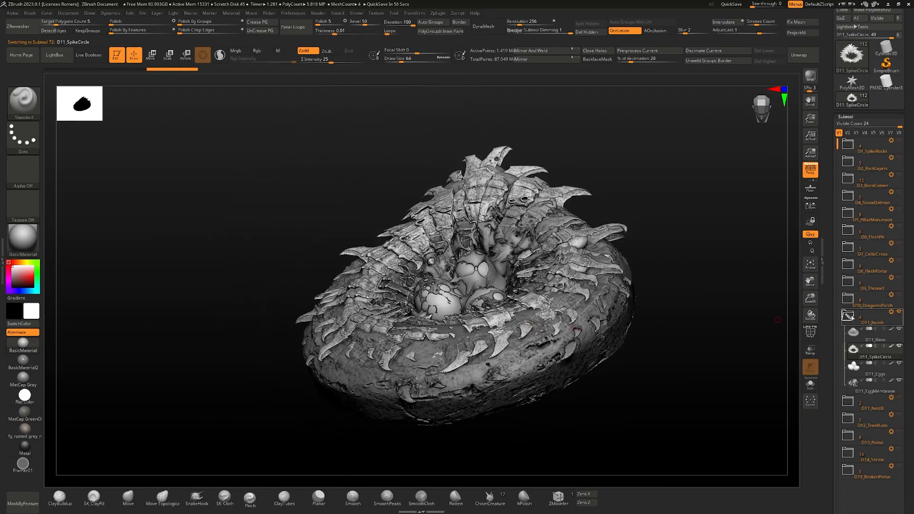
- Collapse and hide the D11_NestA folder, show the D11_NestB diorama and view the empty spiked nest
{"action": "left_click", "coordinate": [846, 338]}
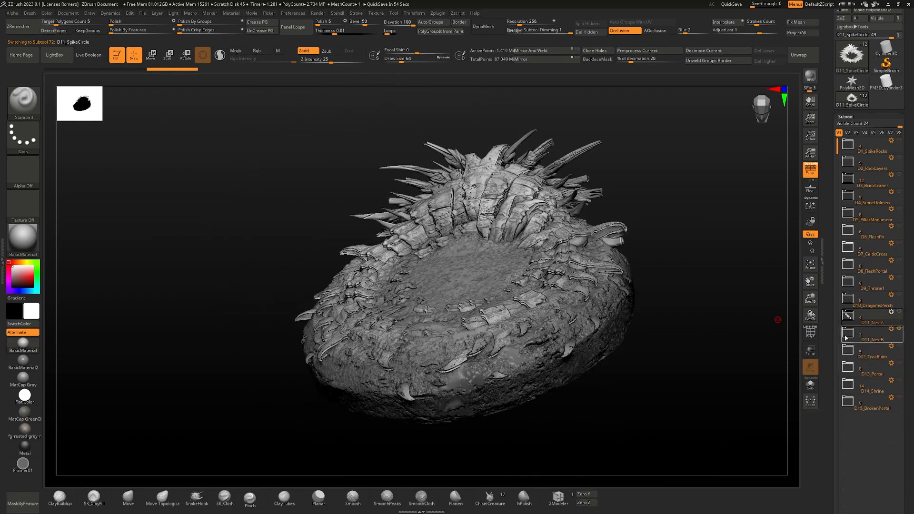
{"action": "mouse_move", "coordinate": [508, 292]}
{"action": "right_mouse_down"}
{"action": "mouse_move", "coordinate": [481, 312]}
{"action": "mouse_move", "coordinate": [495, 306]}
{"action": "mouse_move", "coordinate": [512, 328]}
{"action": "mouse_move", "coordinate": [478, 289]}
{"action": "right_mouse_up"}
{"action": "left_click", "coordinate": [493, 304], "text": "alt"}
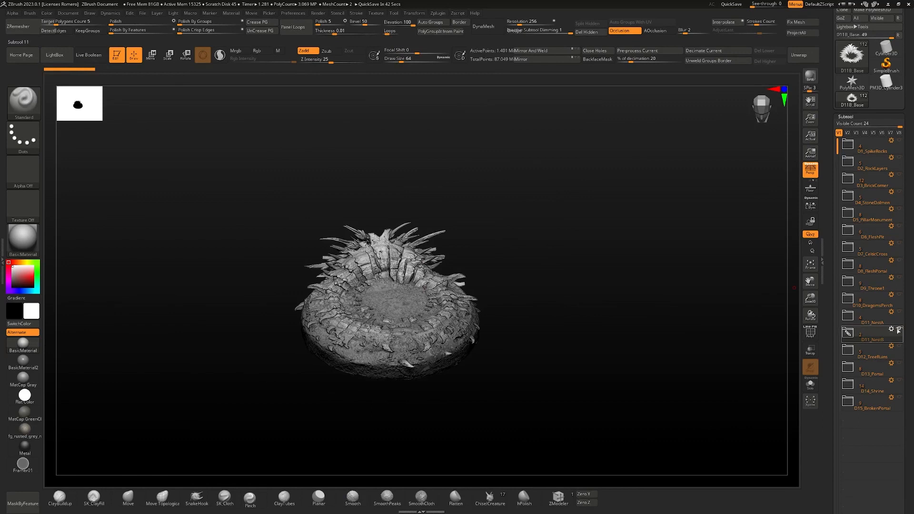
- Hide D11_NestB, show the D12_TreeRuins diorama and check its D12_base in Solo mode
{"action": "left_click", "coordinate": [899, 346]}
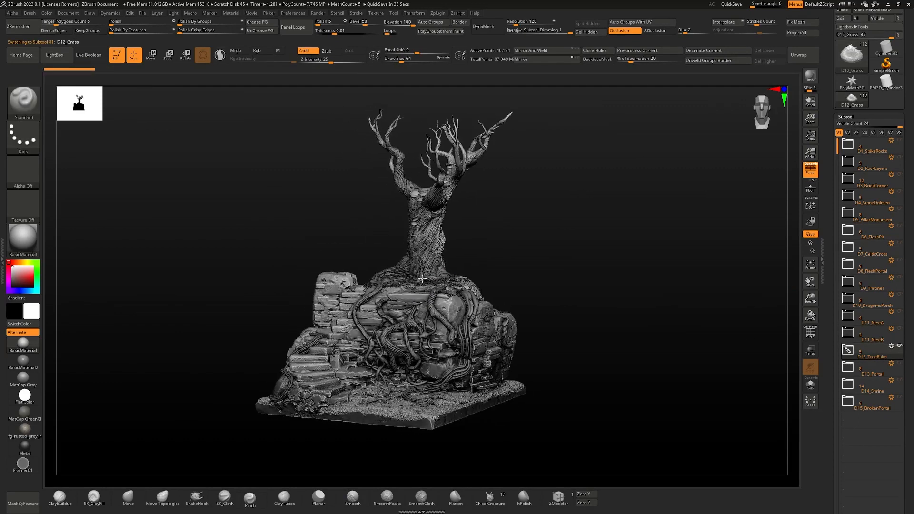
{"action": "mouse_move", "coordinate": [383, 299]}
{"action": "left_mouse_down"}
{"action": "mouse_move", "coordinate": [372, 298]}
{"action": "mouse_move", "coordinate": [448, 305]}
{"action": "mouse_move", "coordinate": [404, 307]}
{"action": "mouse_move", "coordinate": [376, 287]}
{"action": "mouse_move", "coordinate": [383, 308]}
{"action": "left_mouse_up"}
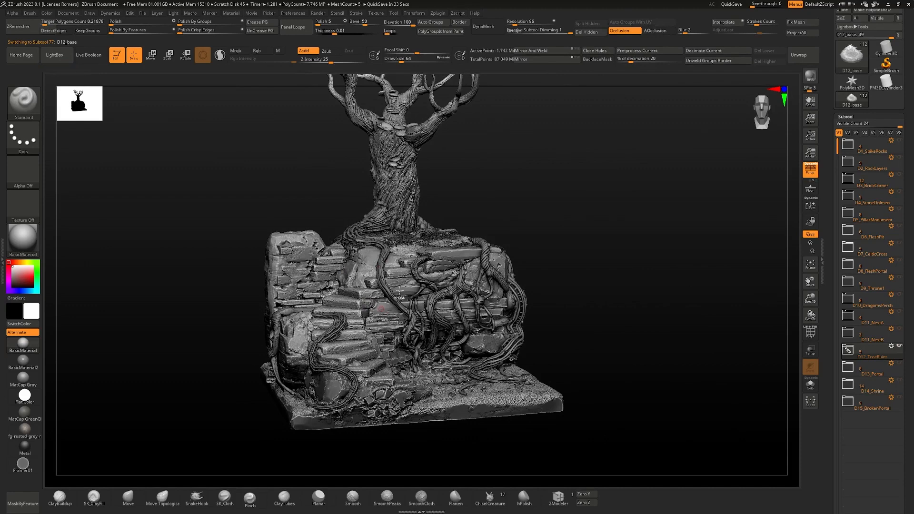
{"action": "key", "text": "ctrl+shift+s"}
{"action": "right_click_drag", "start_coordinate": [402, 292], "coordinate": [401, 206]}
{"action": "key", "text": "ctrl+shift+s"}
- Inspect the tree ruins' D12_Tree, root and D12_Grass subtools in Solo mode, expanding the D12_TreeRuins folder along the way
{"action": "key", "text": "ctrl+shift+s"}
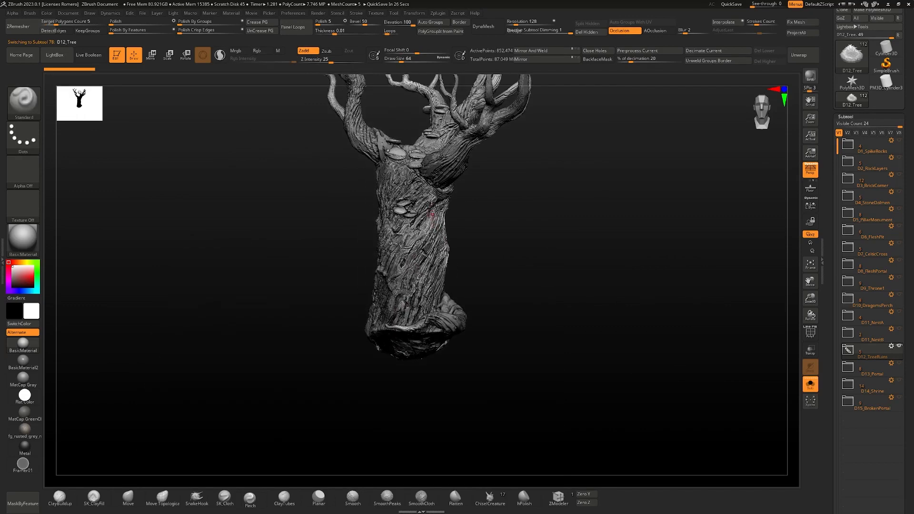
{"action": "right_click_drag", "start_coordinate": [422, 297], "coordinate": [426, 265]}
{"action": "right_click_drag", "start_coordinate": [426, 264], "coordinate": [447, 196], "text": "ctrl"}
{"action": "key", "text": "ctrl+shift+s"}
{"action": "right_click_drag", "start_coordinate": [446, 196], "coordinate": [469, 271]}
{"action": "right_click_drag", "start_coordinate": [628, 322], "coordinate": [606, 243], "text": "alt"}
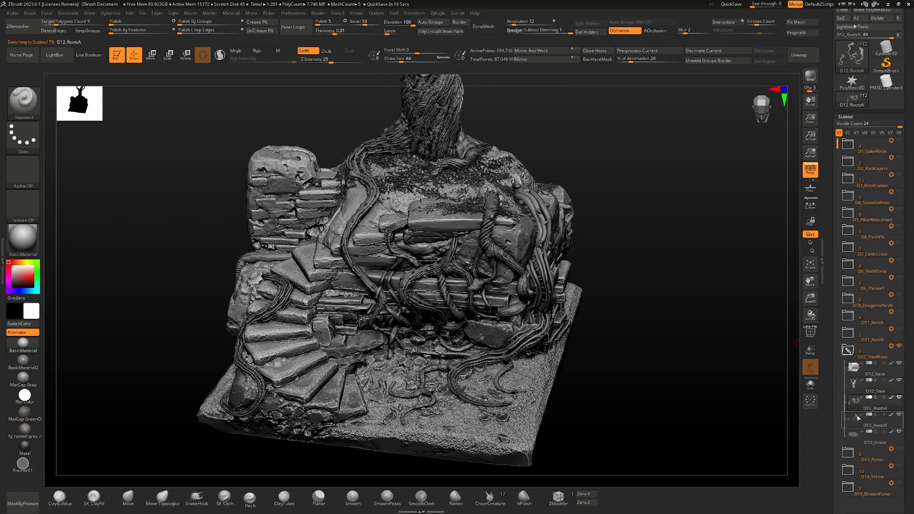
{"action": "left_click", "coordinate": [859, 418]}
{"action": "left_click", "coordinate": [810, 383]}
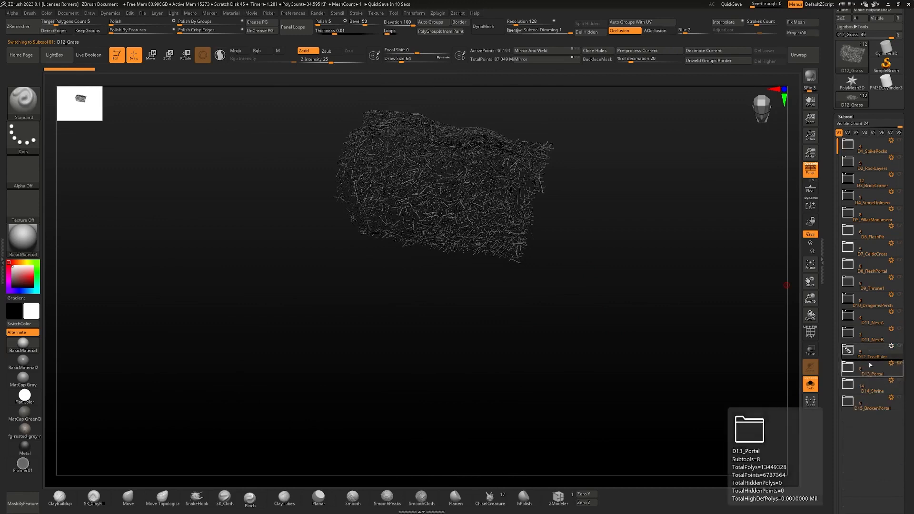
- Replace D12_TreeRuins with the D13_Portal diorama, expand its folder and view the portal from several angles
{"action": "left_click", "coordinate": [538, 293]}
{"action": "right_click_drag", "start_coordinate": [577, 273], "coordinate": [466, 272]}
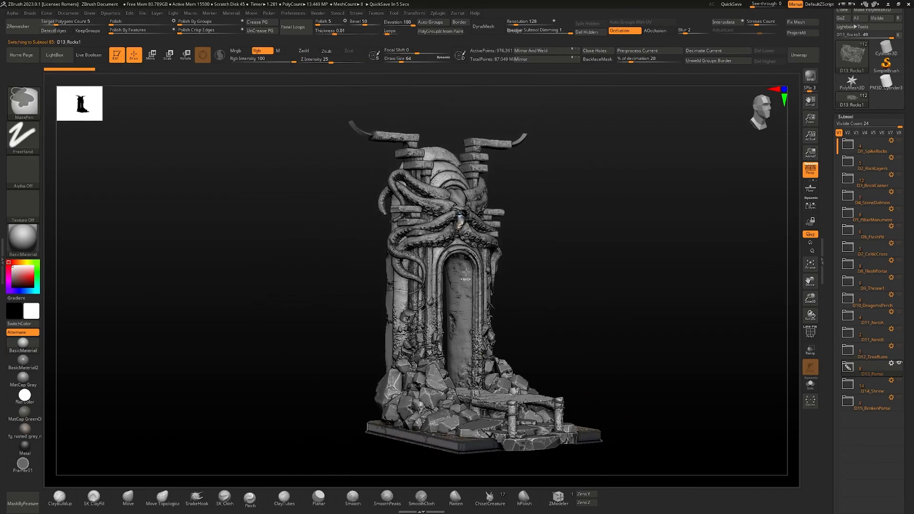
{"action": "right_click_drag", "start_coordinate": [393, 253], "coordinate": [473, 261], "text": "ctrl"}
{"action": "mouse_move", "coordinate": [438, 208]}
{"action": "right_mouse_down", "text": "ctrl"}
{"action": "mouse_move", "coordinate": [414, 248]}
{"action": "mouse_move", "coordinate": [395, 256]}
{"action": "mouse_move", "coordinate": [452, 279]}
{"action": "mouse_move", "coordinate": [430, 241]}
{"action": "mouse_move", "coordinate": [412, 310]}
{"action": "mouse_move", "coordinate": [390, 293]}
{"action": "mouse_move", "coordinate": [414, 276]}
{"action": "mouse_move", "coordinate": [410, 222]}
{"action": "right_mouse_up", "text": "ctrl"}
{"action": "right_click_drag", "start_coordinate": [410, 222], "coordinate": [436, 220]}
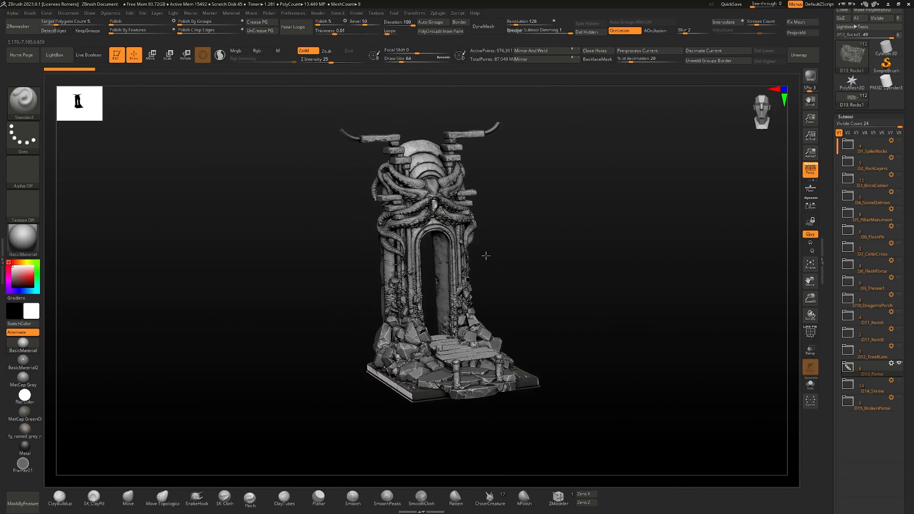
{"action": "right_click_drag", "start_coordinate": [485, 256], "coordinate": [769, 343], "text": "ctrl"}
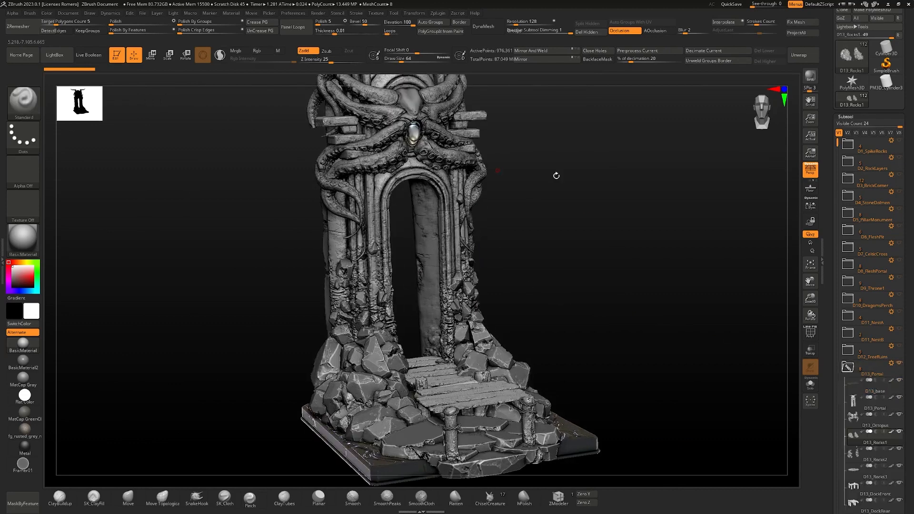
- Try moving the D13_Octopus subtool down over the portal's arch, and undo the move
{"action": "mouse_move", "coordinate": [531, 265]}
{"action": "right_mouse_down", "text": "ctrl"}
{"action": "mouse_move", "coordinate": [514, 237]}
{"action": "mouse_move", "coordinate": [522, 279]}
{"action": "mouse_move", "coordinate": [499, 270]}
{"action": "mouse_move", "coordinate": [476, 253]}
{"action": "mouse_move", "coordinate": [479, 231]}
{"action": "mouse_move", "coordinate": [486, 237]}
{"action": "right_mouse_up", "text": "ctrl"}
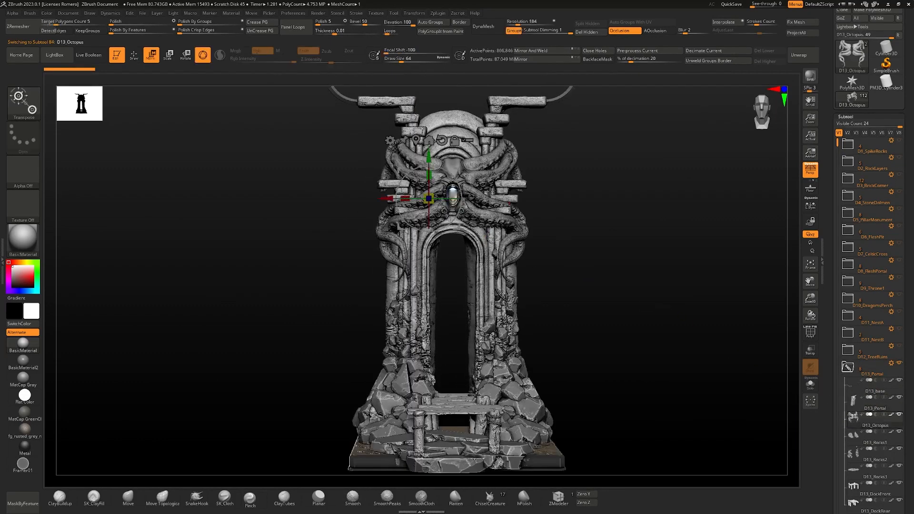
{"action": "left_click_drag", "start_coordinate": [429, 157], "coordinate": [428, 208]}
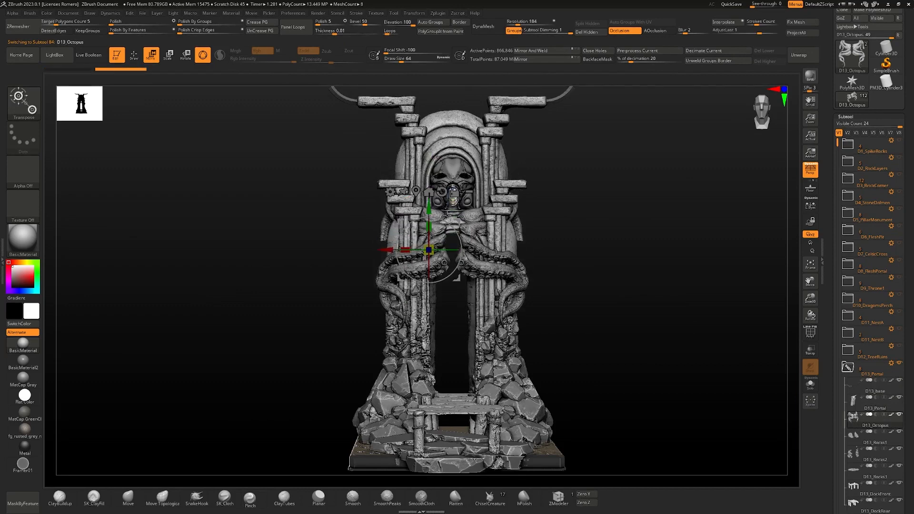
{"action": "right_click_drag", "start_coordinate": [457, 220], "coordinate": [360, 261]}
{"action": "key", "text": "ctrl+z"}
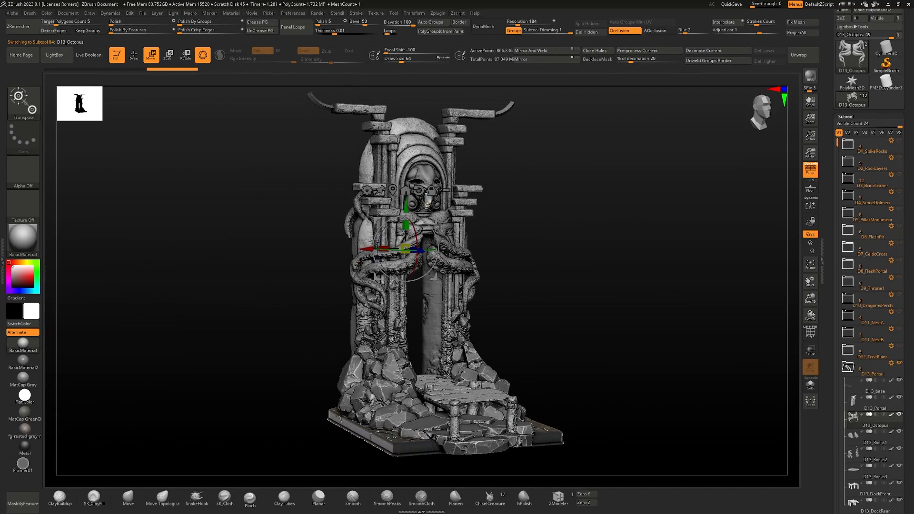
{"action": "key", "text": "ctrl+z"}
{"action": "key", "text": "q"}
- Inspect the portal's rock and dock subtools one at a time in Solo mode, including D13_DockFront
{"action": "right_click_drag", "start_coordinate": [514, 267], "coordinate": [571, 290], "text": "shift"}
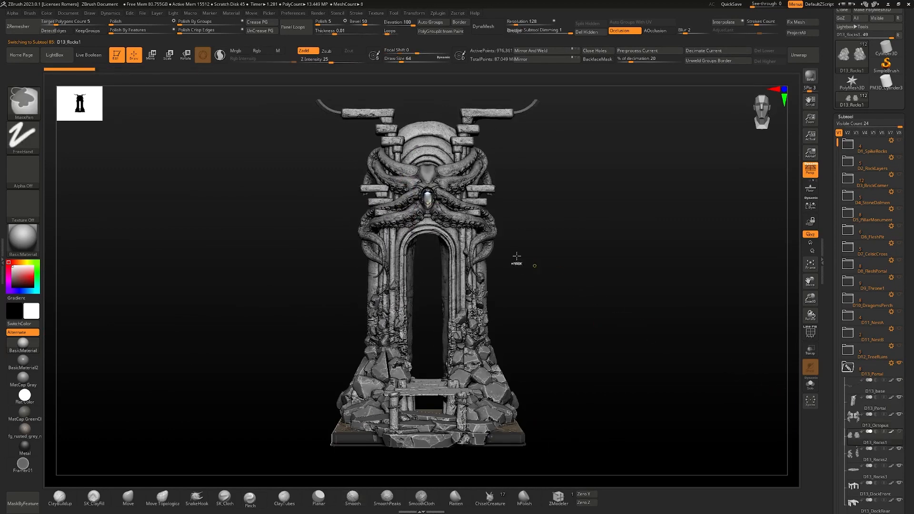
{"action": "key", "text": "ctrl+1"}
{"action": "key", "text": "Down"}
{"action": "right_click_drag", "start_coordinate": [504, 306], "coordinate": [498, 342]}
{"action": "key", "text": "Down"}
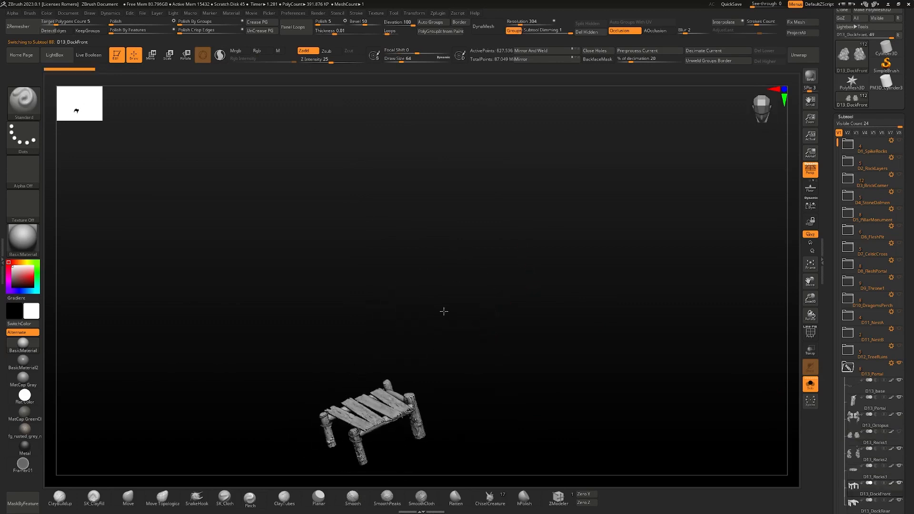
{"action": "right_click_drag", "start_coordinate": [474, 349], "coordinate": [476, 286], "text": "alt"}
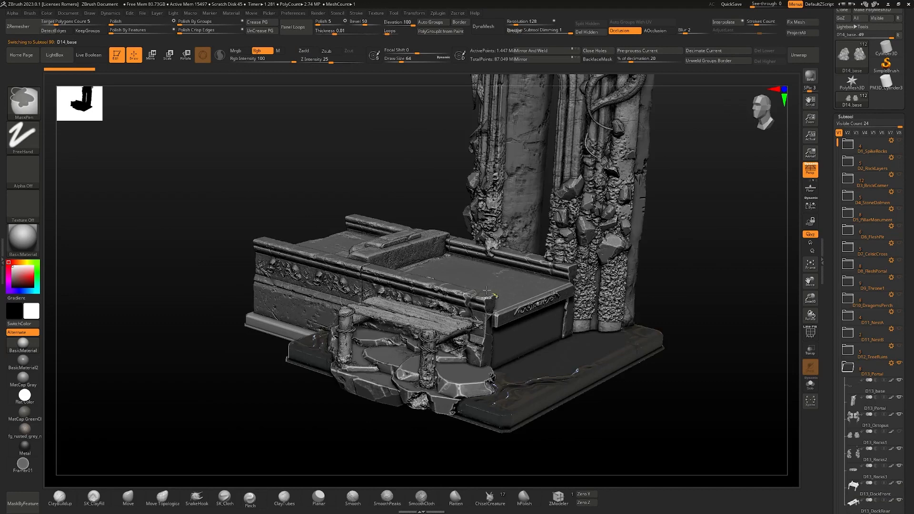
- Hide the D13_Portal folder, show the complete D14_Shrine diorama and view it in a rusted grey material
{"action": "left_click", "coordinate": [900, 363]}
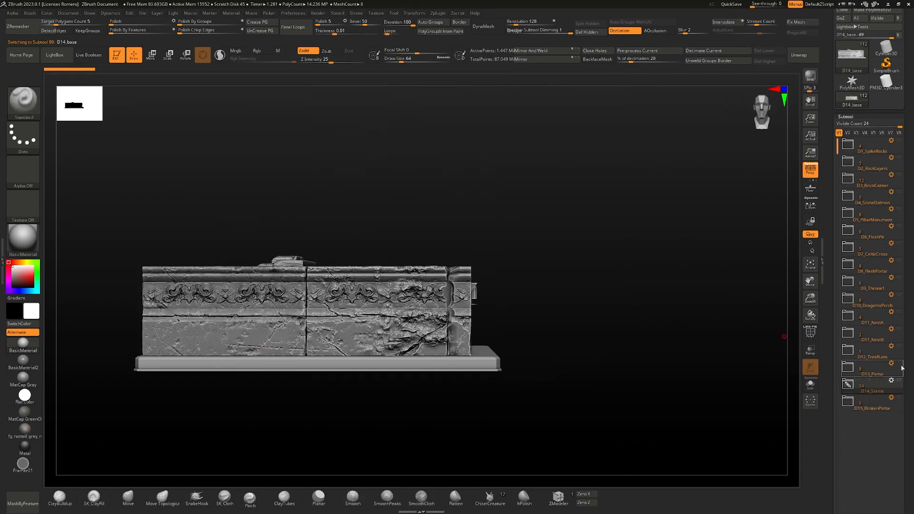
{"action": "left_click", "coordinate": [900, 381]}
{"action": "right_click_drag", "start_coordinate": [391, 167], "coordinate": [427, 286], "text": "alt"}
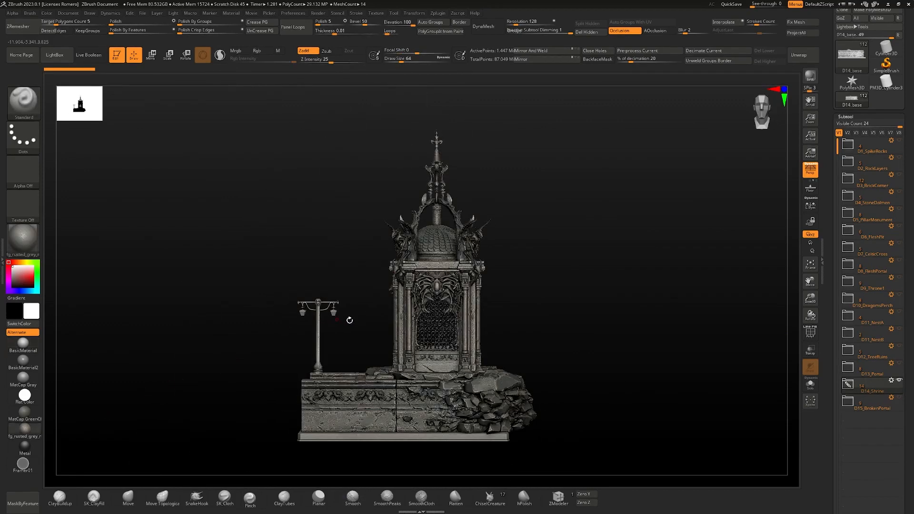
{"action": "right_click_drag", "start_coordinate": [409, 324], "coordinate": [434, 312], "text": "ctrl"}
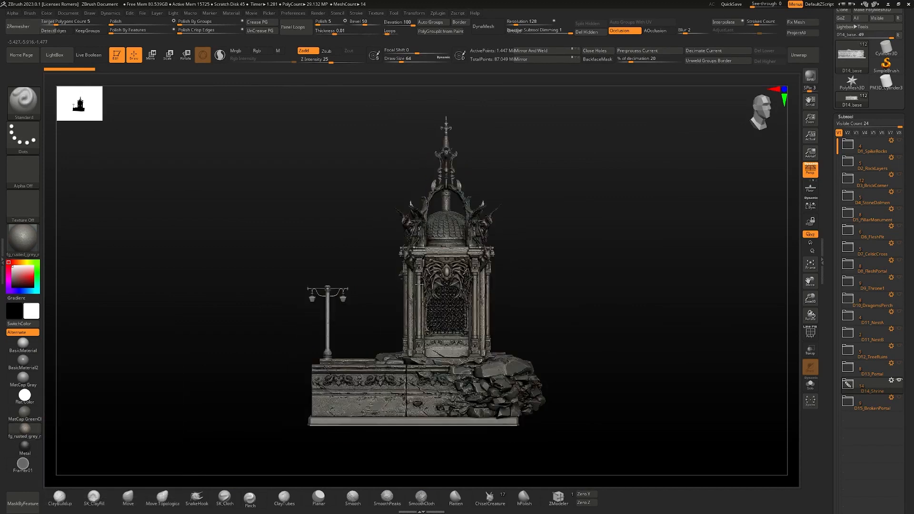
{"action": "right_click_drag", "start_coordinate": [499, 240], "coordinate": [505, 305], "text": "ctrl"}
{"action": "right_click_drag", "start_coordinate": [381, 285], "coordinate": [452, 310]}
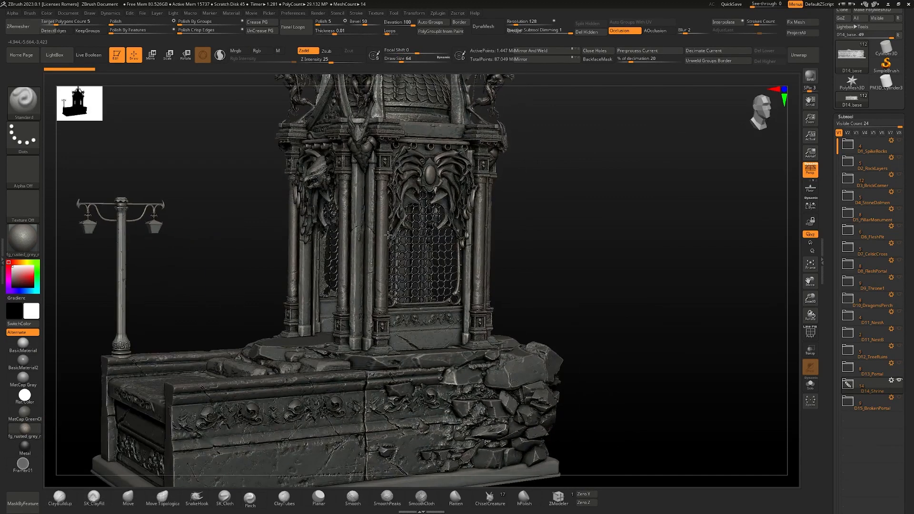
{"action": "right_click_drag", "start_coordinate": [369, 191], "coordinate": [402, 297], "text": "alt"}
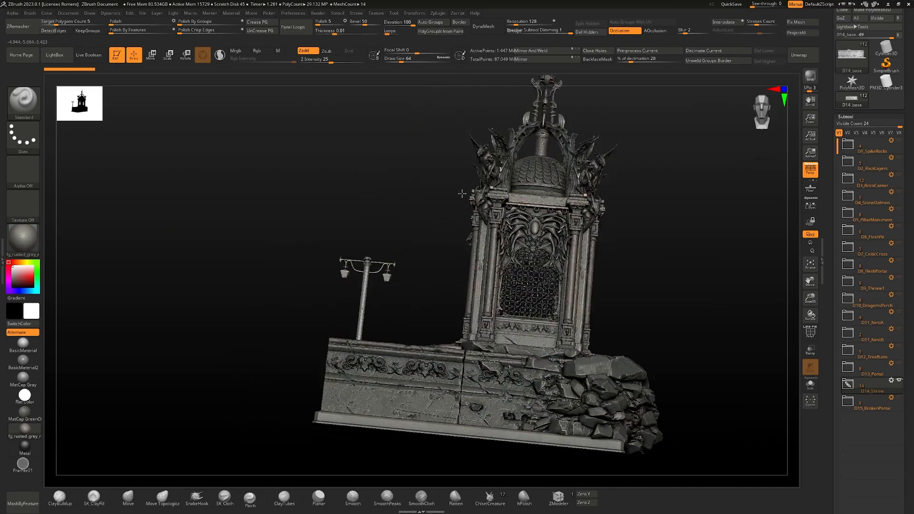
- Set the shrine's material to BasicMaterial, expand the D14_Shrine folder and isolate D14_base in Solo mode
{"action": "left_click", "coordinate": [23, 346]}
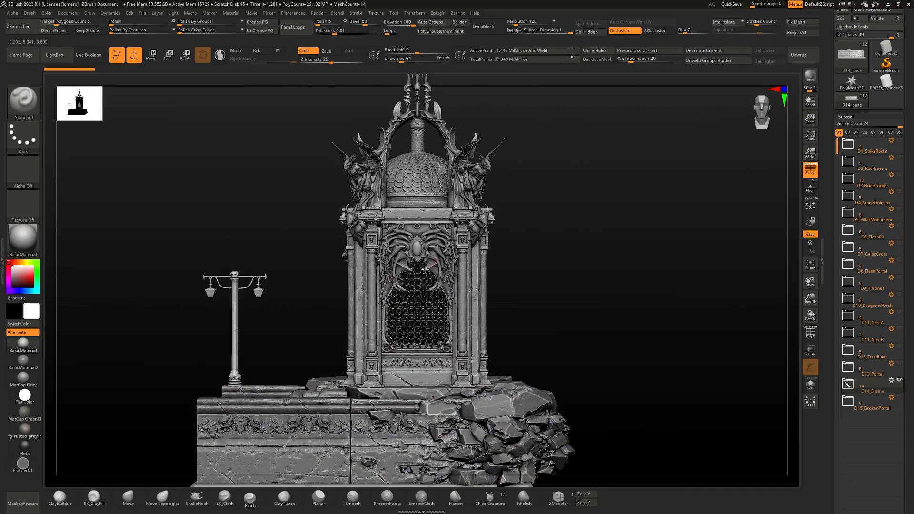
{"action": "right_click_drag", "start_coordinate": [367, 350], "coordinate": [532, 308]}
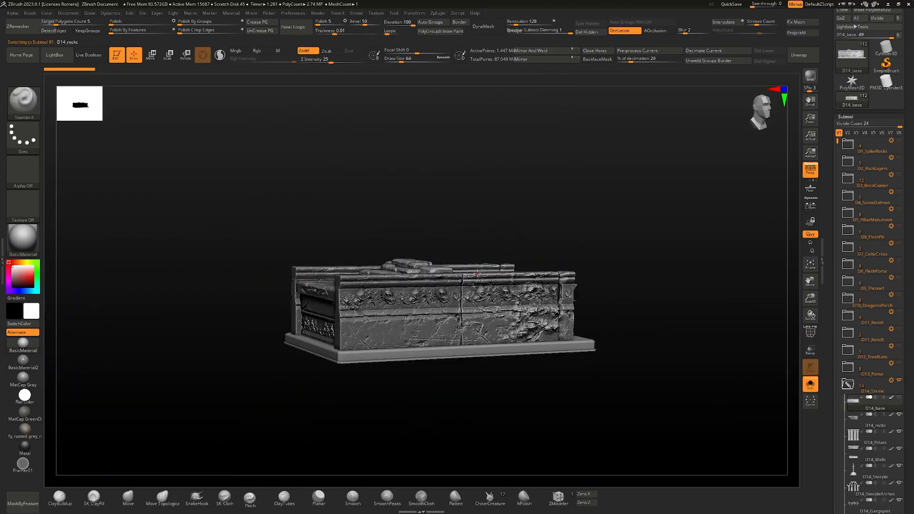
- Inspect the D14_base and D14_rocks subtools up close in Solo mode, toggling the polyframe display on and off
{"action": "mouse_move", "coordinate": [478, 274]}
{"action": "right_mouse_down", "text": "ctrl"}
{"action": "mouse_move", "coordinate": [477, 310]}
{"action": "mouse_move", "coordinate": [543, 283]}
{"action": "mouse_move", "coordinate": [551, 237]}
{"action": "mouse_move", "coordinate": [566, 275]}
{"action": "mouse_move", "coordinate": [532, 318]}
{"action": "mouse_move", "coordinate": [476, 312]}
{"action": "mouse_move", "coordinate": [443, 245]}
{"action": "mouse_move", "coordinate": [434, 253]}
{"action": "mouse_move", "coordinate": [445, 271]}
{"action": "mouse_move", "coordinate": [441, 241]}
{"action": "mouse_move", "coordinate": [437, 255]}
{"action": "mouse_move", "coordinate": [405, 247]}
{"action": "mouse_move", "coordinate": [404, 238]}
{"action": "right_mouse_up", "text": "ctrl"}
{"action": "key", "text": "Down"}
{"action": "mouse_move", "coordinate": [381, 266]}
{"action": "right_mouse_down", "text": "ctrl"}
{"action": "mouse_move", "coordinate": [363, 206]}
{"action": "mouse_move", "coordinate": [476, 198]}
{"action": "right_mouse_up", "text": "ctrl"}
{"action": "key", "text": "shift+f"}
{"action": "right_click_drag", "start_coordinate": [351, 238], "coordinate": [351, 202], "text": "ctrl"}
{"action": "key", "text": "shift+f"}
{"action": "key", "text": "shift+f"}
{"action": "key", "text": "shift+f"}
{"action": "mouse_move", "coordinate": [427, 234]}
{"action": "right_mouse_down", "text": "ctrl"}
{"action": "mouse_move", "coordinate": [376, 233]}
{"action": "mouse_move", "coordinate": [393, 221]}
{"action": "right_mouse_up", "text": "ctrl"}
- Inspect the D14_Pillars, D14_Walls, D14_Steeple and D14_SteepleArches subtools one at a time in Solo mode
{"action": "right_click_drag", "start_coordinate": [393, 266], "coordinate": [433, 275]}
{"action": "key", "text": "Down"}
{"action": "key", "text": "Down"}
{"action": "right_click_drag", "start_coordinate": [443, 153], "coordinate": [464, 376], "text": "alt"}
{"action": "right_click_drag", "start_coordinate": [464, 376], "coordinate": [425, 252], "text": "alt"}
{"action": "right_click_drag", "start_coordinate": [367, 320], "coordinate": [404, 214]}
{"action": "right_click_drag", "start_coordinate": [405, 214], "coordinate": [489, 249], "text": "alt"}
{"action": "key", "text": "ctrl+q"}
{"action": "right_click_drag", "start_coordinate": [507, 200], "coordinate": [512, 211], "text": "ctrl"}
{"action": "key", "text": "Down"}
{"action": "mouse_move", "coordinate": [517, 239]}
{"action": "right_mouse_down"}
{"action": "mouse_move", "coordinate": [495, 241]}
{"action": "mouse_move", "coordinate": [507, 240]}
{"action": "mouse_move", "coordinate": [438, 216]}
{"action": "mouse_move", "coordinate": [465, 247]}
{"action": "mouse_move", "coordinate": [533, 233]}
{"action": "right_mouse_up"}
- Isolate the D14_Gargoyles subtool and examine its sculpted figures with the polyframe toggled on and off
{"action": "key", "text": "Down"}
{"action": "mouse_move", "coordinate": [533, 233]}
{"action": "right_mouse_down", "text": "ctrl"}
{"action": "mouse_move", "coordinate": [544, 205]}
{"action": "mouse_move", "coordinate": [408, 255]}
{"action": "mouse_move", "coordinate": [439, 251]}
{"action": "mouse_move", "coordinate": [424, 261]}
{"action": "mouse_move", "coordinate": [457, 261]}
{"action": "mouse_move", "coordinate": [400, 253]}
{"action": "mouse_move", "coordinate": [428, 239]}
{"action": "mouse_move", "coordinate": [436, 258]}
{"action": "right_mouse_up", "text": "ctrl"}
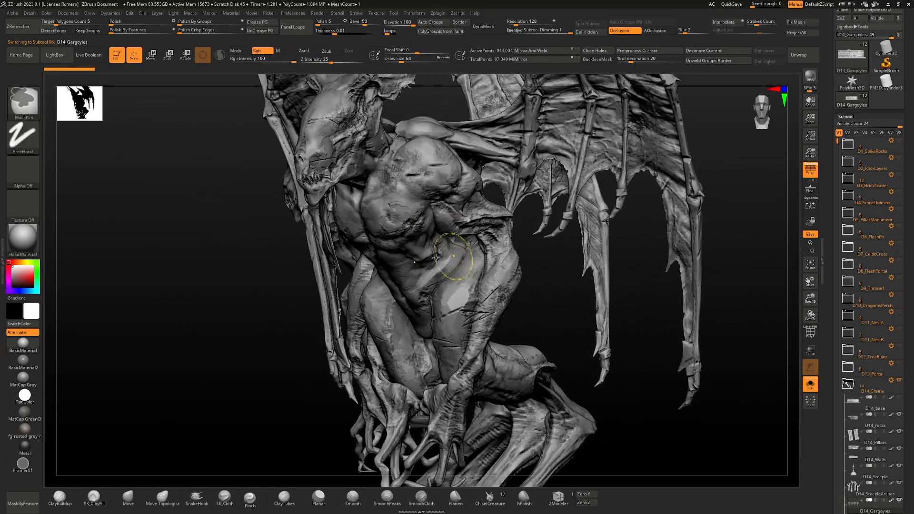
{"action": "mouse_move", "coordinate": [403, 218]}
{"action": "right_mouse_down"}
{"action": "mouse_move", "coordinate": [424, 241]}
{"action": "mouse_move", "coordinate": [412, 235]}
{"action": "mouse_move", "coordinate": [471, 237]}
{"action": "mouse_move", "coordinate": [391, 224]}
{"action": "mouse_move", "coordinate": [419, 230]}
{"action": "mouse_move", "coordinate": [399, 228]}
{"action": "right_mouse_up"}
{"action": "key", "text": "shift+f"}
{"action": "key", "text": "shift+f"}
{"action": "mouse_move", "coordinate": [399, 228]}
{"action": "right_mouse_down", "text": "ctrl"}
{"action": "mouse_move", "coordinate": [440, 244]}
{"action": "mouse_move", "coordinate": [400, 229]}
{"action": "mouse_move", "coordinate": [397, 259]}
{"action": "mouse_move", "coordinate": [339, 237]}
{"action": "mouse_move", "coordinate": [316, 213]}
{"action": "mouse_move", "coordinate": [430, 279]}
{"action": "mouse_move", "coordinate": [254, 272]}
{"action": "mouse_move", "coordinate": [310, 274]}
{"action": "mouse_move", "coordinate": [364, 302]}
{"action": "mouse_move", "coordinate": [420, 308]}
{"action": "mouse_move", "coordinate": [407, 317]}
{"action": "right_mouse_up", "text": "ctrl"}
- Set the material to fg_rusted_grey, select the D14_Guardians subtool and leave Solo mode to show the shrine
{"action": "left_click", "coordinate": [25, 430]}
{"action": "key", "text": "shift+f"}
{"action": "key", "text": "shift+f"}
{"action": "key", "text": "Down"}
{"action": "right_click_drag", "start_coordinate": [358, 299], "coordinate": [428, 266], "text": "alt"}
{"action": "key", "text": "shift+s"}
{"action": "mouse_move", "coordinate": [428, 267]}
{"action": "right_mouse_down"}
{"action": "mouse_move", "coordinate": [528, 281]}
{"action": "mouse_move", "coordinate": [439, 228]}
{"action": "mouse_move", "coordinate": [762, 399]}
{"action": "right_mouse_up"}
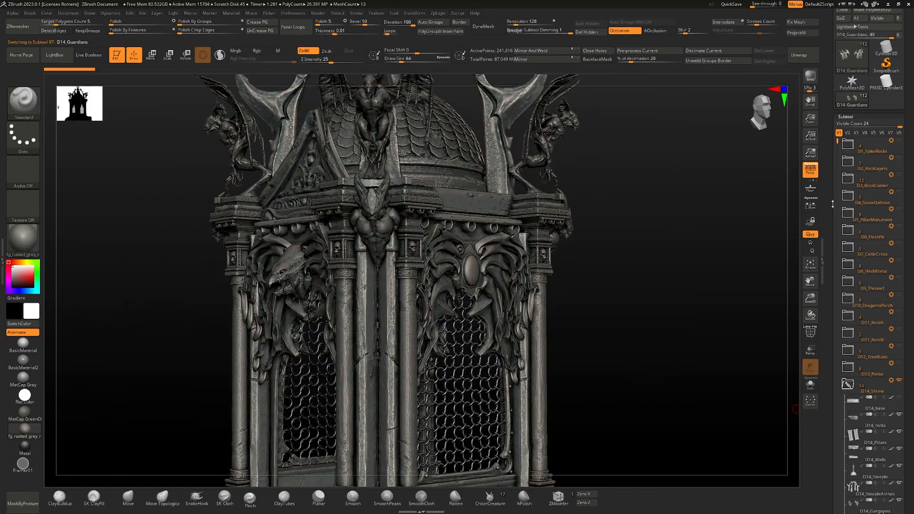
- Hide and reshow a subtool in the D14_Shrine folder, and isolate D14_Guardians in Solo mode
{"action": "left_click_drag", "start_coordinate": [836, 149], "coordinate": [830, 225]}
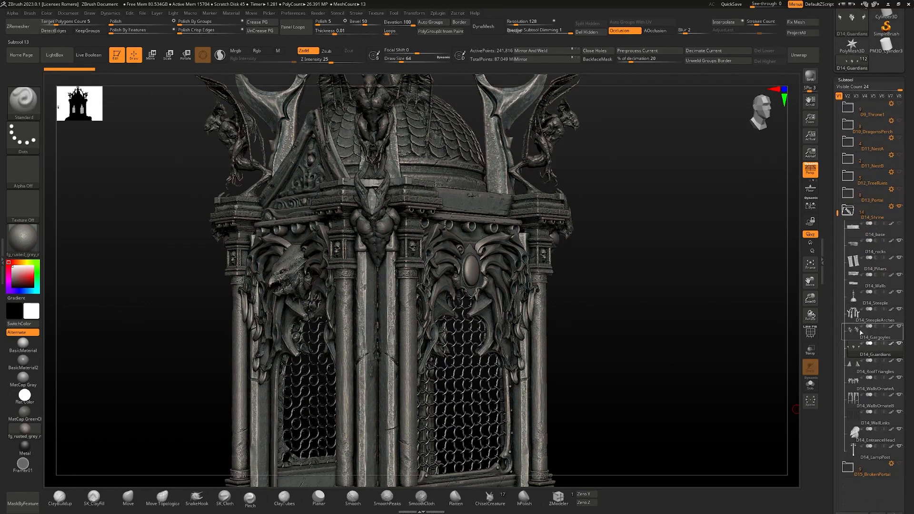
{"action": "left_click", "coordinate": [901, 345]}
{"action": "left_click", "coordinate": [900, 345]}
{"action": "right_click_drag", "start_coordinate": [543, 267], "coordinate": [510, 269]}
{"action": "key", "text": "Down"}
{"action": "key", "text": "ctrl+s"}
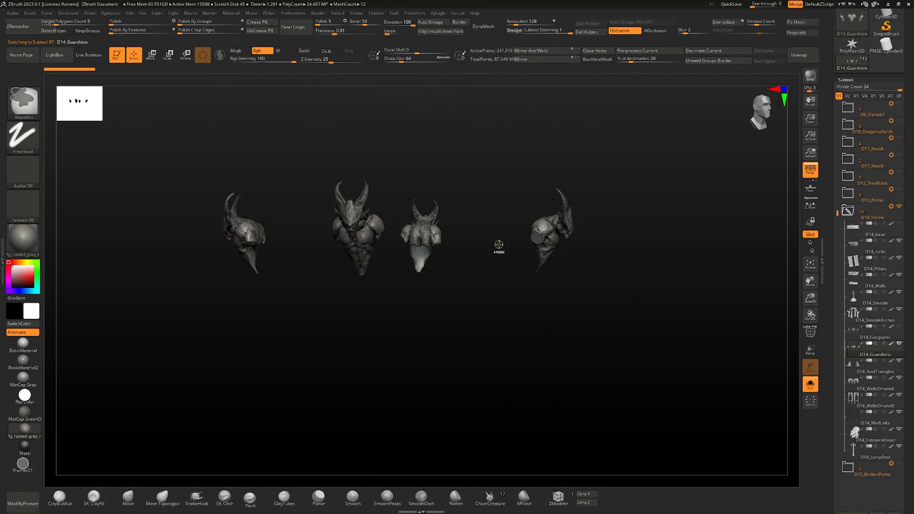
- Inspect the D14_RoofTriangles and D14_WallsOrnateA subtools in Solo mode and within the complete shrine
{"action": "key", "text": "Down"}
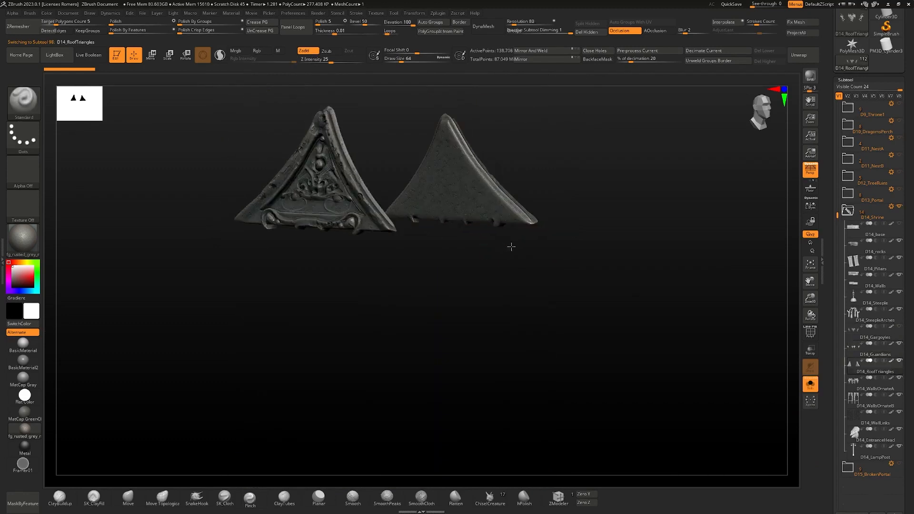
{"action": "key", "text": "ctrl+s"}
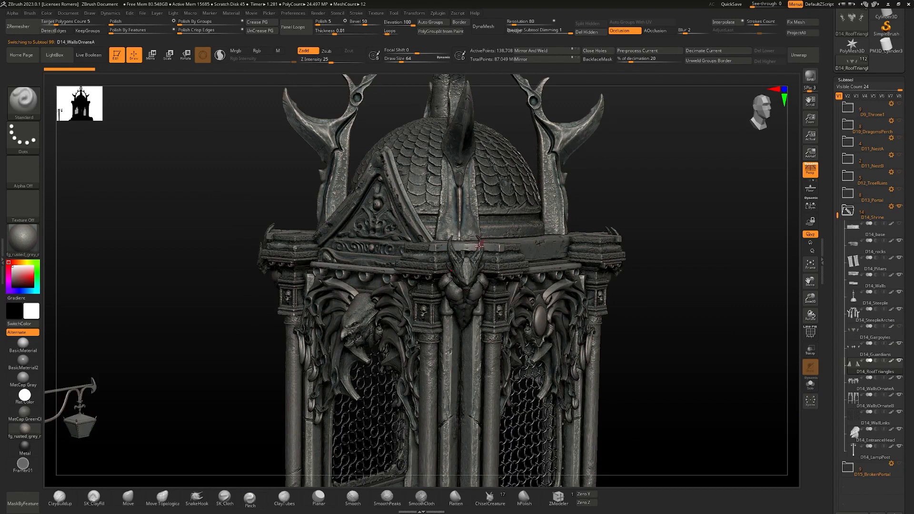
{"action": "key", "text": "ctrl+s"}
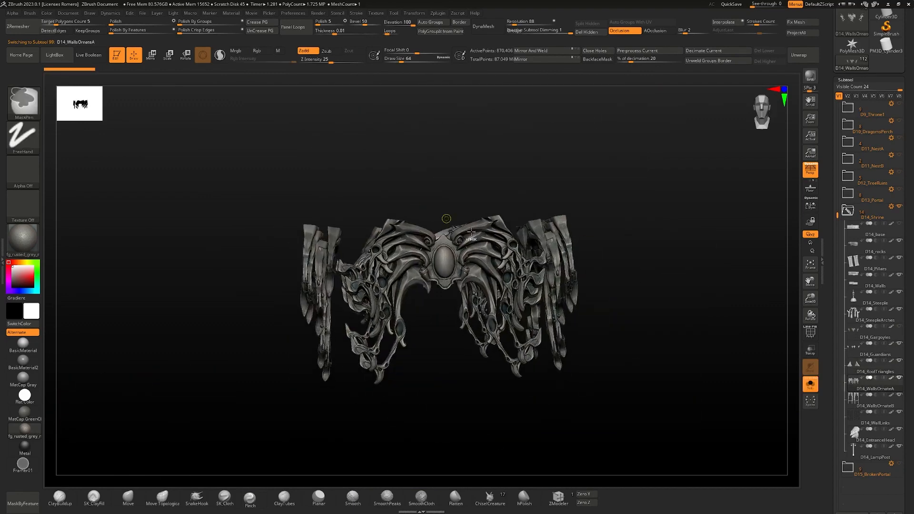
{"action": "key", "text": "ctrl+s"}
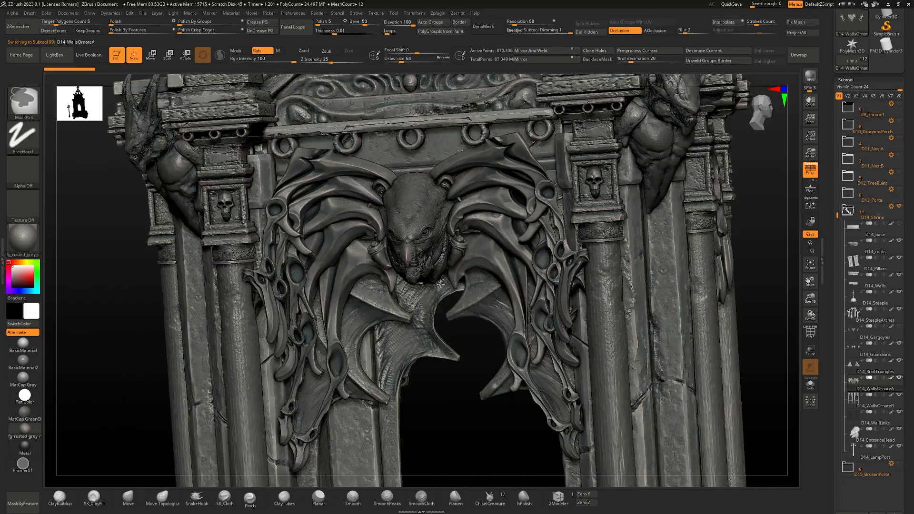
{"action": "right_click_drag", "start_coordinate": [440, 284], "coordinate": [350, 278]}
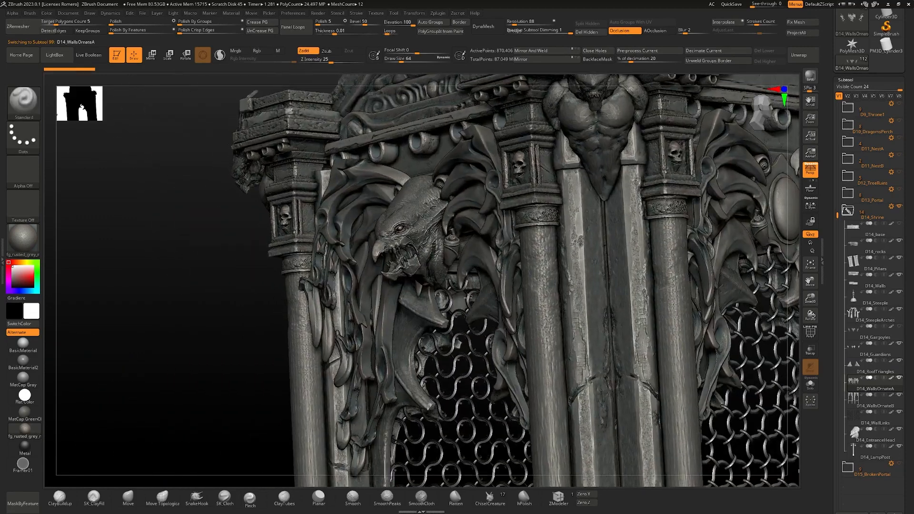
{"action": "right_click_drag", "start_coordinate": [464, 361], "coordinate": [472, 306], "text": "ctrl"}
{"action": "right_click_drag", "start_coordinate": [633, 361], "coordinate": [528, 162], "text": "alt"}
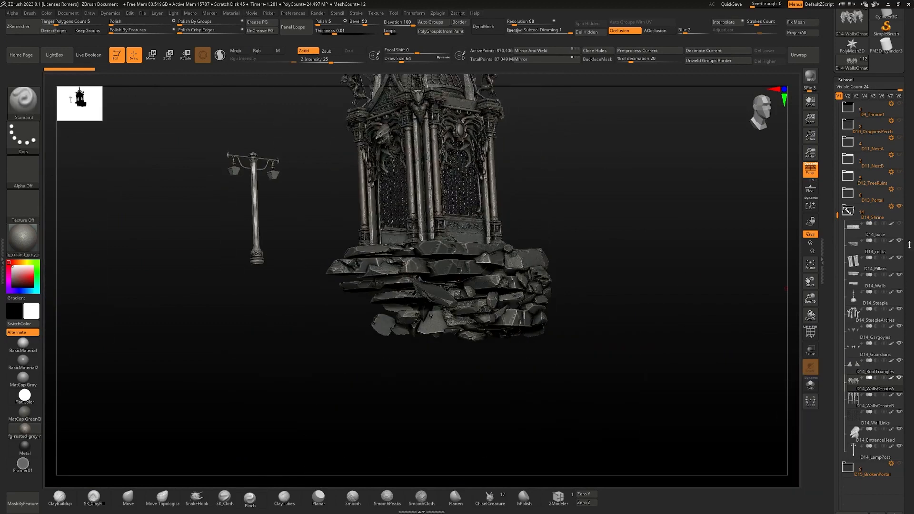
- Show the D14_base subtool again beneath the shrine and its rocks
{"action": "left_click", "coordinate": [900, 224]}
{"action": "right_click_drag", "start_coordinate": [485, 259], "coordinate": [481, 333], "text": "alt"}
{"action": "right_click_drag", "start_coordinate": [343, 257], "coordinate": [388, 252], "text": "ctrl"}
{"action": "right_click_drag", "start_coordinate": [388, 252], "coordinate": [435, 238], "text": "ctrl"}
- Select the D14_LampPost subtool, examine it from lanterns to foot in Solo mode, and bring back the whole diorama
{"action": "left_click", "coordinate": [228, 262], "text": "alt"}
{"action": "key", "text": "ctrl+shift+s"}
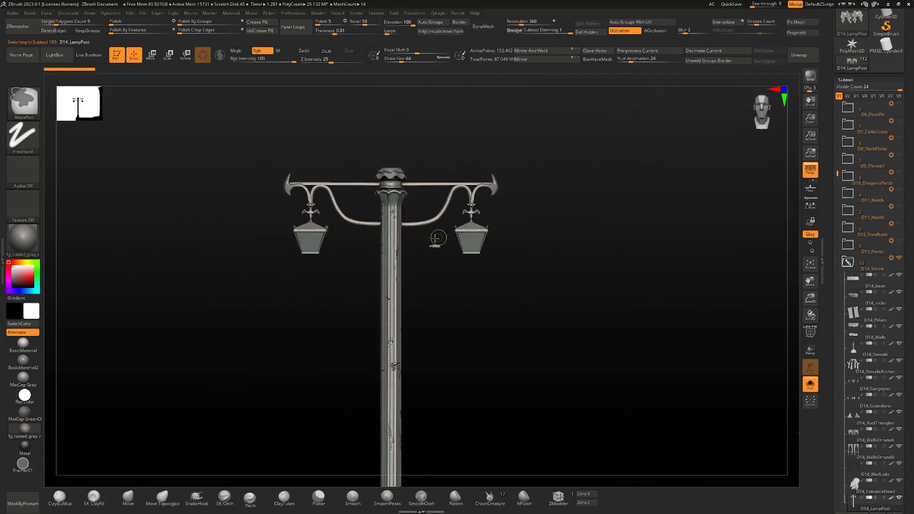
{"action": "right_click_drag", "start_coordinate": [381, 219], "coordinate": [380, 89], "text": "ctrl"}
{"action": "right_click_drag", "start_coordinate": [365, 457], "coordinate": [228, 290], "text": "alt"}
{"action": "right_click_drag", "start_coordinate": [415, 234], "coordinate": [328, 226], "text": "alt"}
{"action": "key", "text": "ctrl+shift+s"}
{"action": "right_click_drag", "start_coordinate": [438, 238], "coordinate": [480, 186], "text": "ctrl"}
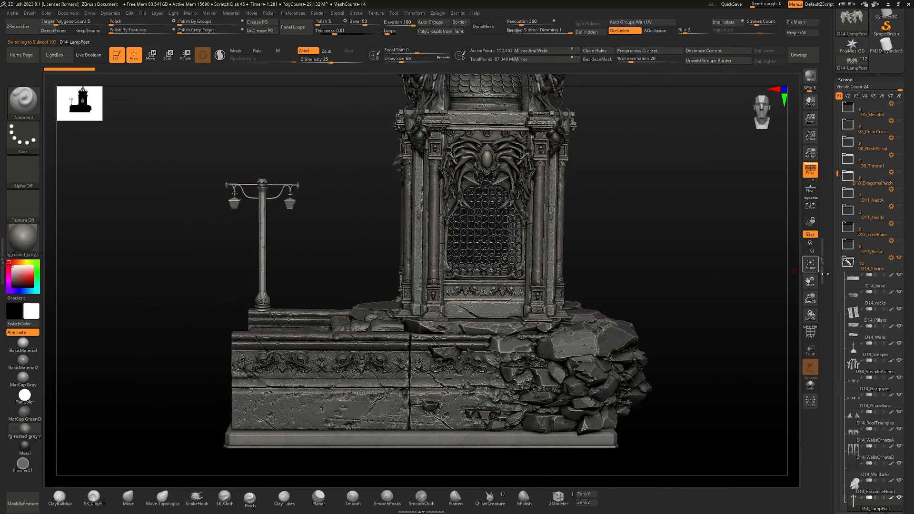
- Collapse and hide the D14_Shrine folder, and show and expand the D15_BrokenPortal folder
{"action": "left_click", "coordinate": [846, 264]}
{"action": "left_click", "coordinate": [899, 257]}
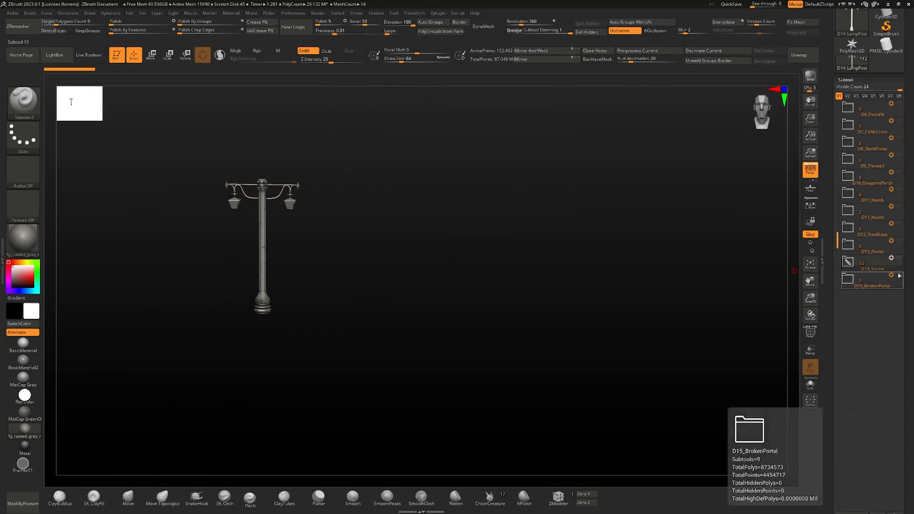
{"action": "left_click", "coordinate": [899, 275]}
{"action": "left_click", "coordinate": [848, 280]}
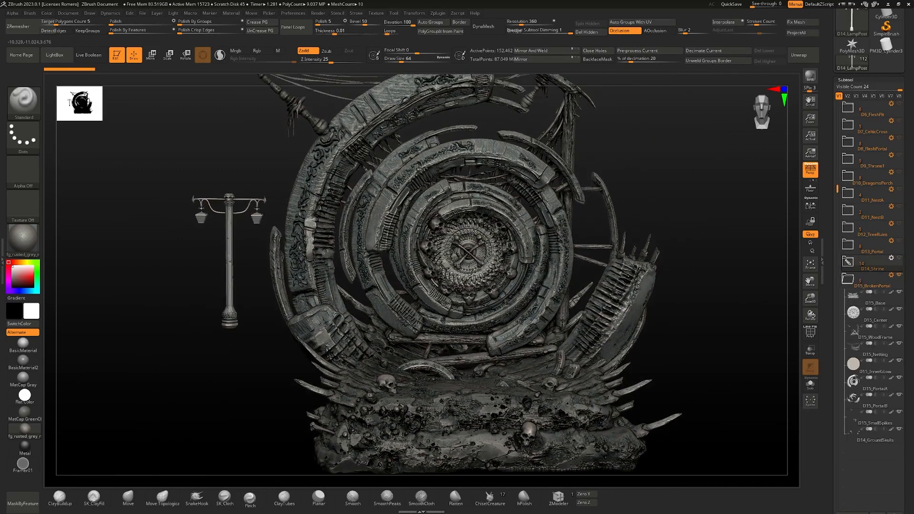
{"action": "right_click_drag", "start_coordinate": [565, 241], "coordinate": [483, 247], "text": "alt"}
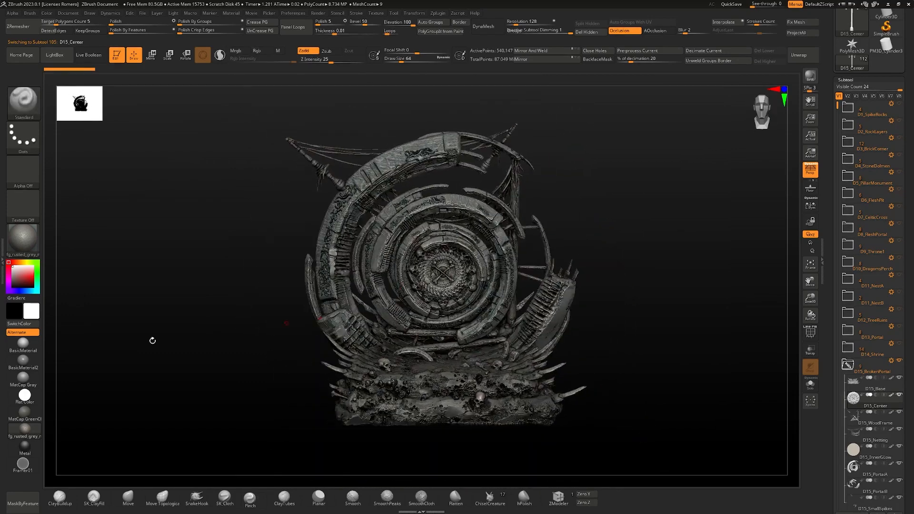
- Set the broken portal's material to BasicMaterial
{"action": "left_click", "coordinate": [23, 344]}
{"action": "right_click_drag", "start_coordinate": [335, 305], "coordinate": [292, 295], "text": "alt"}
{"action": "right_click_drag", "start_coordinate": [415, 302], "coordinate": [430, 323], "text": "ctrl"}
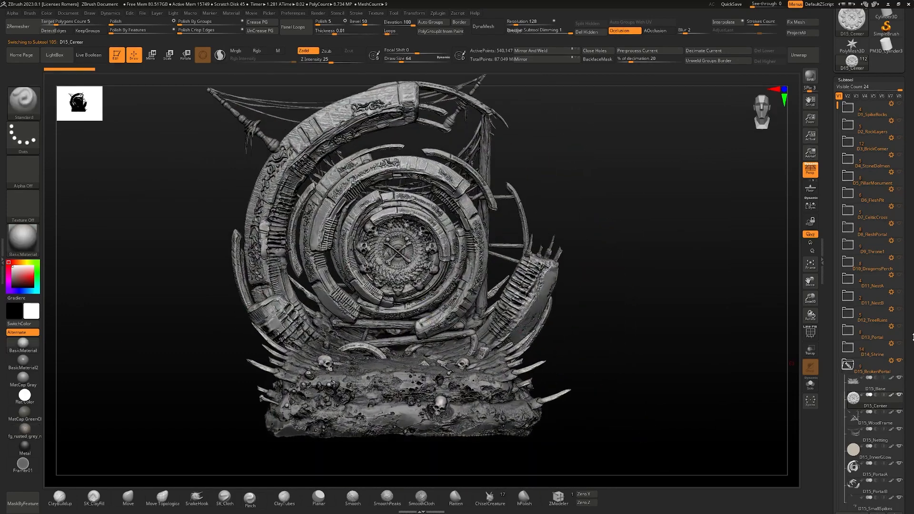
{"action": "left_click_drag", "start_coordinate": [912, 337], "coordinate": [912, 275]}
- Try transforming the D15_Center subtool with the gizmo, and undo the change
{"action": "key", "text": "w"}
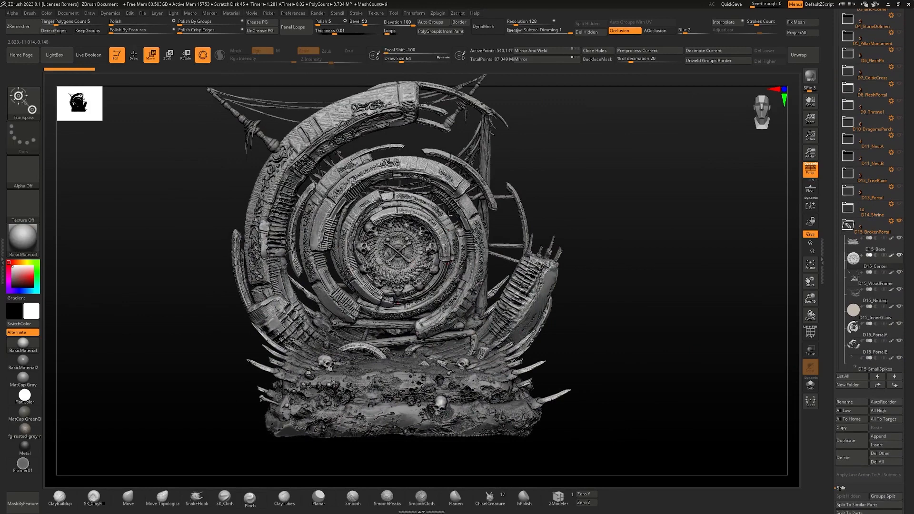
{"action": "right_click_drag", "start_coordinate": [443, 208], "coordinate": [417, 201]}
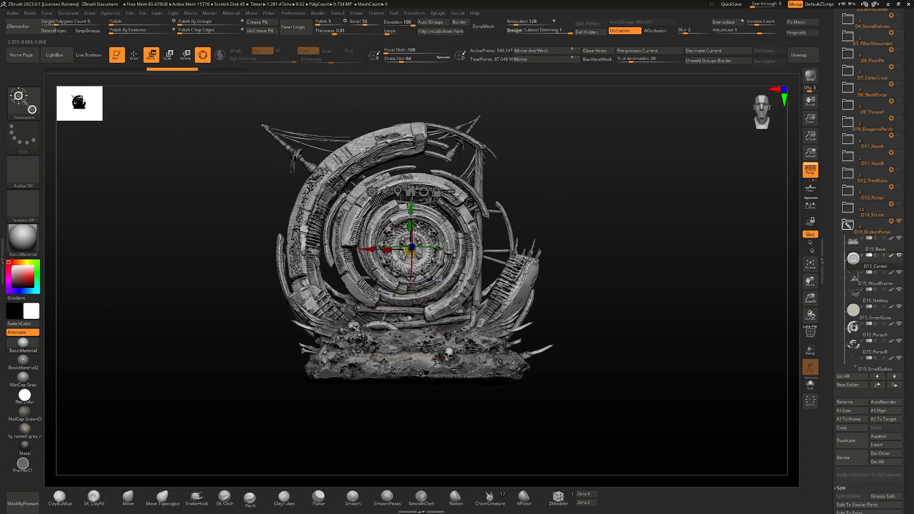
{"action": "key", "text": "ctrl+z"}
{"action": "key", "text": "ctrl+shift+z"}
{"action": "key", "text": "ctrl+shift+z"}
{"action": "key", "text": "q"}
{"action": "mouse_move", "coordinate": [395, 368]}
{"action": "right_mouse_down", "text": "shift"}
{"action": "mouse_move", "coordinate": [424, 359]}
{"action": "mouse_move", "coordinate": [404, 221]}
{"action": "mouse_move", "coordinate": [407, 272]}
{"action": "mouse_move", "coordinate": [422, 255]}
{"action": "mouse_move", "coordinate": [419, 238]}
{"action": "mouse_move", "coordinate": [445, 233]}
{"action": "mouse_move", "coordinate": [476, 232]}
{"action": "mouse_move", "coordinate": [481, 267]}
{"action": "right_mouse_up", "text": "shift"}
{"action": "left_click", "coordinate": [404, 221], "text": "alt"}
{"action": "key", "text": "ctrl+z"}
{"action": "mouse_move", "coordinate": [481, 267]}
{"action": "right_mouse_down"}
{"action": "mouse_move", "coordinate": [488, 251]}
{"action": "mouse_move", "coordinate": [463, 379]}
{"action": "mouse_move", "coordinate": [526, 292]}
{"action": "mouse_move", "coordinate": [629, 290]}
{"action": "right_mouse_up"}
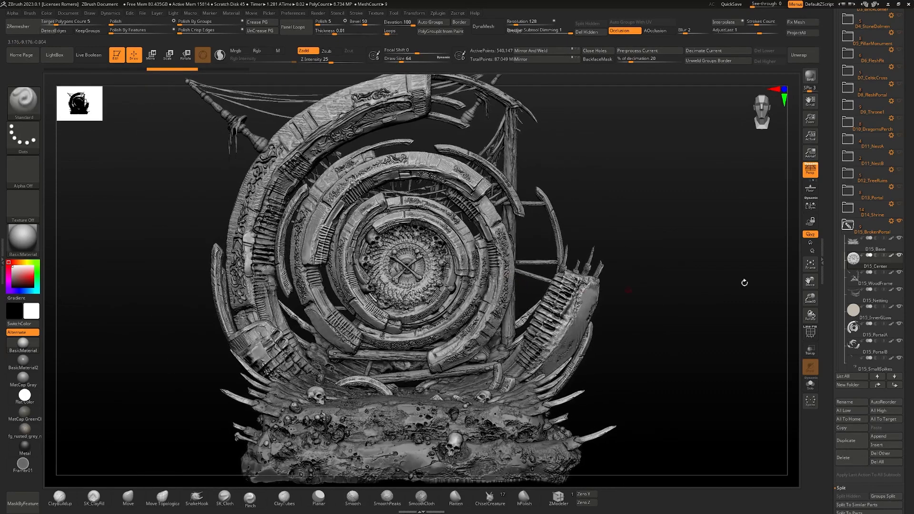
- Inspect the D15_Center and D15_Base subtools in turn by toggling Solo mode
{"action": "mouse_move", "coordinate": [531, 281]}
{"action": "right_mouse_down", "text": "ctrl"}
{"action": "mouse_move", "coordinate": [535, 257]}
{"action": "mouse_move", "coordinate": [546, 305]}
{"action": "mouse_move", "coordinate": [487, 236]}
{"action": "right_mouse_up", "text": "ctrl"}
{"action": "key", "text": "alt+s"}
{"action": "key", "text": "alt+s"}
{"action": "key", "text": "ctrl"}
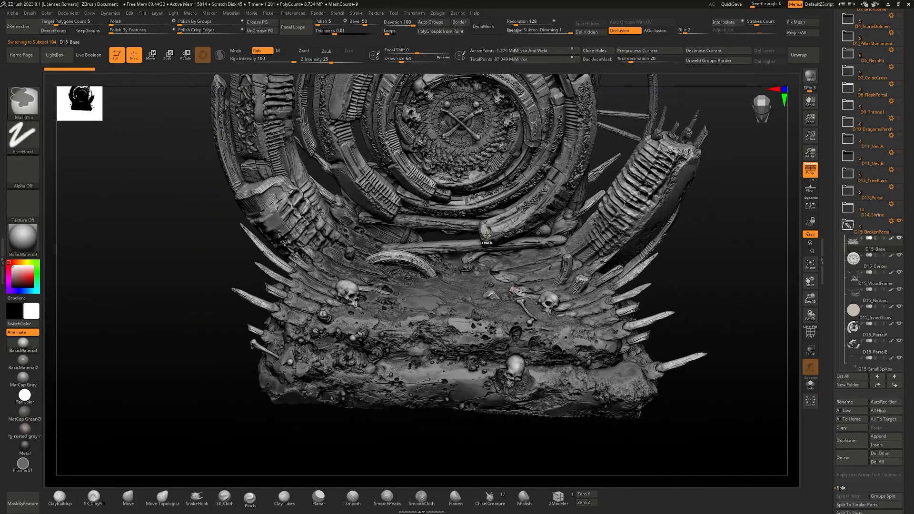
{"action": "left_click", "coordinate": [487, 236], "text": "alt"}
{"action": "key", "text": "alt+s"}
{"action": "right_click_drag", "start_coordinate": [476, 198], "coordinate": [479, 178]}
{"action": "right_click_drag", "start_coordinate": [478, 178], "coordinate": [443, 268], "text": "ctrl"}
- Inspect the D15_WoodFrame, D15_Netting and D15_InnerGlow subtools one at a time in Solo mode
{"action": "key", "text": "Down"}
{"action": "key", "text": "alt+s"}
{"action": "key", "text": "Down"}
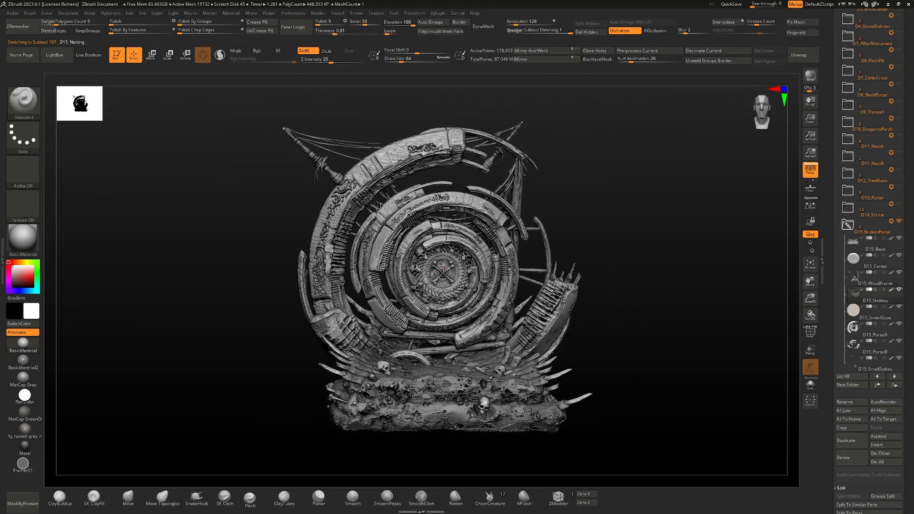
{"action": "key", "text": "alt+s"}
{"action": "key", "text": "Down"}
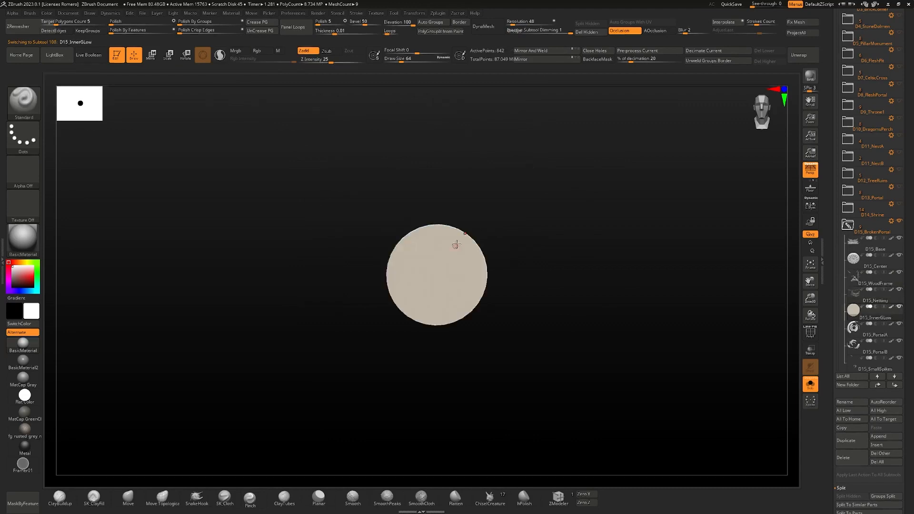
{"action": "mouse_move", "coordinate": [447, 247]}
{"action": "right_mouse_down"}
{"action": "mouse_move", "coordinate": [448, 267]}
{"action": "mouse_move", "coordinate": [528, 262]}
{"action": "mouse_move", "coordinate": [535, 278]}
{"action": "mouse_move", "coordinate": [466, 264]}
{"action": "right_mouse_up"}
- Inspect D15_PortalA, D15_PortalB, D15_SmallSpikes and D14_GroundSkulls in Solo mode, and return to the complete broken portal
{"action": "key", "text": "Down"}
{"action": "right_click_drag", "start_coordinate": [421, 230], "coordinate": [514, 211], "text": "ctrl"}
{"action": "right_click_drag", "start_coordinate": [515, 211], "coordinate": [475, 310], "text": "ctrl"}
{"action": "key", "text": "Down"}
{"action": "right_click_drag", "start_coordinate": [517, 235], "coordinate": [451, 298]}
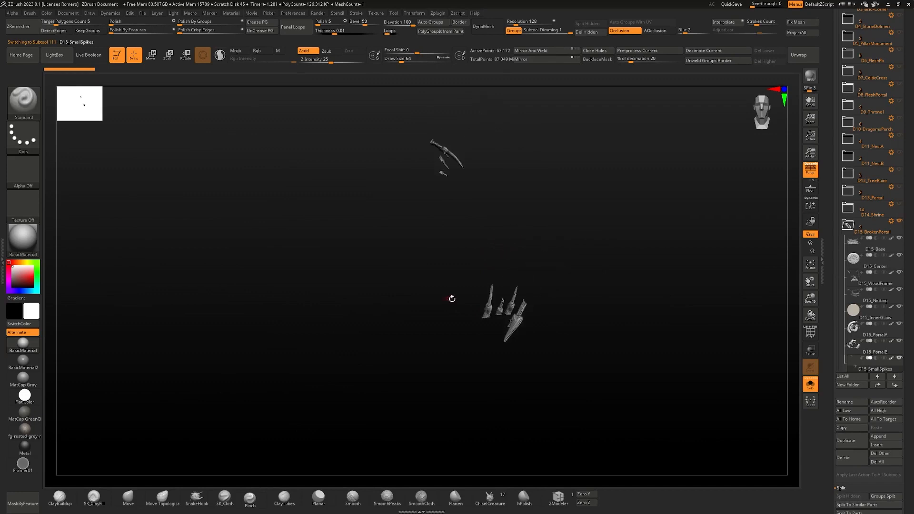
{"action": "key", "text": "Down"}
{"action": "mouse_move", "coordinate": [435, 341]}
{"action": "right_mouse_down", "text": "alt"}
{"action": "mouse_move", "coordinate": [465, 273]}
{"action": "mouse_move", "coordinate": [458, 306]}
{"action": "mouse_move", "coordinate": [487, 336]}
{"action": "mouse_move", "coordinate": [501, 224]}
{"action": "mouse_move", "coordinate": [490, 362]}
{"action": "mouse_move", "coordinate": [511, 300]}
{"action": "mouse_move", "coordinate": [535, 325]}
{"action": "right_mouse_up", "text": "alt"}
{"action": "key", "text": "shift+s"}
- Collapse the D15_BrokenPortal folder in the subtool list
{"action": "left_click_drag", "start_coordinate": [912, 273], "coordinate": [912, 287]}
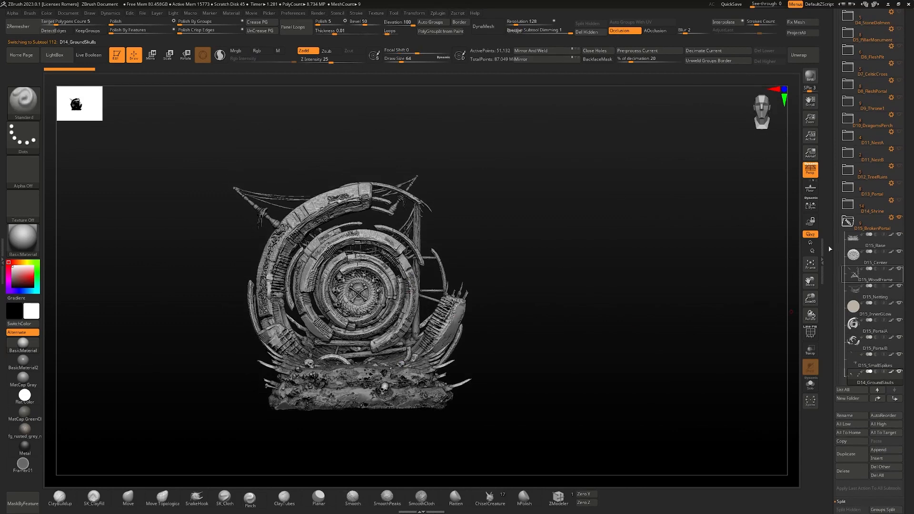
{"action": "left_click", "coordinate": [848, 222]}
{"action": "left_click_drag", "start_coordinate": [912, 159], "coordinate": [912, 472]}
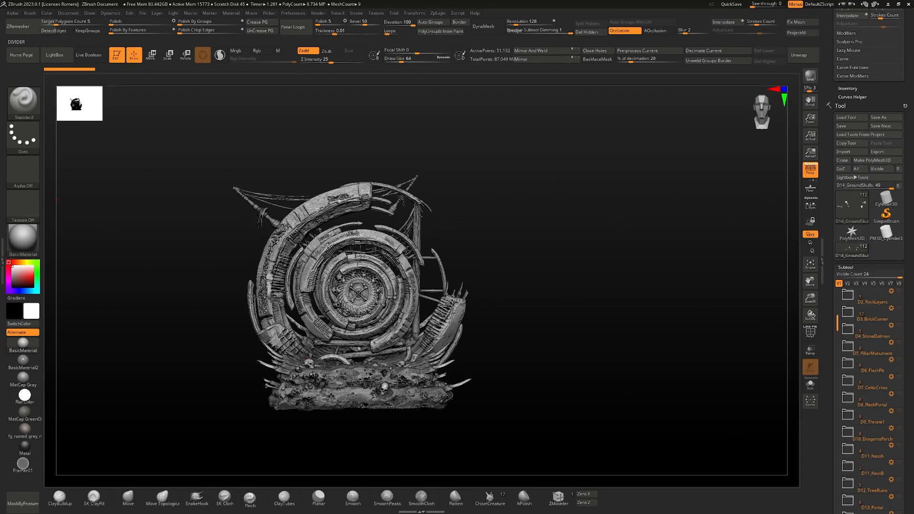
- Switch to File Explorer and load DIORAMAS_ZBRUSH_INSERTMESH_EXtraParts.zbp from the DIORAMAS folder into ZBrush
{"action": "key", "text": "alt+Tab"}
{"action": "left_click", "coordinate": [571, 241]}
{"action": "key", "text": "b"}
{"action": "key", "text": "alt+Tab"}
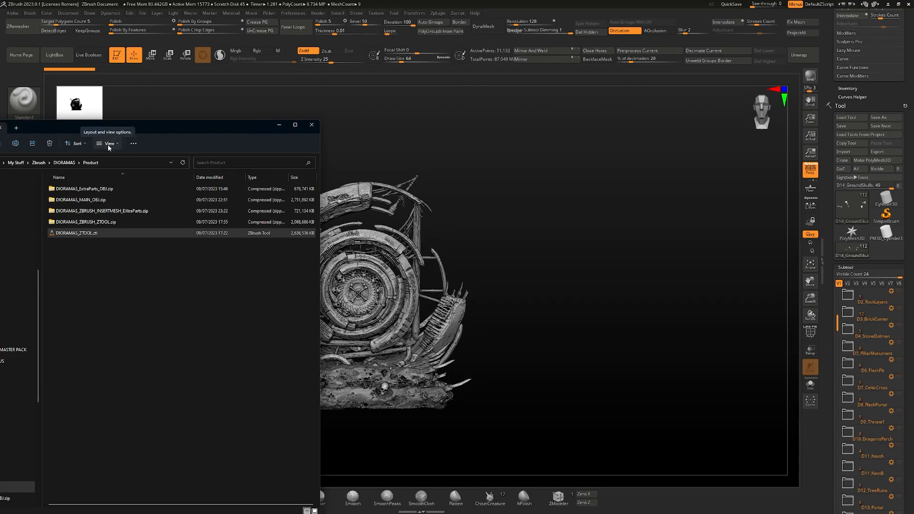
{"action": "left_click", "coordinate": [72, 163]}
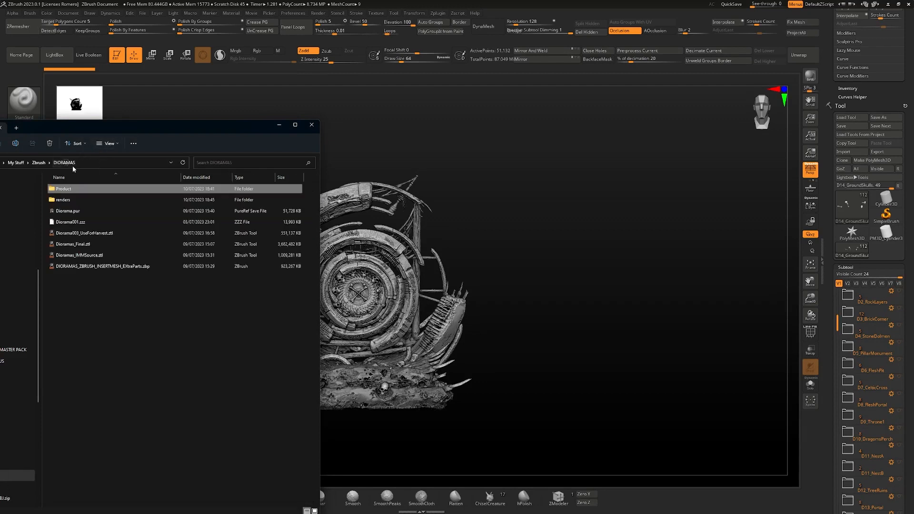
{"action": "double_click", "coordinate": [118, 267]}
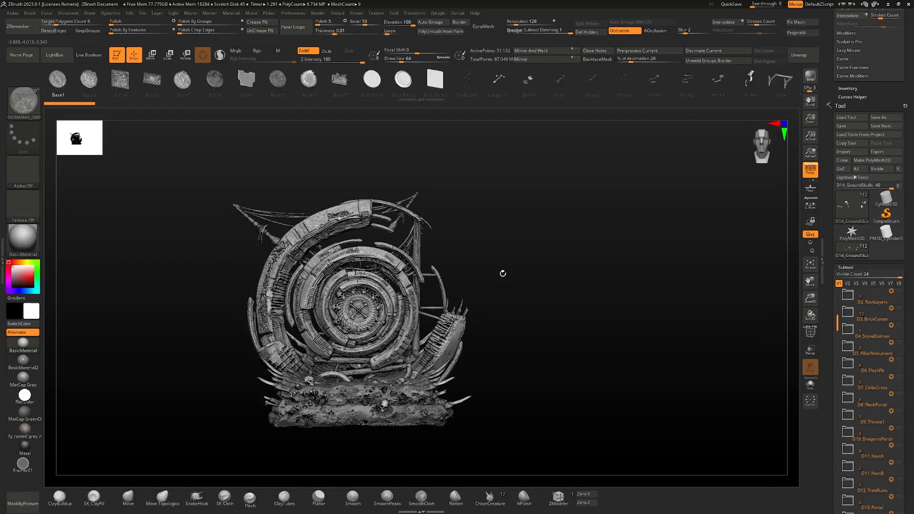
- Browse the loaded insert brush's extra parts and open the overview of all its MultiMesh inserts
{"action": "scroll", "coordinate": [286, 86], "scroll_direction": "down", "scroll_amount": 10}
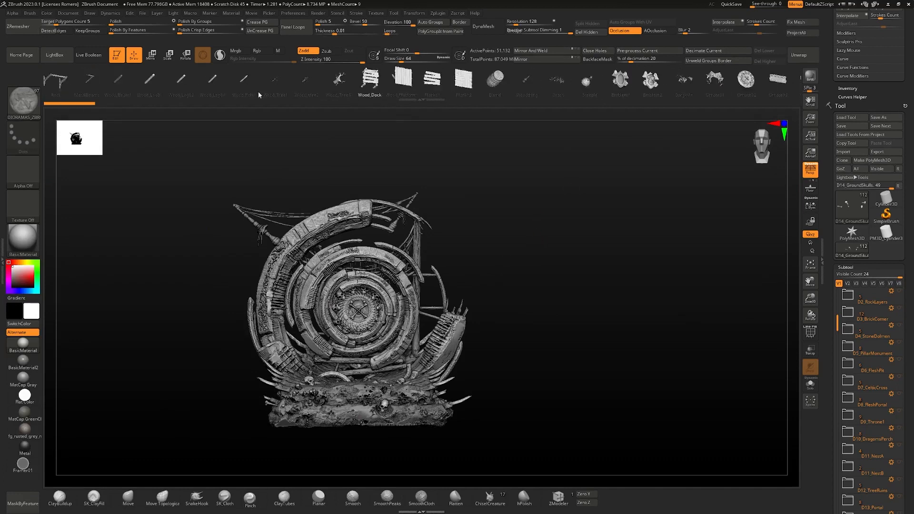
{"action": "scroll", "coordinate": [290, 91], "scroll_direction": "down", "scroll_amount": 10}
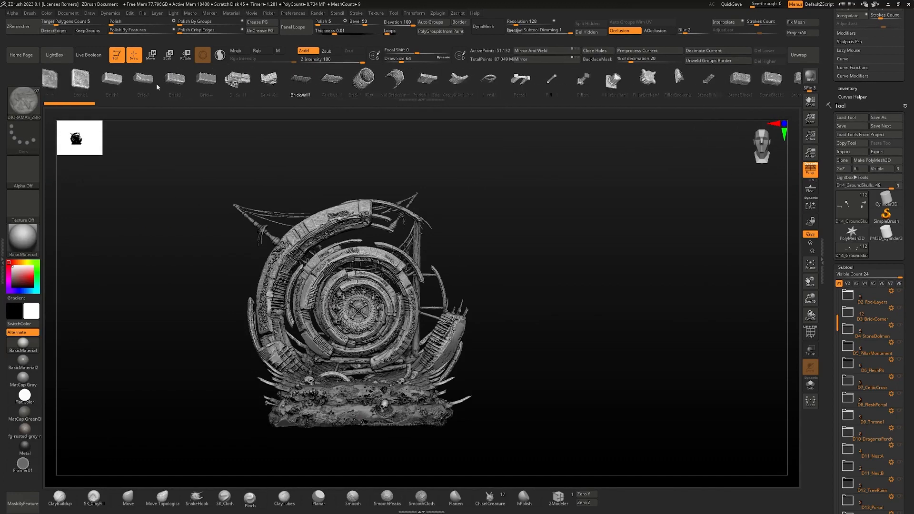
{"action": "scroll", "coordinate": [299, 89], "scroll_direction": "down", "scroll_amount": 10}
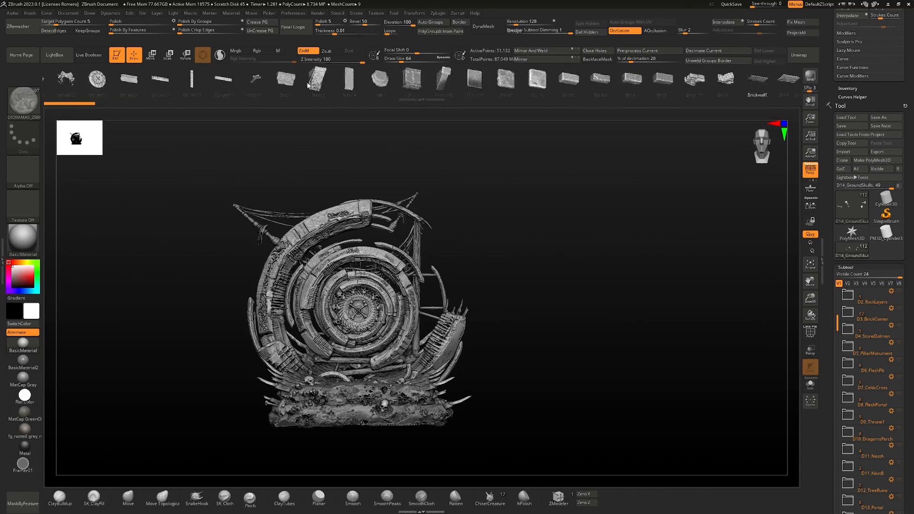
{"action": "scroll", "coordinate": [456, 89], "scroll_direction": "up", "scroll_amount": 5}
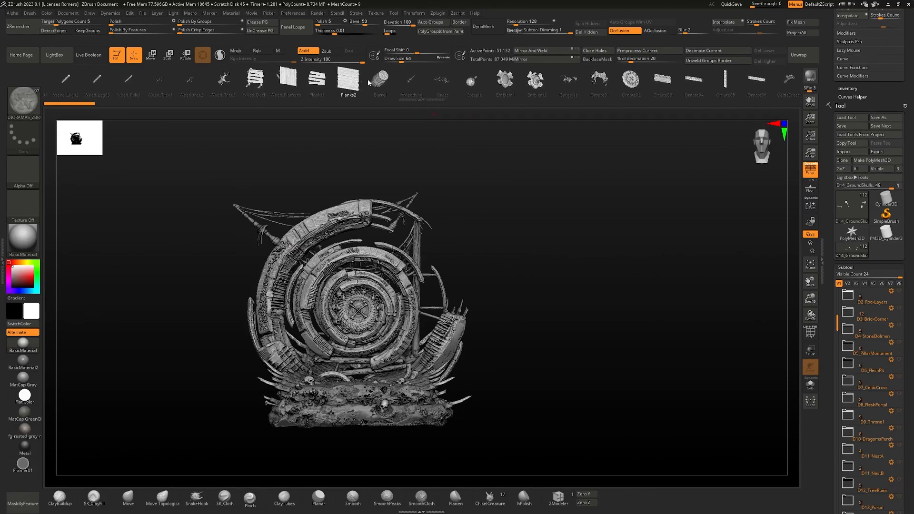
{"action": "scroll", "coordinate": [457, 89], "scroll_direction": "up", "scroll_amount": 5}
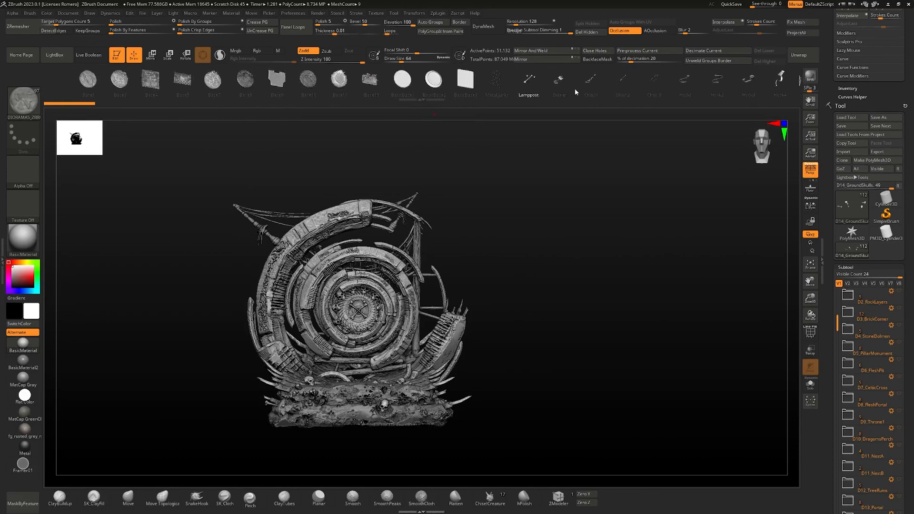
{"action": "mouse_move", "coordinate": [467, 274]}
{"action": "left_mouse_down"}
{"action": "mouse_move", "coordinate": [501, 347]}
{"action": "mouse_move", "coordinate": [485, 343]}
{"action": "mouse_move", "coordinate": [503, 286]}
{"action": "mouse_move", "coordinate": [526, 264]}
{"action": "left_mouse_up"}
{"action": "left_click_drag", "start_coordinate": [901, 381], "coordinate": [899, 212]}
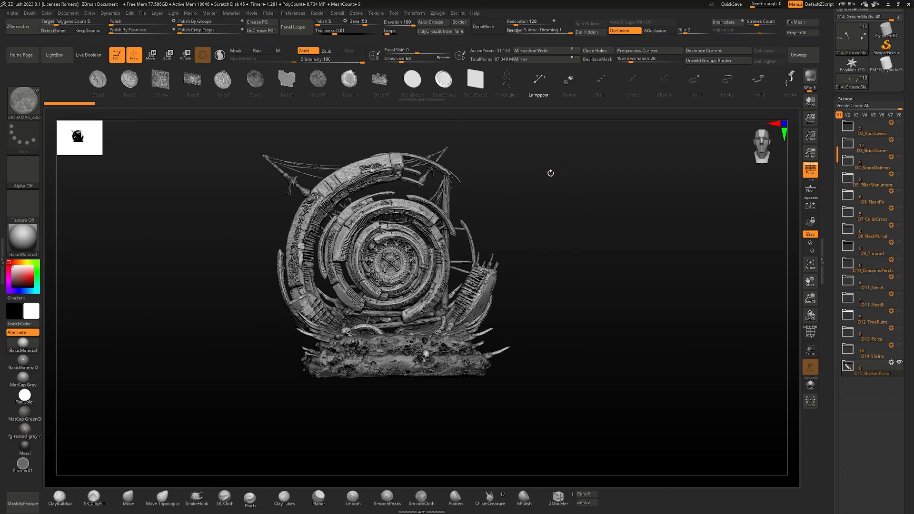
{"action": "key", "text": "m"}
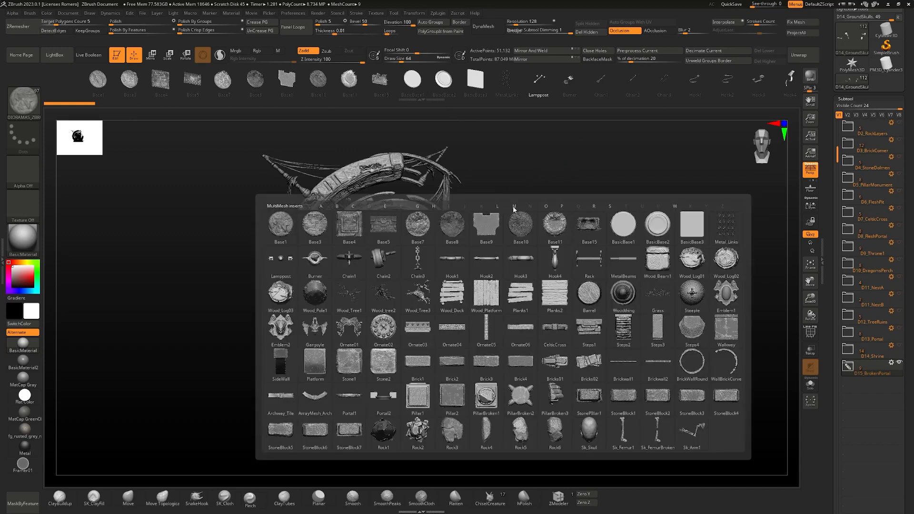
- Close the MultiMesh inserts overview and hide the D15_BrokenPortal folder
{"action": "key", "text": "m"}
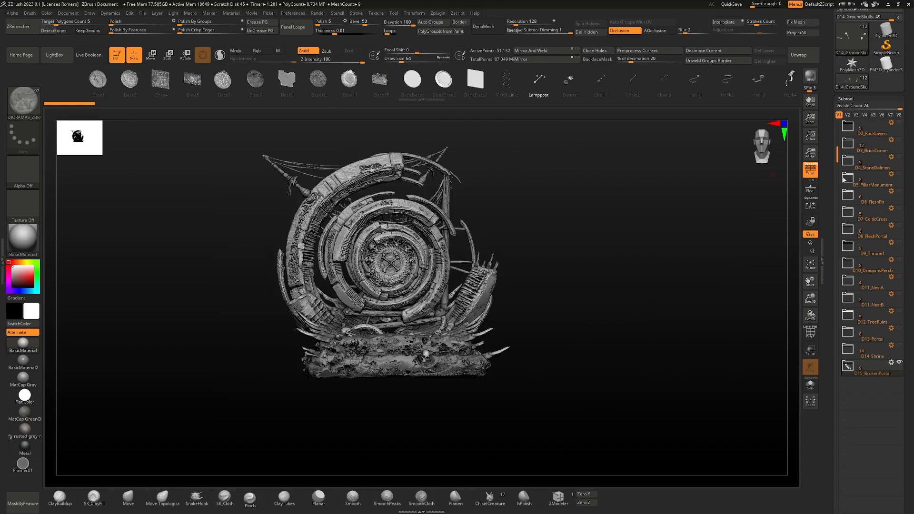
{"action": "key", "text": "n"}
{"action": "key", "text": "m"}
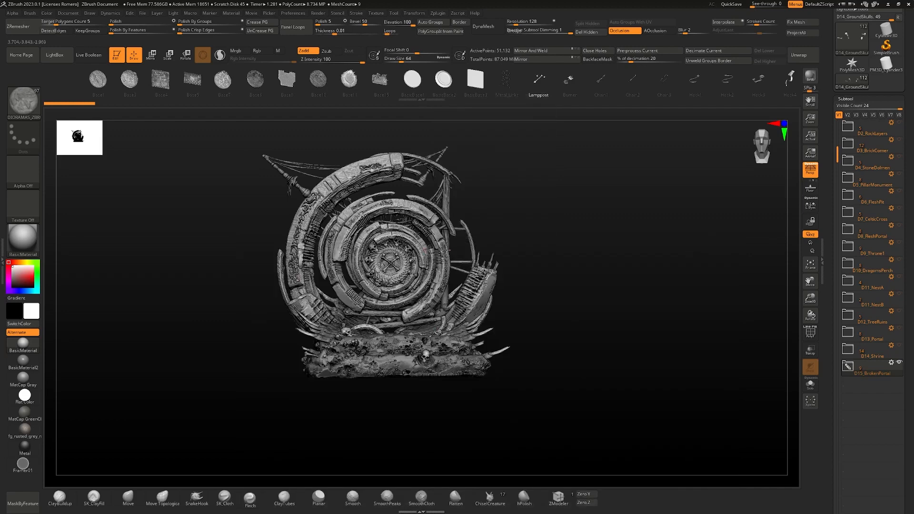
{"action": "left_click_drag", "start_coordinate": [699, 255], "coordinate": [652, 260], "text": "alt"}
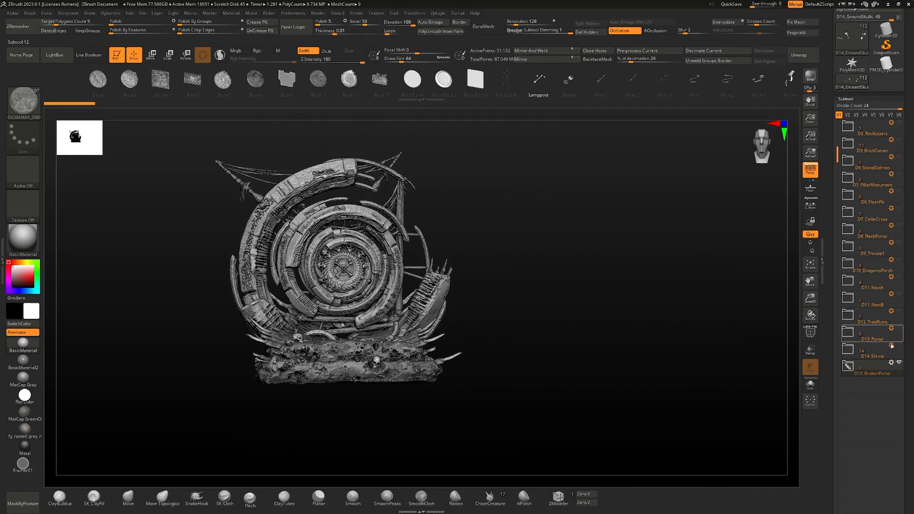
{"action": "left_click", "coordinate": [898, 363]}
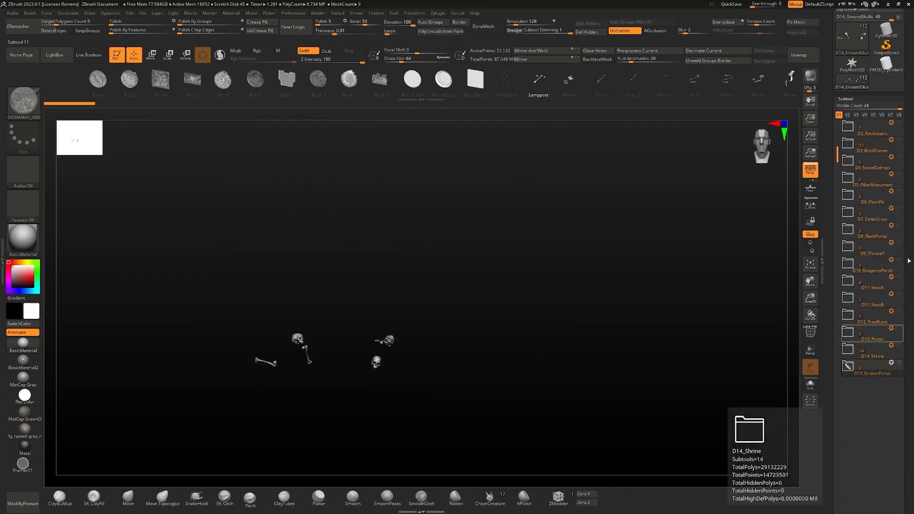
{"action": "left_click", "coordinate": [846, 127]}
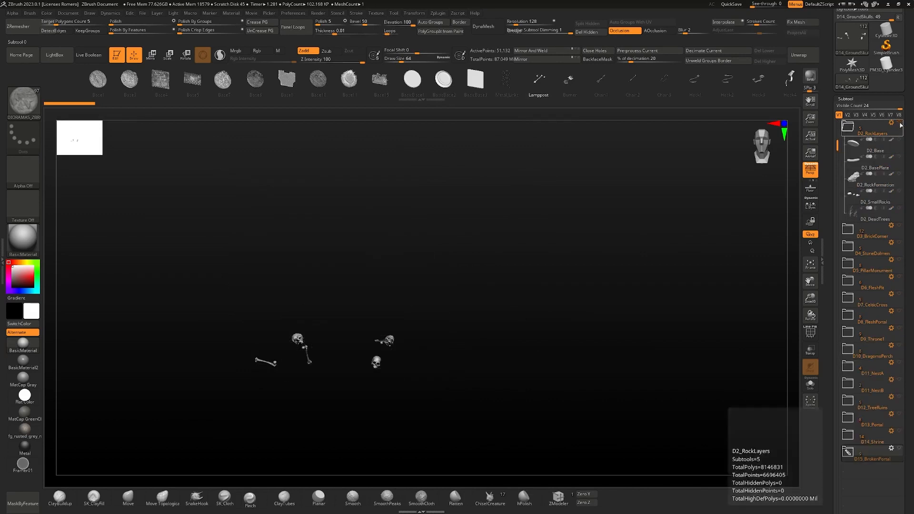
{"action": "left_click", "coordinate": [899, 123]}
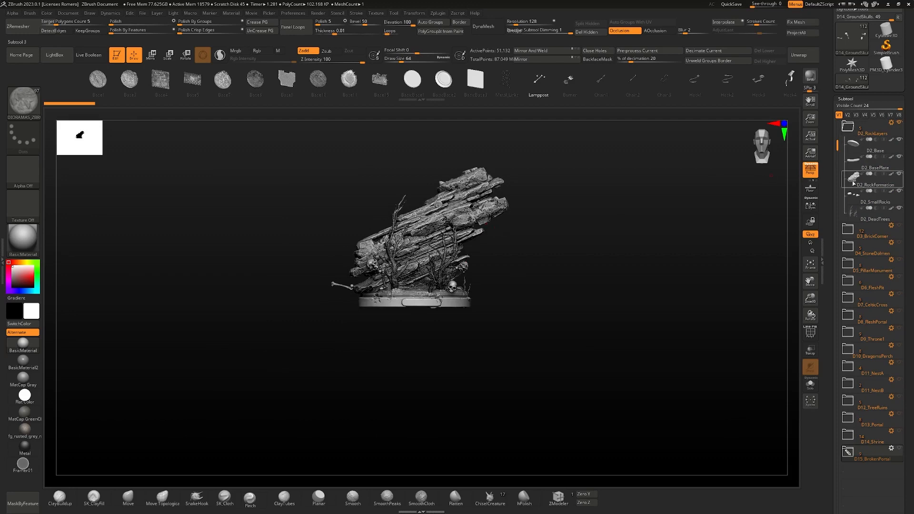
{"action": "left_click_drag", "start_coordinate": [839, 143], "coordinate": [845, 130]}
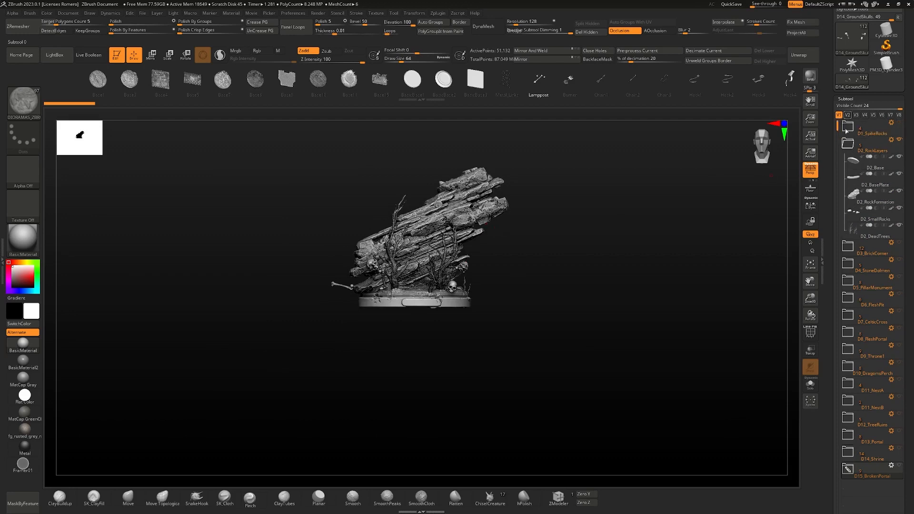
{"action": "left_click", "coordinate": [850, 145]}
{"action": "left_click", "coordinate": [899, 140]}
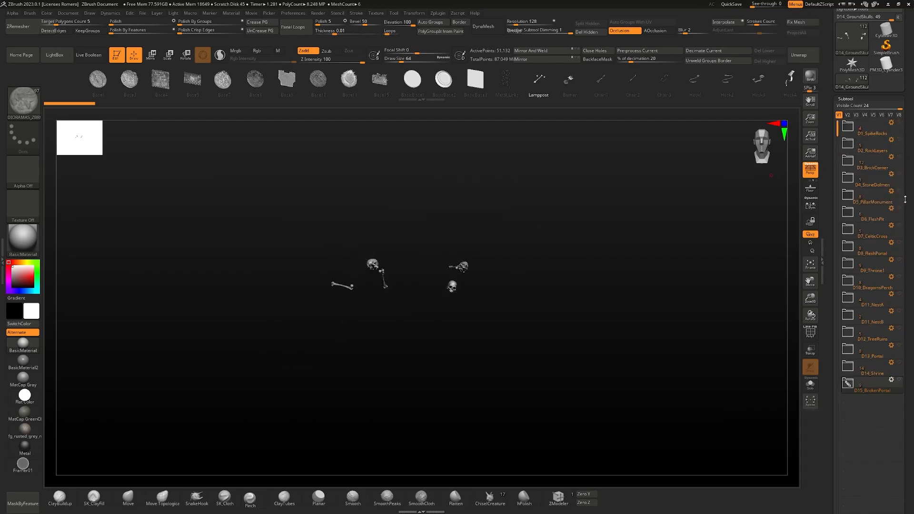
- Show and expand the D5_PillarMonument folder, and isolate its D5_Base subtool in Solo mode
{"action": "left_click", "coordinate": [899, 192]}
{"action": "left_click", "coordinate": [850, 194]}
{"action": "right_click_drag", "start_coordinate": [347, 248], "coordinate": [398, 329]}
{"action": "left_click", "coordinate": [429, 337], "text": "alt"}
{"action": "key", "text": "alt+s"}
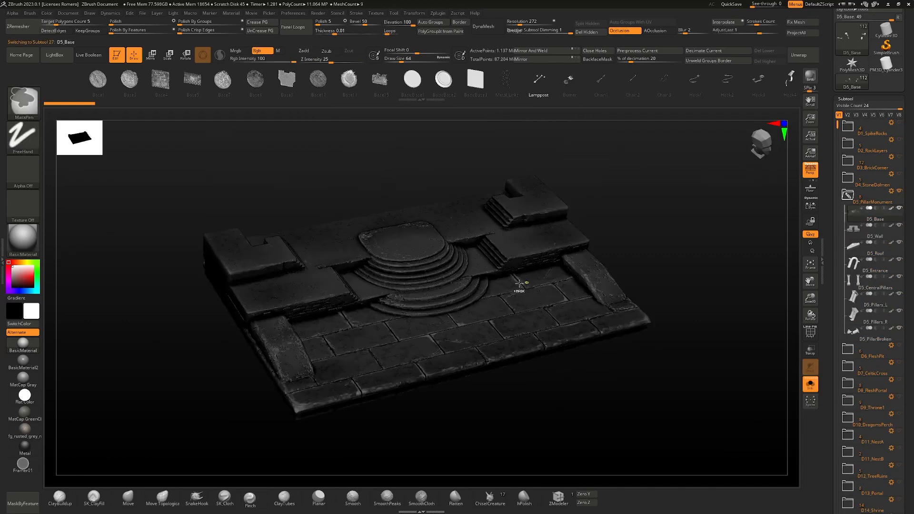
- Try inserting the Base4 part onto the paved floor of D5_Base
{"action": "left_click", "coordinate": [619, 254], "text": "ctrl"}
{"action": "right_click_drag", "start_coordinate": [518, 267], "coordinate": [481, 247]}
{"action": "mouse_move", "coordinate": [481, 247]}
{"action": "right_mouse_down", "text": "ctrl"}
{"action": "mouse_move", "coordinate": [479, 280]}
{"action": "mouse_move", "coordinate": [497, 295]}
{"action": "mouse_move", "coordinate": [488, 305]}
{"action": "mouse_move", "coordinate": [476, 293]}
{"action": "right_mouse_up", "text": "ctrl"}
{"action": "right_click_drag", "start_coordinate": [476, 292], "coordinate": [462, 308], "text": "ctrl"}
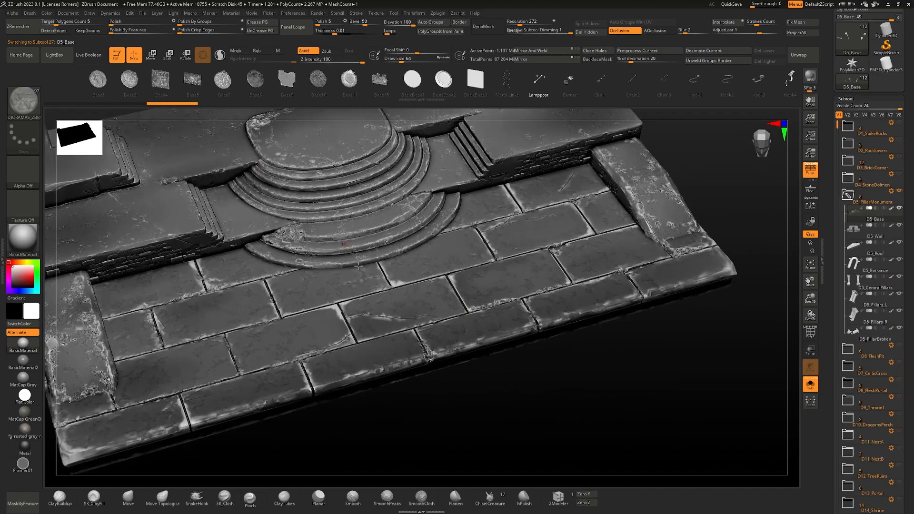
{"action": "key", "text": "m"}
{"action": "left_click", "coordinate": [145, 277]}
{"action": "left_click_drag", "start_coordinate": [447, 266], "coordinate": [504, 272]}
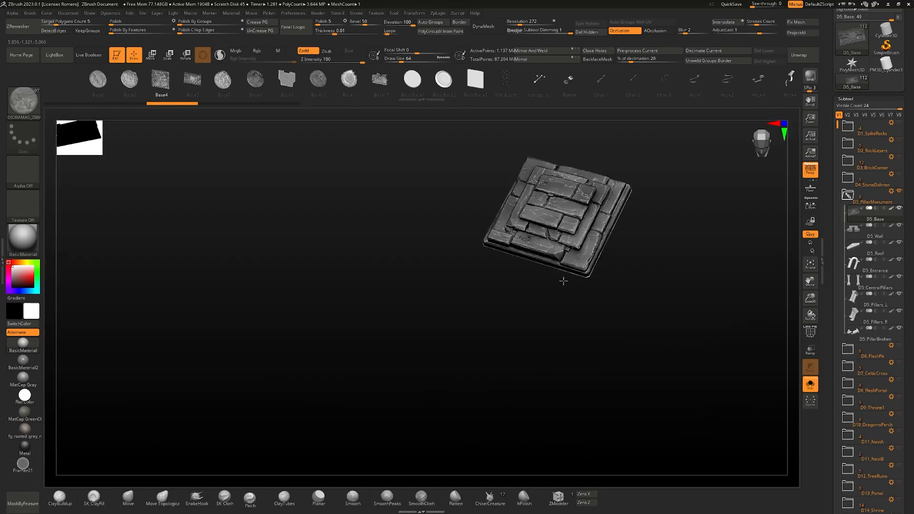
{"action": "left_click_drag", "start_coordinate": [563, 279], "coordinate": [614, 274]}
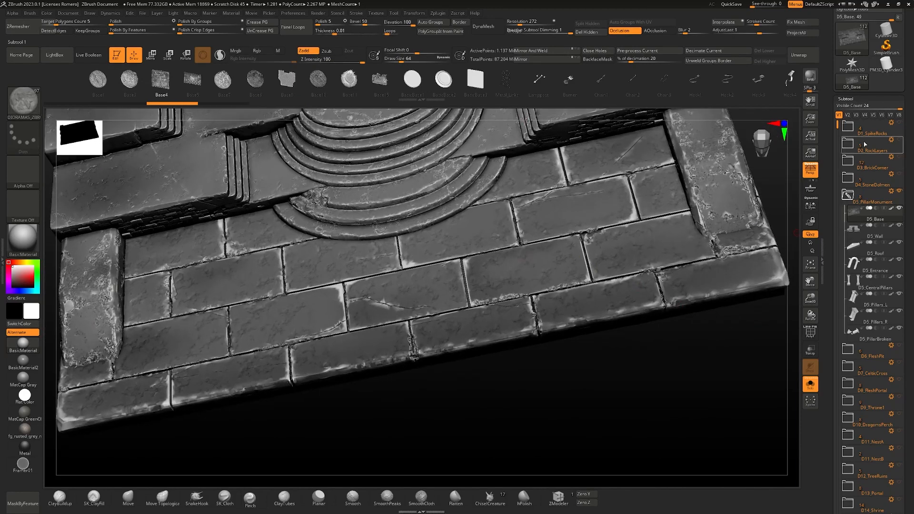
- Collapse the D5_PillarMonument folder and append a Cube3D as a new subtool
{"action": "scroll", "coordinate": [912, 234], "scroll_direction": "down", "scroll_amount": 10}
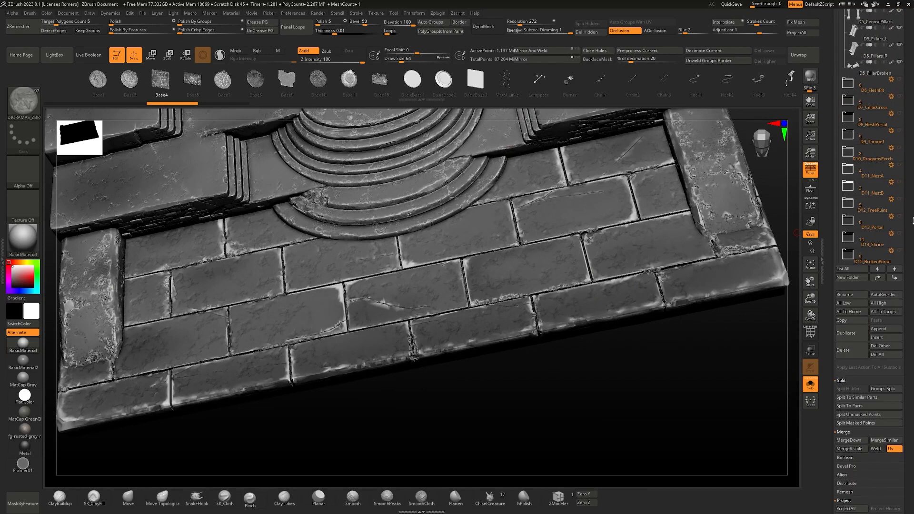
{"action": "scroll", "coordinate": [866, 142], "scroll_direction": "up", "scroll_amount": 5}
{"action": "left_click", "coordinate": [848, 94]}
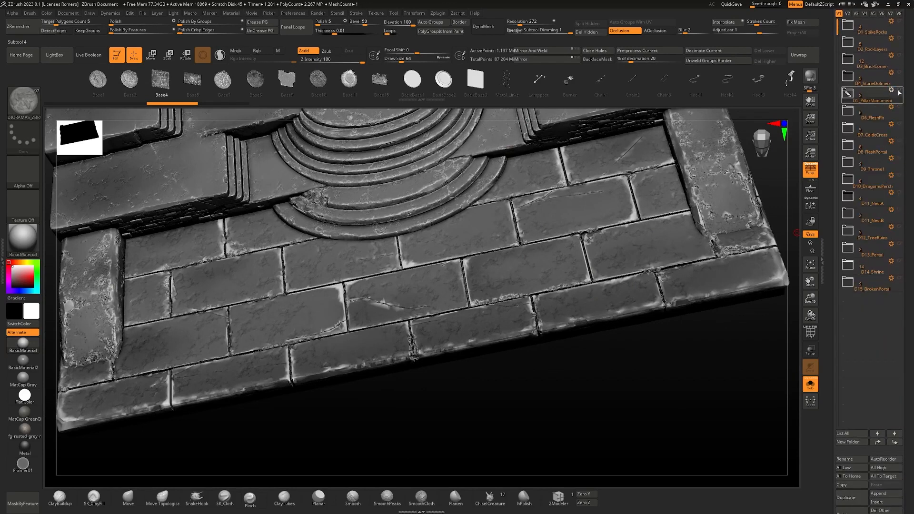
{"action": "scroll", "coordinate": [903, 393], "scroll_direction": "down", "scroll_amount": 3}
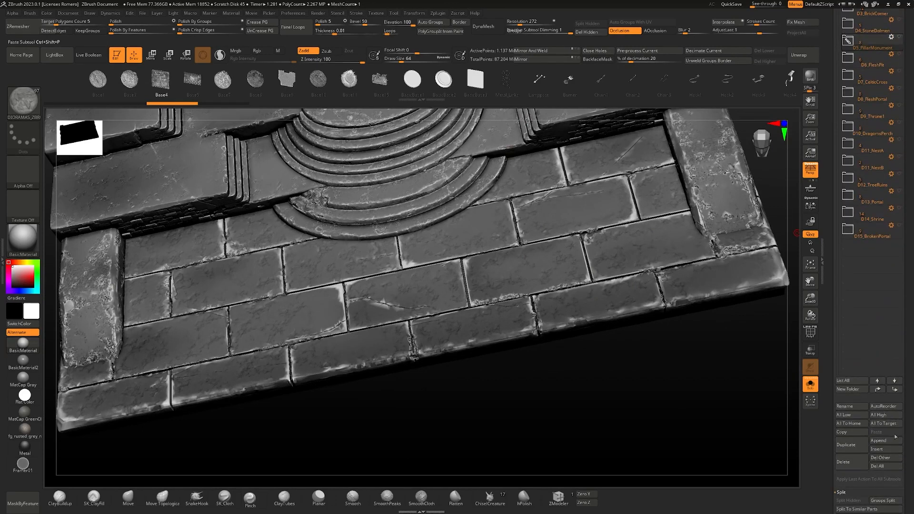
{"action": "left_click", "coordinate": [897, 441]}
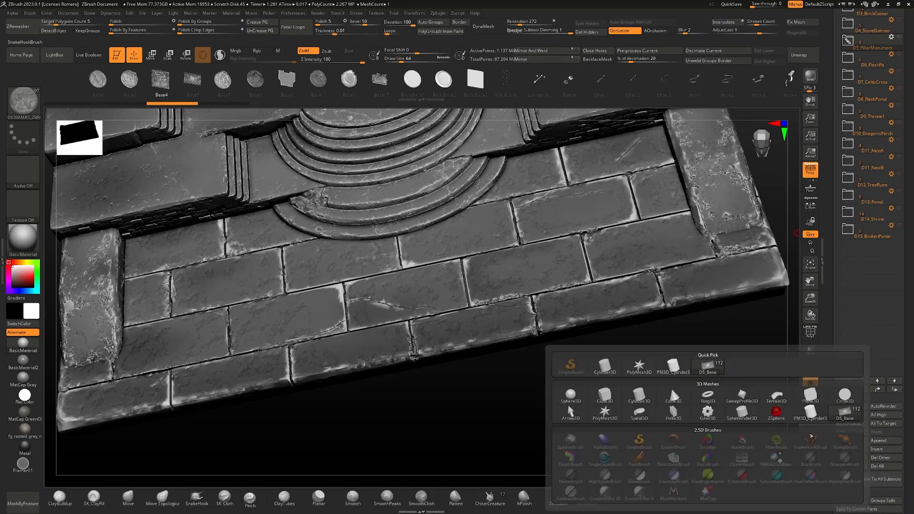
{"action": "left_click", "coordinate": [604, 395]}
{"action": "key", "text": "f"}
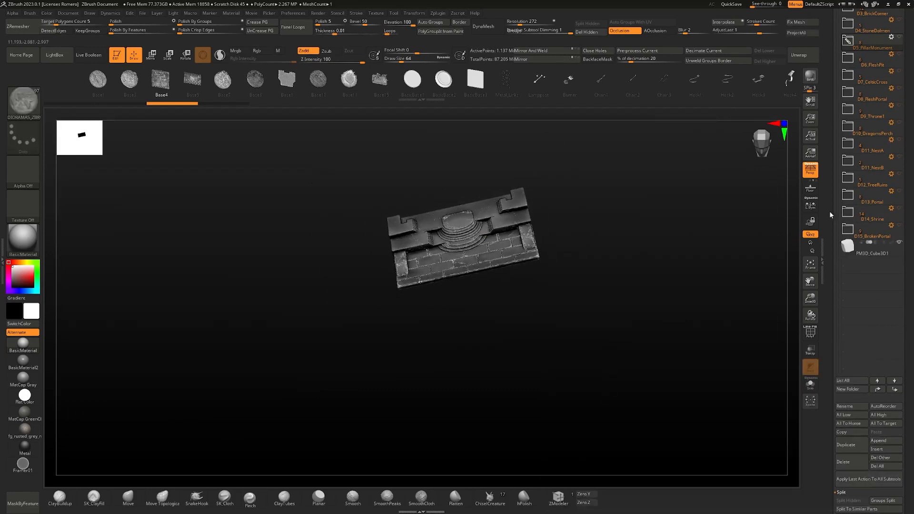
- Select the appended cube subtool and scale it up into a wide, flat slab
{"action": "left_click_drag", "start_coordinate": [909, 266], "coordinate": [912, 286]}
{"action": "left_click", "coordinate": [851, 270]}
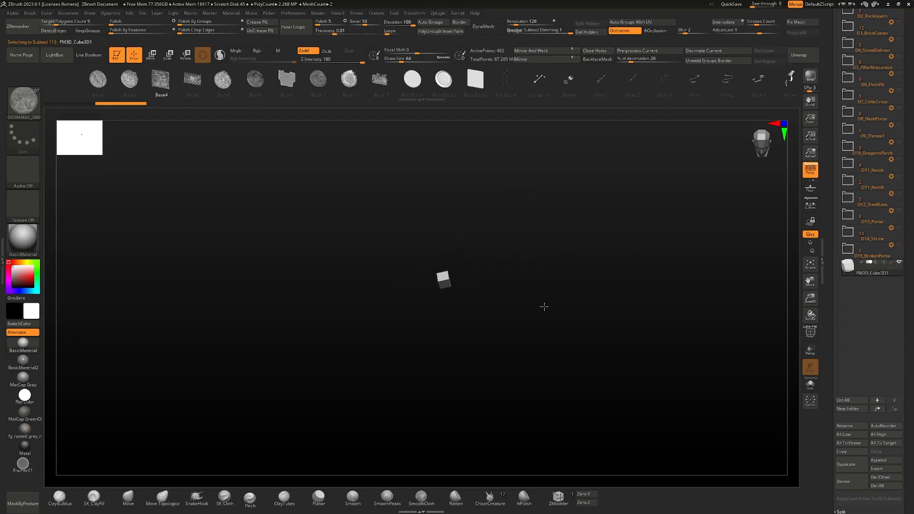
{"action": "key", "text": "r"}
{"action": "left_click_drag", "start_coordinate": [462, 281], "coordinate": [527, 276]}
{"action": "left_click_drag", "start_coordinate": [438, 269], "coordinate": [480, 333]}
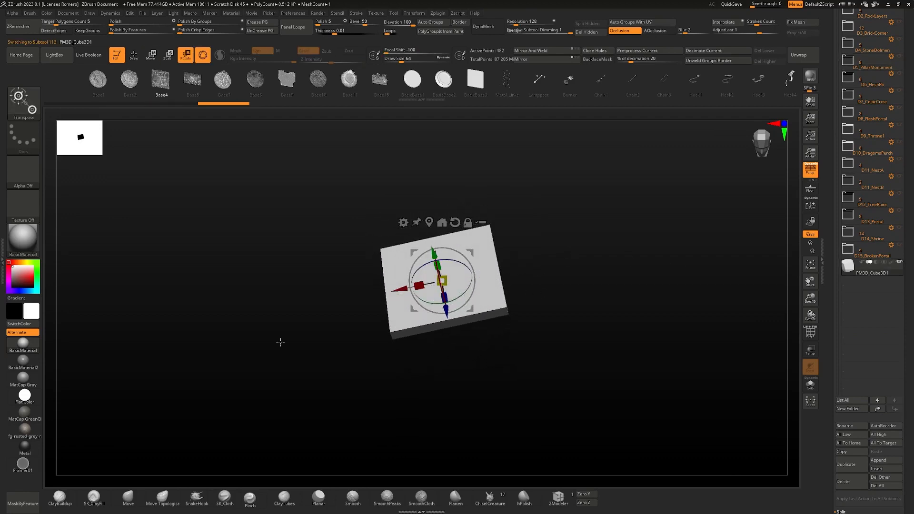
- Insert the Base1 part onto the slab's large face and undo the insertion
{"action": "key", "text": "q"}
{"action": "mouse_move", "coordinate": [390, 170]}
{"action": "left_mouse_down"}
{"action": "mouse_move", "coordinate": [401, 260]}
{"action": "mouse_move", "coordinate": [457, 286]}
{"action": "mouse_move", "coordinate": [458, 235]}
{"action": "left_mouse_up"}
{"action": "mouse_move", "coordinate": [458, 235]}
{"action": "right_mouse_down"}
{"action": "mouse_move", "coordinate": [451, 241]}
{"action": "mouse_move", "coordinate": [467, 257]}
{"action": "right_mouse_up"}
{"action": "left_click", "coordinate": [107, 89]}
{"action": "left_click_drag", "start_coordinate": [445, 254], "coordinate": [571, 162]}
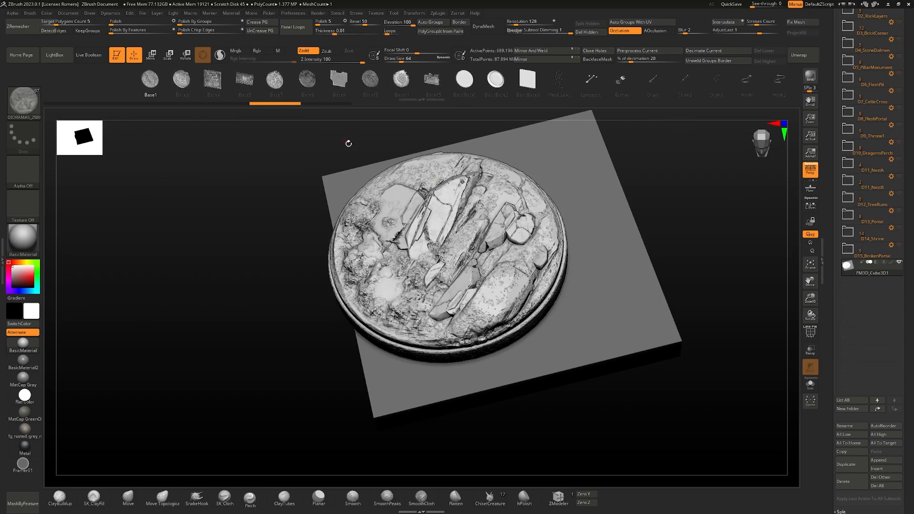
{"action": "key", "text": "w"}
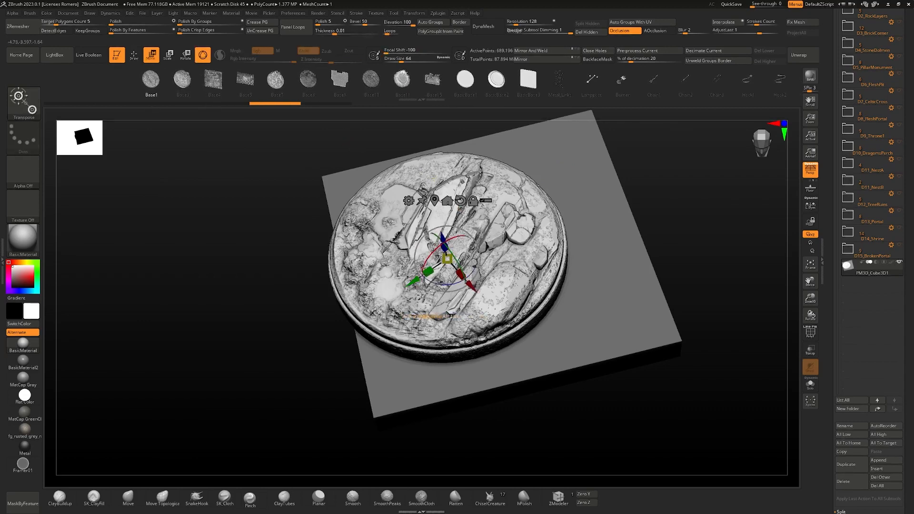
{"action": "key", "text": "ctrl+z"}
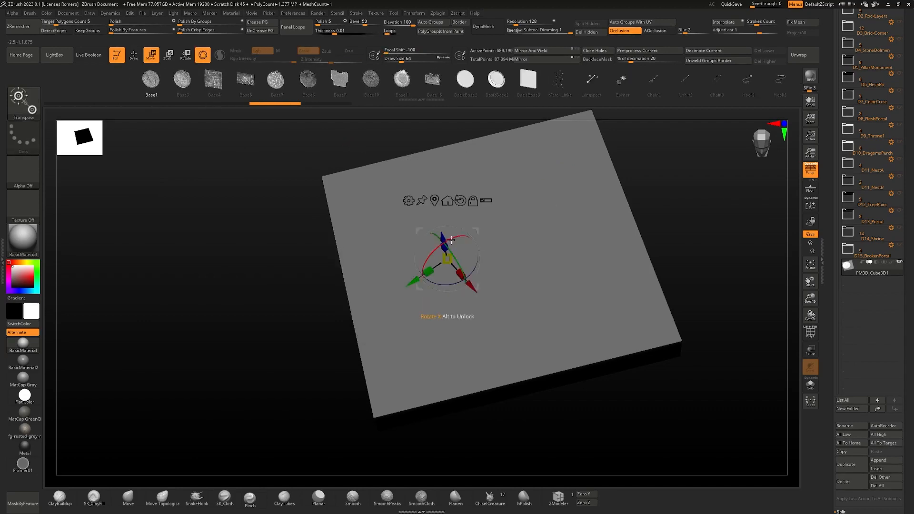
- Choose the Base3 part, try drawing it on the slab, and undo back to the plain slab
{"action": "key", "text": "q"}
{"action": "left_click", "coordinate": [192, 87]}
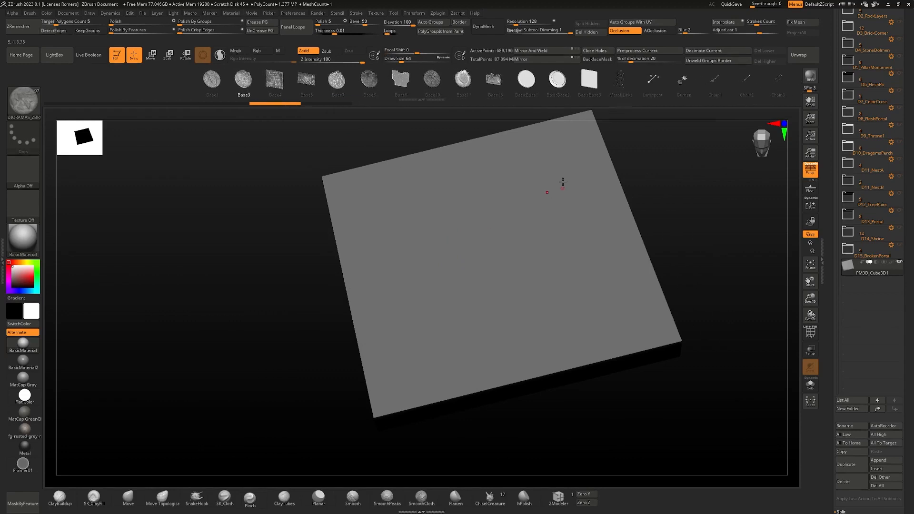
{"action": "left_click_drag", "start_coordinate": [563, 187], "coordinate": [547, 197]}
{"action": "key", "text": "ctrl+z"}
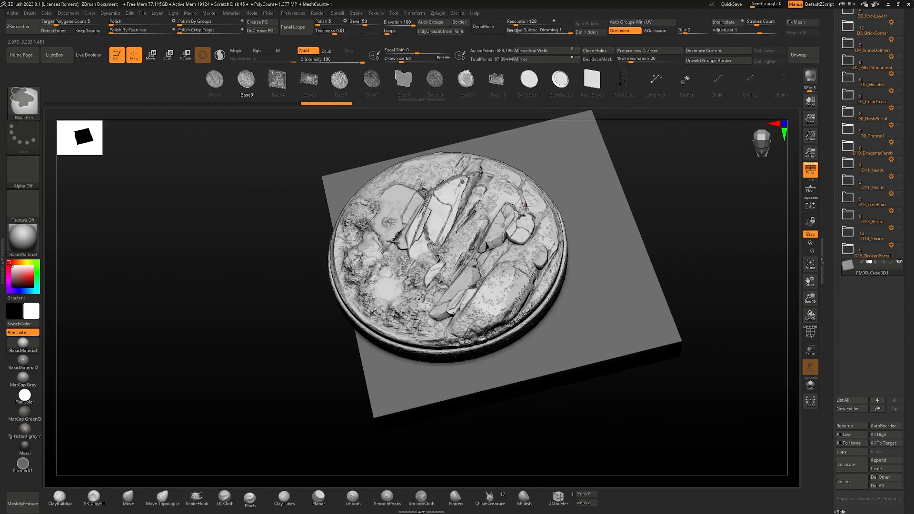
{"action": "mouse_move", "coordinate": [506, 202]}
{"action": "right_mouse_down"}
{"action": "mouse_move", "coordinate": [506, 238]}
{"action": "mouse_move", "coordinate": [504, 210]}
{"action": "right_mouse_up"}
{"action": "key", "text": "ctrl+z"}
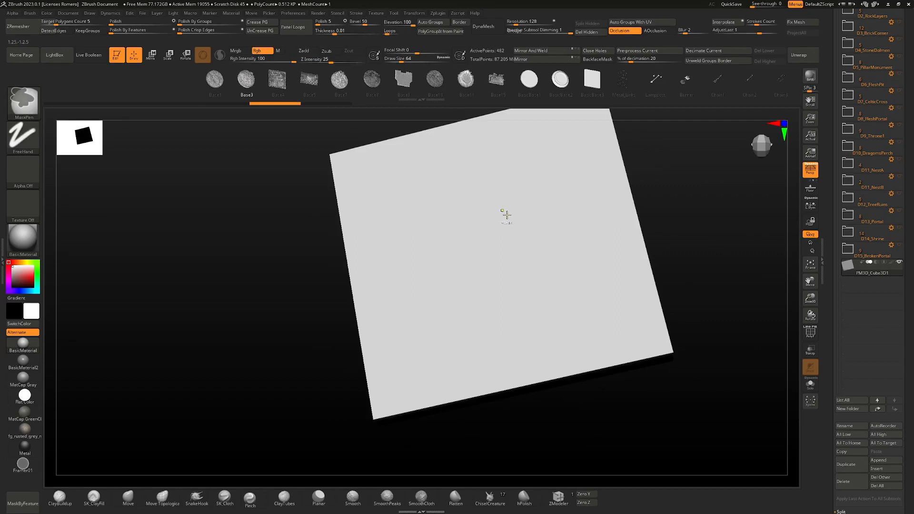
- Insert a large Base3 part onto the slab's face and turn off the subtool's polypaint display
{"action": "left_click_drag", "start_coordinate": [520, 240], "coordinate": [640, 190]}
{"action": "right_click_drag", "start_coordinate": [640, 190], "coordinate": [464, 203]}
{"action": "left_click", "coordinate": [892, 264]}
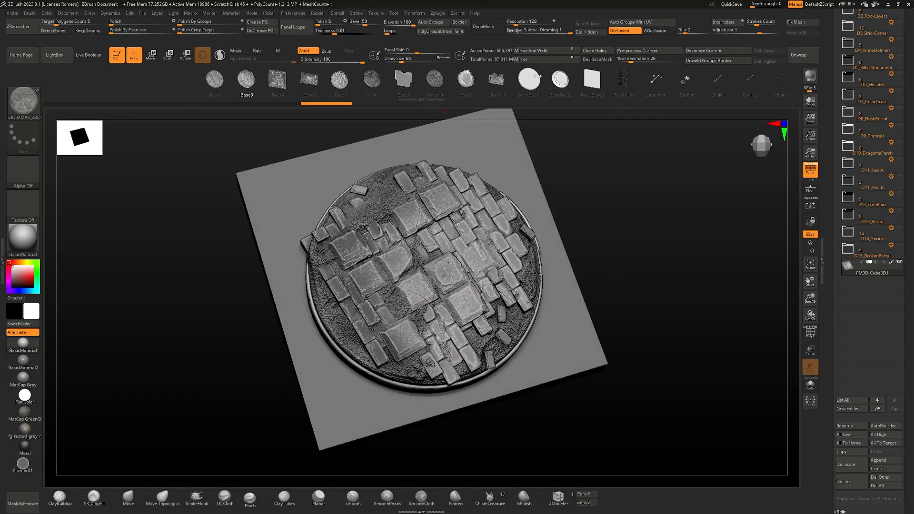
- Look over the overview of all MultiMesh inserts and undo the Base3 insertion
{"action": "key", "text": "b"}
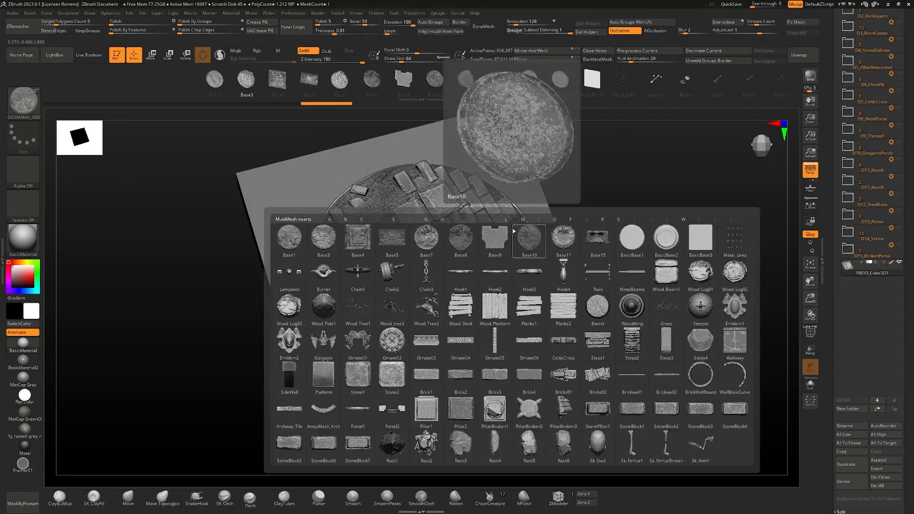
{"action": "left_click", "coordinate": [475, 224]}
{"action": "key", "text": "ctrl+z"}
{"action": "key", "text": "ctrl+z"}
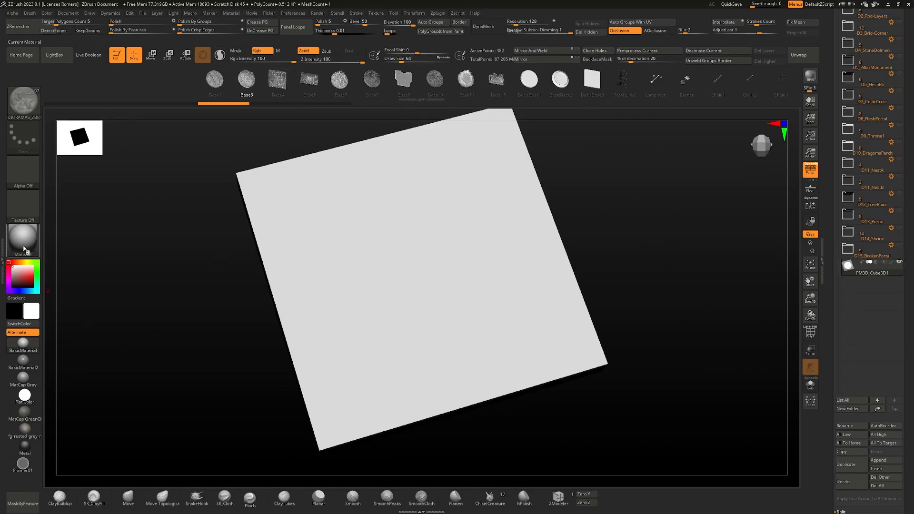
- Place Base3 on the slab with Rgb enabled, and insert a smaller Base3 on it using red as the current colour
{"action": "key", "text": "ctrl+shift+z"}
{"action": "key", "text": "ctrl+shift+z"}
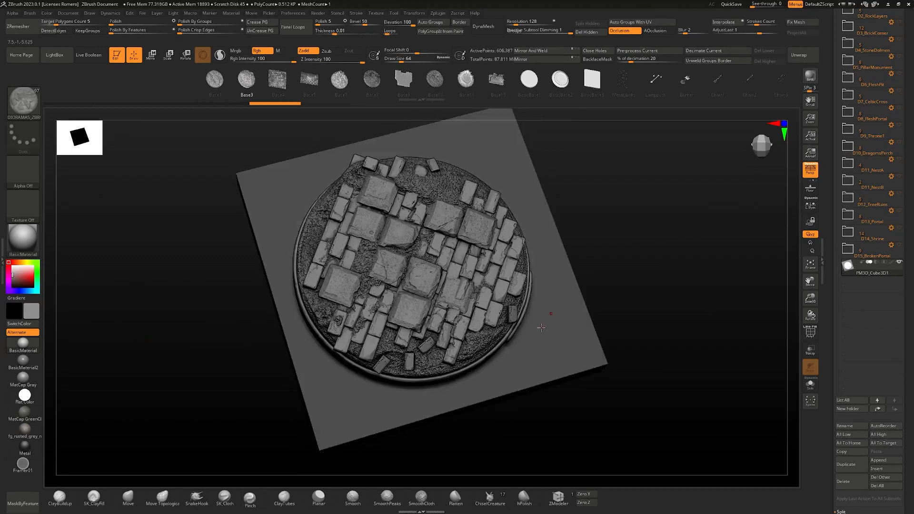
{"action": "left_click", "coordinate": [33, 276]}
{"action": "left_click_drag", "start_coordinate": [441, 262], "coordinate": [441, 287]}
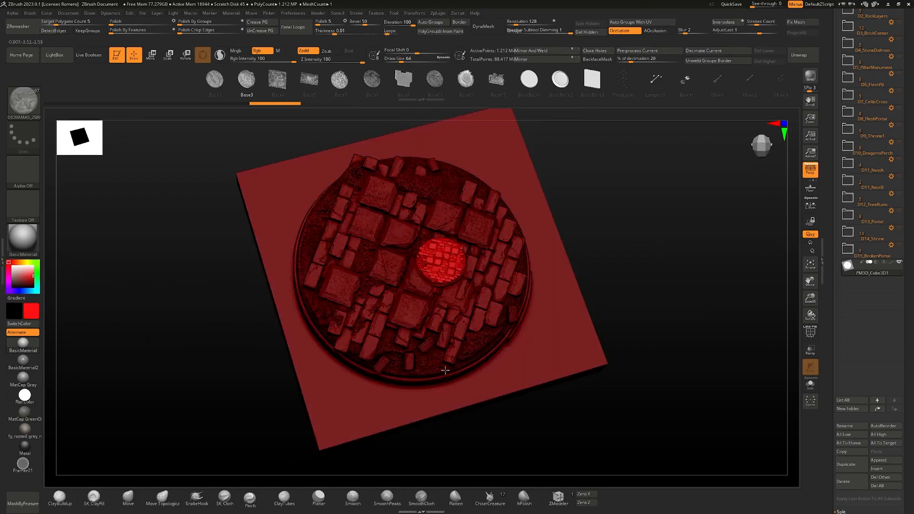
- Undo the Base3 insertions back to the plain slab and turn off the Rgb channel
{"action": "key", "text": "ctrl+z"}
{"action": "key", "text": "ctrl+z"}
{"action": "key", "text": "ctrl+z"}
{"action": "key", "text": "ctrl+z"}
{"action": "key", "text": "ctrl+z"}
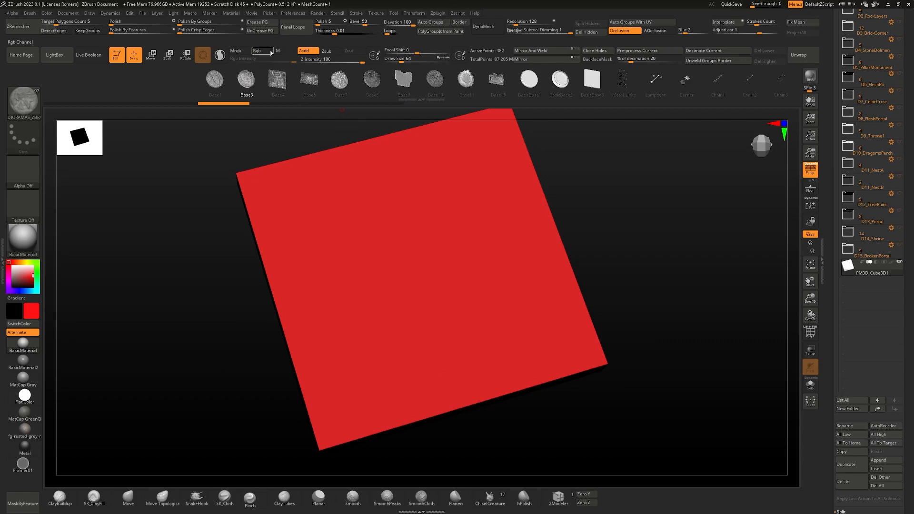
- Set the current colour to white, try one more Base3 insertion on the slab, and undo it
{"action": "left_click", "coordinate": [22, 272]}
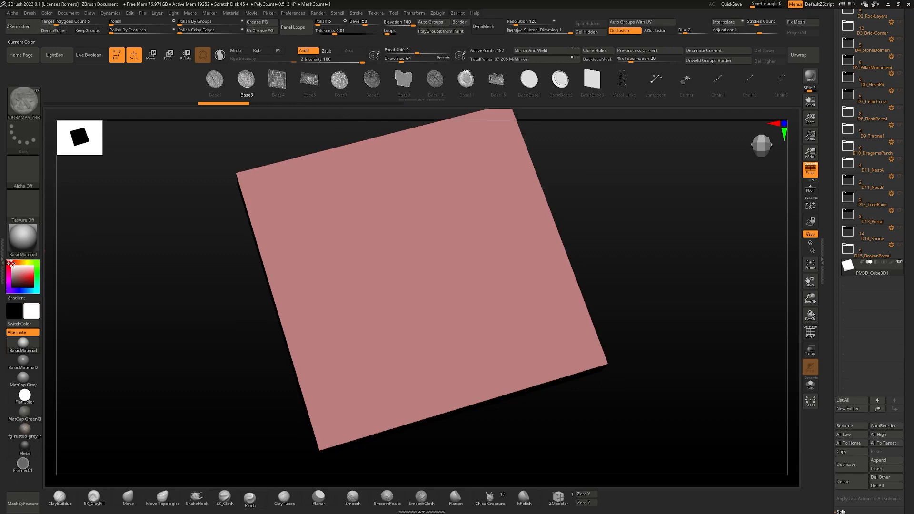
{"action": "left_click", "coordinate": [9, 262]}
{"action": "left_click_drag", "start_coordinate": [403, 241], "coordinate": [409, 351]}
{"action": "key", "text": "ctrl+z"}
- Insert the Base4 part onto the slab, inspect it without polypaint, and undo the insertion
{"action": "left_click", "coordinate": [275, 87]}
{"action": "left_click_drag", "start_coordinate": [419, 248], "coordinate": [495, 357]}
{"action": "right_click_drag", "start_coordinate": [390, 167], "coordinate": [372, 107]}
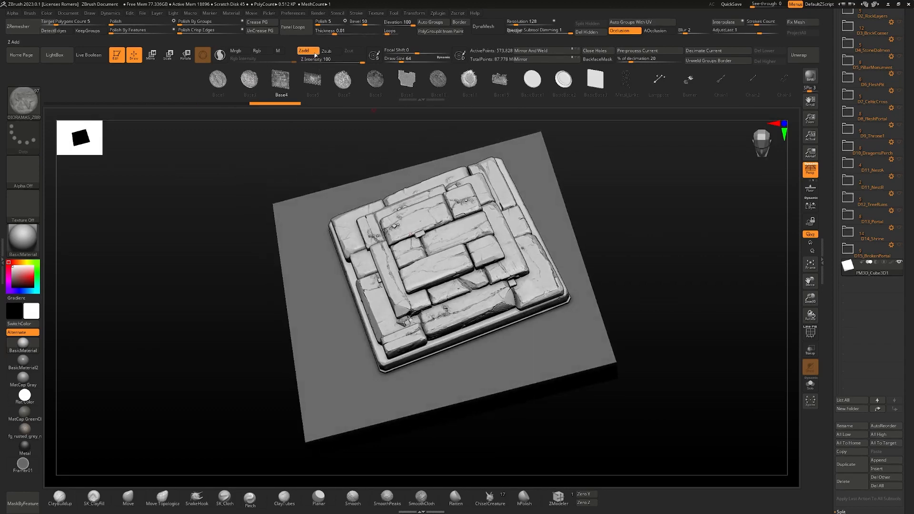
{"action": "left_click", "coordinate": [891, 263]}
{"action": "mouse_move", "coordinate": [562, 238]}
{"action": "right_mouse_down"}
{"action": "mouse_move", "coordinate": [542, 238]}
{"action": "mouse_move", "coordinate": [533, 272]}
{"action": "mouse_move", "coordinate": [520, 259]}
{"action": "right_mouse_up"}
{"action": "key", "text": "ctrl+z"}
- Choose the Base5 part, try inserting it onto the slab, and undo back to the plain slab
{"action": "left_click", "coordinate": [315, 84]}
{"action": "key", "text": "ctrl+z"}
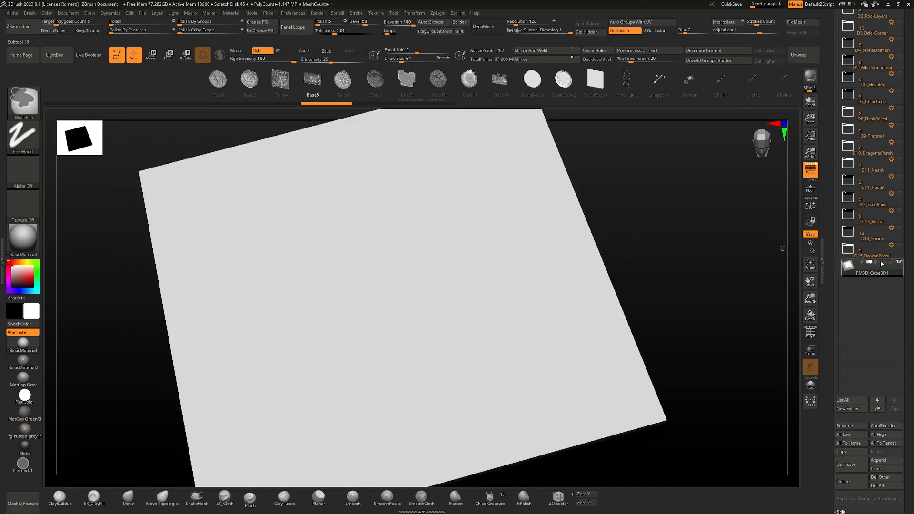
{"action": "key", "text": "ctrl+z"}
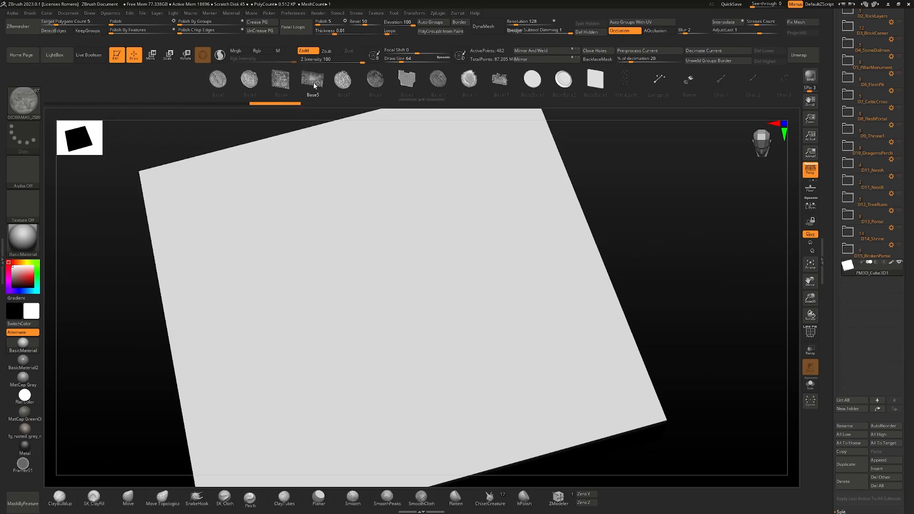
- Try inserting the Base5 and Base7 parts onto the slab, undoing each insertion
{"action": "left_click_drag", "start_coordinate": [423, 330], "coordinate": [418, 498]}
{"action": "right_click_drag", "start_coordinate": [400, 390], "coordinate": [381, 298], "text": "ctrl"}
{"action": "key", "text": "ctrl+z"}
{"action": "left_click", "coordinate": [350, 83]}
{"action": "left_click_drag", "start_coordinate": [374, 306], "coordinate": [514, 241]}
{"action": "key", "text": "ctrl+z"}
- Try inserting the Base8 and Base9 parts onto the slab, undoing each insertion
{"action": "left_click", "coordinate": [384, 81]}
{"action": "left_click_drag", "start_coordinate": [385, 299], "coordinate": [543, 187]}
{"action": "key", "text": "ctrl+z"}
{"action": "left_click", "coordinate": [439, 84]}
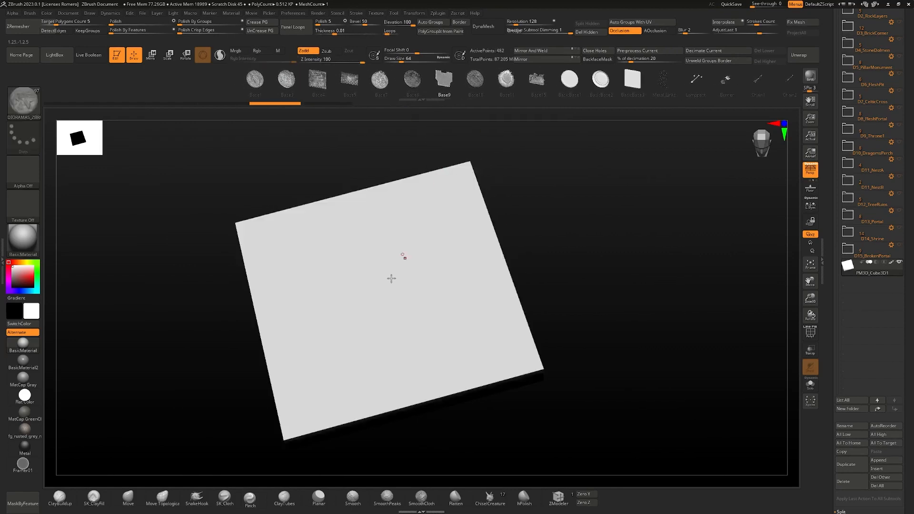
{"action": "left_click_drag", "start_coordinate": [391, 278], "coordinate": [479, 161]}
{"action": "key", "text": "ctrl+z"}
- Try inserting the Base10 and Base11 parts onto the slab, undoing each insertion
{"action": "left_click", "coordinate": [479, 79]}
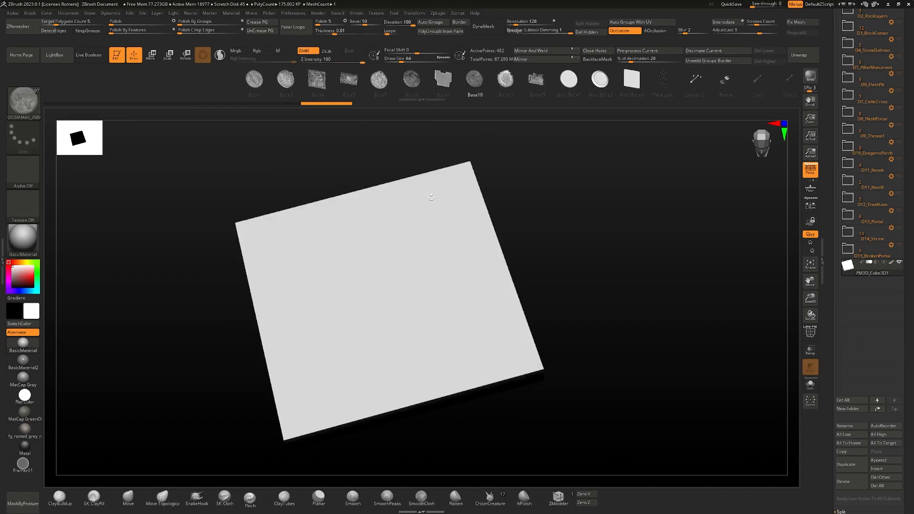
{"action": "left_click_drag", "start_coordinate": [469, 223], "coordinate": [555, 186]}
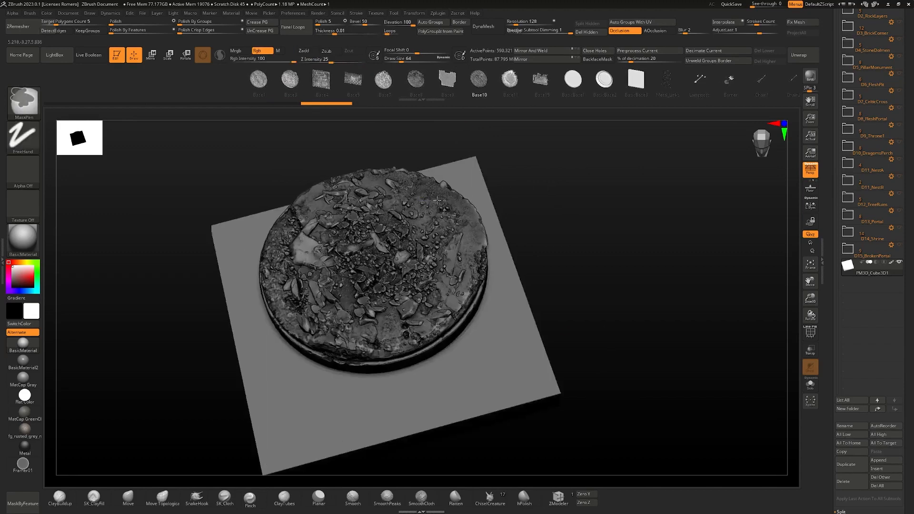
{"action": "key", "text": "ctrl+z"}
{"action": "left_click", "coordinate": [509, 79]}
{"action": "left_click_drag", "start_coordinate": [414, 280], "coordinate": [608, 198]}
{"action": "left_click_drag", "start_coordinate": [587, 271], "coordinate": [473, 239]}
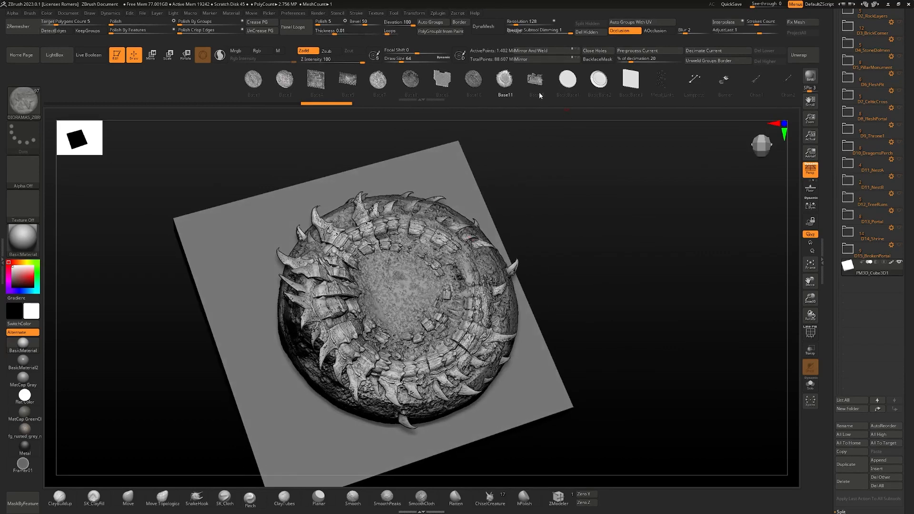
{"action": "key", "text": "ctrl+z"}
- Try inserting the Base15 part onto the slab and undo it
{"action": "left_click", "coordinate": [524, 82]}
{"action": "left_click_drag", "start_coordinate": [382, 300], "coordinate": [374, 483]}
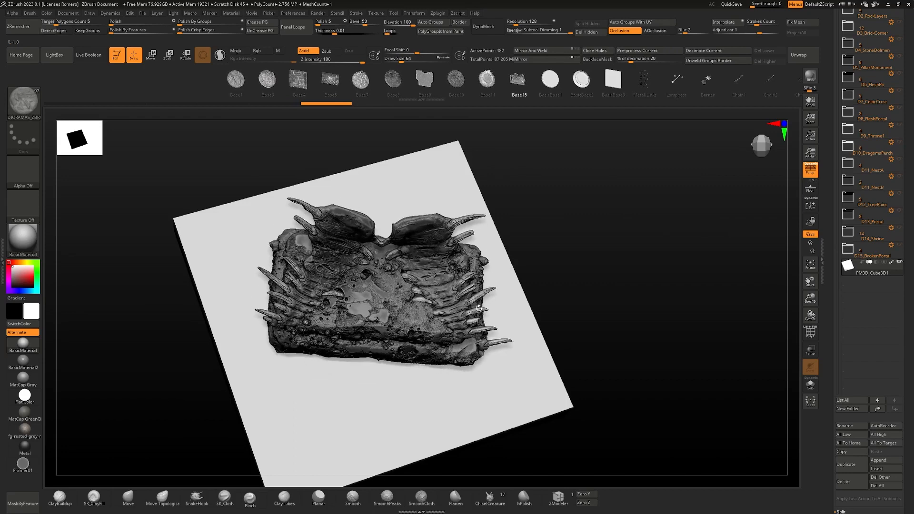
{"action": "key", "text": "ctrl+z"}
- Insert the Base5 part onto the slab, isolate it, and delete the hidden slab geometry
{"action": "left_click", "coordinate": [329, 81]}
{"action": "mouse_move", "coordinate": [390, 319]}
{"action": "left_mouse_down"}
{"action": "mouse_move", "coordinate": [571, 127]}
{"action": "mouse_move", "coordinate": [759, 247]}
{"action": "mouse_move", "coordinate": [456, 508]}
{"action": "mouse_move", "coordinate": [357, 510]}
{"action": "left_mouse_up"}
{"action": "right_click_drag", "start_coordinate": [465, 392], "coordinate": [461, 337], "text": "alt"}
{"action": "left_click", "coordinate": [461, 337], "text": "ctrl+shift"}
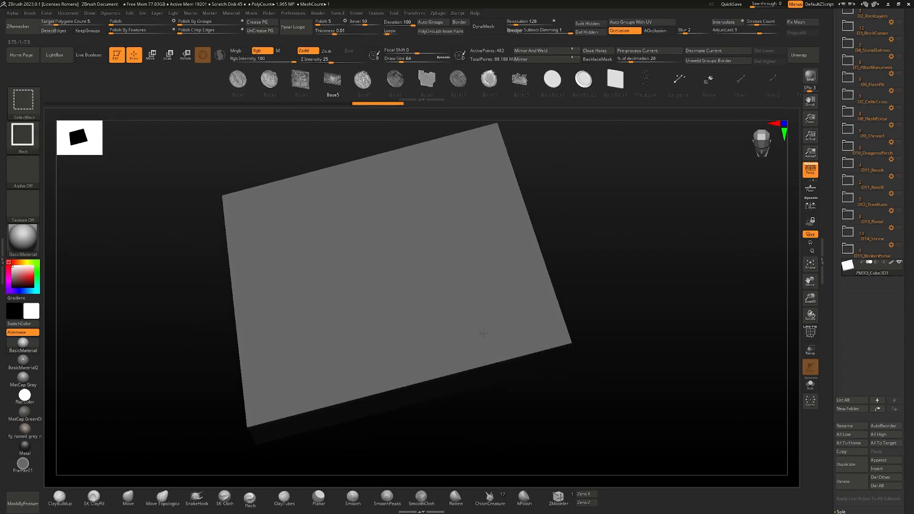
{"action": "left_click", "coordinate": [471, 334], "text": "ctrl+shift"}
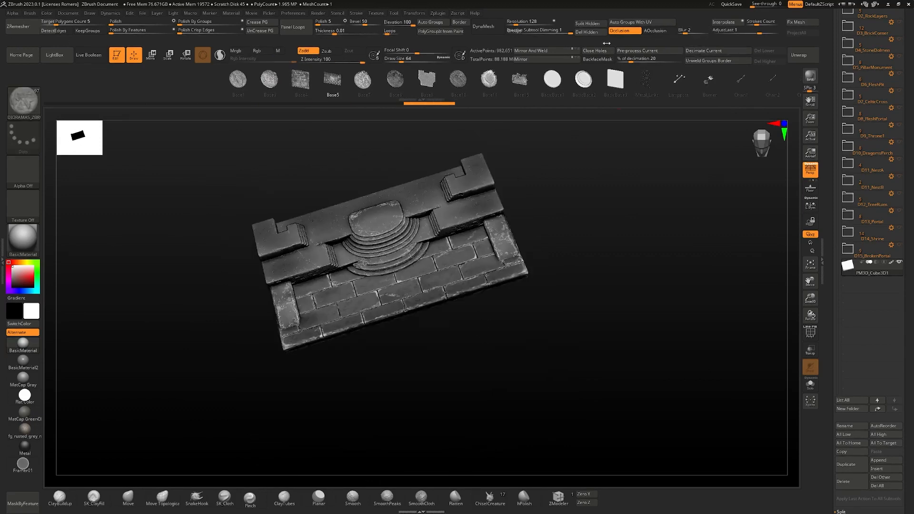
{"action": "left_click", "coordinate": [587, 32]}
{"action": "mouse_move", "coordinate": [476, 272]}
{"action": "right_mouse_down", "text": "alt"}
{"action": "mouse_move", "coordinate": [498, 310]}
{"action": "mouse_move", "coordinate": [495, 281]}
{"action": "mouse_move", "coordinate": [538, 247]}
{"action": "mouse_move", "coordinate": [546, 266]}
{"action": "mouse_move", "coordinate": [503, 265]}
{"action": "right_mouse_up", "text": "alt"}
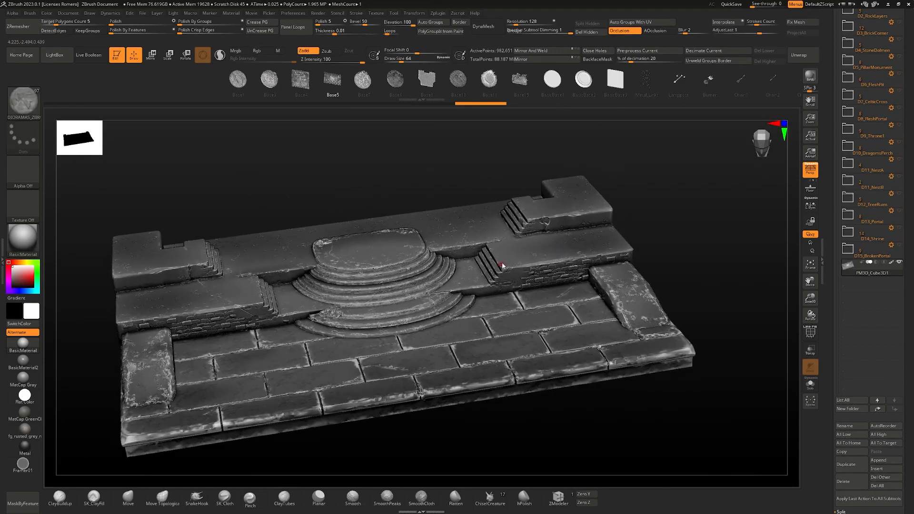
- Try placing Lamppost parts along the raised rear platforms of the stone base
{"action": "key", "text": "m"}
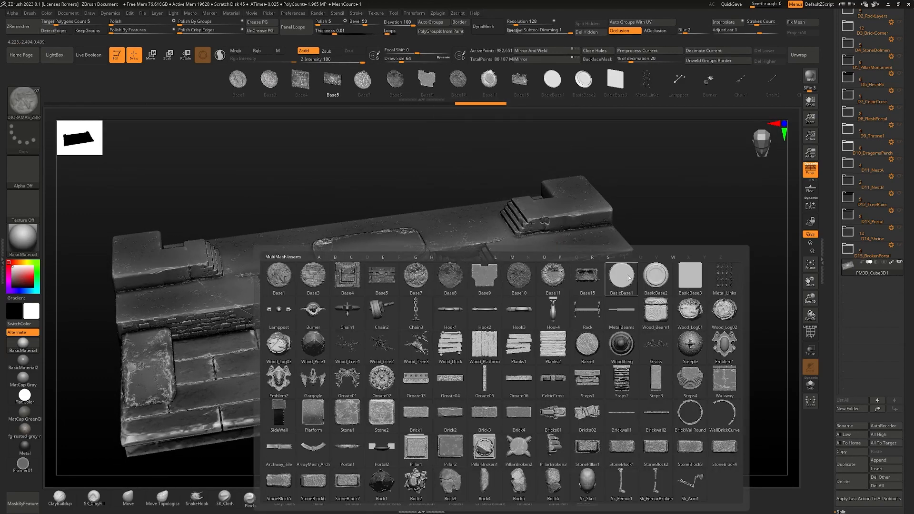
{"action": "mouse_move", "coordinate": [686, 272]}
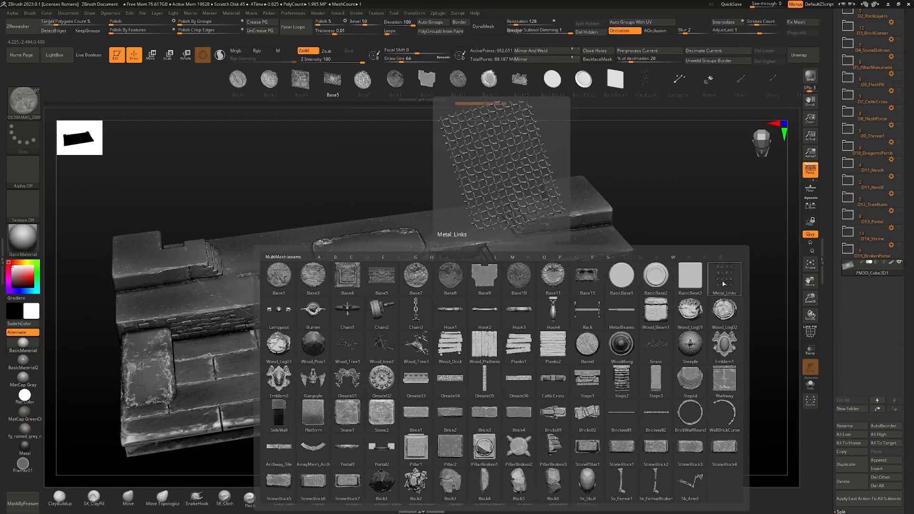
{"action": "left_click", "coordinate": [284, 318]}
{"action": "left_click_drag", "start_coordinate": [466, 257], "coordinate": [466, 269]}
{"action": "left_click_drag", "start_coordinate": [127, 253], "coordinate": [148, 293]}
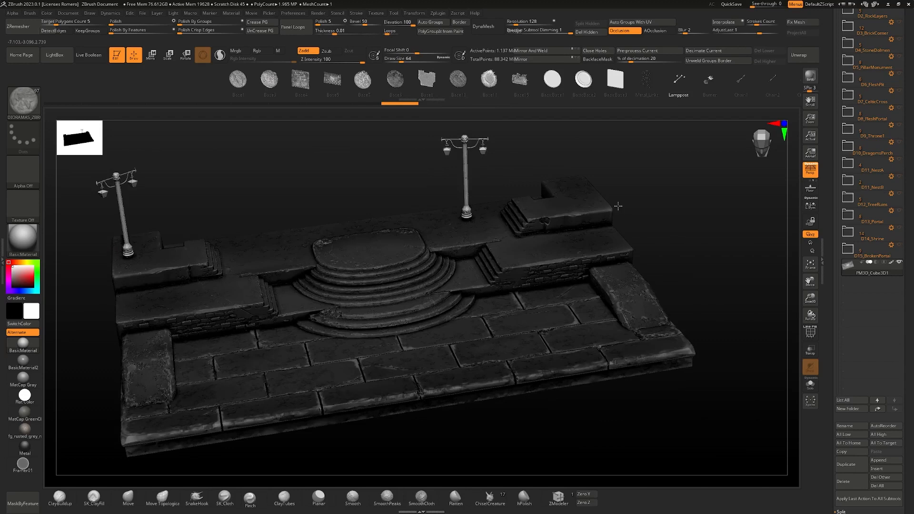
{"action": "left_click_drag", "start_coordinate": [585, 185], "coordinate": [584, 245]}
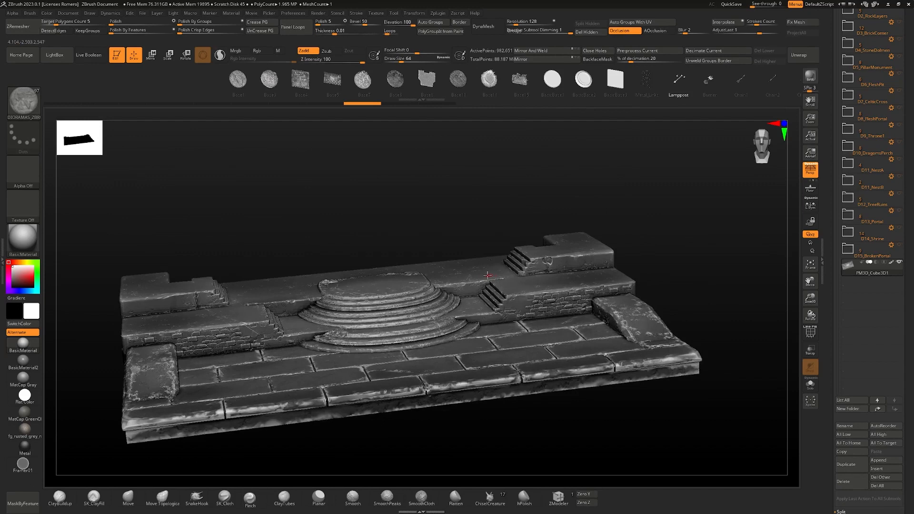
- Try placing Burner parts of different sizes on the platforms of the stone base and undo them all
{"action": "key", "text": "b"}
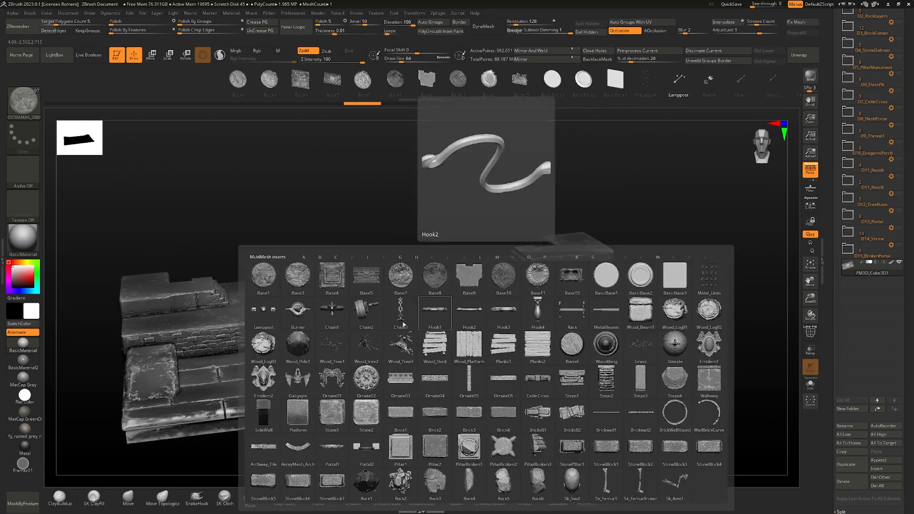
{"action": "left_click", "coordinate": [304, 317]}
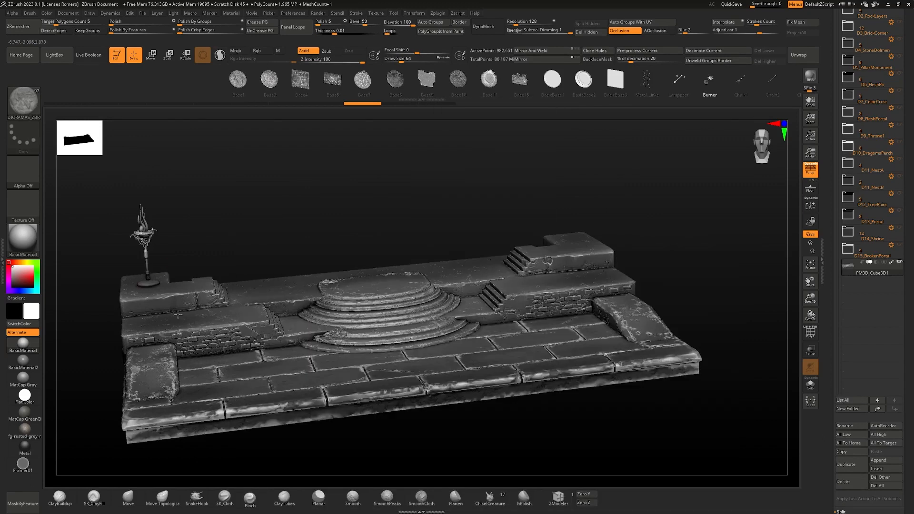
{"action": "right_click_drag", "start_coordinate": [497, 304], "coordinate": [519, 321]}
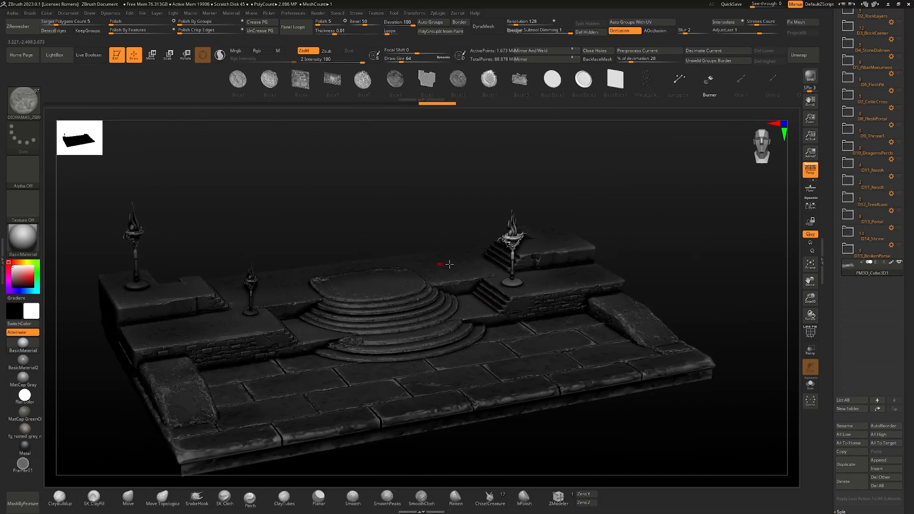
{"action": "left_click_drag", "start_coordinate": [447, 258], "coordinate": [570, 334]}
{"action": "key", "text": "ctrl+z"}
{"action": "key", "text": "ctrl+z"}
{"action": "key", "text": "ctrl+z"}
{"action": "key", "text": "ctrl+z"}
{"action": "key", "text": "ctrl+z"}
{"action": "key", "text": "ctrl+z"}
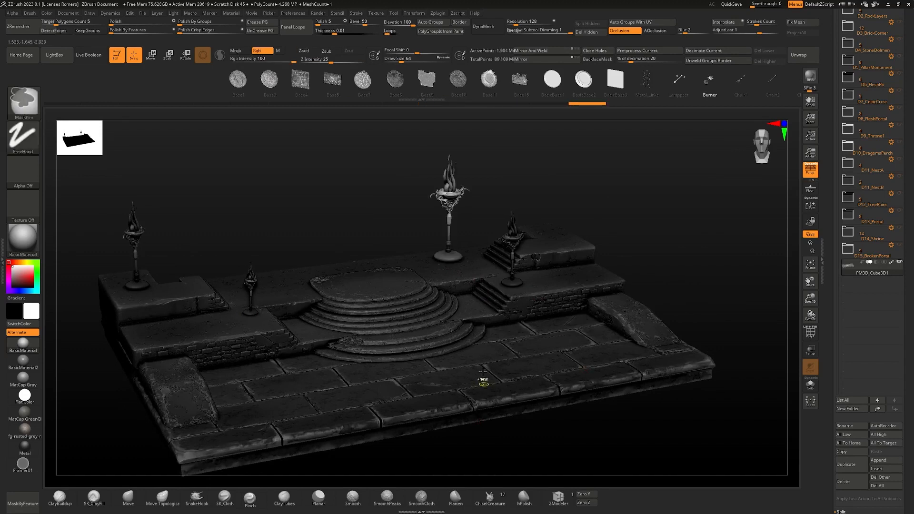
- Try inserting the Chain1 part beside the round steps and undo it
{"action": "key", "text": "m"}
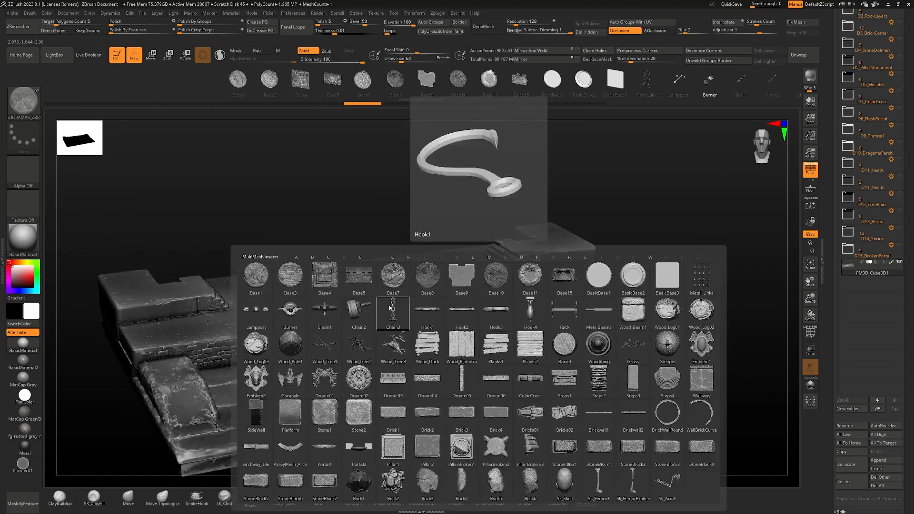
{"action": "left_click", "coordinate": [337, 309]}
{"action": "left_click_drag", "start_coordinate": [478, 297], "coordinate": [471, 303]}
{"action": "key", "text": "ctrl+z"}
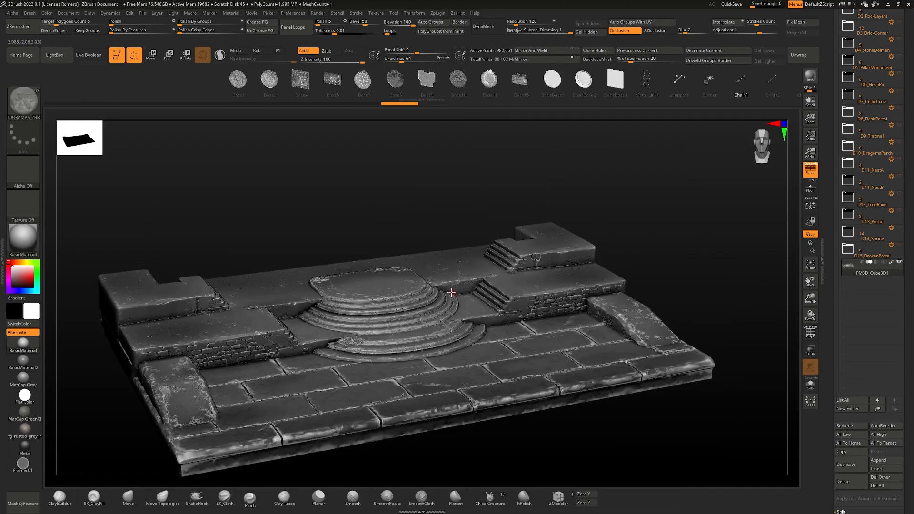
- Insert the Chain3 and Chain2 parts side by side on the rear ledge, right of the round steps
{"action": "key", "text": "m"}
{"action": "left_click", "coordinate": [360, 312]}
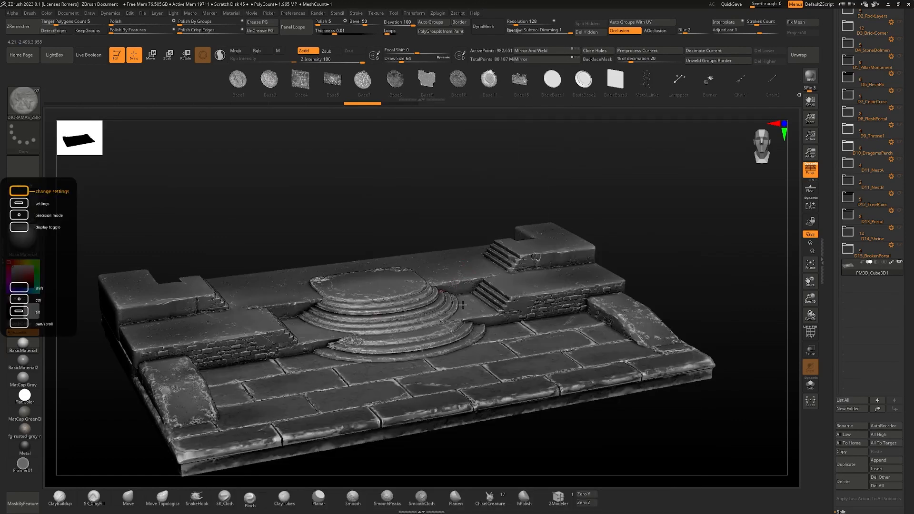
{"action": "left_click_drag", "start_coordinate": [469, 274], "coordinate": [449, 307]}
{"action": "key", "text": "m"}
{"action": "left_click", "coordinate": [328, 312]}
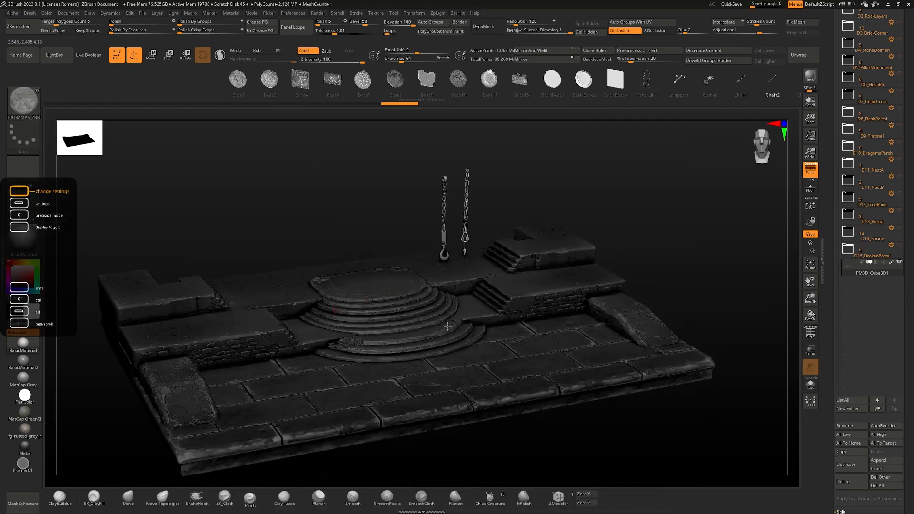
- Insert the Metal_Links part over the raised platform at the right rear of the stone base
{"action": "key", "text": "m"}
{"action": "left_click", "coordinate": [203, 283]}
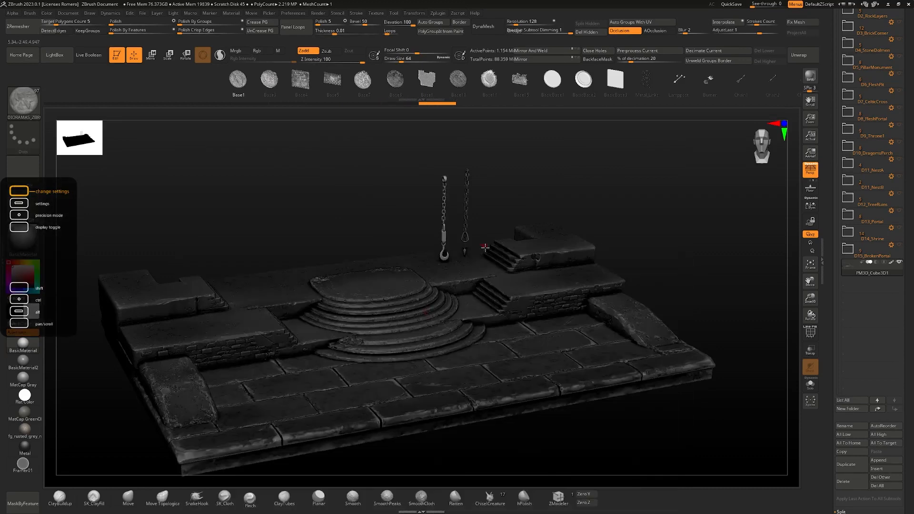
{"action": "key", "text": "m"}
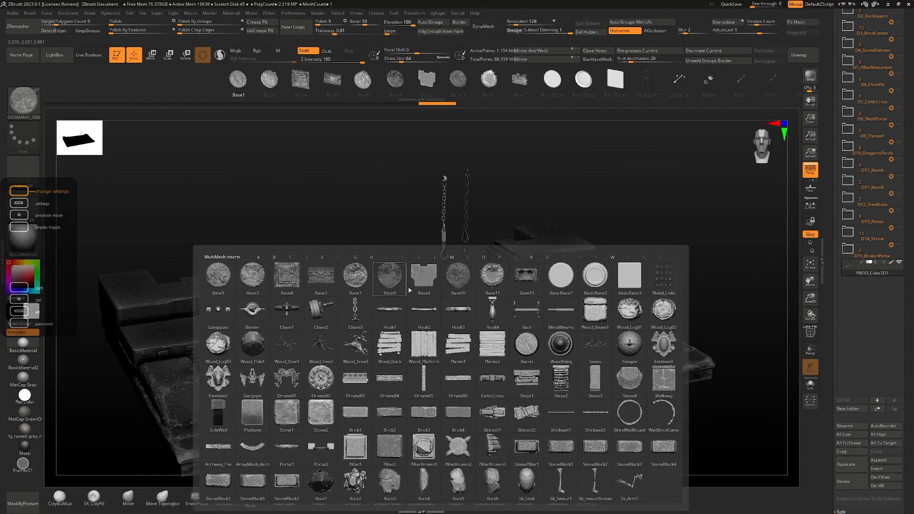
{"action": "left_click", "coordinate": [662, 279]}
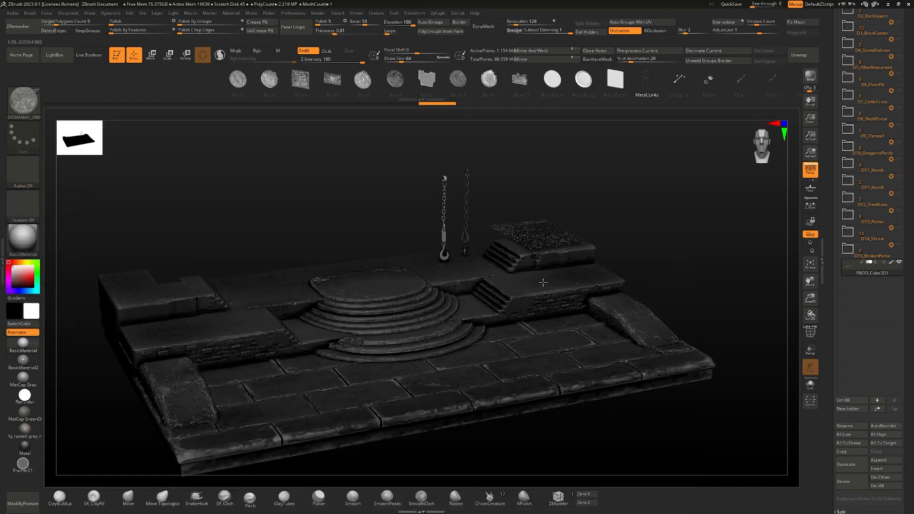
{"action": "right_click_drag", "start_coordinate": [539, 259], "coordinate": [508, 237]}
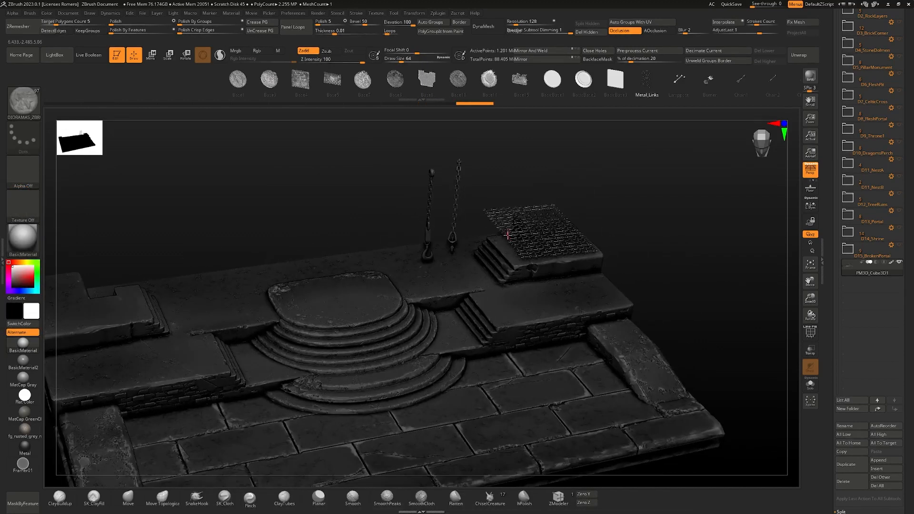
- Insert a Lamppost on the ledge beside the chains and a Burner on the round platform
{"action": "key", "text": "m"}
{"action": "left_click", "coordinate": [283, 299]}
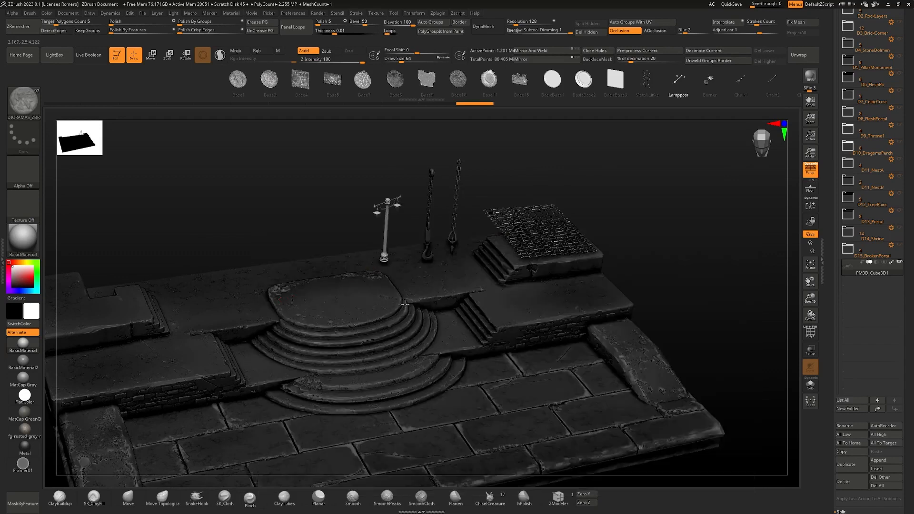
{"action": "key", "text": "m"}
{"action": "left_click", "coordinate": [216, 313]}
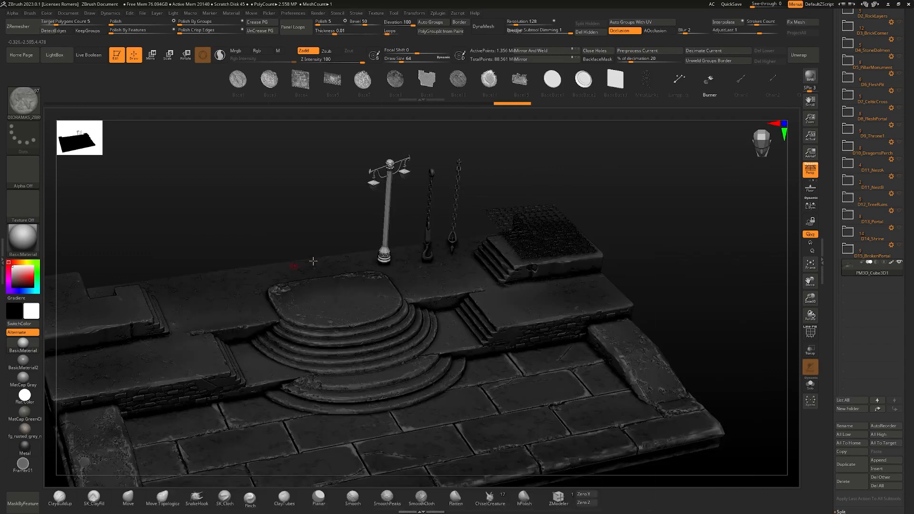
- Insert two chain parts on the round platform, one on each side of the burner, using Chain2 for the right one
{"action": "key", "text": "m"}
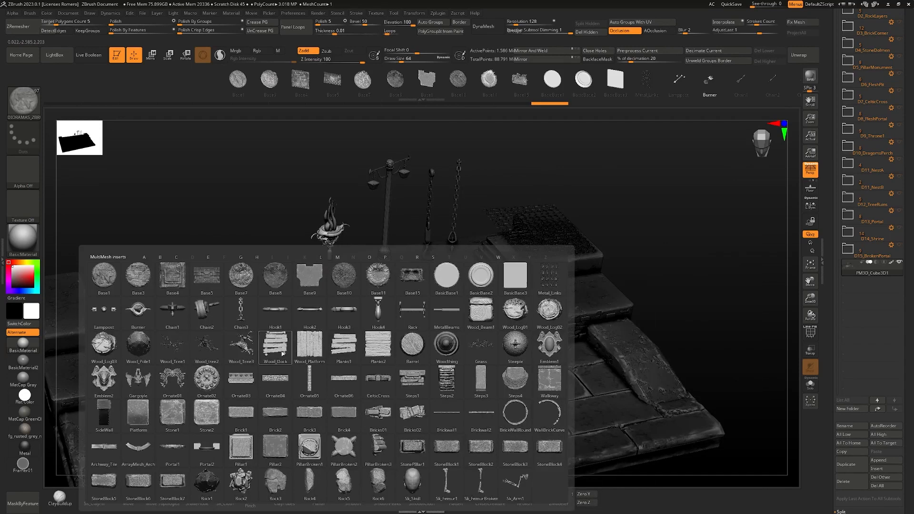
{"action": "left_click", "coordinate": [194, 318]}
{"action": "left_click_drag", "start_coordinate": [289, 245], "coordinate": [292, 205]}
{"action": "key", "text": "m"}
{"action": "left_click", "coordinate": [213, 313]}
{"action": "left_click_drag", "start_coordinate": [353, 279], "coordinate": [352, 357]}
- Preview the available insert parts and place Rack parts at the right side of the stone base
{"action": "key", "text": "m"}
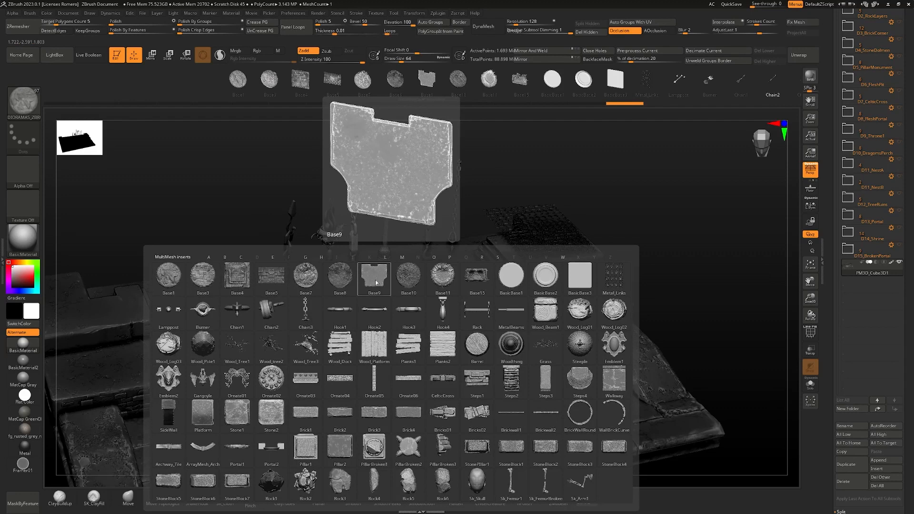
{"action": "left_click", "coordinate": [614, 279]}
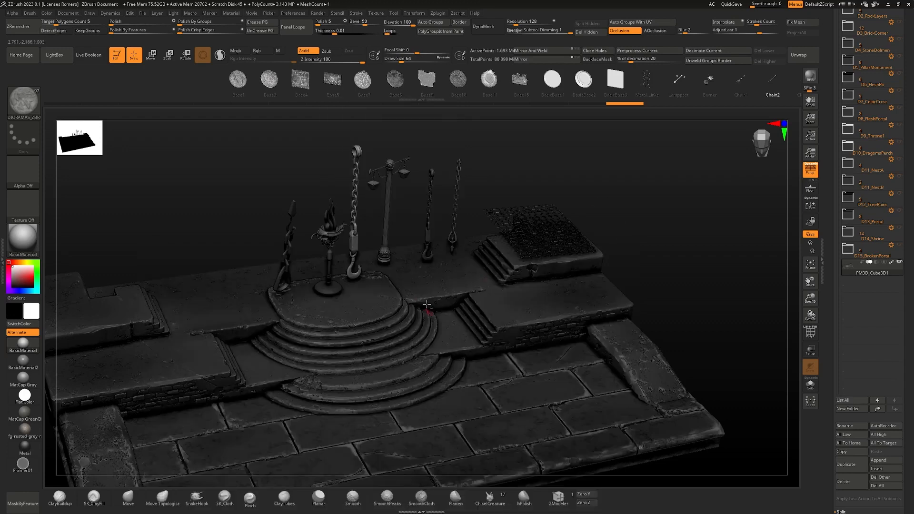
{"action": "right_click_drag", "start_coordinate": [426, 305], "coordinate": [417, 258], "text": "alt"}
{"action": "key", "text": "m"}
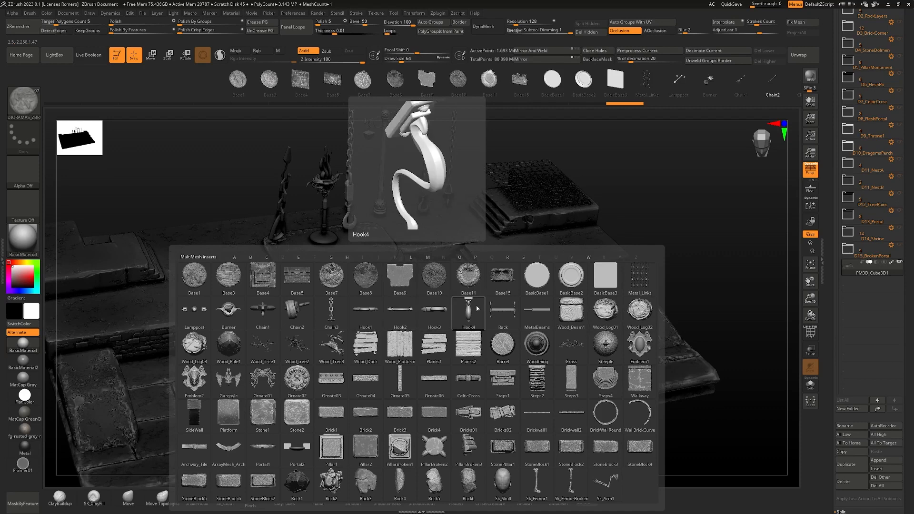
{"action": "left_click", "coordinate": [507, 306]}
{"action": "left_click_drag", "start_coordinate": [536, 257], "coordinate": [524, 300]}
- Insert a large and a smaller Wood_Beam1 post on the paved floor in front of the steps
{"action": "key", "text": "m"}
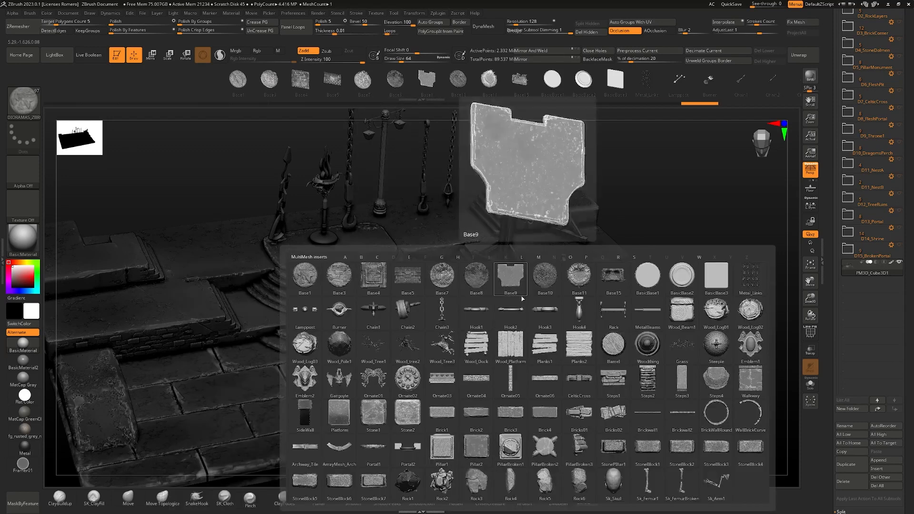
{"action": "left_click", "coordinate": [668, 311]}
{"action": "left_click_drag", "start_coordinate": [393, 381], "coordinate": [472, 313]}
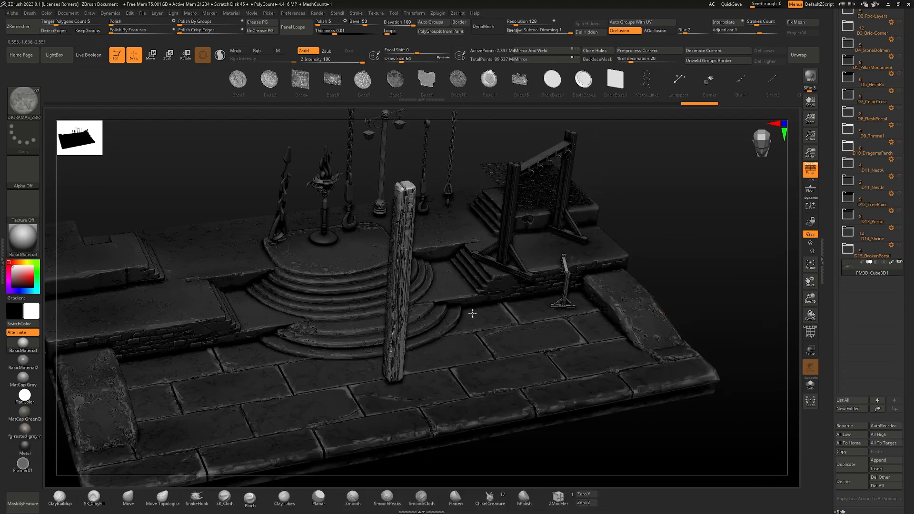
{"action": "right_click_drag", "start_coordinate": [431, 300], "coordinate": [481, 363]}
{"action": "left_click_drag", "start_coordinate": [482, 363], "coordinate": [487, 363]}
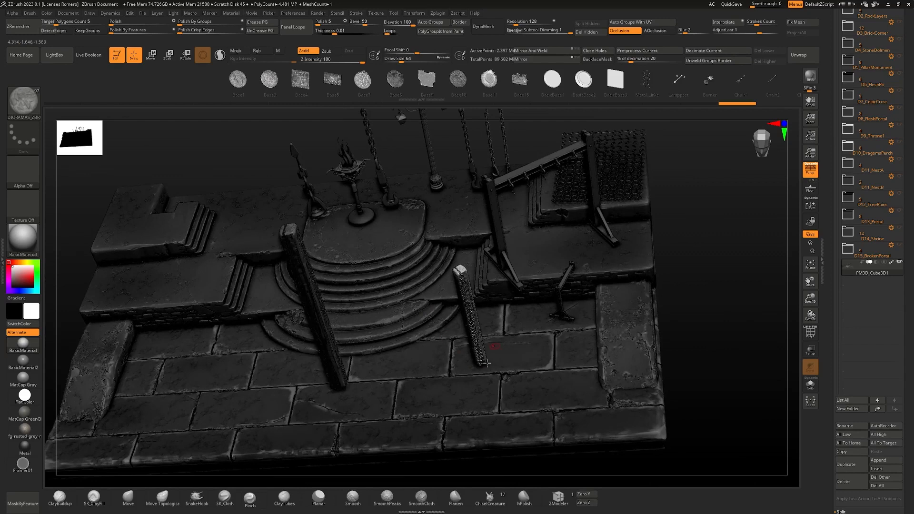
- Undo all the trial part insertions back to the bare stone base
{"action": "right_click_drag", "start_coordinate": [567, 321], "coordinate": [537, 300]}
{"action": "key", "text": "ctrl+z"}
{"action": "key", "text": "ctrl+z"}
{"action": "key", "text": "ctrl+z"}
{"action": "key", "text": "ctrl+z"}
{"action": "key", "text": "ctrl+z"}
{"action": "key", "text": "ctrl+z"}
{"action": "key", "text": "ctrl+z"}
{"action": "key", "text": "ctrl+z"}
{"action": "key", "text": "ctrl+z"}
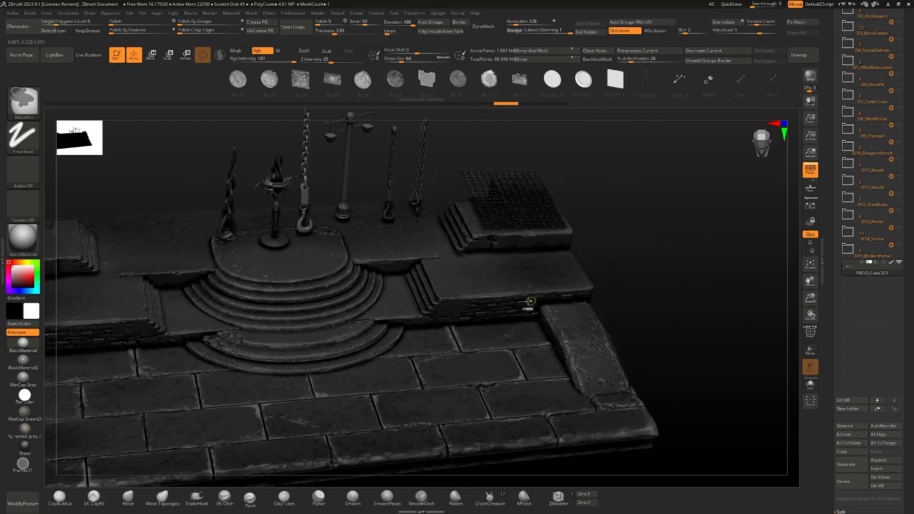
{"action": "key", "text": "ctrl+z"}
{"action": "key", "text": "ctrl+z"}
- Insert a Wood_Log01 and a larger Wood_Log02 as upright logs behind the round platform, towards its right side
{"action": "key", "text": "m"}
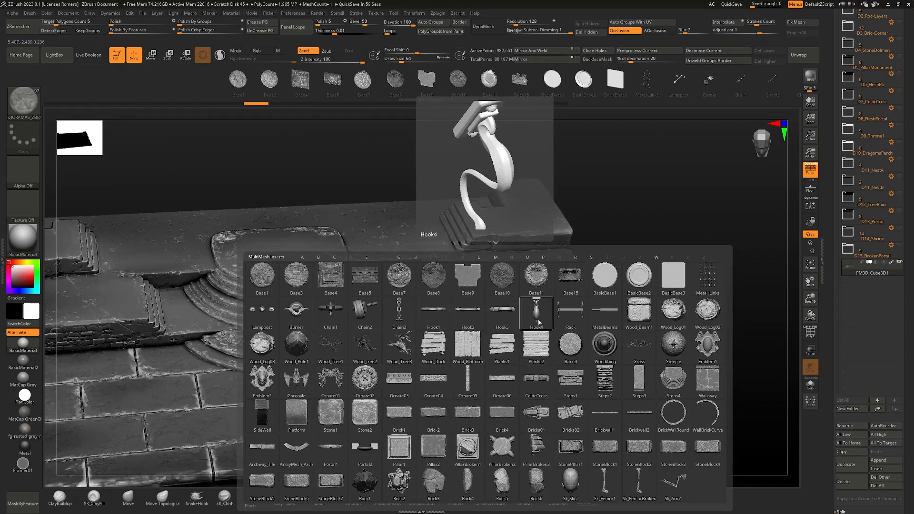
{"action": "left_click", "coordinate": [669, 311]}
{"action": "left_click_drag", "start_coordinate": [459, 180], "coordinate": [460, 178]}
{"action": "right_click_drag", "start_coordinate": [460, 179], "coordinate": [471, 326], "text": "alt"}
{"action": "left_click_drag", "start_coordinate": [472, 326], "coordinate": [409, 310]}
{"action": "key", "text": "m"}
{"action": "left_click", "coordinate": [614, 312]}
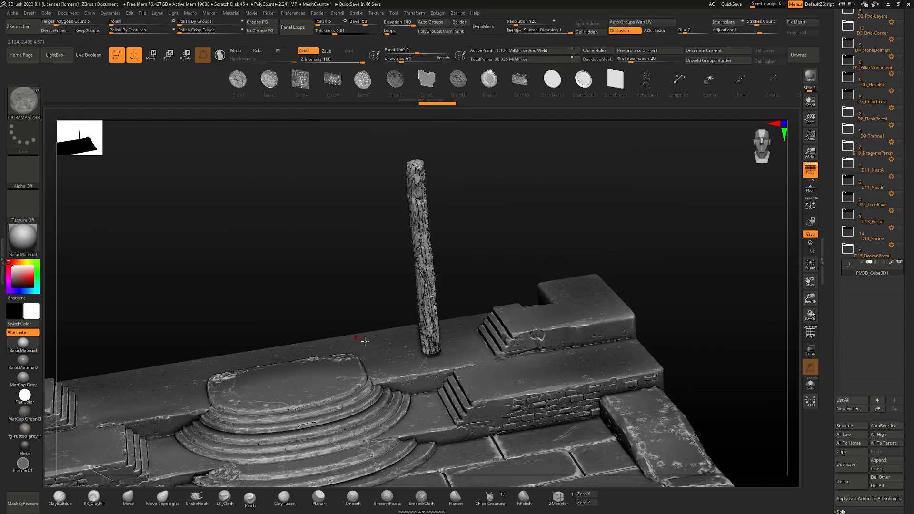
{"action": "left_click_drag", "start_coordinate": [393, 386], "coordinate": [417, 467]}
{"action": "mouse_move", "coordinate": [408, 347]}
{"action": "right_mouse_down"}
{"action": "mouse_move", "coordinate": [429, 287]}
{"action": "mouse_move", "coordinate": [350, 295]}
{"action": "mouse_move", "coordinate": [338, 288]}
{"action": "mouse_move", "coordinate": [302, 180]}
{"action": "mouse_move", "coordinate": [351, 286]}
{"action": "mouse_move", "coordinate": [436, 276]}
{"action": "mouse_move", "coordinate": [359, 237]}
{"action": "mouse_move", "coordinate": [401, 268]}
{"action": "mouse_move", "coordinate": [473, 272]}
{"action": "mouse_move", "coordinate": [439, 321]}
{"action": "right_mouse_up"}
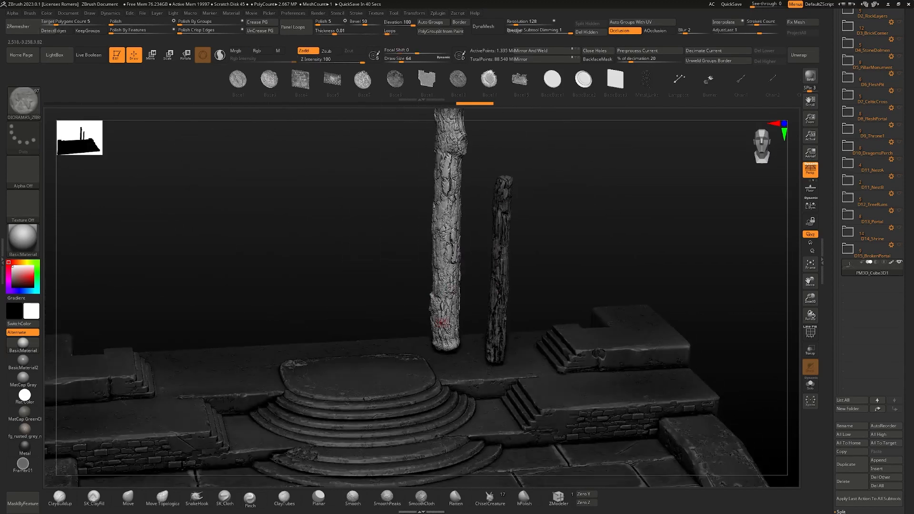
- Insert a shorter upright Wood_Log03 to the left of the two standing logs
{"action": "key", "text": "m"}
{"action": "left_click", "coordinate": [230, 347]}
{"action": "right_click_drag", "start_coordinate": [370, 306], "coordinate": [369, 400]}
{"action": "left_click_drag", "start_coordinate": [385, 347], "coordinate": [376, 405]}
{"action": "right_click_drag", "start_coordinate": [376, 405], "coordinate": [296, 279]}
{"action": "right_click_drag", "start_coordinate": [400, 261], "coordinate": [439, 291]}
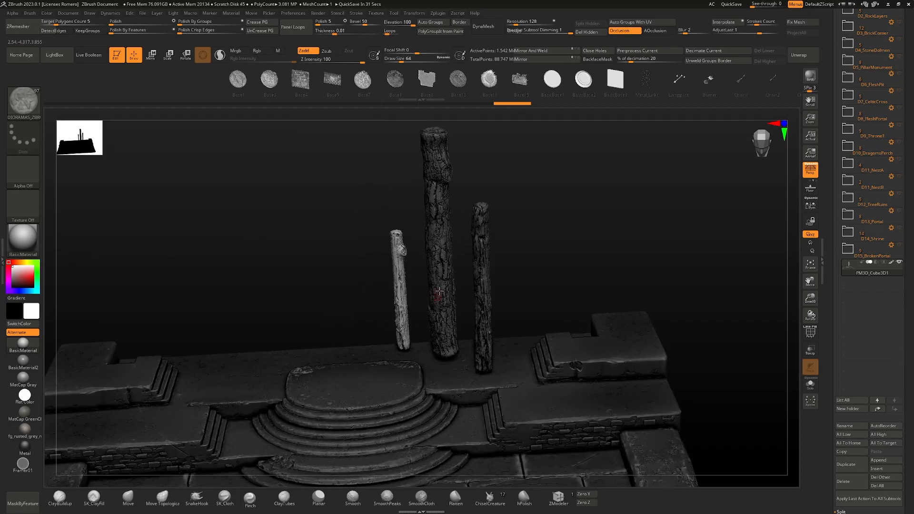
- Insert a log leaning against the tall one and an upright Wood_Pole1 stake behind the round platform
{"action": "key", "text": "m"}
{"action": "key", "text": "m"}
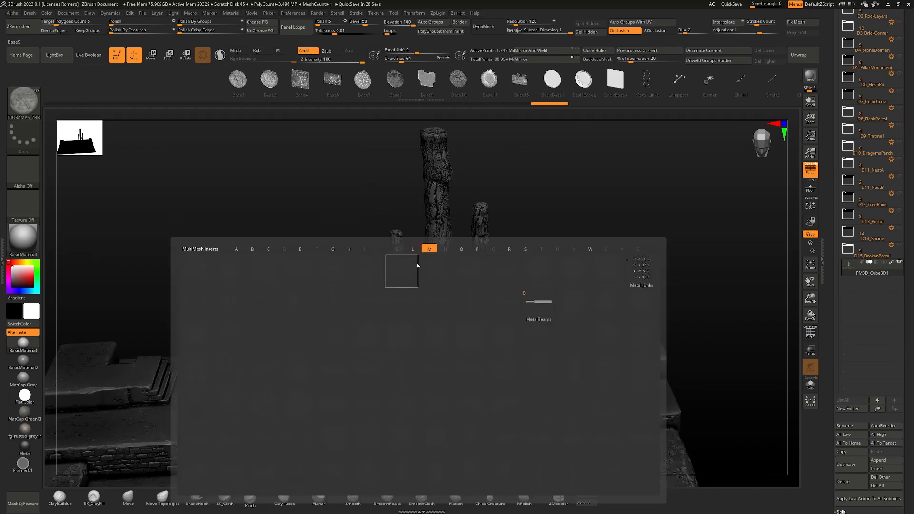
{"action": "key", "text": "m"}
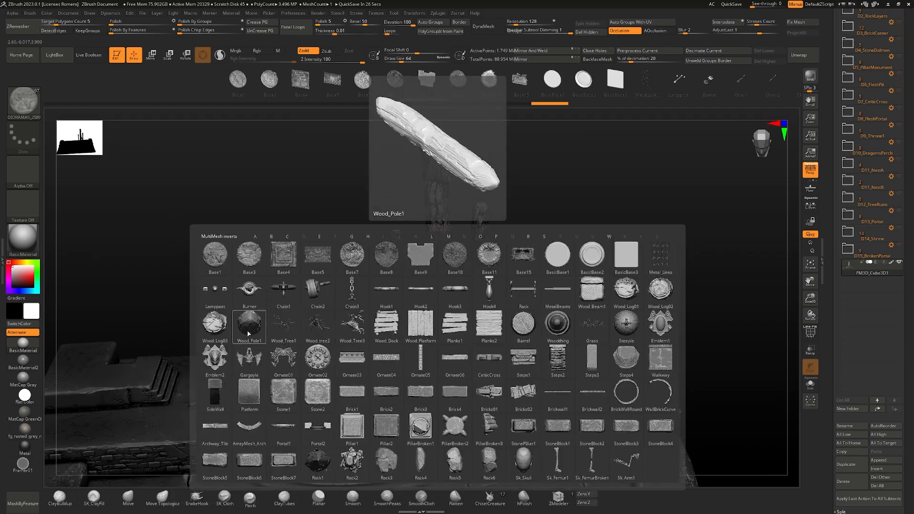
{"action": "left_click", "coordinate": [357, 331]}
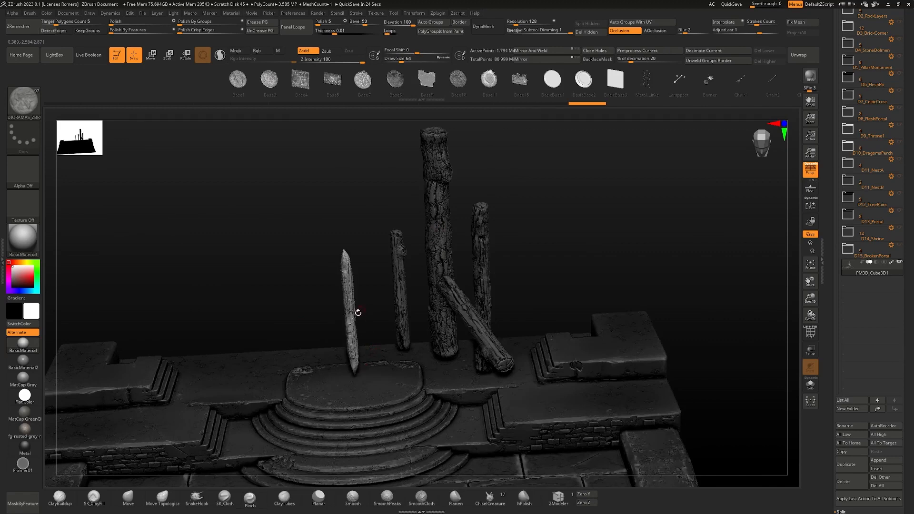
- Insert a smaller and a larger Wood_Tree1 at the back of the stone base, left of the stake
{"action": "key", "text": "m"}
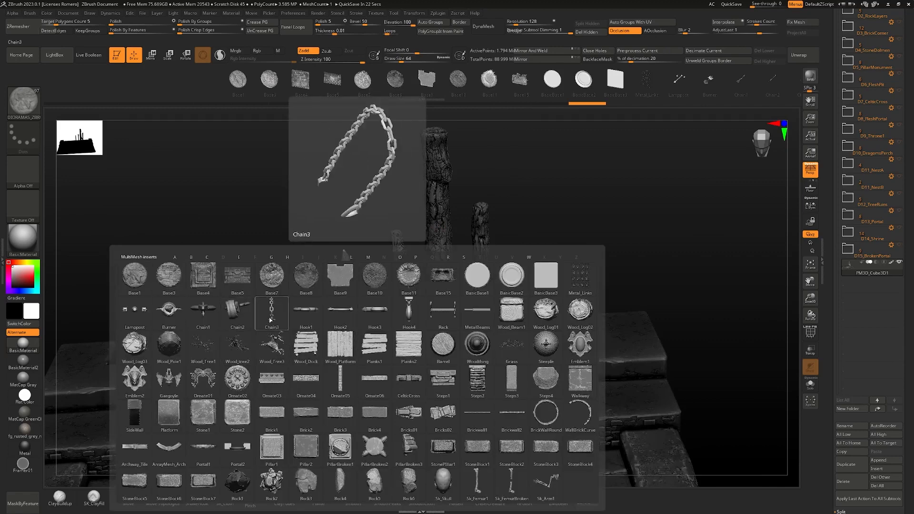
{"action": "left_click", "coordinate": [204, 348]}
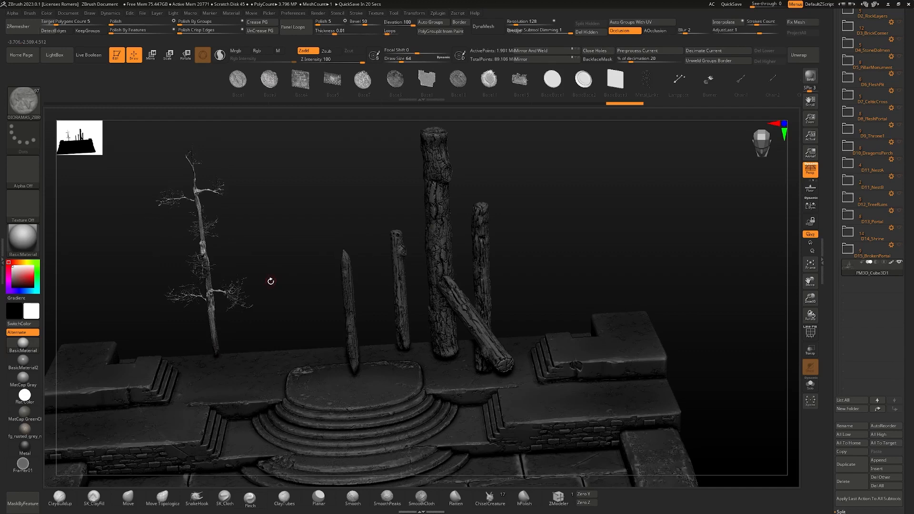
{"action": "left_click_drag", "start_coordinate": [236, 347], "coordinate": [373, 225]}
- Insert a Wood_tree2 on the left stone block, undoing the first placements and redrawing it
{"action": "key", "text": "m"}
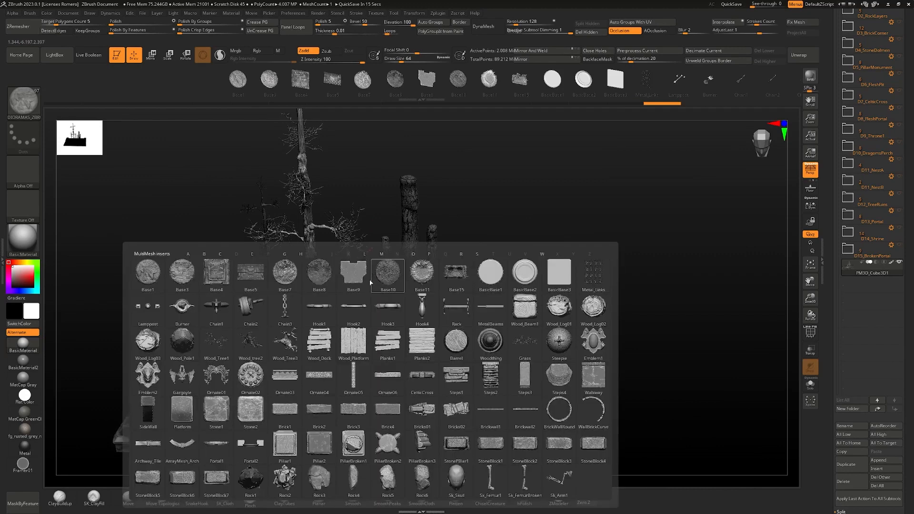
{"action": "left_click", "coordinate": [246, 348]}
{"action": "mouse_move", "coordinate": [238, 231]}
{"action": "left_mouse_down"}
{"action": "mouse_move", "coordinate": [265, 241]}
{"action": "mouse_move", "coordinate": [267, 265]}
{"action": "left_mouse_up"}
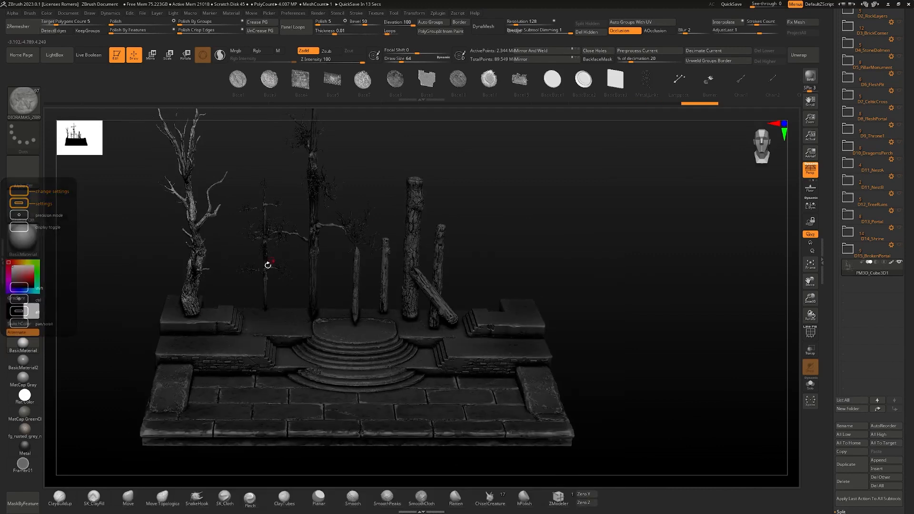
{"action": "key", "text": "ctrl+z"}
{"action": "mouse_move", "coordinate": [177, 303]}
{"action": "left_mouse_down"}
{"action": "mouse_move", "coordinate": [199, 325]}
{"action": "mouse_move", "coordinate": [183, 247]}
{"action": "mouse_move", "coordinate": [173, 267]}
{"action": "left_mouse_up"}
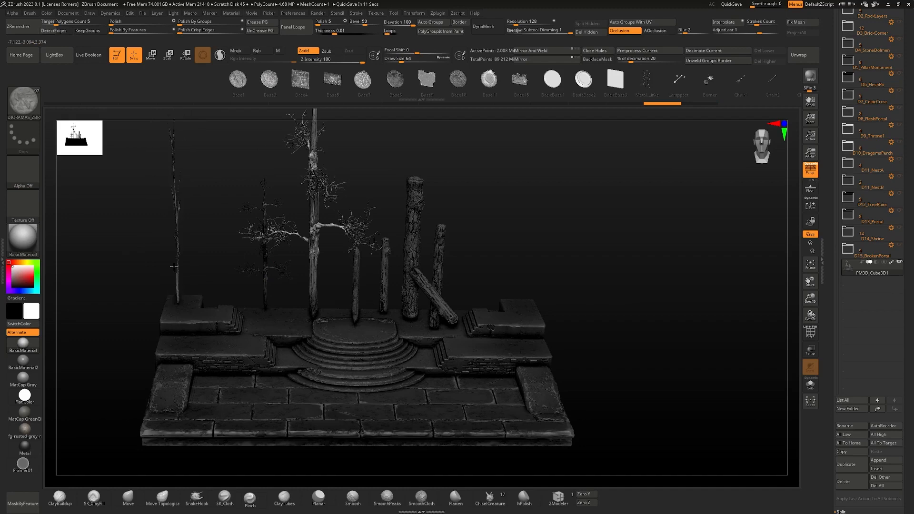
{"action": "key", "text": "ctrl+z"}
{"action": "key", "text": "Right"}
{"action": "left_click_drag", "start_coordinate": [187, 302], "coordinate": [276, 304]}
{"action": "key", "text": "e"}
{"action": "key", "text": "q"}
{"action": "right_click_drag", "start_coordinate": [374, 288], "coordinate": [364, 332], "text": "ctrl"}
- Insert a large Wood_Tree3 at the right end of the stone base
{"action": "key", "text": "m"}
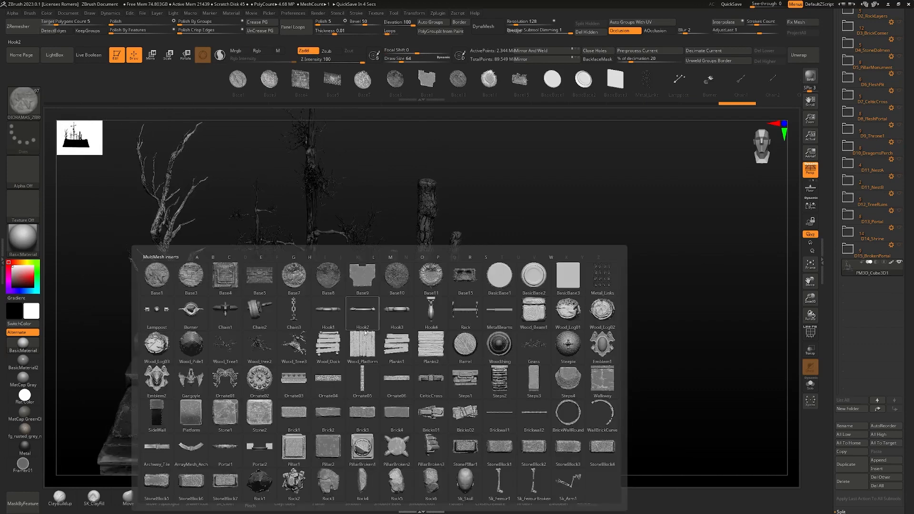
{"action": "left_click", "coordinate": [302, 352]}
{"action": "left_click_drag", "start_coordinate": [569, 329], "coordinate": [638, 430]}
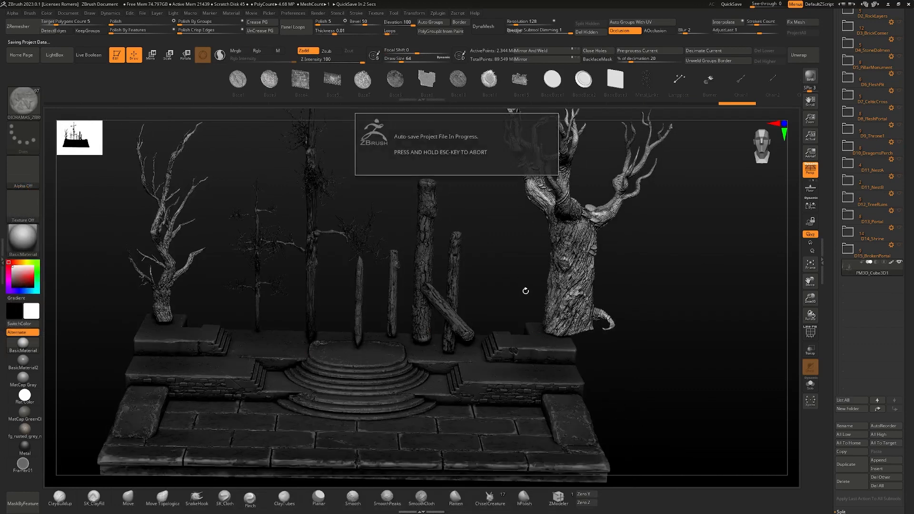
{"action": "mouse_move", "coordinate": [495, 269]}
{"action": "right_mouse_down"}
{"action": "mouse_move", "coordinate": [410, 252]}
{"action": "mouse_move", "coordinate": [557, 278]}
{"action": "mouse_move", "coordinate": [521, 313]}
{"action": "mouse_move", "coordinate": [560, 339]}
{"action": "mouse_move", "coordinate": [521, 309]}
{"action": "right_mouse_up"}
- Undo the tree and stake insertions back to the standing and leaning logs
{"action": "key", "text": "ctrl+z"}
{"action": "key", "text": "ctrl+z"}
{"action": "key", "text": "ctrl+z"}
{"action": "key", "text": "ctrl+z"}
{"action": "key", "text": "ctrl+z"}
{"action": "key", "text": "ctrl+z"}
{"action": "key", "text": "ctrl+z"}
{"action": "key", "text": "ctrl+z"}
{"action": "key", "text": "ctrl+z"}
- Insert Wood_Dock parts on the paved floor at the left, replacing the first large one with a row of smaller sections
{"action": "key", "text": "m"}
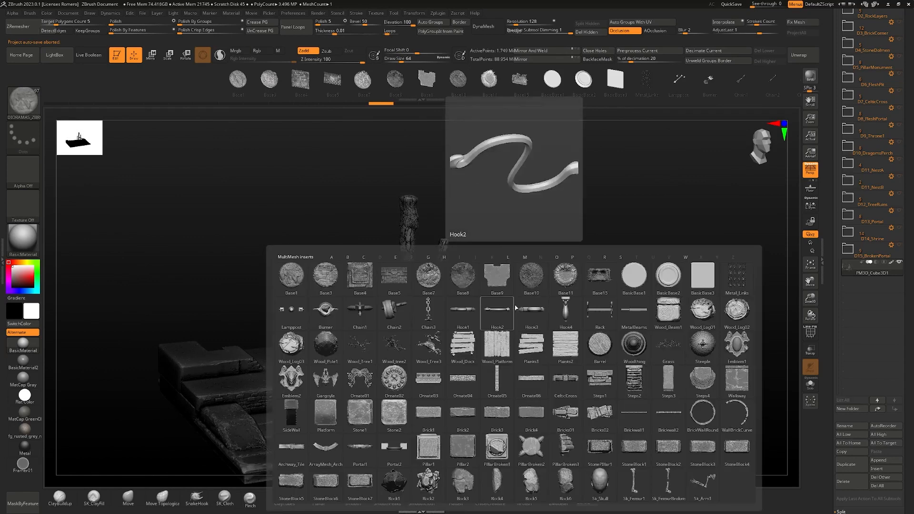
{"action": "left_click", "coordinate": [463, 343]}
{"action": "mouse_move", "coordinate": [482, 340]}
{"action": "right_mouse_down", "text": "alt"}
{"action": "mouse_move", "coordinate": [518, 238]}
{"action": "mouse_move", "coordinate": [514, 290]}
{"action": "mouse_move", "coordinate": [476, 342]}
{"action": "right_mouse_up", "text": "alt"}
{"action": "left_click_drag", "start_coordinate": [376, 308], "coordinate": [442, 347]}
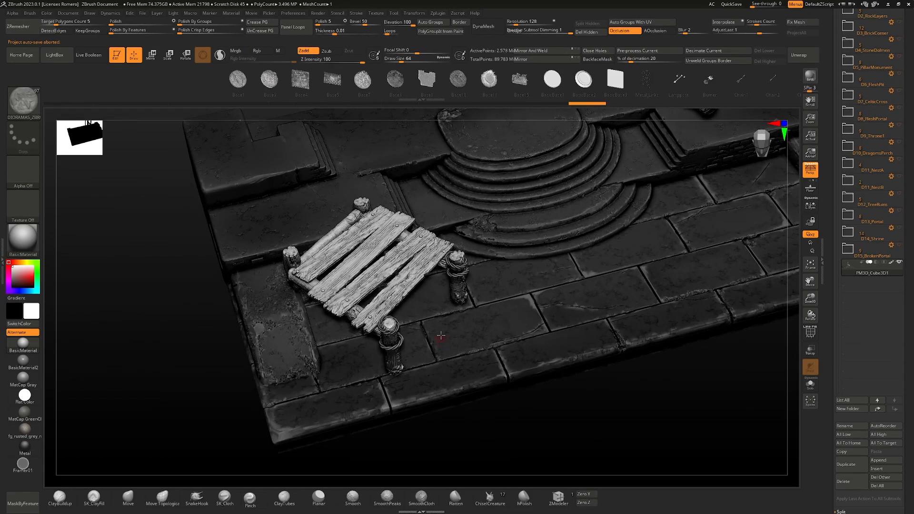
{"action": "key", "text": "ctrl+z"}
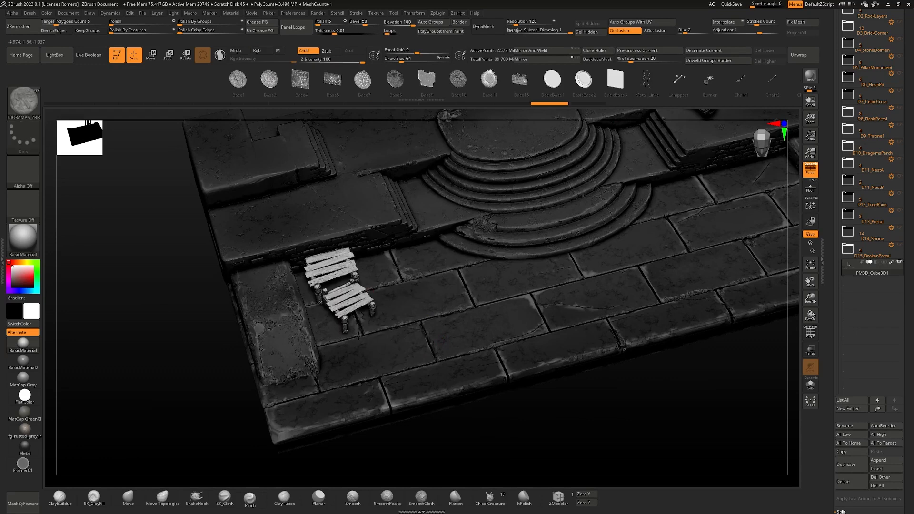
{"action": "left_click_drag", "start_coordinate": [401, 367], "coordinate": [456, 383]}
{"action": "right_click_drag", "start_coordinate": [404, 294], "coordinate": [470, 316], "text": "ctrl"}
- Undo all the Wood_Dock sections on the paved floor
{"action": "key", "text": "ctrl+z"}
{"action": "key", "text": "ctrl+z"}
{"action": "key", "text": "ctrl+z"}
{"action": "key", "text": "ctrl+z"}
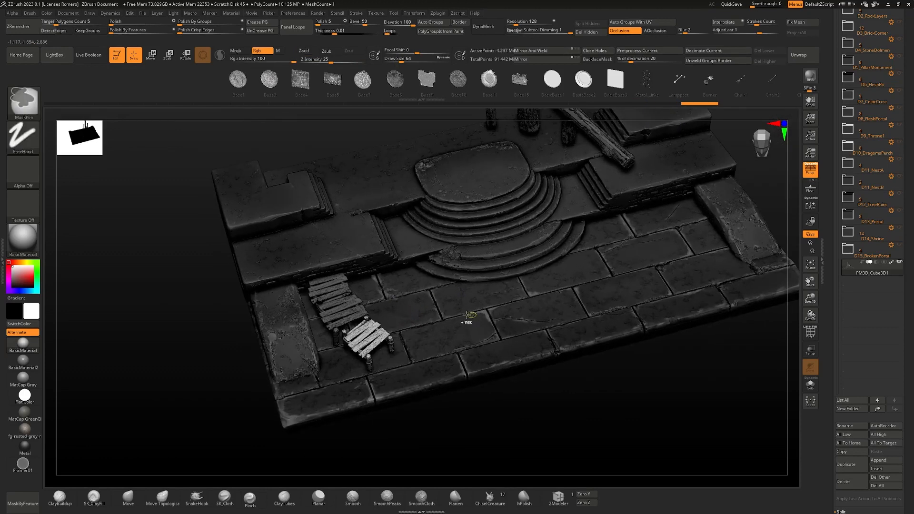
- Insert a Wood_Platform part and some Planks1 parts on the paved floor at the left
{"action": "key", "text": "m"}
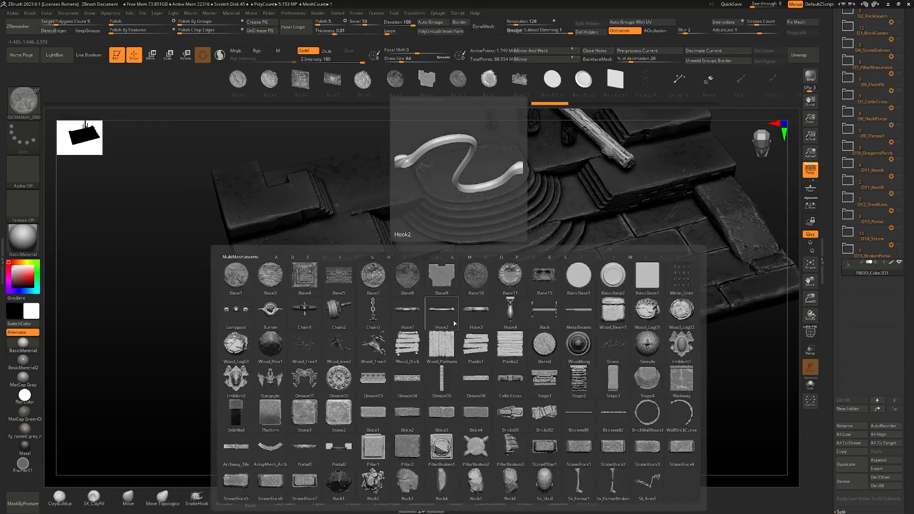
{"action": "left_click", "coordinate": [445, 346]}
{"action": "left_click_drag", "start_coordinate": [361, 315], "coordinate": [371, 354]}
{"action": "mouse_move", "coordinate": [415, 314]}
{"action": "right_mouse_down", "text": "ctrl"}
{"action": "mouse_move", "coordinate": [422, 330]}
{"action": "mouse_move", "coordinate": [410, 328]}
{"action": "right_mouse_up", "text": "ctrl"}
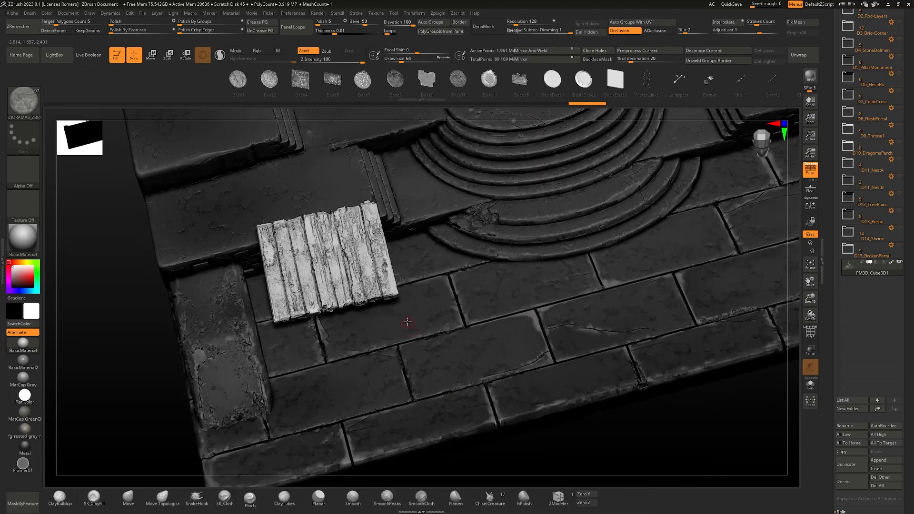
{"action": "key", "text": "m"}
{"action": "left_click", "coordinate": [424, 342]}
{"action": "left_click_drag", "start_coordinate": [423, 329], "coordinate": [431, 353]}
{"action": "left_click_drag", "start_coordinate": [373, 383], "coordinate": [447, 355]}
{"action": "right_click_drag", "start_coordinate": [443, 352], "coordinate": [420, 282], "text": "ctrl"}
- Undo the wooden platform and plank insertions on the paved floor
{"action": "key", "text": "ctrl+z"}
{"action": "key", "text": "ctrl+z"}
{"action": "key", "text": "ctrl+z"}
{"action": "key", "text": "ctrl+z"}
{"action": "key", "text": "ctrl+shift+a"}
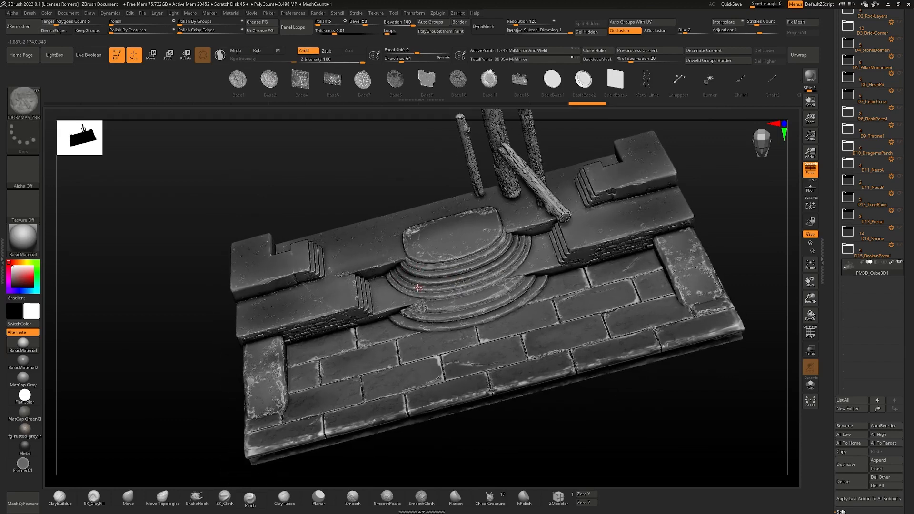
- Try a Planks2 part on the paved floor and undo it
{"action": "key", "text": "m"}
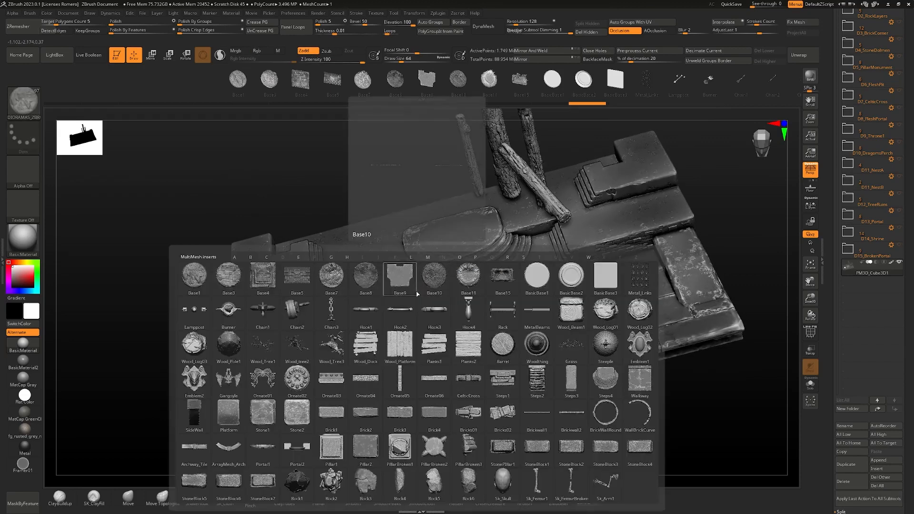
{"action": "left_click", "coordinate": [466, 354]}
{"action": "left_click_drag", "start_coordinate": [372, 355], "coordinate": [399, 297]}
{"action": "mouse_move", "coordinate": [398, 247]}
{"action": "right_mouse_down"}
{"action": "mouse_move", "coordinate": [391, 276]}
{"action": "mouse_move", "coordinate": [384, 262]}
{"action": "right_mouse_up"}
{"action": "key", "text": "ctrl+z"}
- Try one large Barrel on the paved floor, undo it, and insert several smaller barrels on the left side of the base
{"action": "key", "text": "m"}
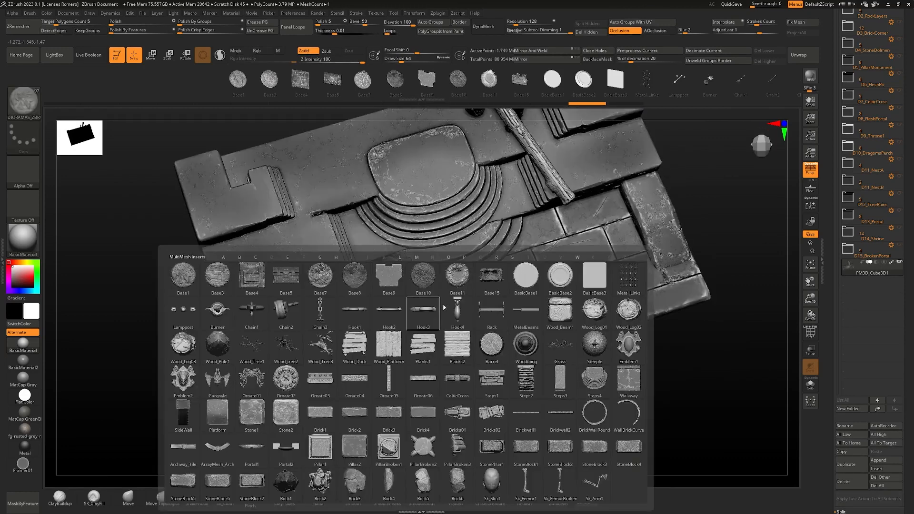
{"action": "left_click", "coordinate": [484, 342]}
{"action": "left_click_drag", "start_coordinate": [373, 304], "coordinate": [394, 329]}
{"action": "mouse_move", "coordinate": [394, 324]}
{"action": "right_mouse_down"}
{"action": "mouse_move", "coordinate": [388, 256]}
{"action": "mouse_move", "coordinate": [406, 290]}
{"action": "right_mouse_up"}
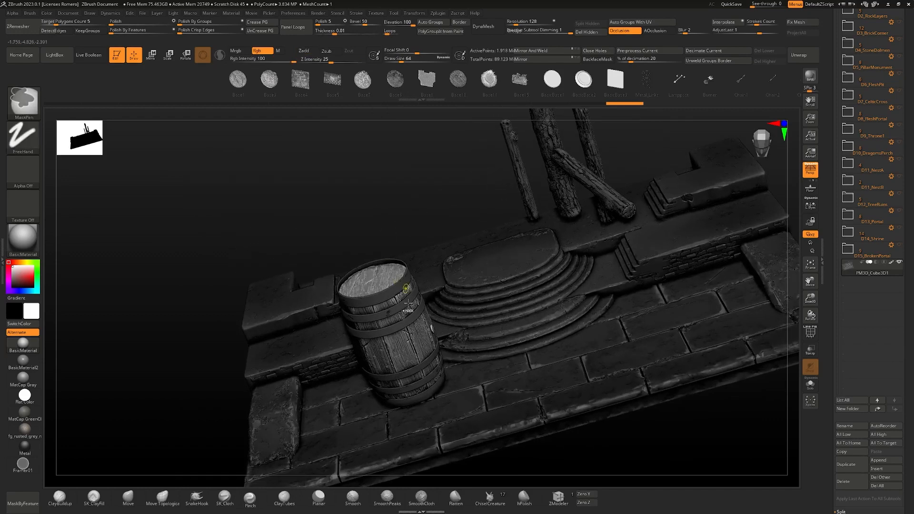
{"action": "key", "text": "ctrl+z"}
{"action": "left_click_drag", "start_coordinate": [344, 318], "coordinate": [407, 265]}
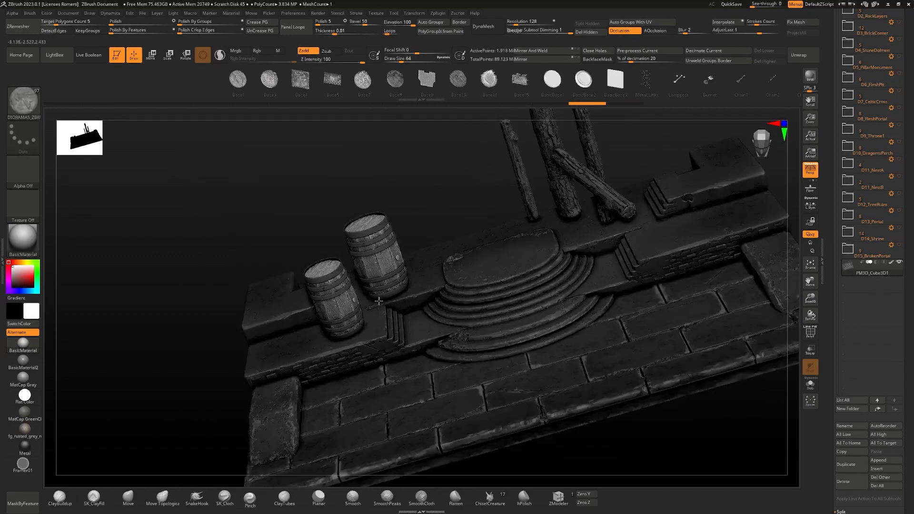
{"action": "left_click_drag", "start_coordinate": [373, 315], "coordinate": [389, 298]}
{"action": "left_click_drag", "start_coordinate": [343, 386], "coordinate": [380, 364]}
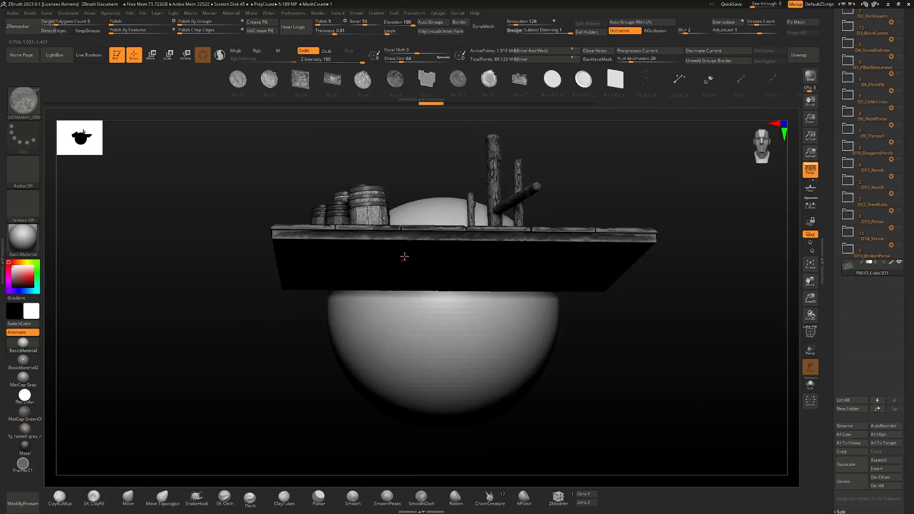
- Clear the barrels, then try the Woodthing part on the left side of the base and undo it
{"action": "right_click_drag", "start_coordinate": [404, 257], "coordinate": [416, 278]}
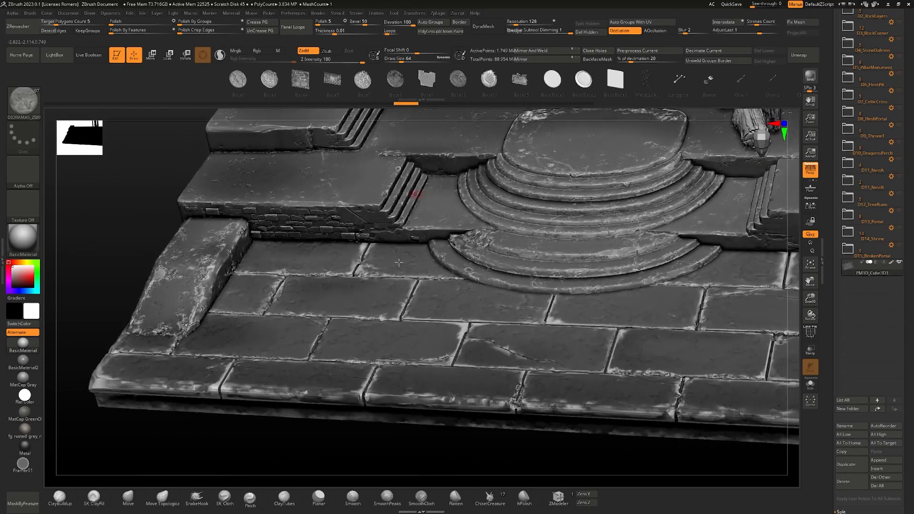
{"action": "right_click_drag", "start_coordinate": [398, 262], "coordinate": [390, 243]}
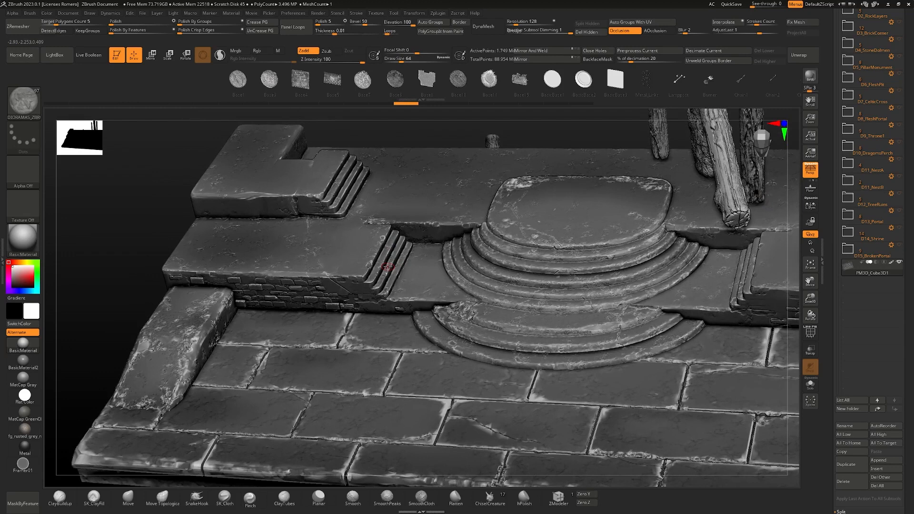
{"action": "right_click_drag", "start_coordinate": [212, 232], "coordinate": [248, 250]}
{"action": "key", "text": "m"}
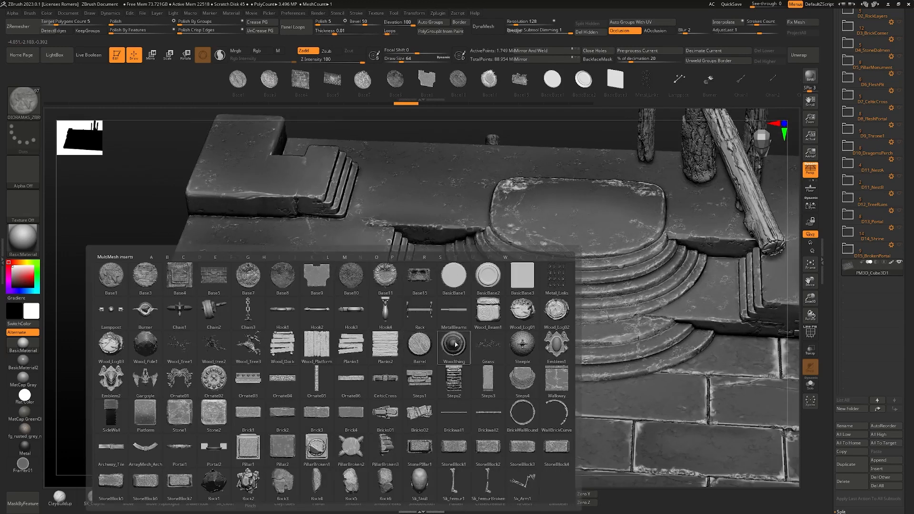
{"action": "right_click_drag", "start_coordinate": [373, 157], "coordinate": [331, 277]}
{"action": "key", "text": "ctrl+z"}
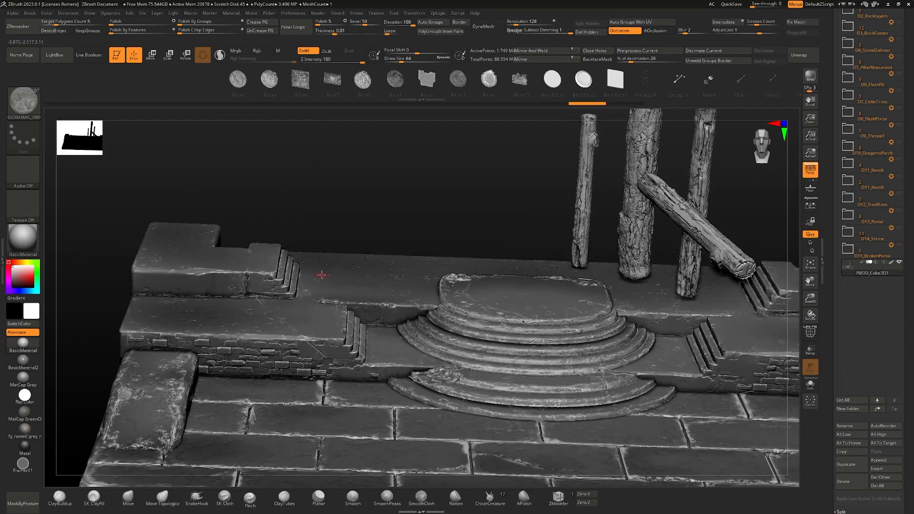
- Insert several Grass clumps in different sizes and angles on the left ledges of the stone base
{"action": "key", "text": "m"}
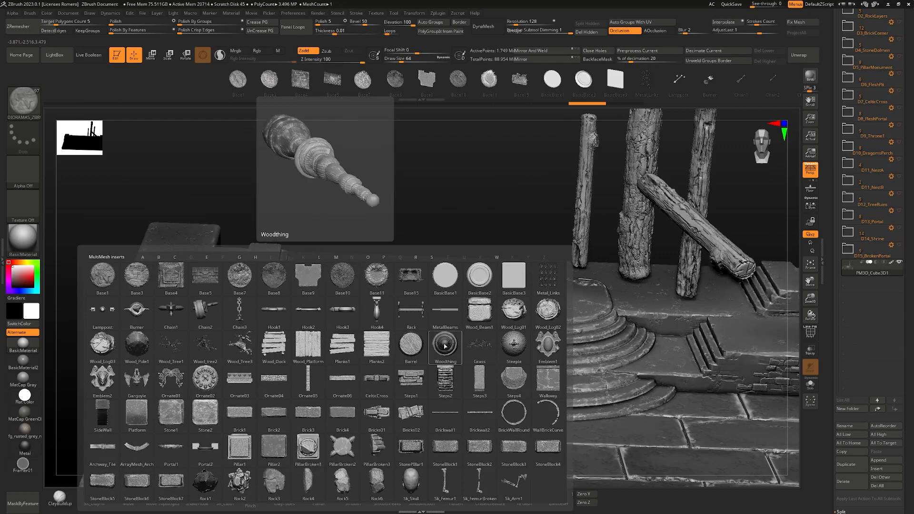
{"action": "left_click", "coordinate": [478, 346]}
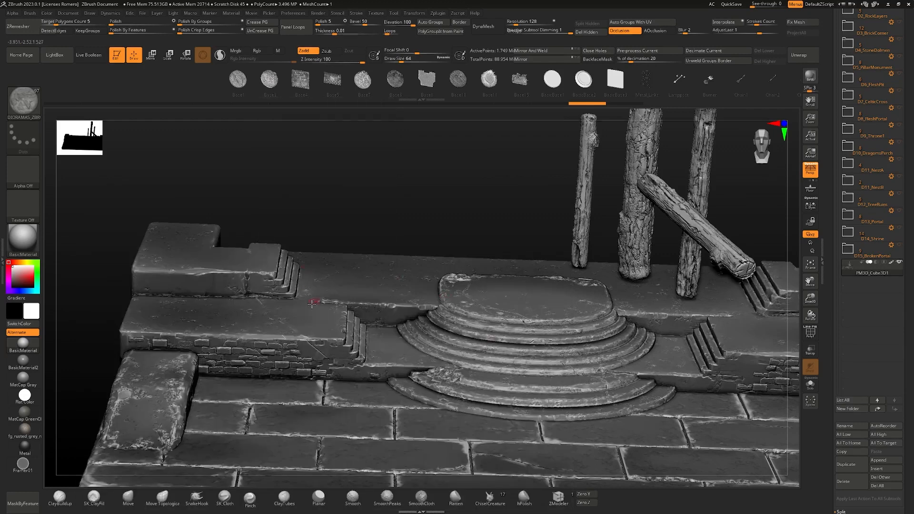
{"action": "left_click_drag", "start_coordinate": [340, 295], "coordinate": [294, 230]}
{"action": "left_click_drag", "start_coordinate": [314, 323], "coordinate": [371, 328]}
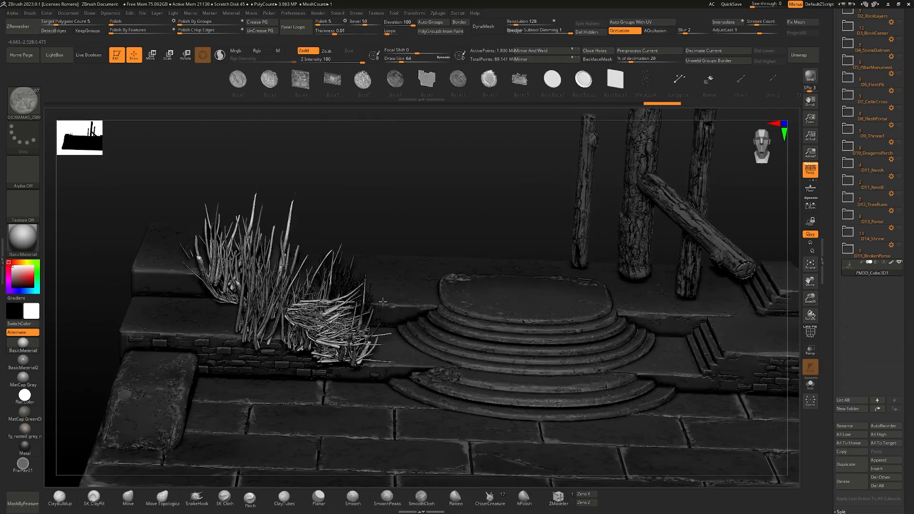
{"action": "right_click_drag", "start_coordinate": [370, 271], "coordinate": [347, 274], "text": "ctrl"}
- Undo the grass clumps and the trial logs back to the single first log
{"action": "key", "text": "ctrl+z"}
{"action": "key", "text": "ctrl+z"}
{"action": "key", "text": "ctrl+z"}
{"action": "key", "text": "ctrl+z"}
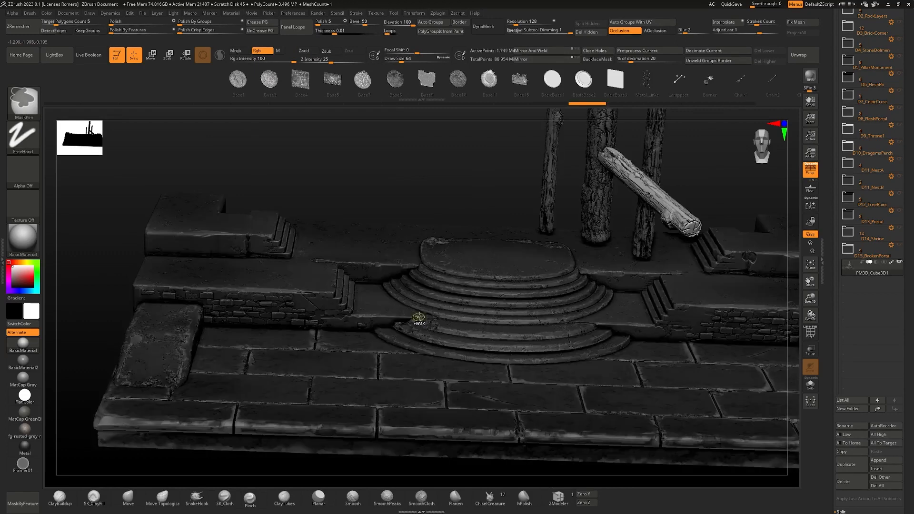
{"action": "key", "text": "ctrl+z"}
{"action": "key", "text": "ctrl+z"}
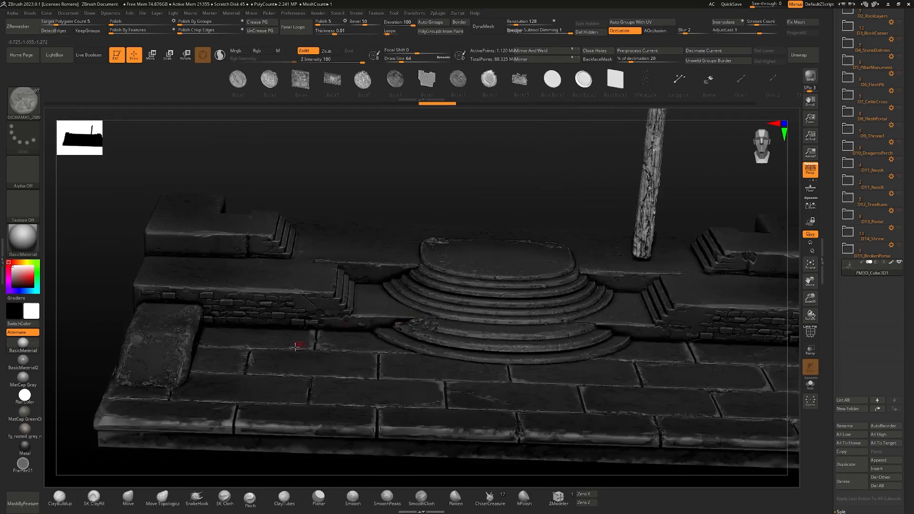
- Remove the last log, and insert several Grass clumps along the foot of the left brick wall and beside the right steps
{"action": "key", "text": "ctrl+z"}
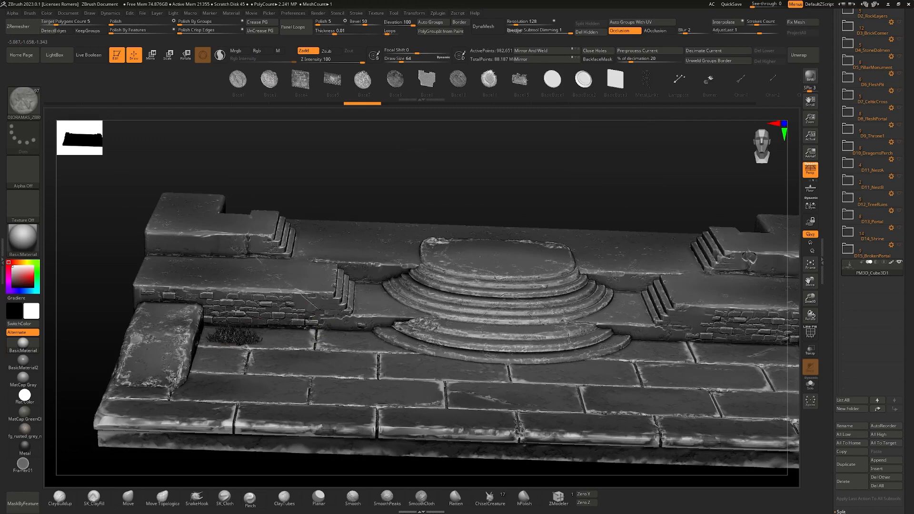
{"action": "key", "text": "ctrl+shift+z"}
{"action": "key", "text": "ctrl+shift+z"}
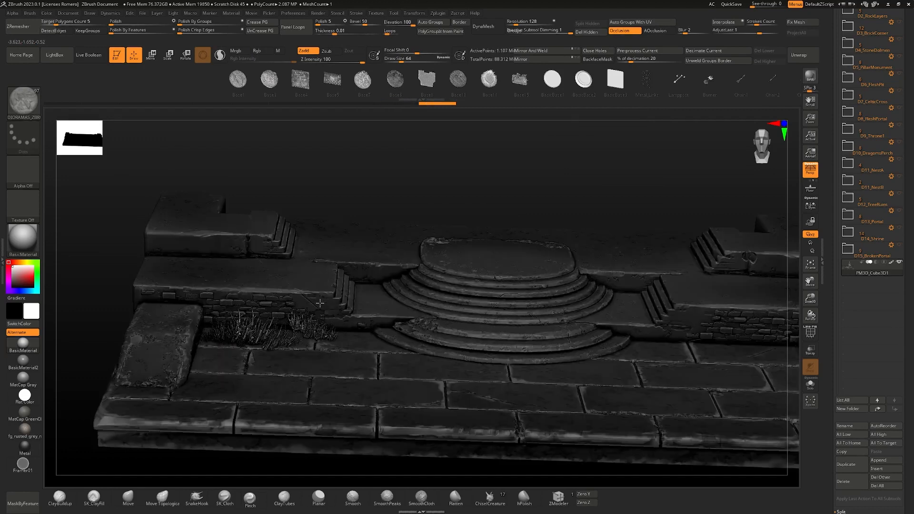
{"action": "key", "text": "ctrl+shift+z"}
{"action": "key", "text": "ctrl+shift+z"}
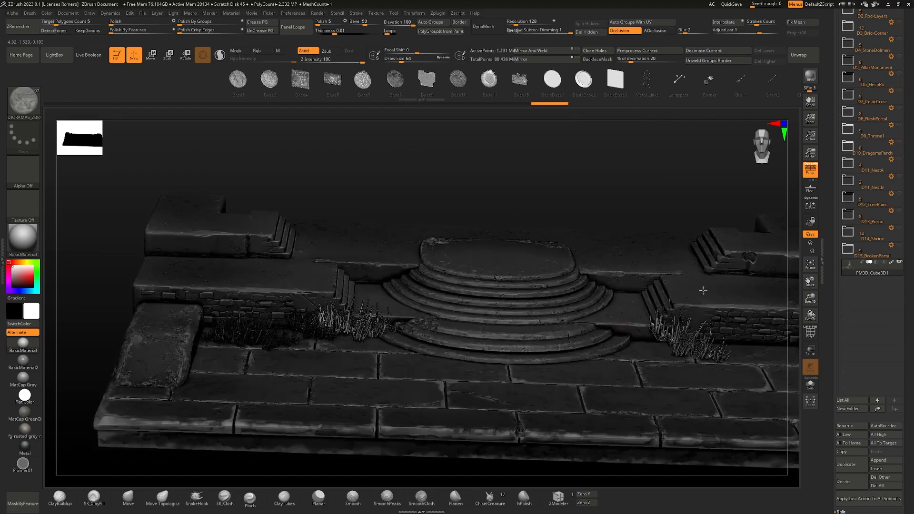
- Extend the Grass along the foot of the right brick wall toward the sloped slab
{"action": "key", "text": "ctrl+shift+z"}
{"action": "key", "text": "ctrl+shift+z"}
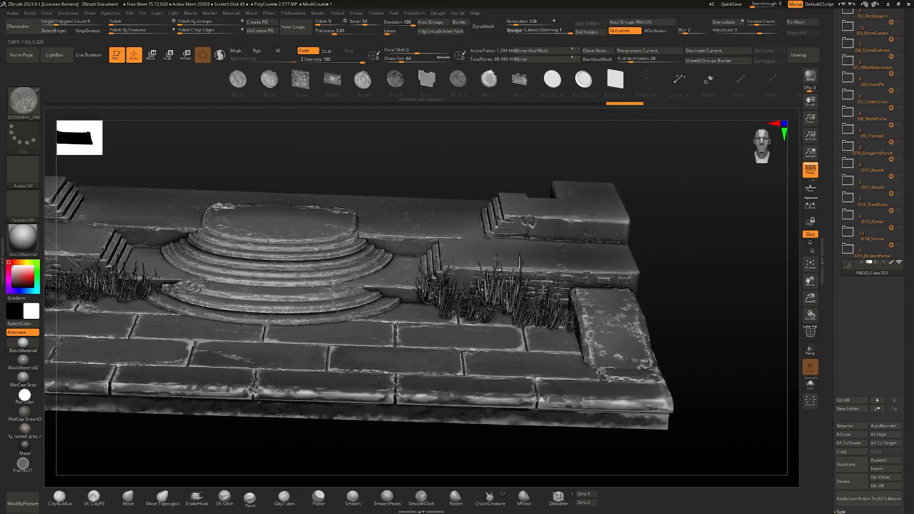
{"action": "key", "text": "ctrl+shift+z"}
{"action": "key", "text": "ctrl+shift+z"}
{"action": "key", "text": "ctrl+shift+z"}
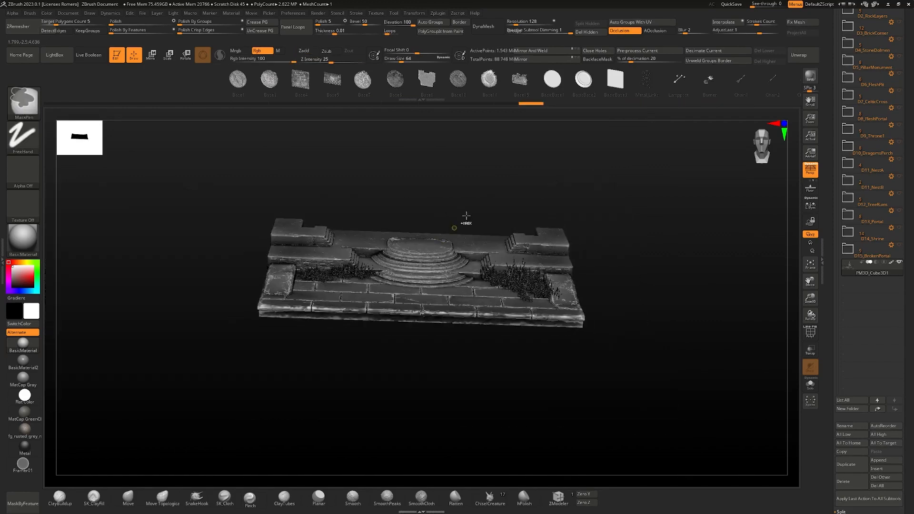
{"action": "mouse_move", "coordinate": [422, 205]}
{"action": "right_mouse_down", "text": "ctrl"}
{"action": "mouse_move", "coordinate": [465, 229]}
{"action": "mouse_move", "coordinate": [390, 260]}
{"action": "mouse_move", "coordinate": [510, 292]}
{"action": "mouse_move", "coordinate": [508, 280]}
{"action": "right_mouse_up", "text": "ctrl"}
- Try additional Grass clumps on the paving in front of the left wall and beside the right slab, and undo them
{"action": "key", "text": "ctrl+shift+z"}
{"action": "key", "text": "ctrl+shift+z"}
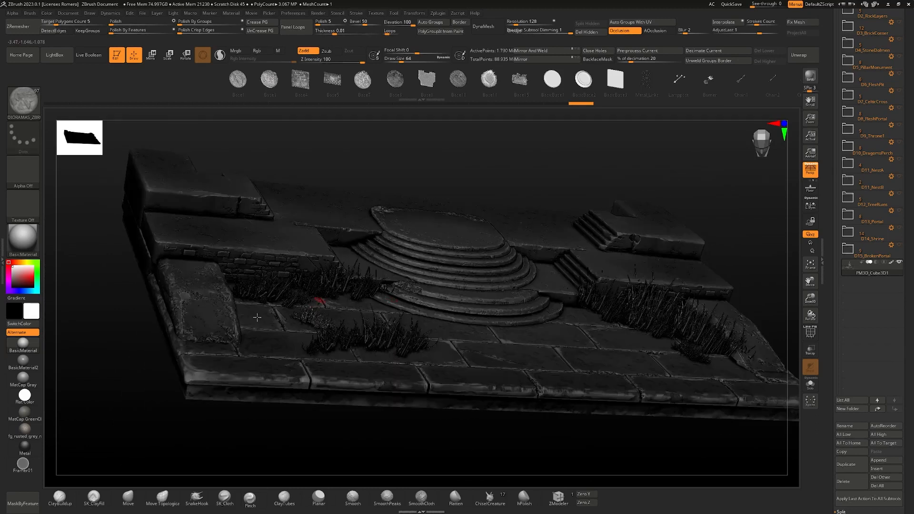
{"action": "key", "text": "ctrl+shift+z"}
{"action": "key", "text": "ctrl+shift+z"}
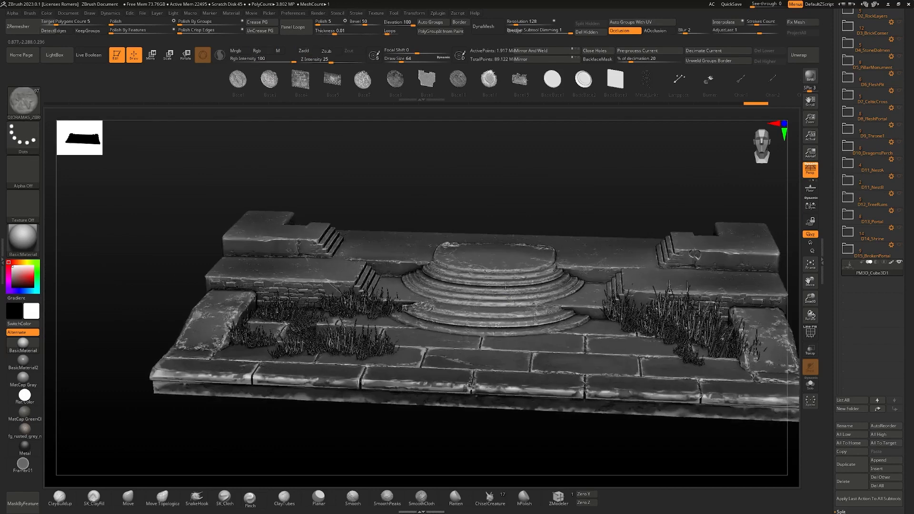
{"action": "right_click_drag", "start_coordinate": [512, 286], "coordinate": [504, 289]}
{"action": "key", "text": "ctrl+a"}
{"action": "key", "text": "ctrl+z"}
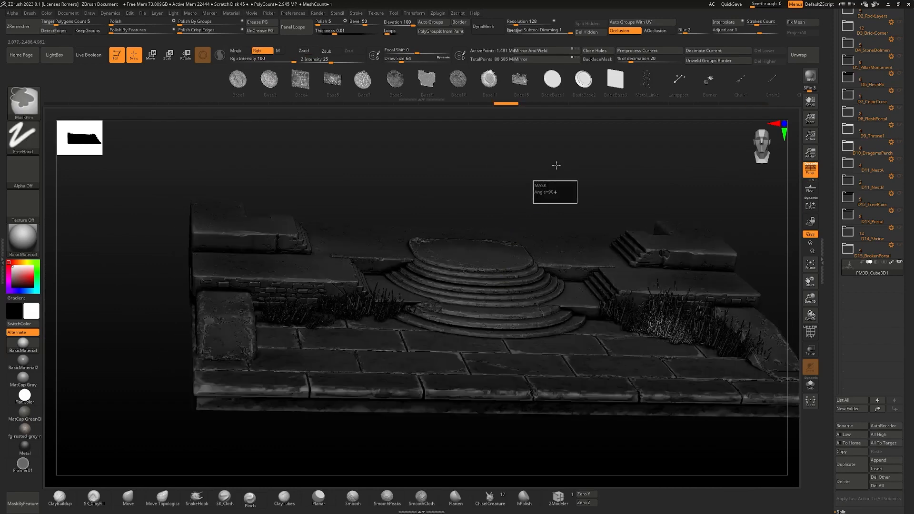
- Try the Steeple part on top of the central stepped platform and undo it
{"action": "key", "text": "m"}
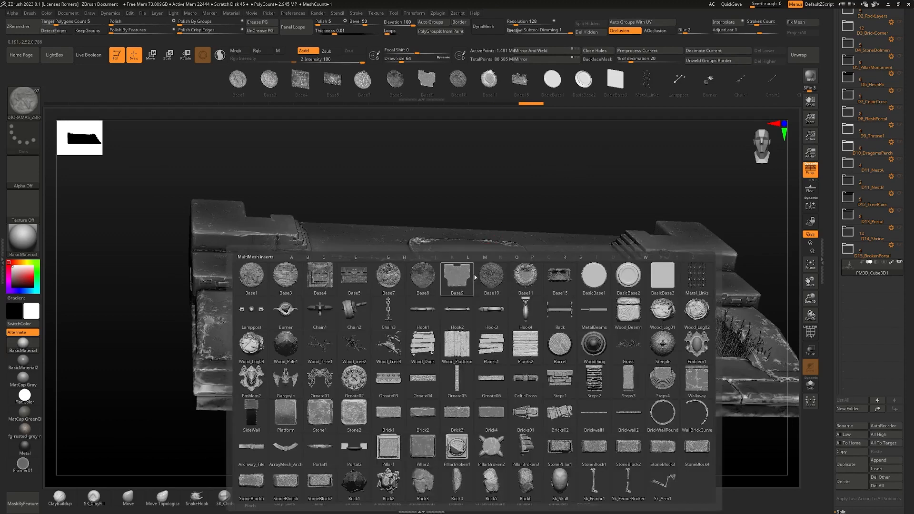
{"action": "left_click", "coordinate": [663, 346]}
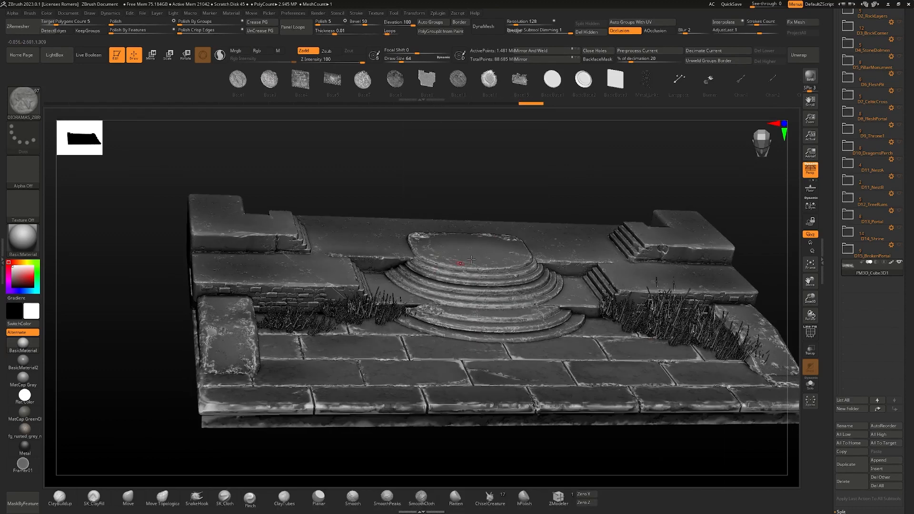
{"action": "left_click_drag", "start_coordinate": [534, 228], "coordinate": [462, 257]}
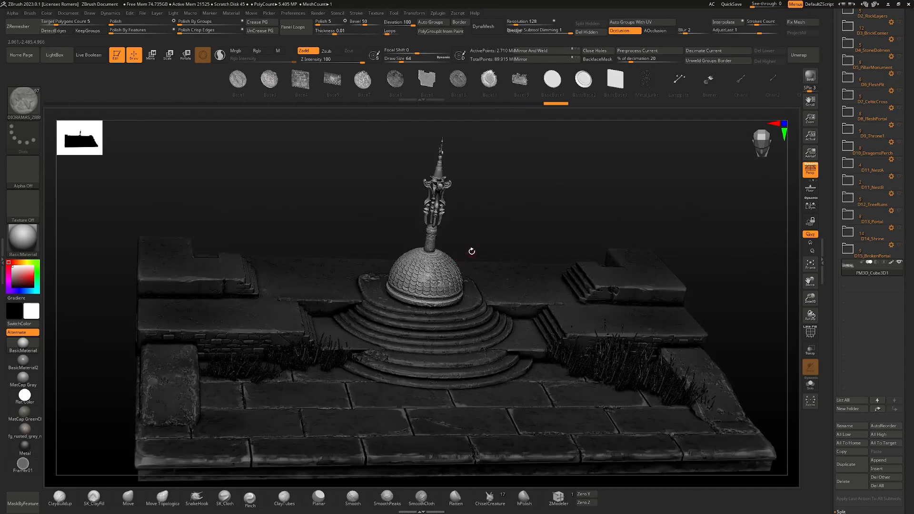
{"action": "key", "text": "ctrl+z"}
- Try the Emblem1 part on the central stepped platform, view it from another angle, and undo it
{"action": "key", "text": "m"}
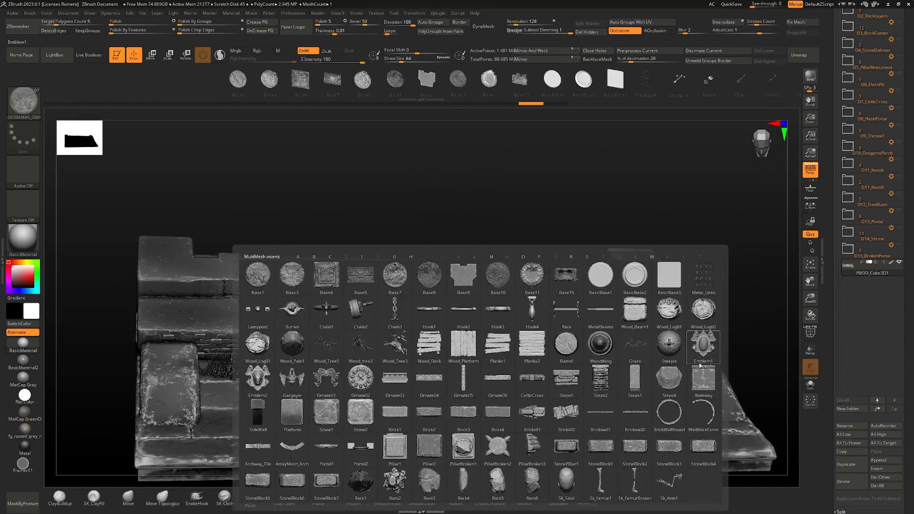
{"action": "left_click", "coordinate": [702, 348]}
{"action": "left_click_drag", "start_coordinate": [408, 301], "coordinate": [429, 281]}
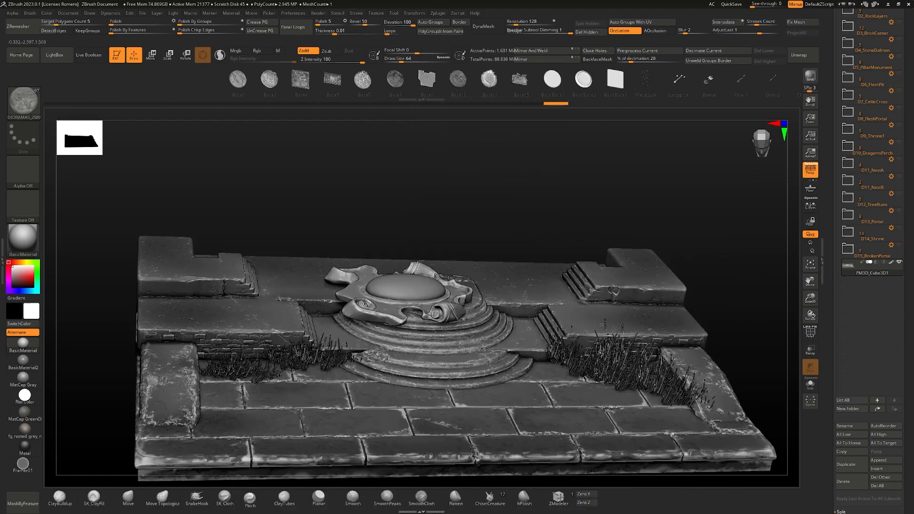
{"action": "right_click_drag", "start_coordinate": [428, 281], "coordinate": [423, 332]}
{"action": "key", "text": "ctrl+z"}
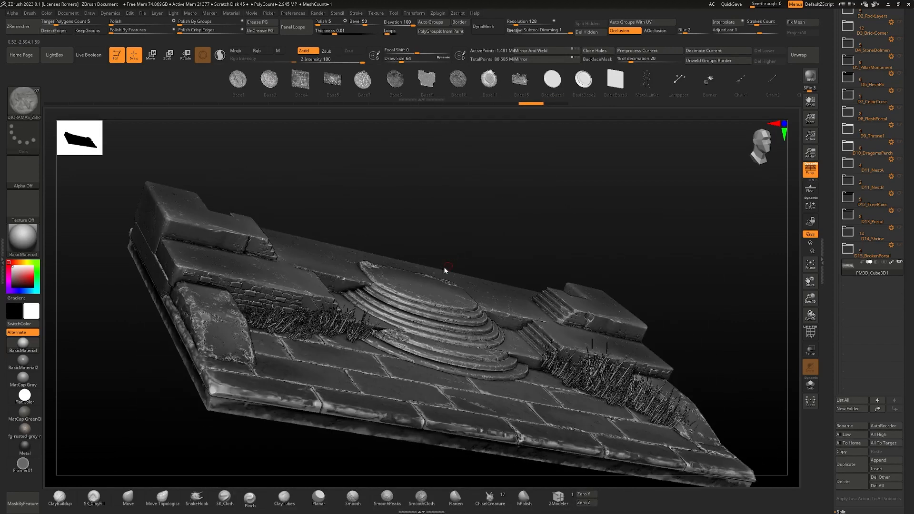
- Try the Emblem2 part on the central stepped platform and undo it
{"action": "key", "text": "m"}
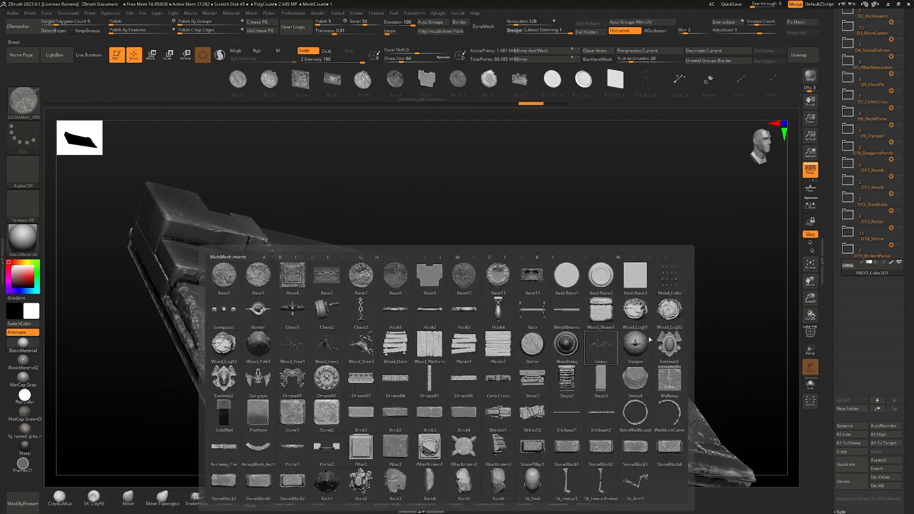
{"action": "left_click", "coordinate": [226, 379]}
{"action": "left_click_drag", "start_coordinate": [403, 292], "coordinate": [437, 275]}
{"action": "mouse_move", "coordinate": [437, 276]}
{"action": "right_mouse_down"}
{"action": "mouse_move", "coordinate": [376, 307]}
{"action": "mouse_move", "coordinate": [402, 306]}
{"action": "right_mouse_up"}
{"action": "key", "text": "ctrl+z"}
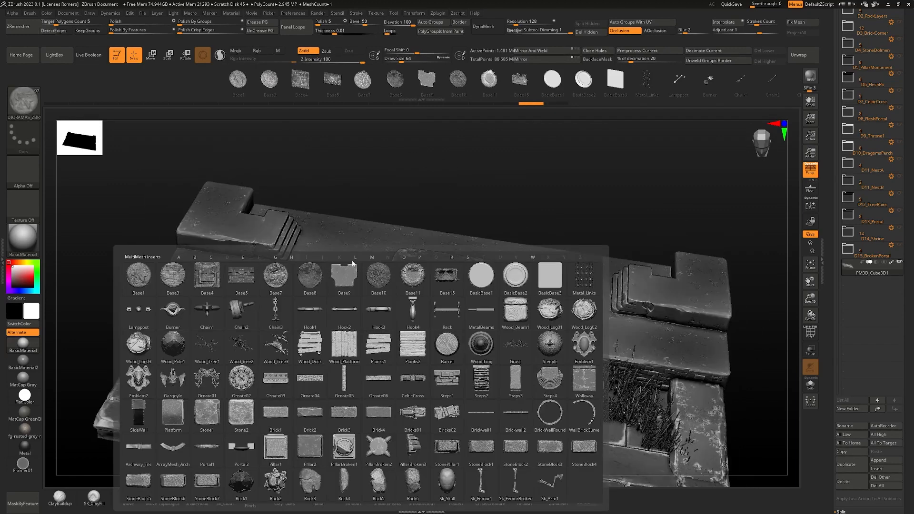
- Try the Ornate04 part on the central platform with the fg_rusted_grey material, and revert both the part and the material
{"action": "key", "text": "m"}
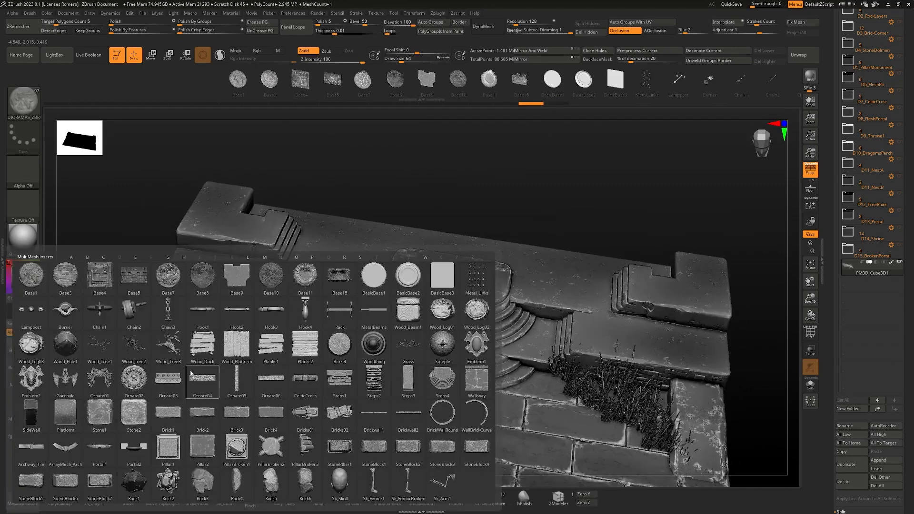
{"action": "mouse_move", "coordinate": [131, 383]}
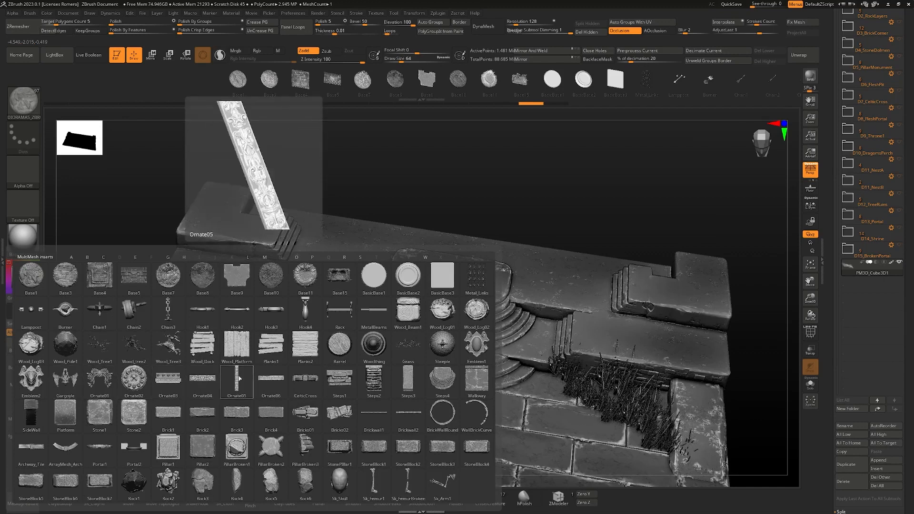
{"action": "left_click", "coordinate": [202, 379]}
{"action": "left_click_drag", "start_coordinate": [454, 278], "coordinate": [490, 296]}
{"action": "mouse_move", "coordinate": [468, 241]}
{"action": "right_mouse_down", "text": "ctrl"}
{"action": "mouse_move", "coordinate": [524, 272]}
{"action": "mouse_move", "coordinate": [429, 334]}
{"action": "mouse_move", "coordinate": [471, 290]}
{"action": "mouse_move", "coordinate": [486, 236]}
{"action": "mouse_move", "coordinate": [415, 281]}
{"action": "mouse_move", "coordinate": [409, 299]}
{"action": "mouse_move", "coordinate": [385, 300]}
{"action": "mouse_move", "coordinate": [399, 251]}
{"action": "right_mouse_up", "text": "ctrl"}
{"action": "left_click", "coordinate": [24, 431]}
{"action": "key", "text": "ctrl+z"}
{"action": "key", "text": "m"}
{"action": "mouse_move", "coordinate": [388, 286]}
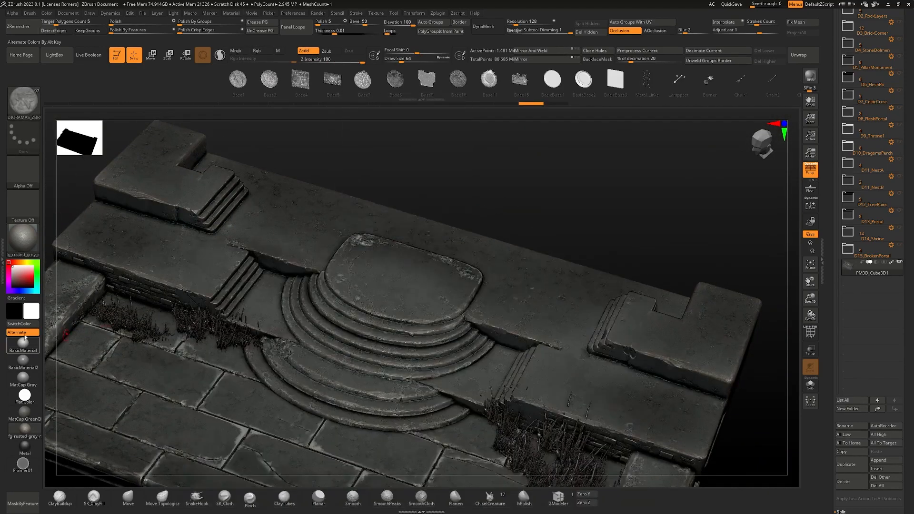
{"action": "left_click", "coordinate": [23, 342]}
- Try the CelticCross part on the central stepped platform and undo it
{"action": "key", "text": "m"}
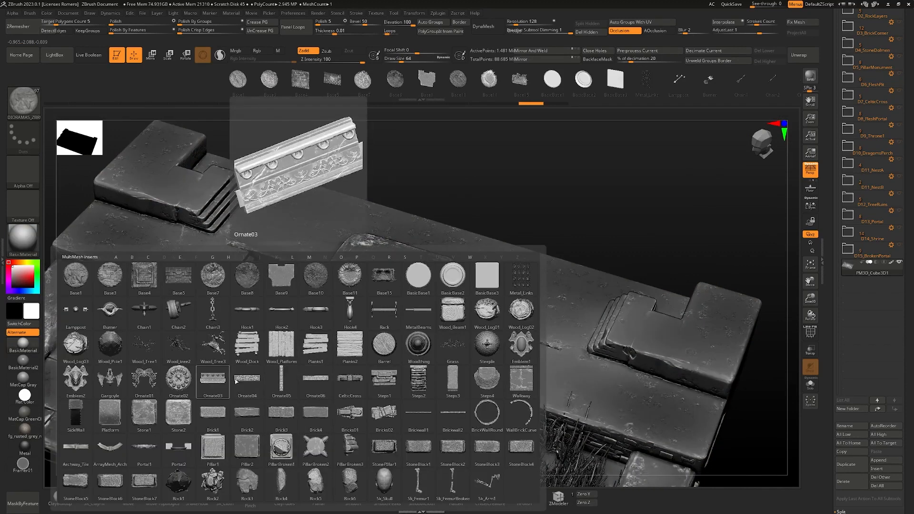
{"action": "left_click", "coordinate": [345, 381]}
{"action": "left_click_drag", "start_coordinate": [434, 281], "coordinate": [457, 257]}
{"action": "mouse_move", "coordinate": [431, 280]}
{"action": "right_mouse_down"}
{"action": "mouse_move", "coordinate": [473, 242]}
{"action": "mouse_move", "coordinate": [415, 301]}
{"action": "mouse_move", "coordinate": [388, 306]}
{"action": "right_mouse_up"}
{"action": "key", "text": "ctrl+z"}
{"action": "right_click_drag", "start_coordinate": [433, 258], "coordinate": [400, 260]}
{"action": "key", "text": "ctrl+z"}
- Insert the Steps1 part on the paving left of the central round stairs
{"action": "key", "text": "m"}
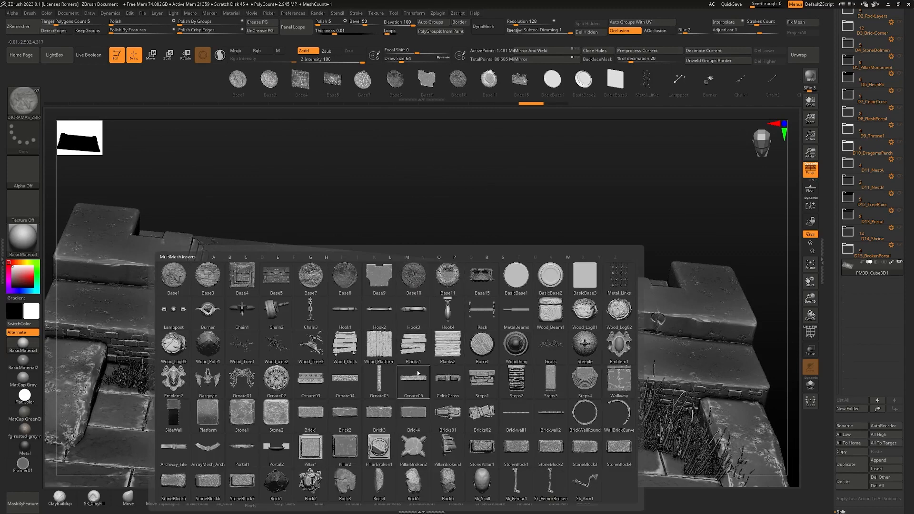
{"action": "left_click", "coordinate": [479, 375]}
{"action": "right_click_drag", "start_coordinate": [429, 313], "coordinate": [428, 240], "text": "alt"}
{"action": "left_click_drag", "start_coordinate": [281, 338], "coordinate": [231, 356]}
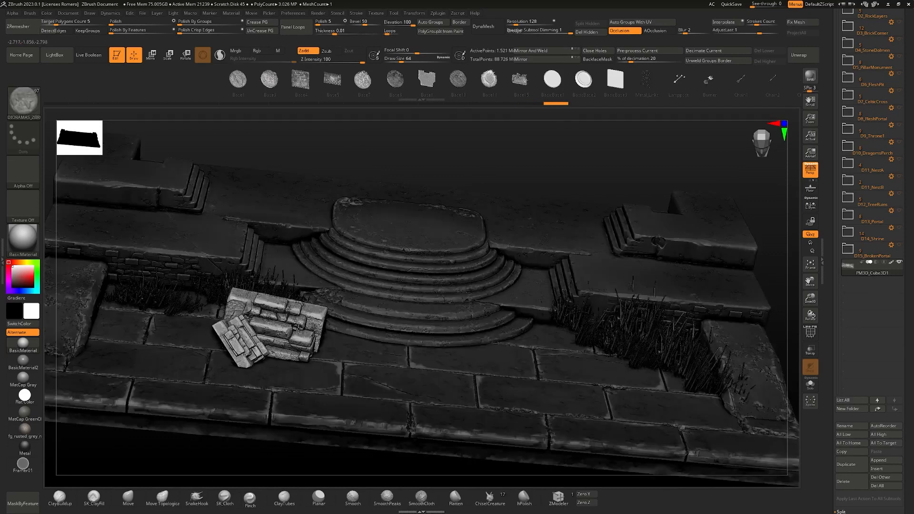
- Undo the last insertions and try placing the Steps1 and Steps2 meshes on the pavement before the round stairs
{"action": "key", "text": "ctrl+z"}
{"action": "key", "text": "ctrl+z"}
{"action": "left_click_drag", "start_coordinate": [314, 345], "coordinate": [236, 354]}
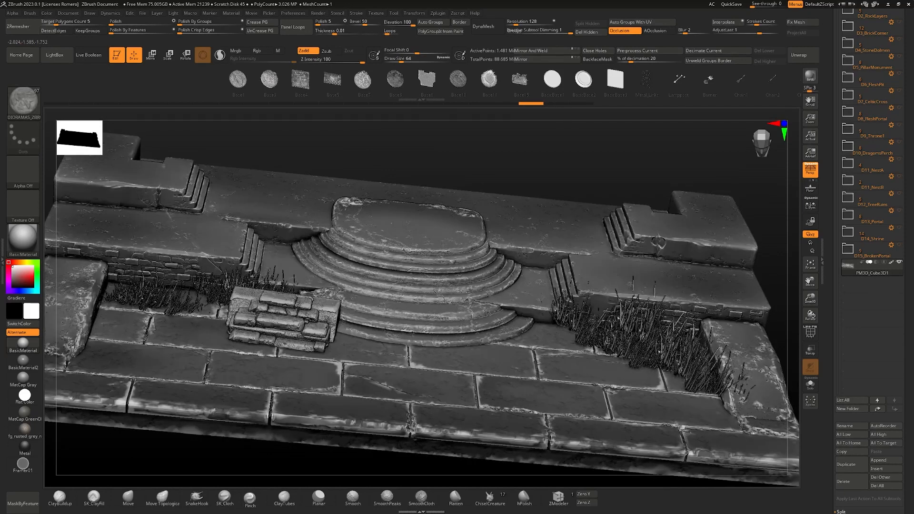
{"action": "key", "text": "m"}
{"action": "left_click", "coordinate": [481, 372]}
{"action": "left_click_drag", "start_coordinate": [390, 291], "coordinate": [363, 408]}
{"action": "key", "text": "ctrl+z"}
- Try placing the Steps3 and Steps4 insert meshes at separate spots on the pavement
{"action": "key", "text": "m"}
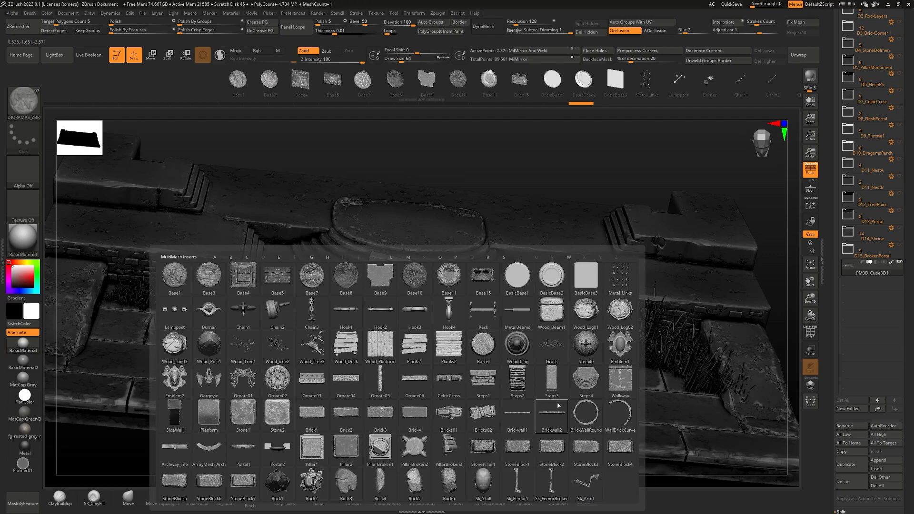
{"action": "left_click", "coordinate": [551, 381]}
{"action": "left_click_drag", "start_coordinate": [496, 381], "coordinate": [476, 391]}
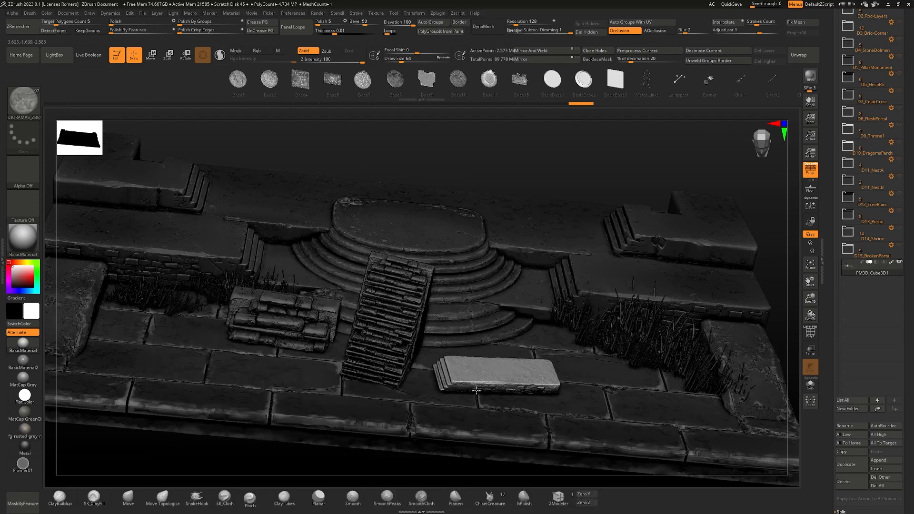
{"action": "key", "text": "m"}
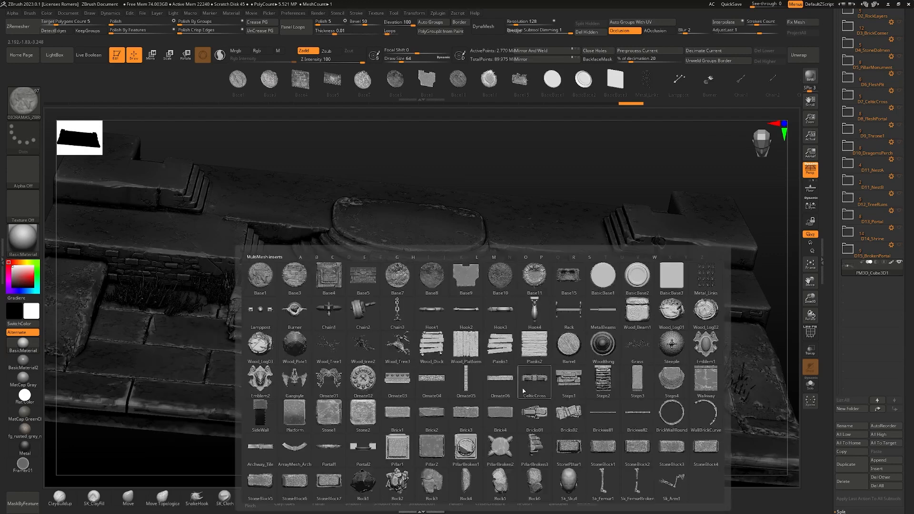
{"action": "left_click", "coordinate": [672, 381]}
{"action": "left_click_drag", "start_coordinate": [189, 370], "coordinate": [224, 378]}
{"action": "mouse_move", "coordinate": [228, 338]}
{"action": "right_mouse_down"}
{"action": "mouse_move", "coordinate": [214, 352]}
{"action": "mouse_move", "coordinate": [224, 327]}
{"action": "right_mouse_up"}
{"action": "left_click_drag", "start_coordinate": [671, 247], "coordinate": [685, 267], "text": "ctrl"}
{"action": "right_click_drag", "start_coordinate": [388, 209], "coordinate": [386, 250]}
{"action": "mouse_move", "coordinate": [320, 324]}
{"action": "right_mouse_down", "text": "ctrl"}
{"action": "mouse_move", "coordinate": [333, 376]}
{"action": "mouse_move", "coordinate": [311, 298]}
{"action": "right_mouse_up", "text": "ctrl"}
- Undo all the step mesh insertions and clear the mask on the diorama base
{"action": "key", "text": "ctrl+z"}
{"action": "key", "text": "ctrl+z"}
{"action": "key", "text": "ctrl+z"}
{"action": "key", "text": "ctrl+z"}
{"action": "key", "text": "ctrl+z"}
{"action": "key", "text": "ctrl+z"}
{"action": "key", "text": "ctrl+z"}
{"action": "key", "text": "ctrl+z"}
{"action": "key", "text": "ctrl+z"}
{"action": "key", "text": "ctrl+z"}
{"action": "left_click_drag", "start_coordinate": [583, 214], "coordinate": [597, 228], "text": "ctrl"}
- Try placing the Walkway insert mesh at several spots on the base, and undo the placements
{"action": "right_click_drag", "start_coordinate": [598, 228], "coordinate": [481, 312]}
{"action": "key", "text": "m"}
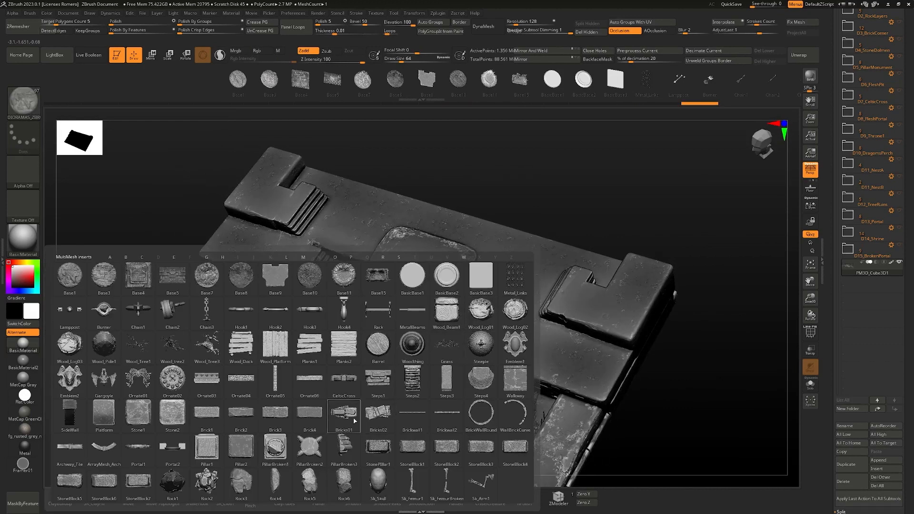
{"action": "left_click", "coordinate": [518, 388]}
{"action": "right_click_drag", "start_coordinate": [493, 384], "coordinate": [528, 324]}
{"action": "left_click_drag", "start_coordinate": [296, 339], "coordinate": [256, 392]}
{"action": "right_click_drag", "start_coordinate": [349, 377], "coordinate": [369, 386]}
{"action": "left_click_drag", "start_coordinate": [366, 388], "coordinate": [360, 450]}
{"action": "left_click_drag", "start_coordinate": [454, 405], "coordinate": [453, 433]}
{"action": "right_click_drag", "start_coordinate": [443, 375], "coordinate": [439, 375]}
{"action": "key", "text": "ctrl+z"}
{"action": "key", "text": "ctrl+z"}
{"action": "key", "text": "ctrl+z"}
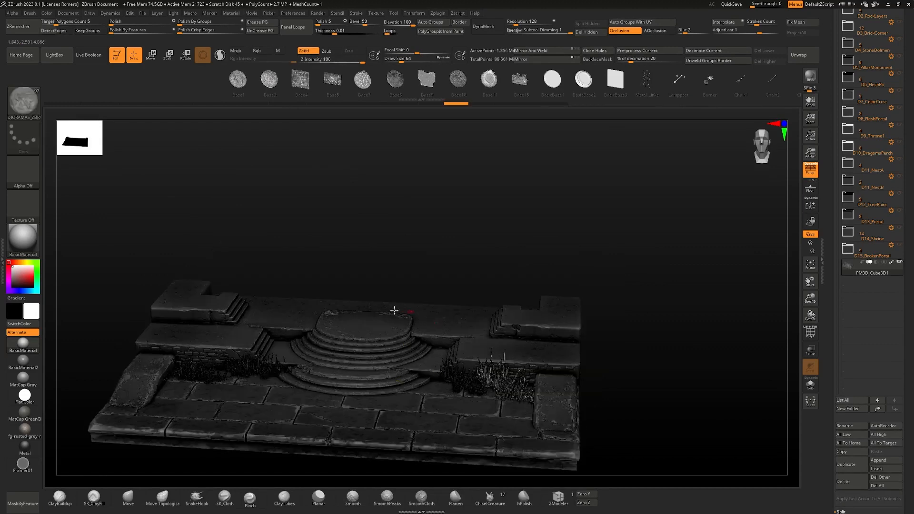
- Try placing three flat stone slab meshes in a row on the pavement
{"action": "key", "text": "m"}
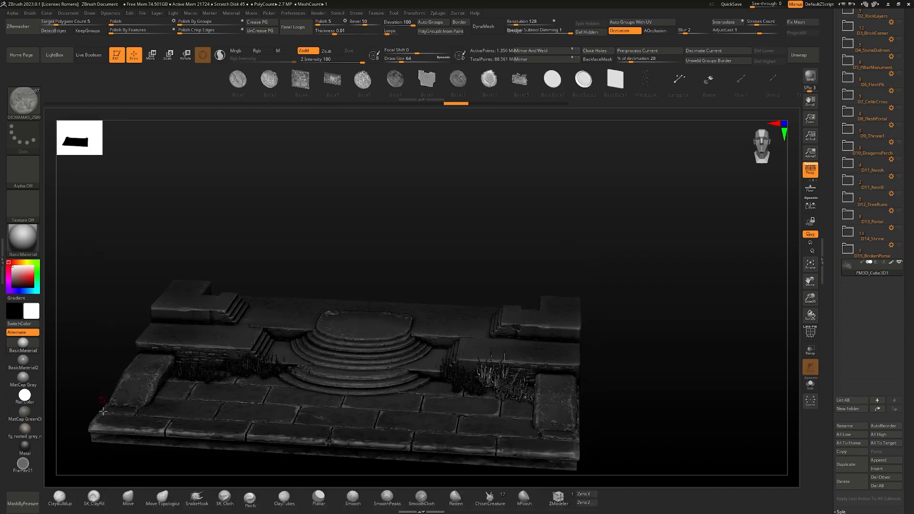
{"action": "key", "text": "m"}
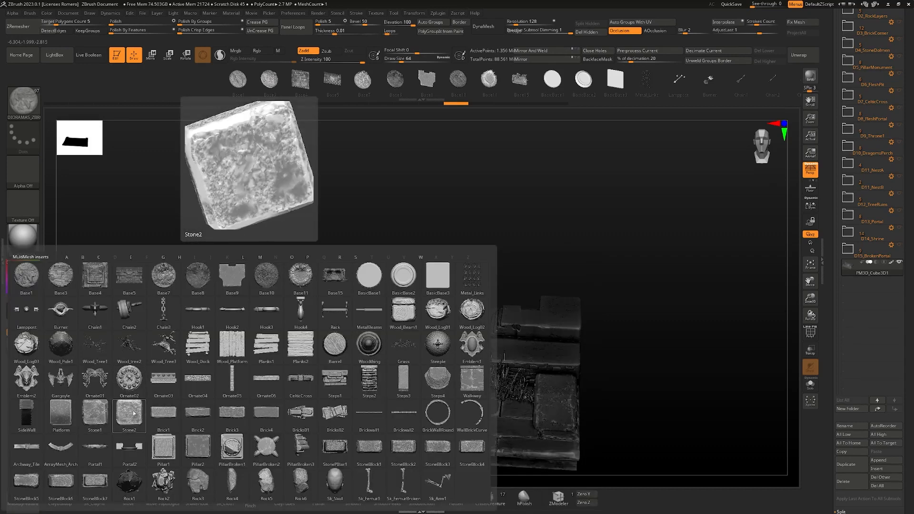
{"action": "mouse_move", "coordinate": [228, 240]}
{"action": "right_mouse_down"}
{"action": "mouse_move", "coordinate": [231, 375]}
{"action": "mouse_move", "coordinate": [298, 294]}
{"action": "mouse_move", "coordinate": [393, 290]}
{"action": "mouse_move", "coordinate": [339, 338]}
{"action": "right_mouse_up"}
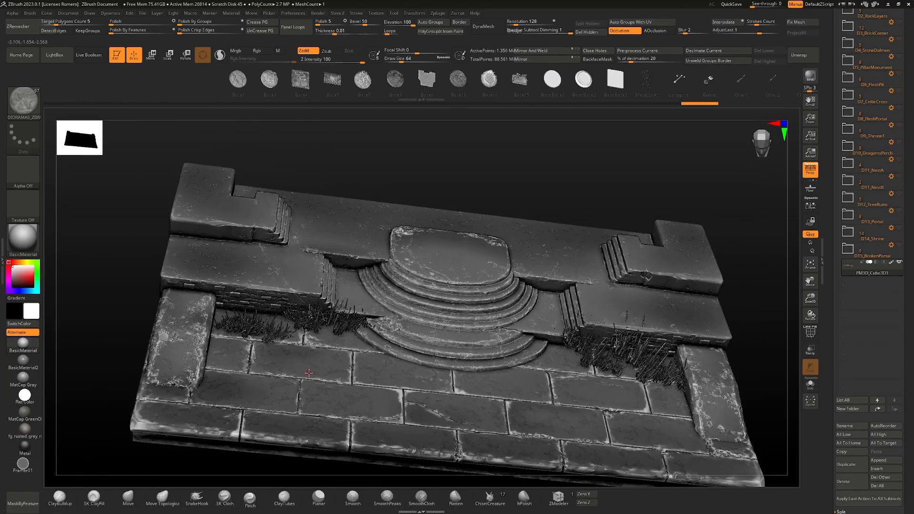
{"action": "left_click_drag", "start_coordinate": [305, 392], "coordinate": [305, 394]}
{"action": "right_click_drag", "start_coordinate": [314, 388], "coordinate": [351, 377], "text": "ctrl"}
{"action": "left_click_drag", "start_coordinate": [349, 376], "coordinate": [342, 415]}
{"action": "left_click_drag", "start_coordinate": [393, 394], "coordinate": [339, 421]}
- Try transforming the last stone slab with the gizmo and swapping it for the next insert mesh
{"action": "key", "text": "e"}
{"action": "left_click_drag", "start_coordinate": [405, 370], "coordinate": [244, 327]}
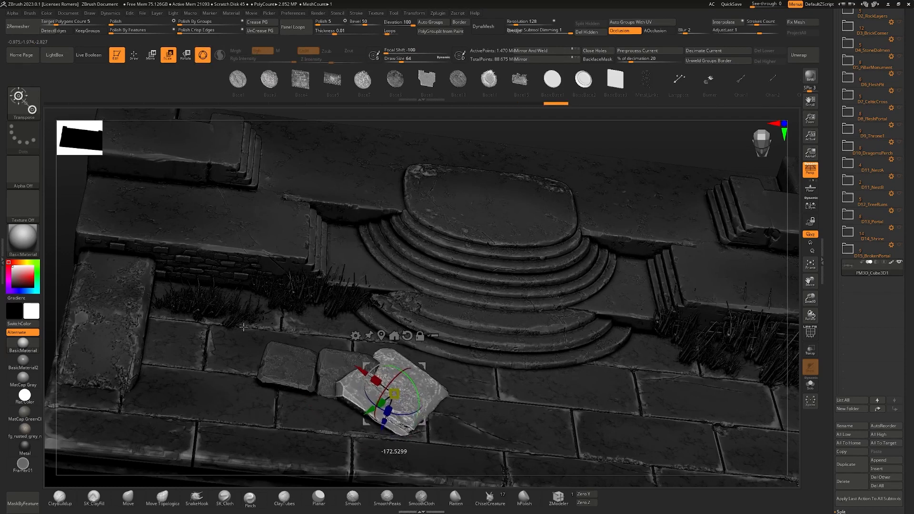
{"action": "left_click_drag", "start_coordinate": [418, 363], "coordinate": [446, 359]}
{"action": "key", "text": "Right"}
{"action": "right_click_drag", "start_coordinate": [445, 360], "coordinate": [445, 404], "text": "ctrl"}
- Undo the slab transformations and all the stone slab insertions
{"action": "key", "text": "ctrl+z"}
{"action": "mouse_move", "coordinate": [477, 373]}
{"action": "right_mouse_down", "text": "ctrl"}
{"action": "mouse_move", "coordinate": [478, 350]}
{"action": "mouse_move", "coordinate": [465, 355]}
{"action": "right_mouse_up", "text": "ctrl"}
{"action": "key", "text": "ctrl+z"}
{"action": "key", "text": "ctrl+z"}
{"action": "key", "text": "ctrl+z"}
{"action": "key", "text": "ctrl+z"}
{"action": "key", "text": "ctrl+z"}
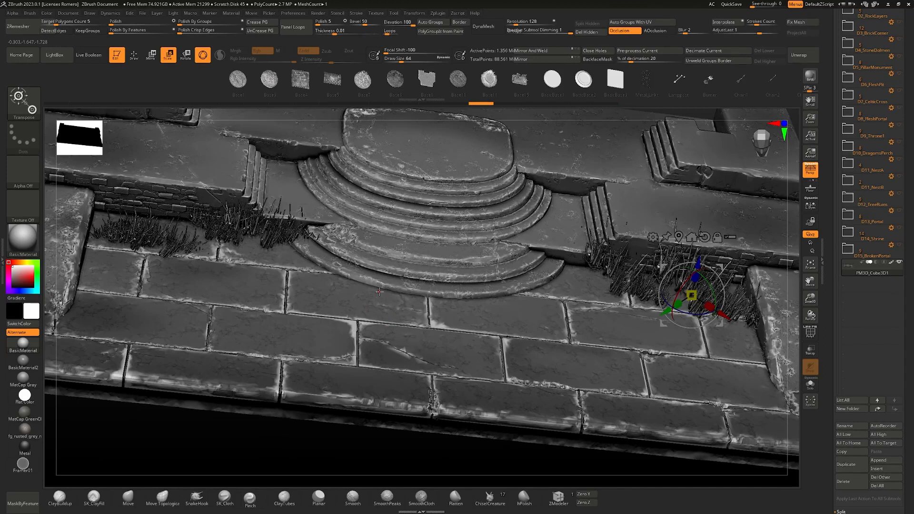
- Try placing a row of single brick mesh variants on the pavement in front of the round stairs
{"action": "right_click_drag", "start_coordinate": [269, 281], "coordinate": [273, 315]}
{"action": "right_click_drag", "start_coordinate": [398, 324], "coordinate": [410, 327]}
{"action": "key", "text": "q"}
{"action": "key", "text": "m"}
{"action": "key", "text": "m"}
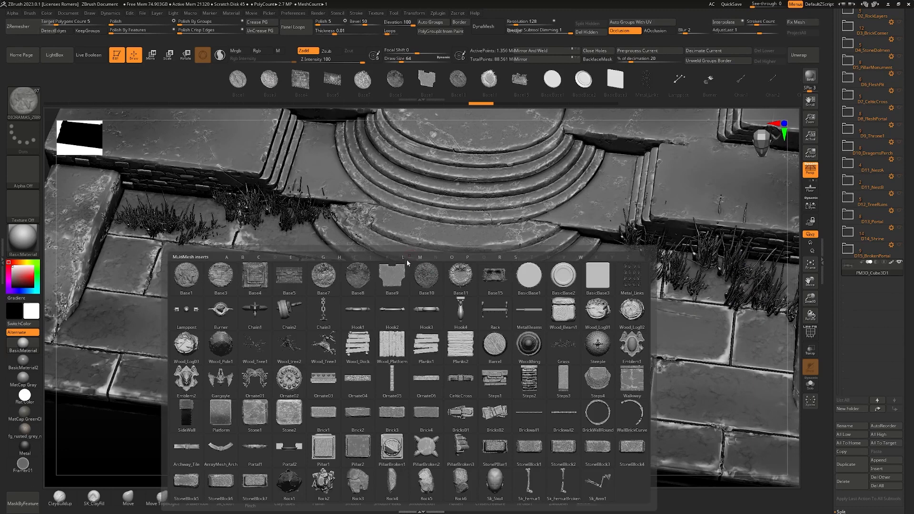
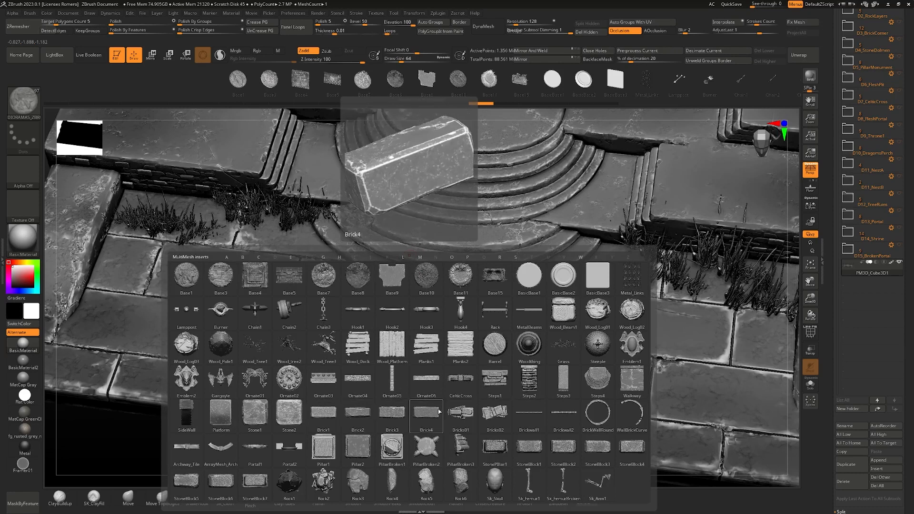
{"action": "left_click", "coordinate": [389, 415]}
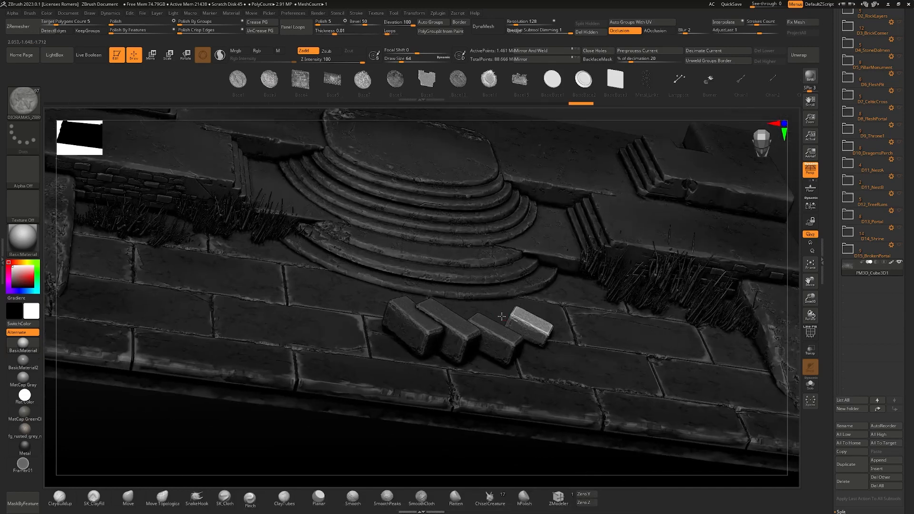
{"action": "key", "text": "m"}
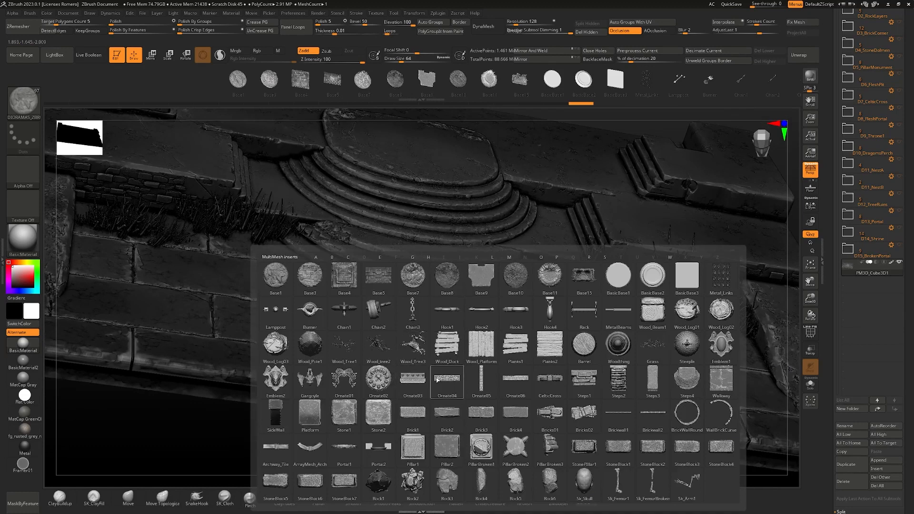
{"action": "left_click", "coordinate": [443, 416]}
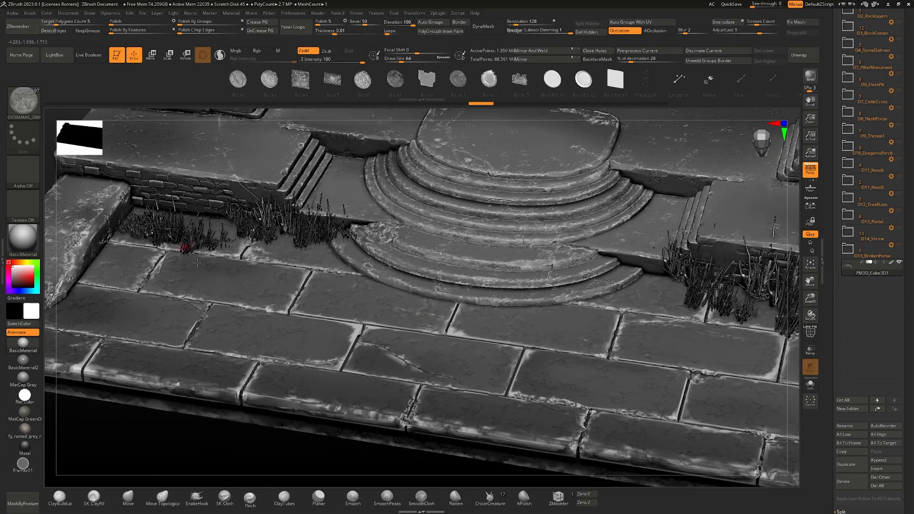
- Try placing the Bricks01 and Bricks02 broken brick clusters beside the round stairs
{"action": "key", "text": "m"}
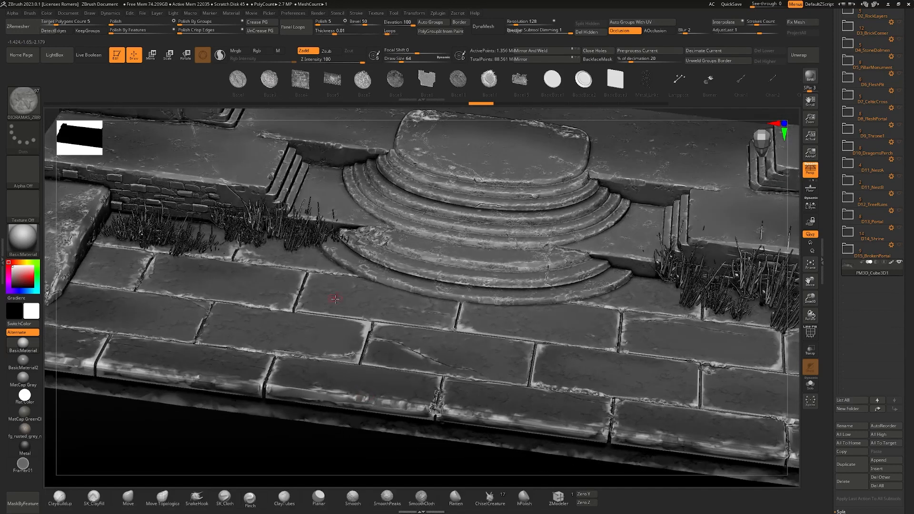
{"action": "left_click_drag", "start_coordinate": [335, 299], "coordinate": [347, 287]}
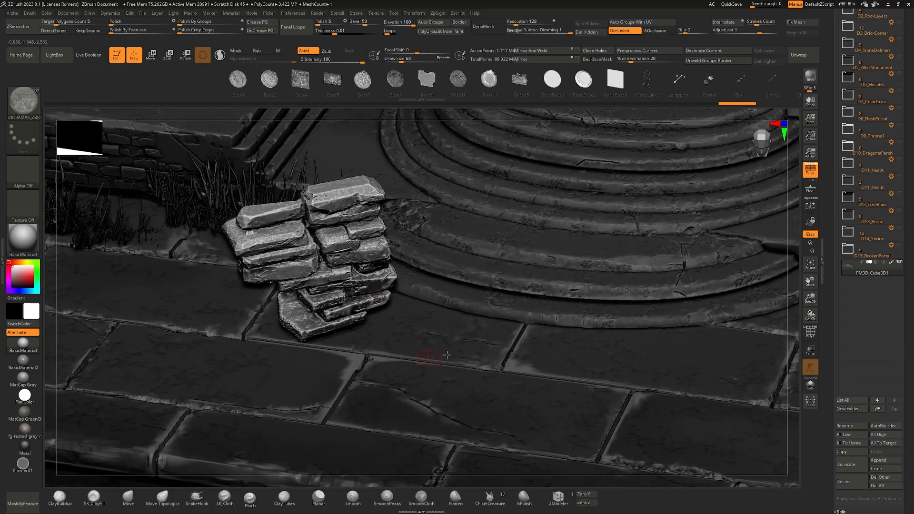
{"action": "key", "text": "m"}
{"action": "left_click", "coordinate": [520, 425]}
{"action": "left_click_drag", "start_coordinate": [473, 326], "coordinate": [484, 233]}
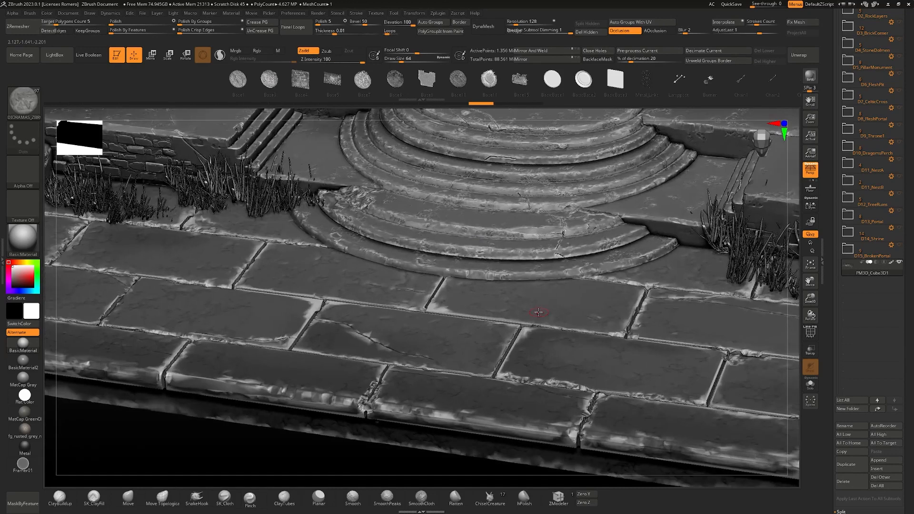
- Try drawing the Brickwall1 curve mesh twice across the pavement, undoing each attempt
{"action": "key", "text": "m"}
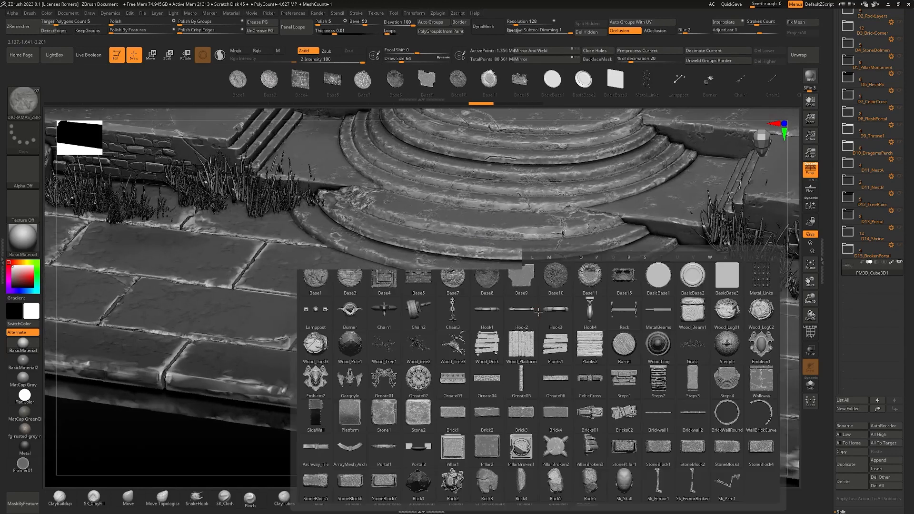
{"action": "left_click", "coordinate": [653, 419]}
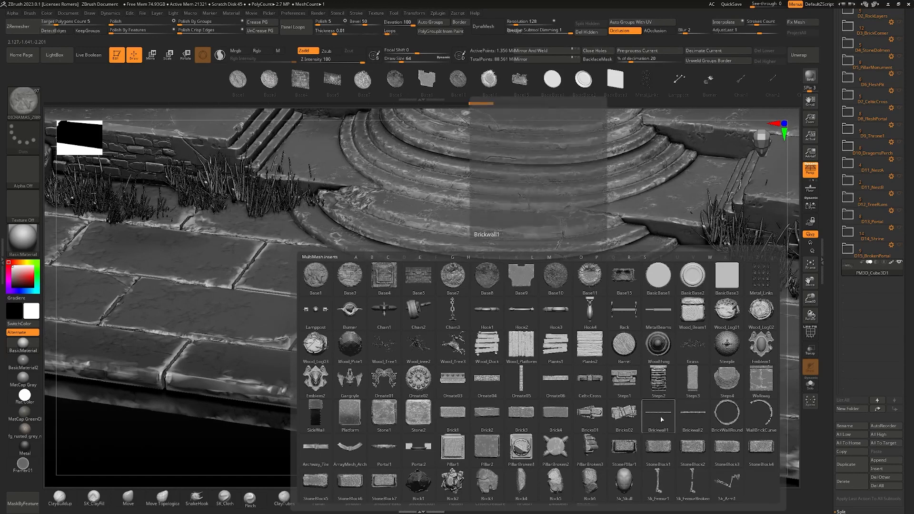
{"action": "left_click_drag", "start_coordinate": [344, 201], "coordinate": [365, 274]}
{"action": "key", "text": "ctrl+z"}
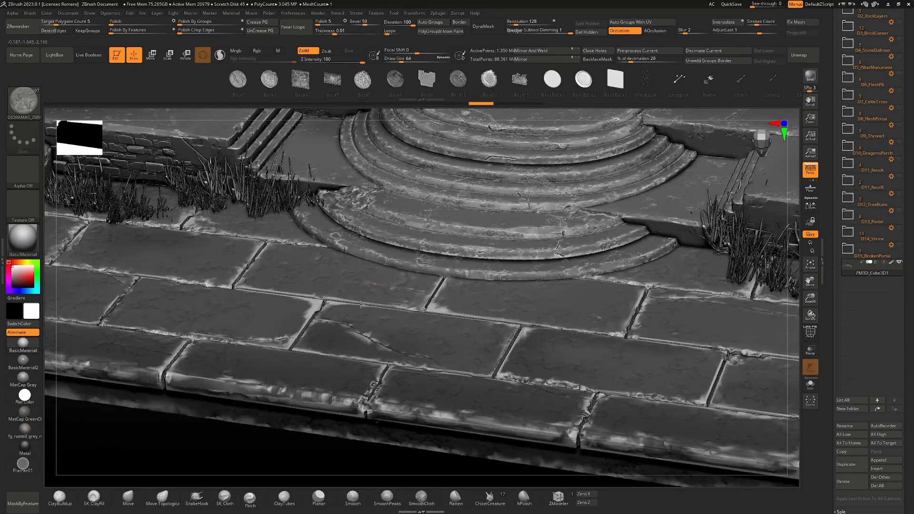
{"action": "left_click_drag", "start_coordinate": [355, 340], "coordinate": [362, 402]}
{"action": "right_click_drag", "start_coordinate": [362, 403], "coordinate": [403, 284]}
{"action": "key", "text": "ctrl+z"}
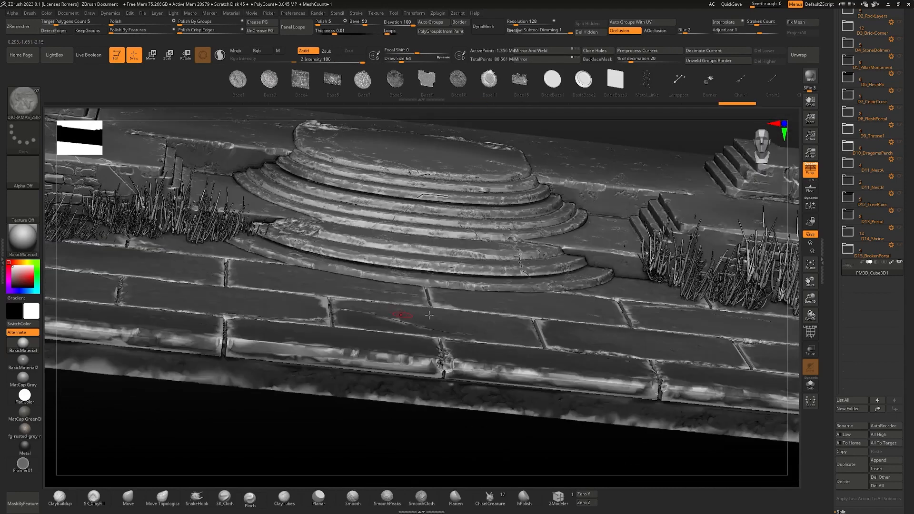
- Try drawing another straight brick wall mesh on the pavement and undo it
{"action": "key", "text": "b"}
{"action": "left_click", "coordinate": [548, 418]}
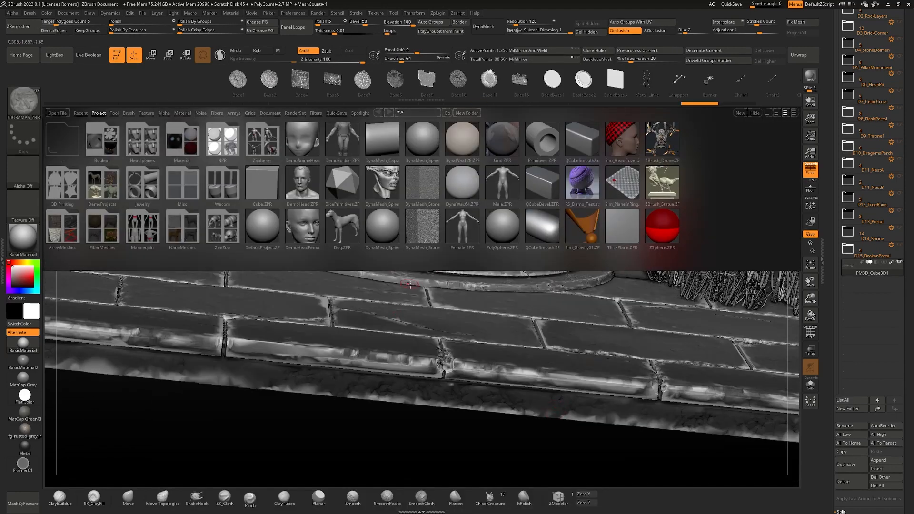
{"action": "left_click", "coordinate": [61, 57]}
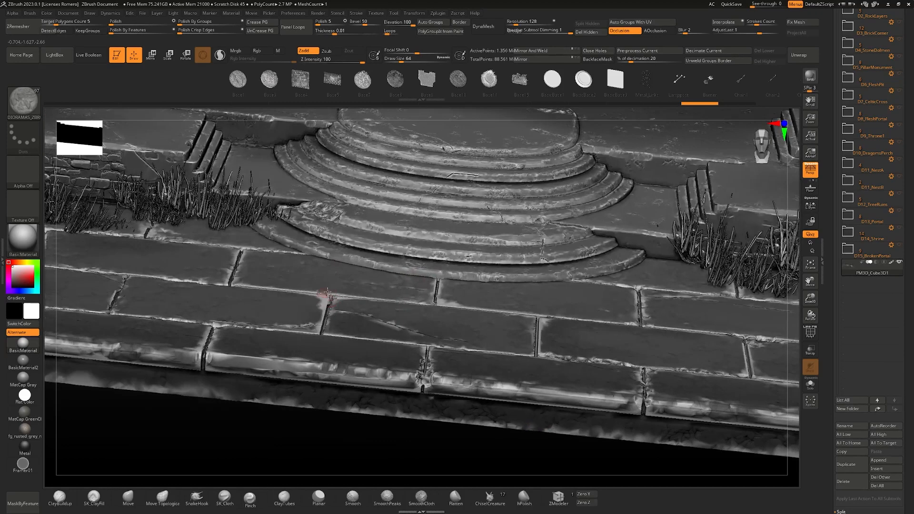
{"action": "left_click_drag", "start_coordinate": [327, 320], "coordinate": [336, 380]}
{"action": "mouse_move", "coordinate": [363, 286]}
{"action": "right_mouse_down"}
{"action": "mouse_move", "coordinate": [357, 252]}
{"action": "mouse_move", "coordinate": [351, 282]}
{"action": "right_mouse_up"}
{"action": "key", "text": "ctrl+z"}
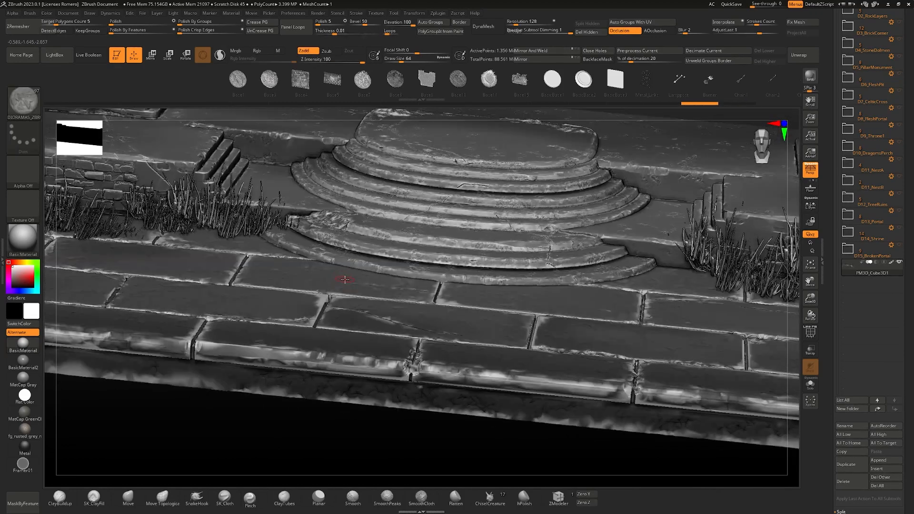
- Insert the BrickWallRound mesh as a tall brick cylinder on the pavement beside the round stairs
{"action": "key", "text": "m"}
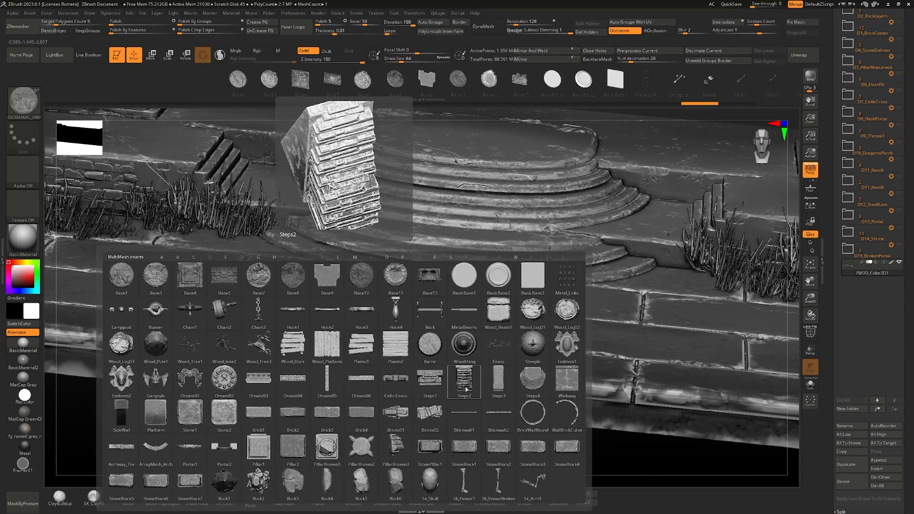
{"action": "left_click_drag", "start_coordinate": [316, 302], "coordinate": [334, 353]}
{"action": "right_click_drag", "start_coordinate": [333, 236], "coordinate": [350, 277], "text": "alt"}
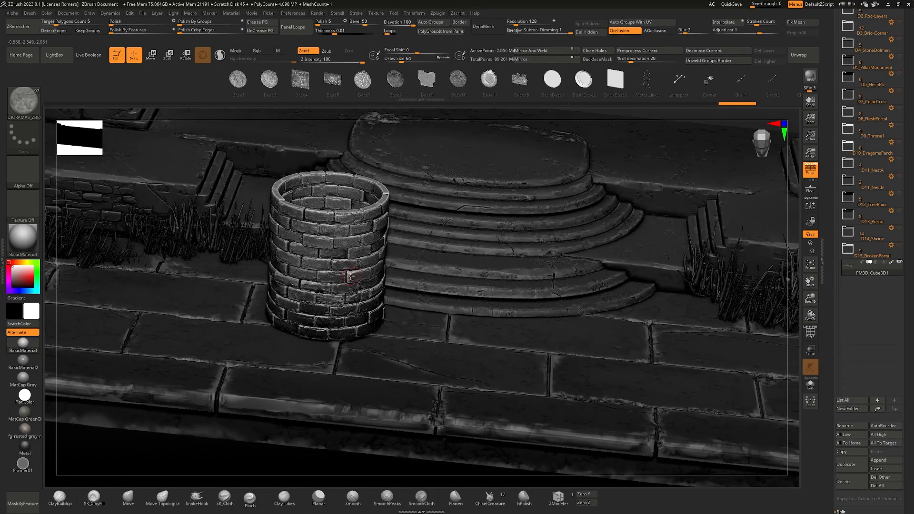
{"action": "right_click_drag", "start_coordinate": [362, 259], "coordinate": [371, 215]}
- Activate the Move gizmo and swap the round brick wall for the archway piece among the following insert meshes
{"action": "key", "text": "w"}
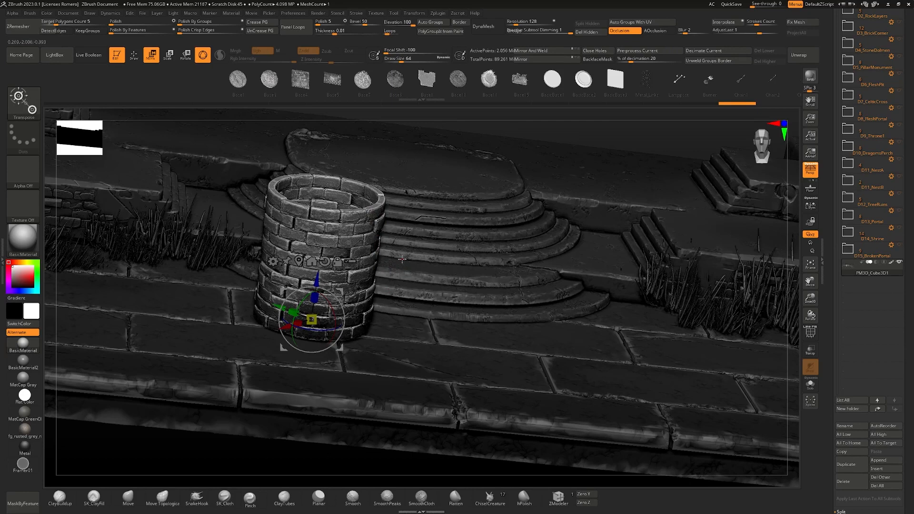
{"action": "right_click_drag", "start_coordinate": [401, 265], "coordinate": [374, 273]}
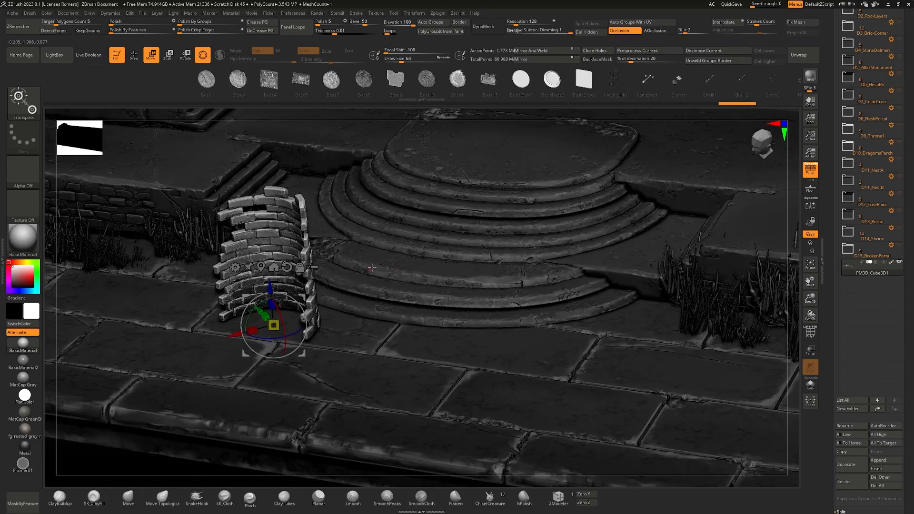
{"action": "key", "text": "Left"}
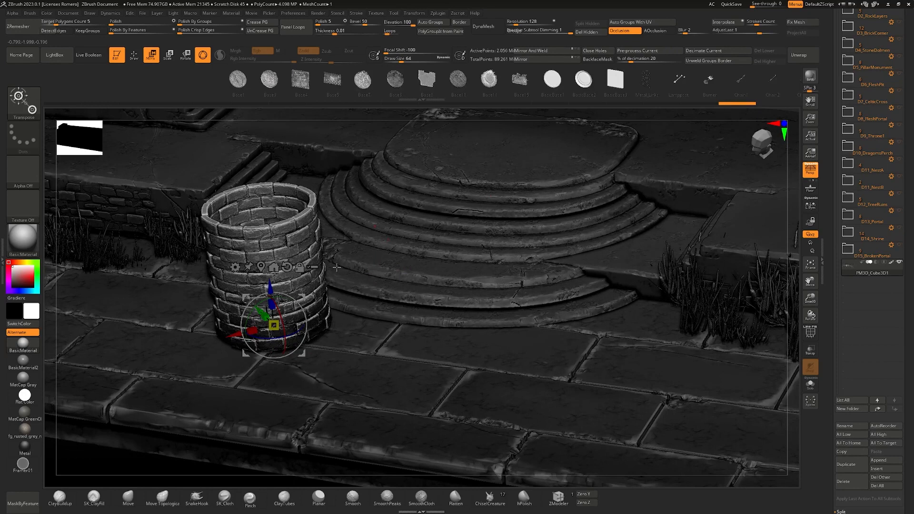
{"action": "key", "text": "Right"}
{"action": "key", "text": "Right"}
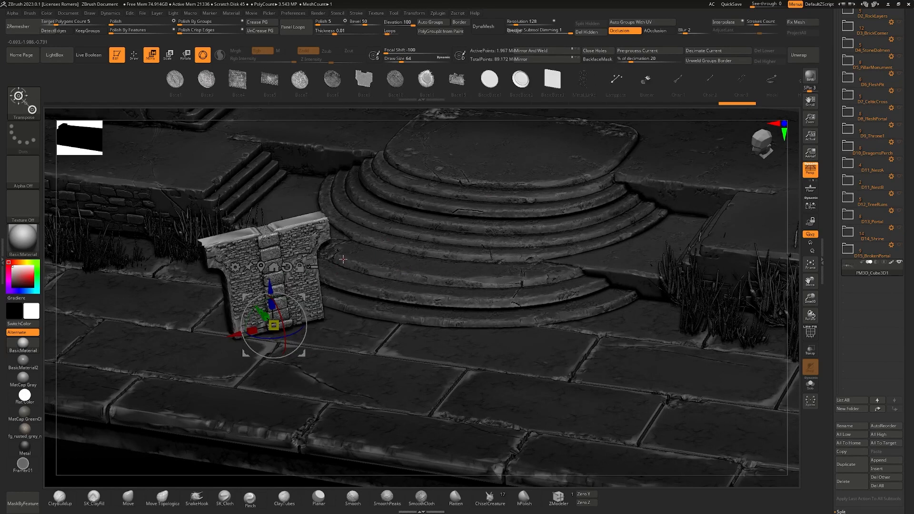
- Cycle the inserted archway piece forward through the insert meshes to the broken column with the scrolled capital
{"action": "right_click_drag", "start_coordinate": [301, 241], "coordinate": [305, 261], "text": "ctrl"}
{"action": "key", "text": "Left"}
{"action": "key", "text": "Right"}
{"action": "key", "text": "Right"}
{"action": "key", "text": "Right"}
{"action": "key", "text": "Right"}
{"action": "key", "text": "Right"}
{"action": "key", "text": "Right"}
{"action": "key", "text": "Right"}
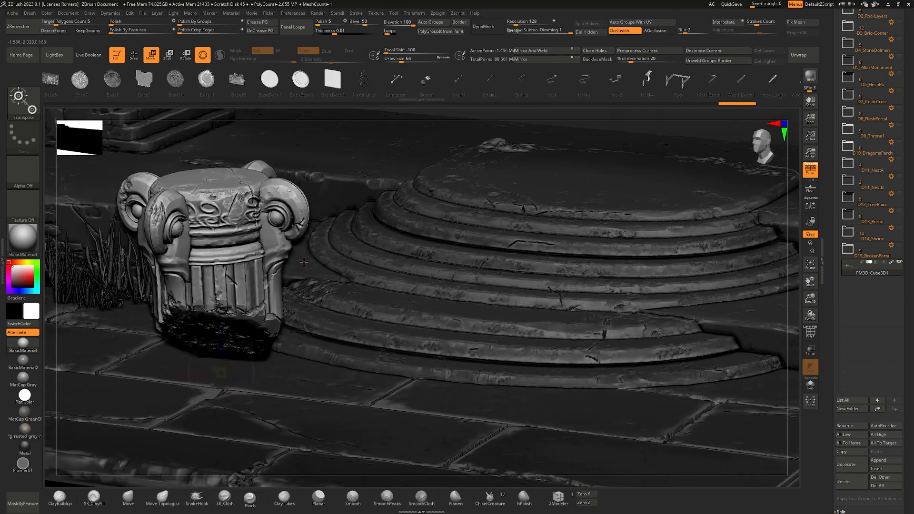
- Cycle the inserted broken column forward to a rough rectangular stone block variant
{"action": "key", "text": "Right"}
{"action": "key", "text": "Right"}
{"action": "key", "text": "Right"}
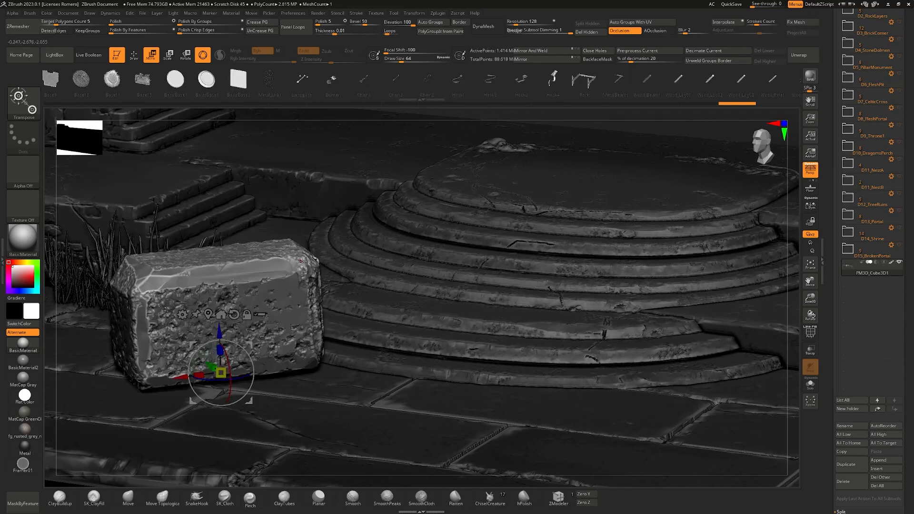
{"action": "key", "text": "Right"}
{"action": "key", "text": "Right"}
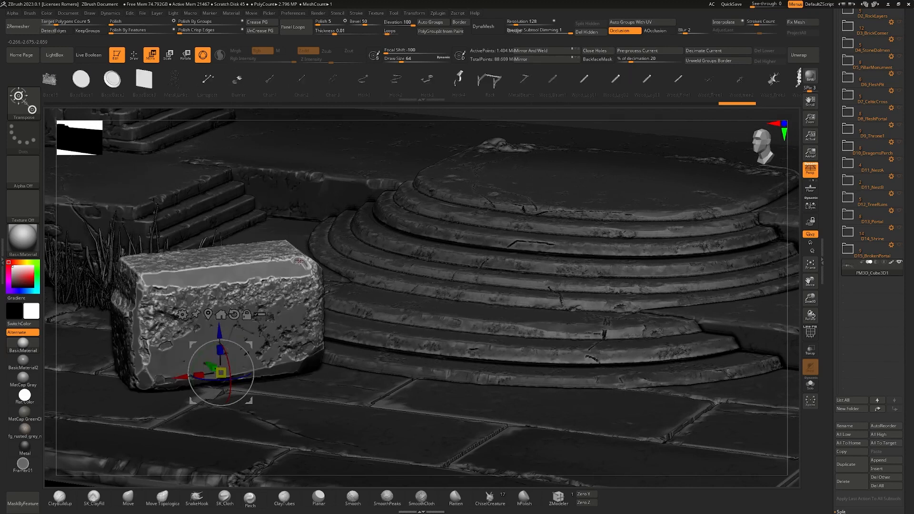
- Cycle the inserted stone block forward through the insert meshes to the skeletal arm
{"action": "key", "text": "Right"}
{"action": "key", "text": "Right"}
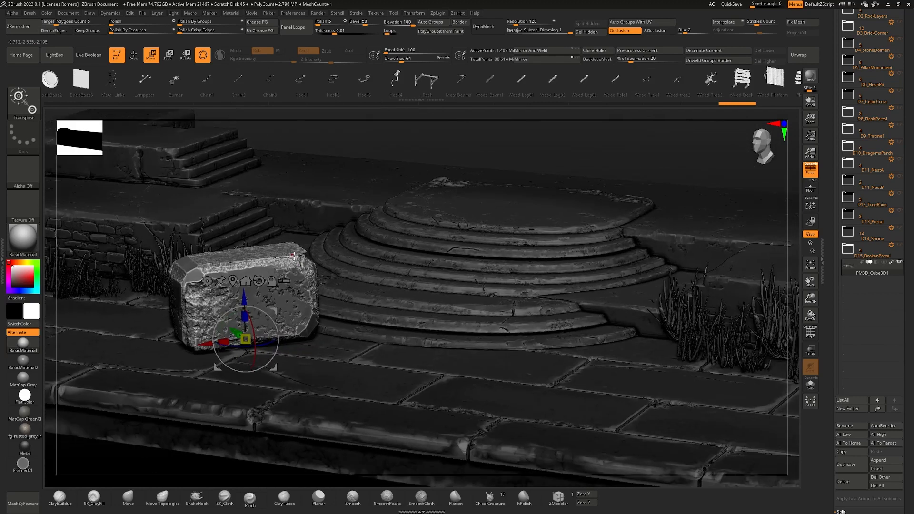
{"action": "key", "text": "Right"}
{"action": "key", "text": "Right"}
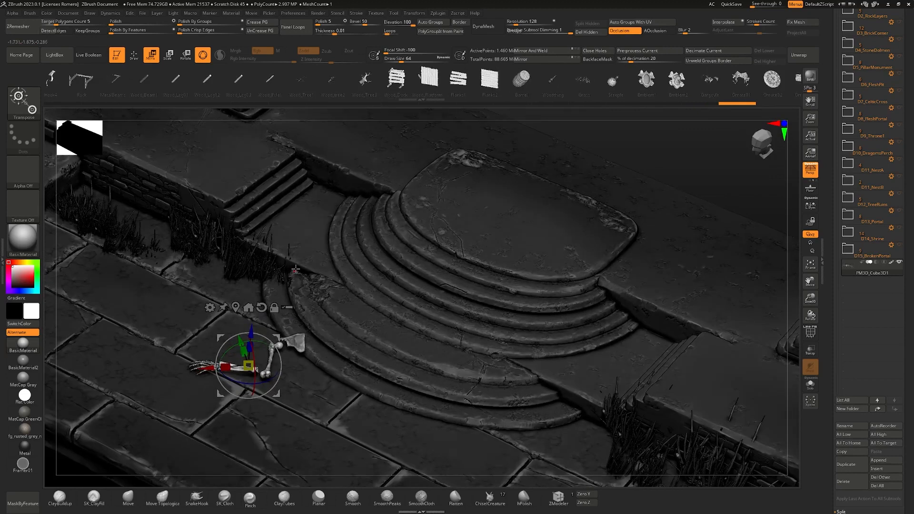
- Step back through the undo history to the stone base before the grass and bone were added
{"action": "key", "text": "q"}
{"action": "mouse_move", "coordinate": [323, 266]}
{"action": "right_mouse_down", "text": "alt"}
{"action": "mouse_move", "coordinate": [297, 245]}
{"action": "mouse_move", "coordinate": [414, 180]}
{"action": "right_mouse_up", "text": "alt"}
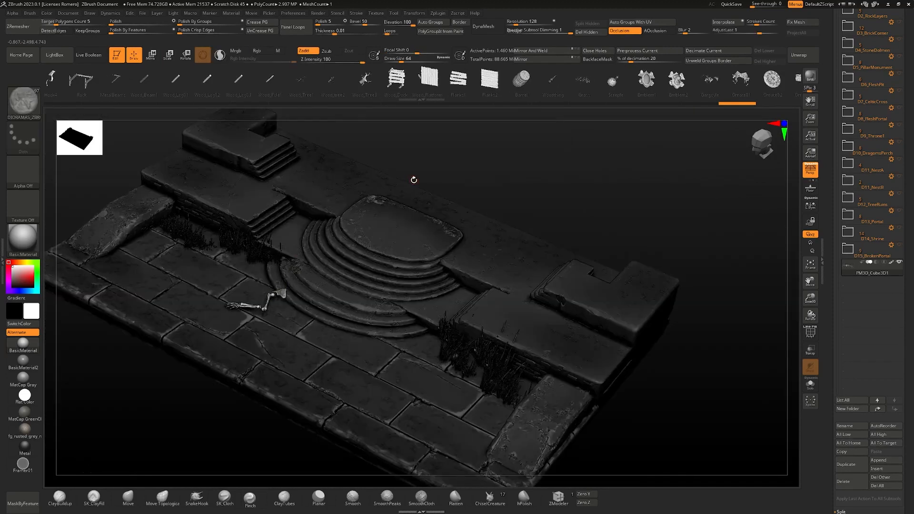
{"action": "right_click_drag", "start_coordinate": [413, 180], "coordinate": [461, 300]}
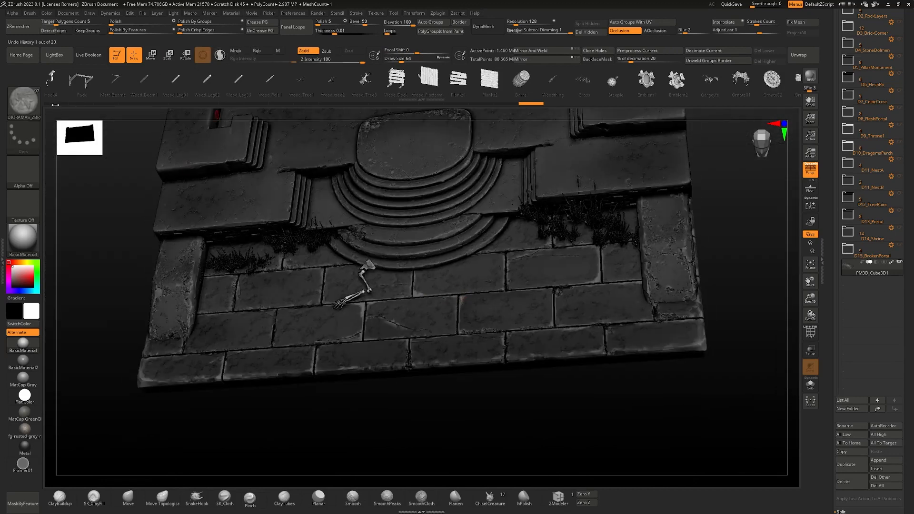
{"action": "left_click", "coordinate": [54, 104]}
{"action": "right_click_drag", "start_coordinate": [449, 303], "coordinate": [469, 279]}
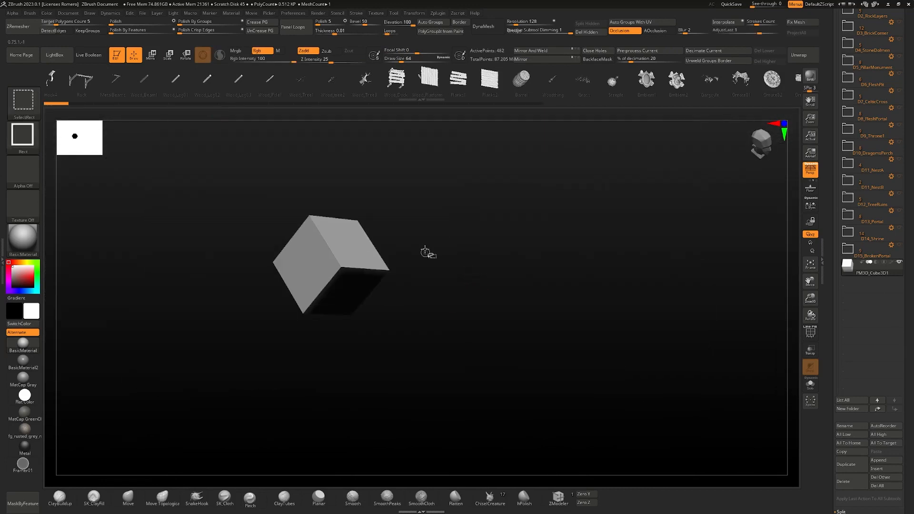
{"action": "left_click", "coordinate": [424, 252], "text": "ctrl+shift"}
{"action": "right_click_drag", "start_coordinate": [424, 249], "coordinate": [457, 308]}
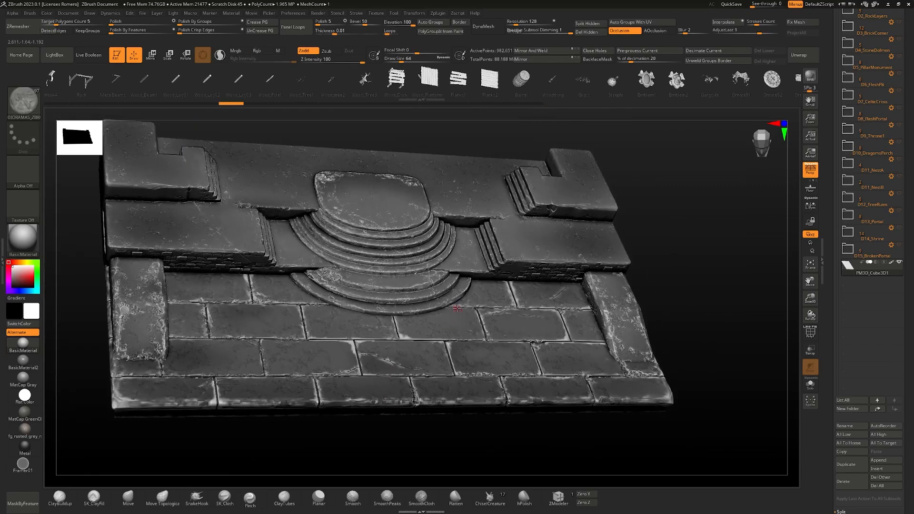
- Try hiding the paved floor and returning to the early flat slab state in the undo history
{"action": "right_click_drag", "start_coordinate": [522, 315], "coordinate": [499, 327]}
{"action": "left_click_drag", "start_coordinate": [836, 369], "coordinate": [836, 271]}
{"action": "right_click_drag", "start_coordinate": [583, 339], "coordinate": [497, 324]}
{"action": "left_click", "coordinate": [521, 343], "text": "ctrl+alt+shift"}
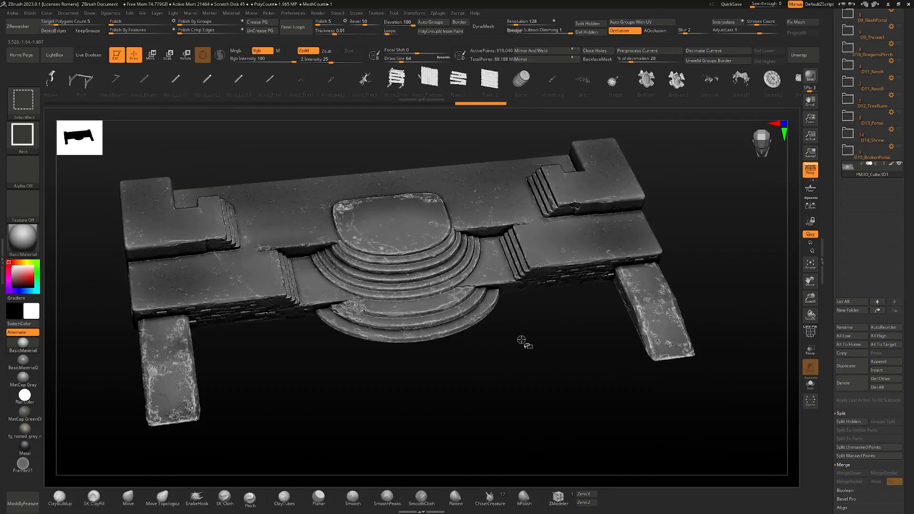
{"action": "left_click", "coordinate": [509, 338], "text": "ctrl+shift"}
{"action": "left_click", "coordinate": [507, 336], "text": "ctrl+shift"}
{"action": "left_click", "coordinate": [507, 336], "text": "ctrl+shift"}
{"action": "right_click_drag", "start_coordinate": [539, 335], "coordinate": [475, 271], "text": "ctrl"}
{"action": "left_click", "coordinate": [538, 390], "text": "ctrl+shift"}
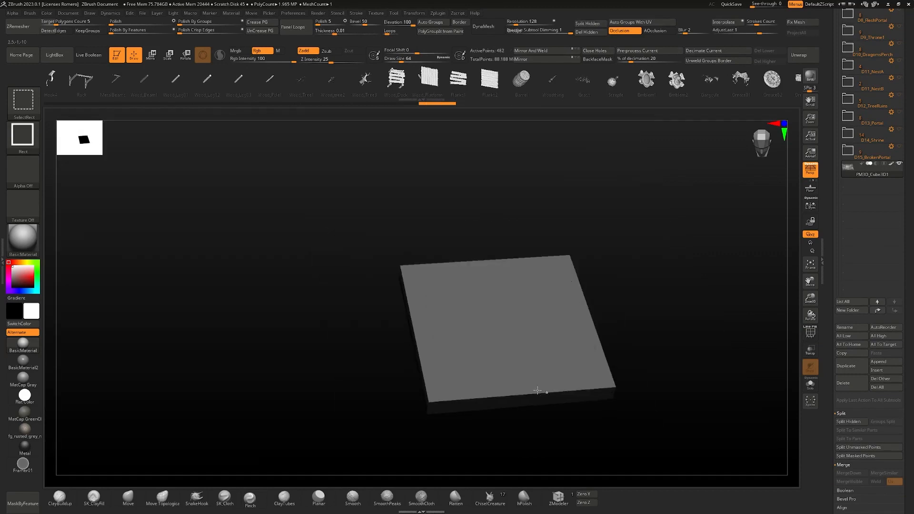
{"action": "left_click", "coordinate": [550, 350], "text": "ctrl+shift"}
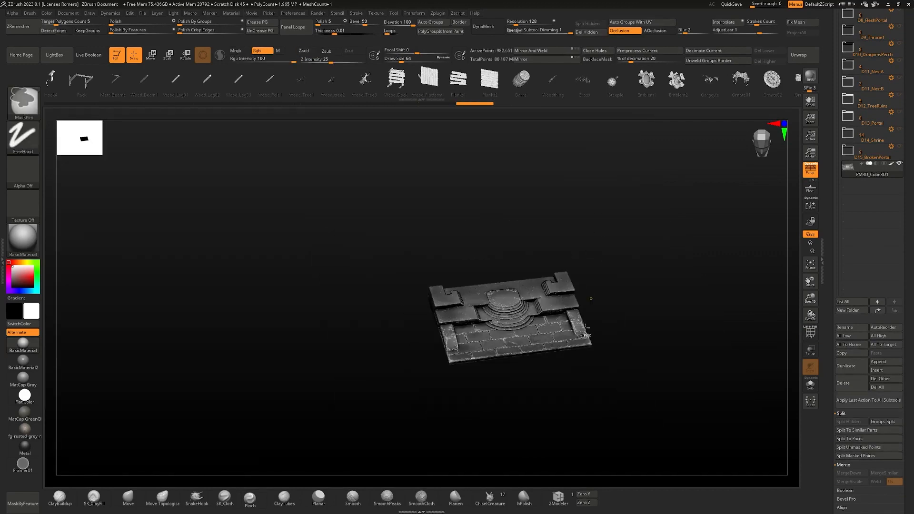
- Isolate the brick-paved floor slab and delete the hidden stairs and ledges
{"action": "right_click_drag", "start_coordinate": [591, 298], "coordinate": [562, 357], "text": "ctrl"}
{"action": "left_click", "coordinate": [495, 337], "text": "ctrl+shift"}
{"action": "right_click_drag", "start_coordinate": [557, 267], "coordinate": [487, 310], "text": "ctrl"}
{"action": "key", "text": "shift+f"}
{"action": "key", "text": "shift+f"}
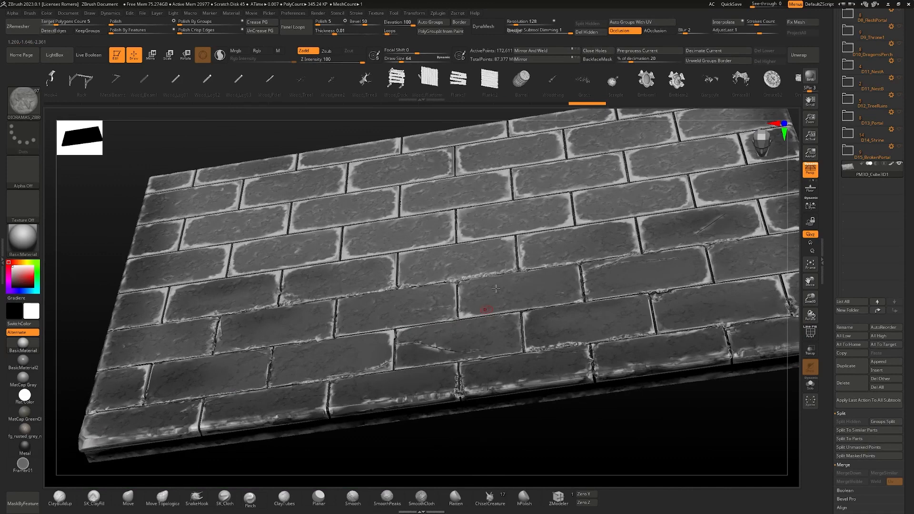
- Insert the Brickwall2 mesh in the middle of the paved floor and turn off perspective
{"action": "left_click_drag", "start_coordinate": [913, 327], "coordinate": [908, 362]}
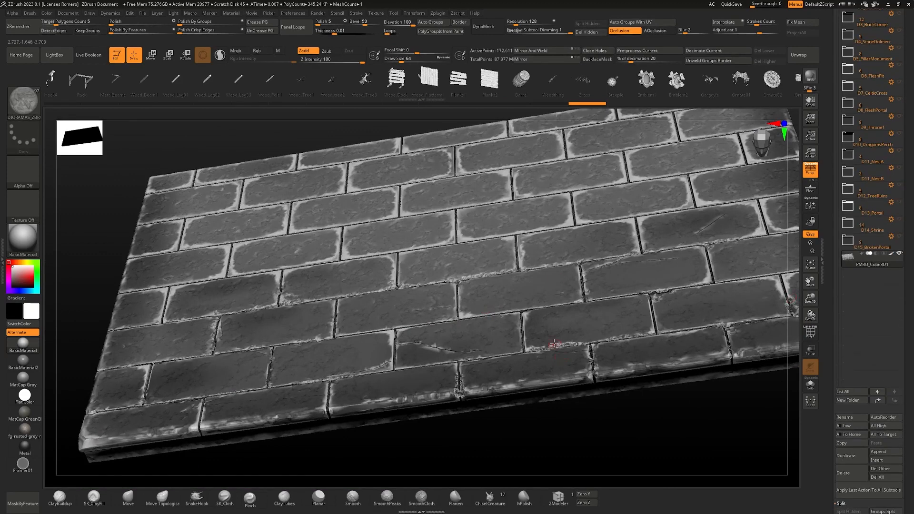
{"action": "key", "text": "m"}
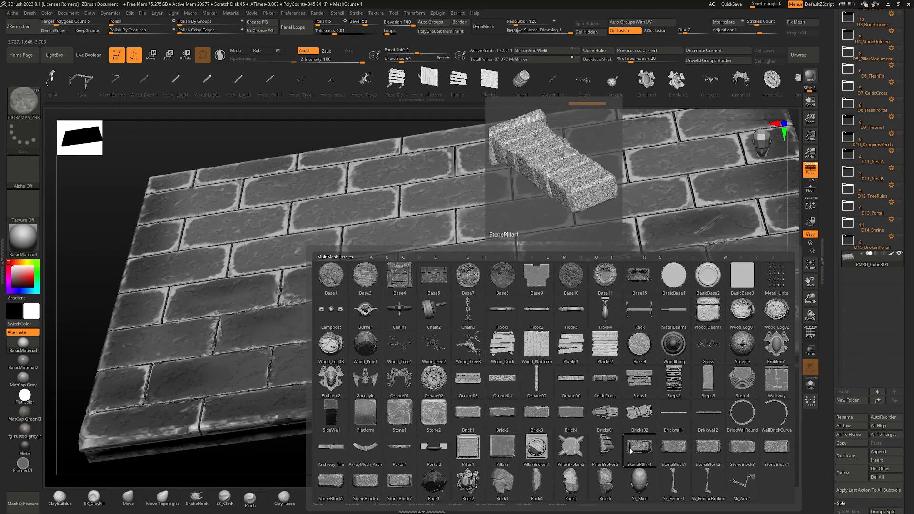
{"action": "left_click", "coordinate": [712, 415]}
{"action": "right_click_drag", "start_coordinate": [583, 314], "coordinate": [485, 297]}
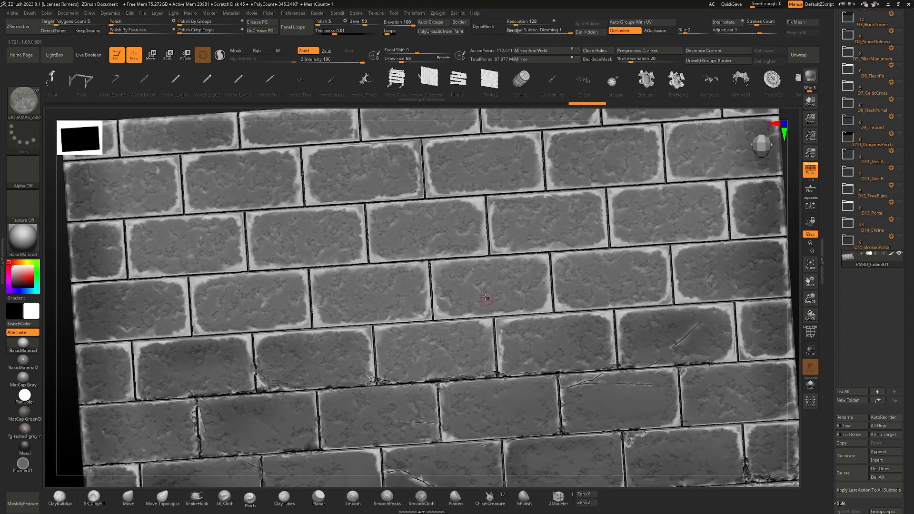
{"action": "mouse_move", "coordinate": [481, 284]}
{"action": "left_mouse_down"}
{"action": "mouse_move", "coordinate": [487, 345]}
{"action": "mouse_move", "coordinate": [479, 359]}
{"action": "mouse_move", "coordinate": [493, 373]}
{"action": "left_mouse_up"}
{"action": "left_click", "coordinate": [811, 174]}
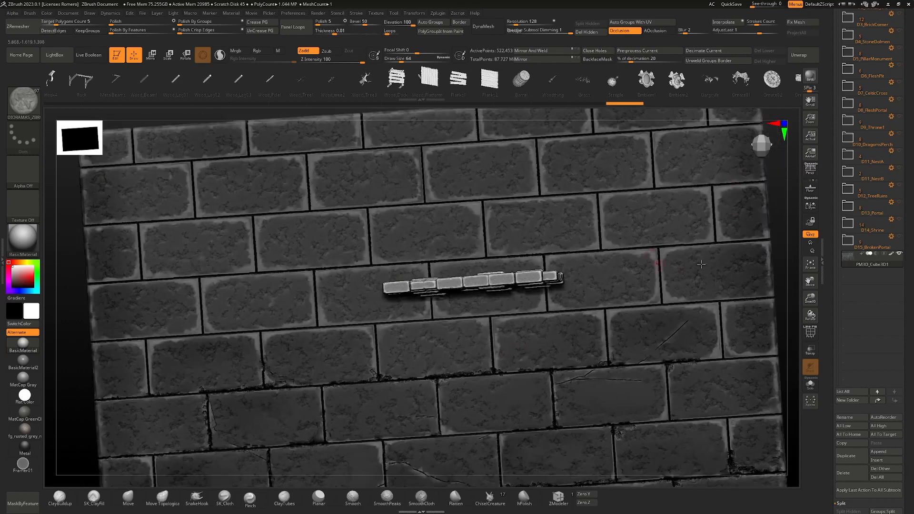
- Activate the Move gizmo on the inserted brick wall in the front view
{"action": "mouse_move", "coordinate": [515, 347]}
{"action": "right_mouse_down"}
{"action": "mouse_move", "coordinate": [538, 271]}
{"action": "mouse_move", "coordinate": [545, 280]}
{"action": "mouse_move", "coordinate": [548, 268]}
{"action": "mouse_move", "coordinate": [494, 301]}
{"action": "right_mouse_up"}
{"action": "key", "text": "w"}
{"action": "key", "text": "w"}
{"action": "left_click_drag", "start_coordinate": [469, 316], "coordinate": [471, 315]}
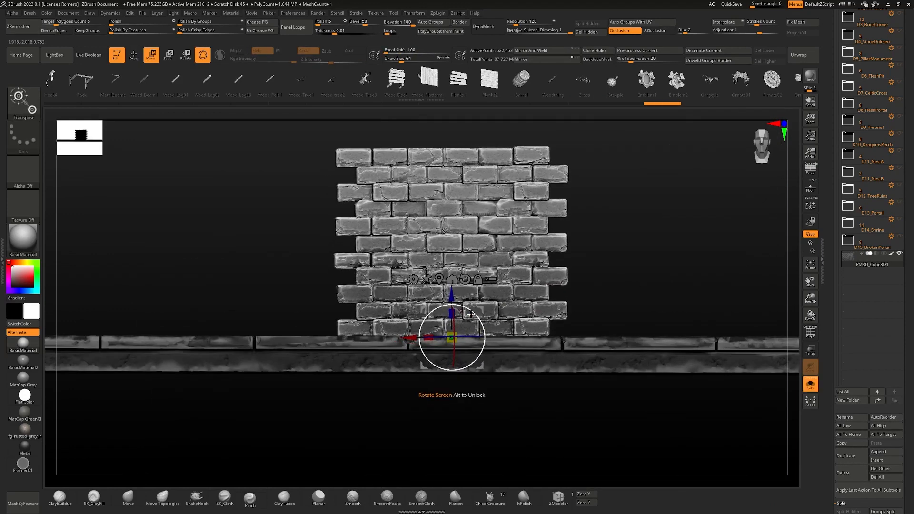
- Clear the insertion mask from the brick wall and paved floor and return to Draw mode
{"action": "left_click", "coordinate": [514, 306], "text": "ctrl"}
{"action": "key", "text": "ctrl+z"}
{"action": "left_click_drag", "start_coordinate": [621, 288], "coordinate": [648, 267], "text": "ctrl+shift"}
{"action": "left_click", "coordinate": [616, 367], "text": "ctrl"}
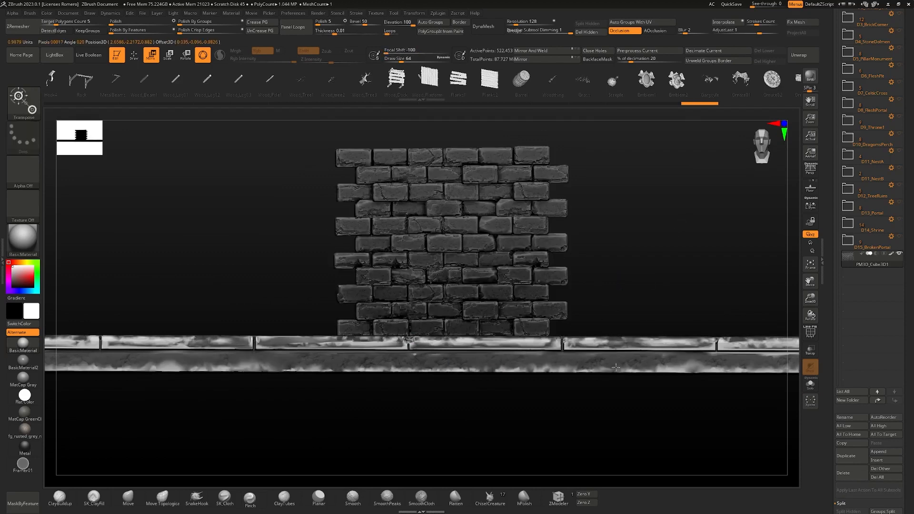
{"action": "key", "text": "q"}
{"action": "key", "text": "Tab"}
{"action": "left_click_drag", "start_coordinate": [647, 217], "coordinate": [649, 221], "text": "ctrl"}
{"action": "key", "text": "Tab"}
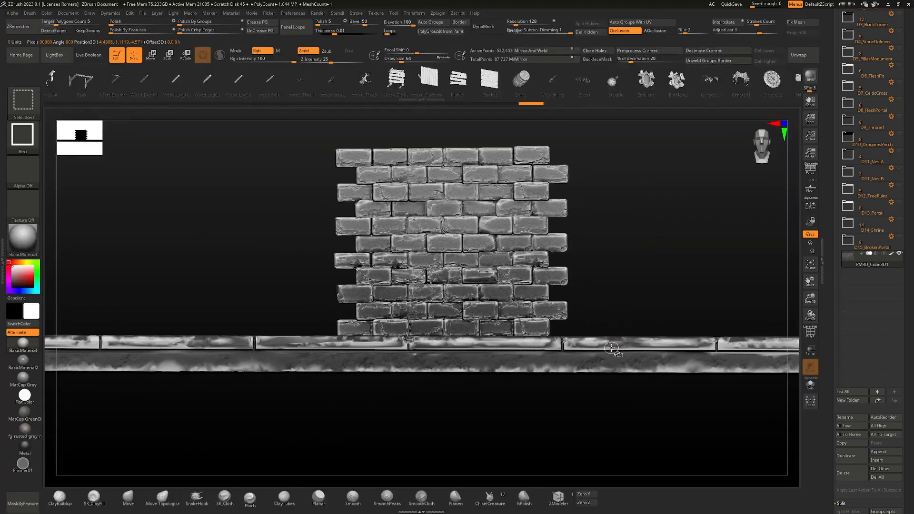
- Isolate the brick wall, split the hidden paved floor into its own subtool and enable Solo
{"action": "left_click", "coordinate": [611, 348], "text": "ctrl+shift"}
{"action": "left_click", "coordinate": [674, 138], "text": "ctrl+shift"}
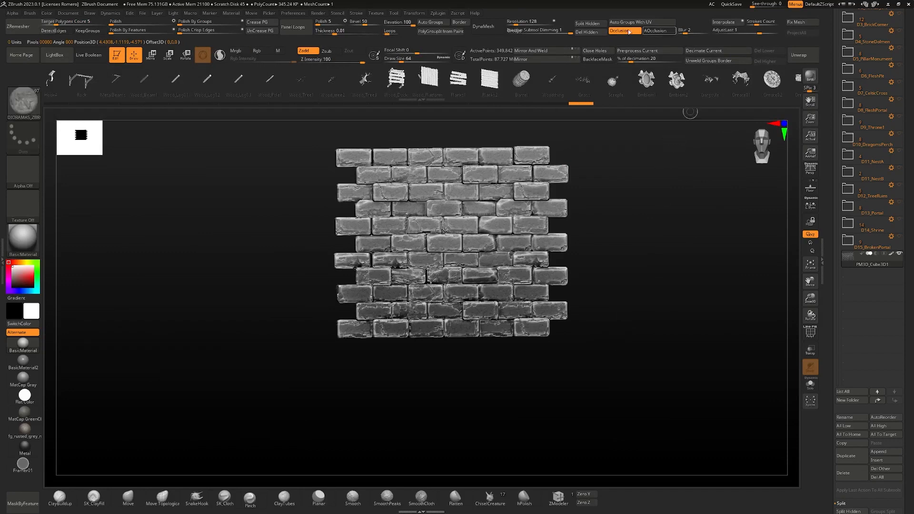
{"action": "left_click", "coordinate": [589, 24]}
{"action": "left_click", "coordinate": [810, 383]}
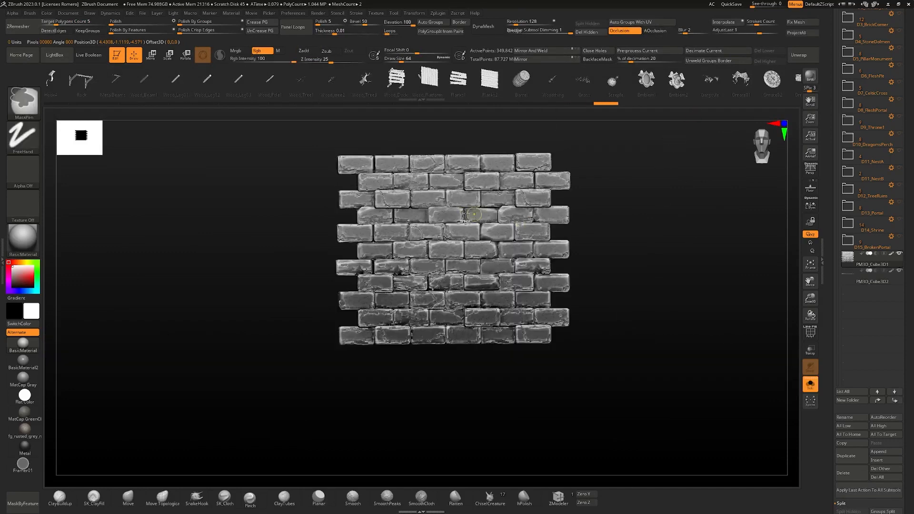
- Centre the Move gizmo on the framed brick wall and reset the gizmo's orientation
{"action": "key", "text": "w"}
{"action": "key", "text": "f"}
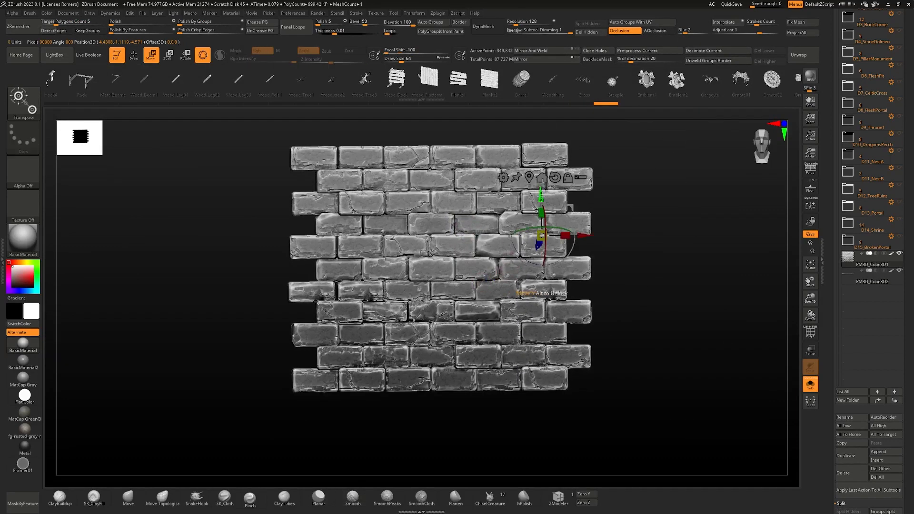
{"action": "left_click", "coordinate": [529, 177], "text": "alt"}
{"action": "left_click", "coordinate": [452, 209]}
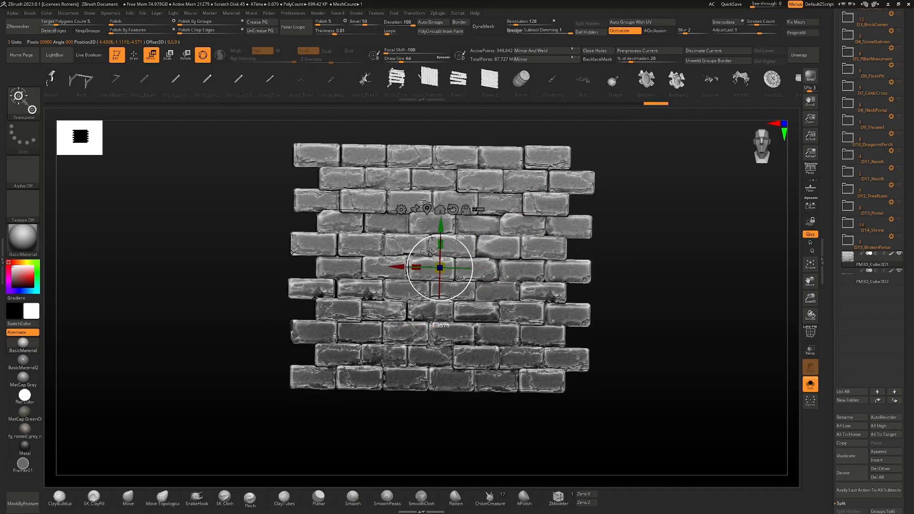
- Straighten the brick wall with the gizmo so it lies level in the top view
{"action": "key", "text": "q"}
{"action": "mouse_move", "coordinate": [465, 237]}
{"action": "right_mouse_down"}
{"action": "mouse_move", "coordinate": [494, 306]}
{"action": "mouse_move", "coordinate": [471, 330]}
{"action": "right_mouse_up"}
{"action": "key", "text": "w"}
{"action": "left_click_drag", "start_coordinate": [440, 254], "coordinate": [441, 255]}
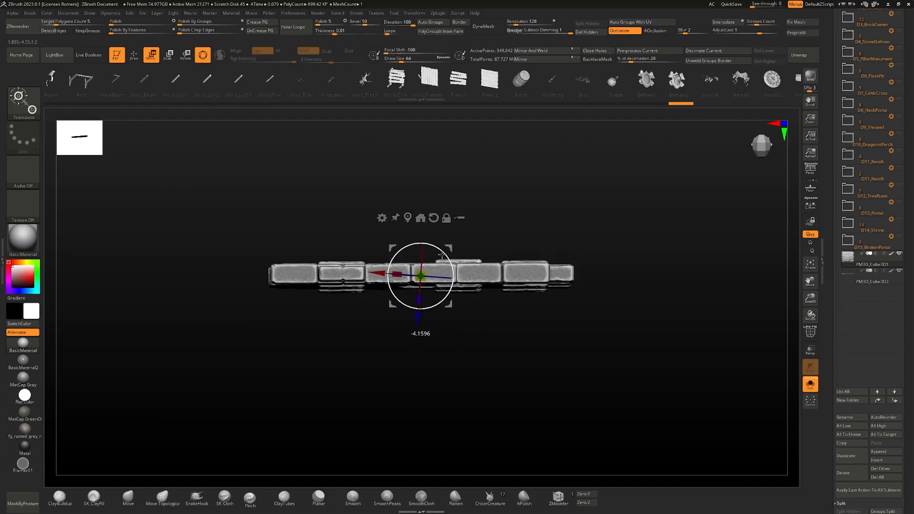
{"action": "right_click_drag", "start_coordinate": [433, 220], "coordinate": [503, 332], "text": "alt"}
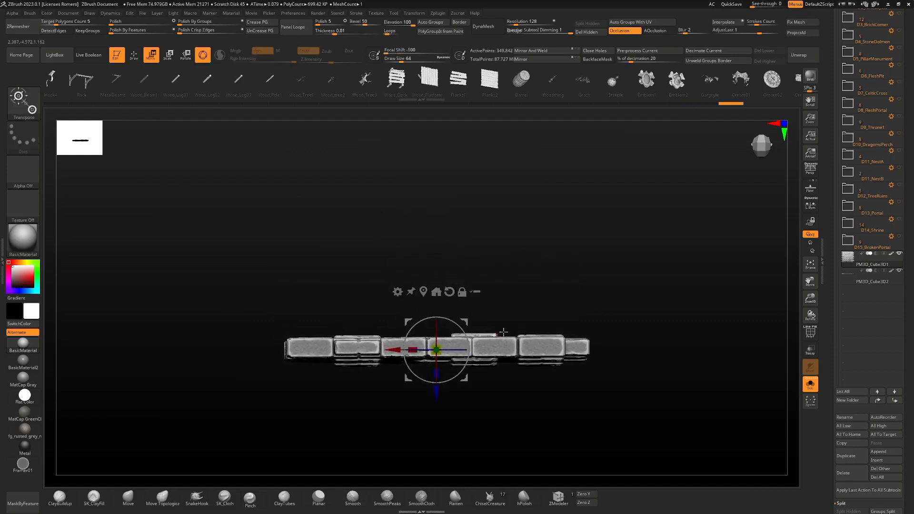
- Bend the brick wall into a half circle with the Bend Arc deformer at an angle of 90
{"action": "left_click", "coordinate": [397, 291]}
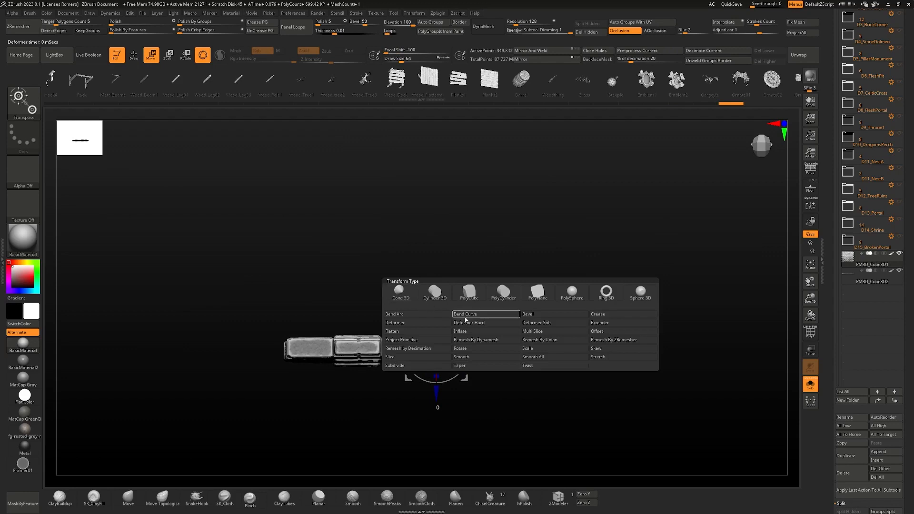
{"action": "left_click", "coordinate": [418, 315]}
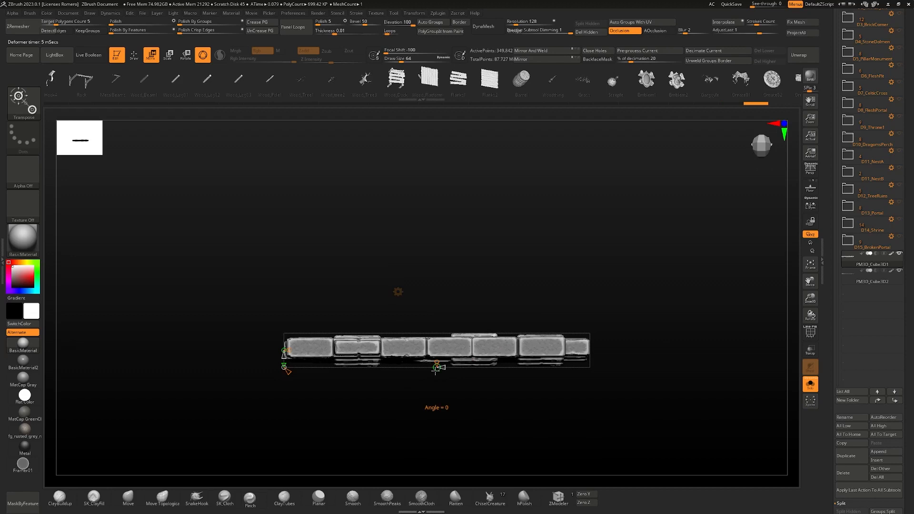
{"action": "left_click_drag", "start_coordinate": [435, 368], "coordinate": [439, 319]}
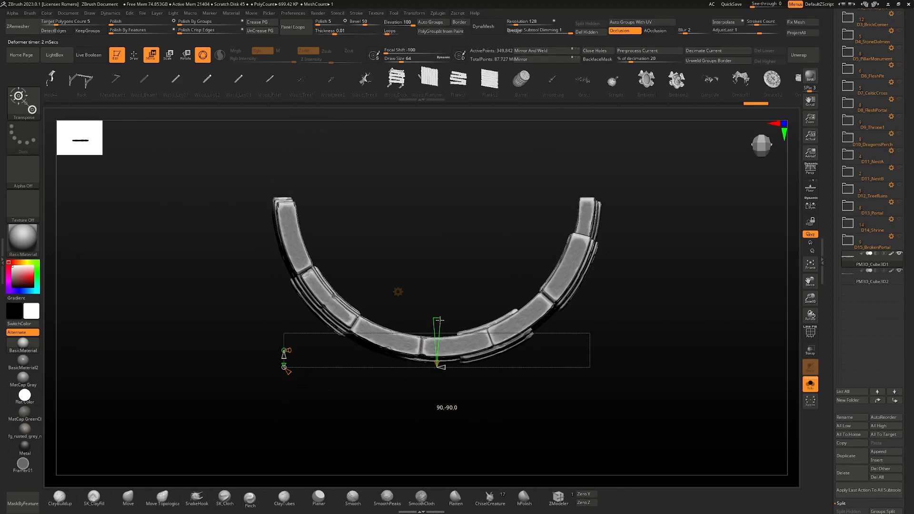
{"action": "key", "text": "q"}
{"action": "mouse_move", "coordinate": [449, 321]}
{"action": "right_mouse_down"}
{"action": "mouse_move", "coordinate": [469, 228]}
{"action": "mouse_move", "coordinate": [476, 234]}
{"action": "mouse_move", "coordinate": [453, 263]}
{"action": "mouse_move", "coordinate": [537, 274]}
{"action": "mouse_move", "coordinate": [467, 280]}
{"action": "mouse_move", "coordinate": [506, 227]}
{"action": "right_mouse_up"}
{"action": "key", "text": "w"}
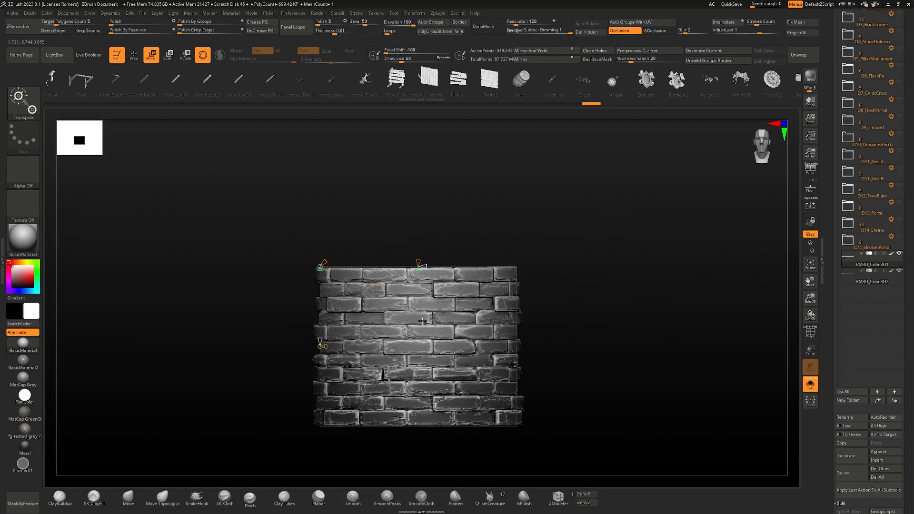
- Accept the bend and place the gizmo midway between the two ends of the curved wall
{"action": "left_click_drag", "start_coordinate": [418, 322], "coordinate": [420, 283]}
{"action": "key", "text": "q"}
{"action": "mouse_move", "coordinate": [496, 241]}
{"action": "right_mouse_down"}
{"action": "mouse_move", "coordinate": [459, 257]}
{"action": "mouse_move", "coordinate": [461, 265]}
{"action": "mouse_move", "coordinate": [480, 237]}
{"action": "mouse_move", "coordinate": [441, 317]}
{"action": "mouse_move", "coordinate": [449, 347]}
{"action": "mouse_move", "coordinate": [488, 300]}
{"action": "mouse_move", "coordinate": [495, 350]}
{"action": "mouse_move", "coordinate": [498, 332]}
{"action": "right_mouse_up"}
{"action": "key", "text": "w"}
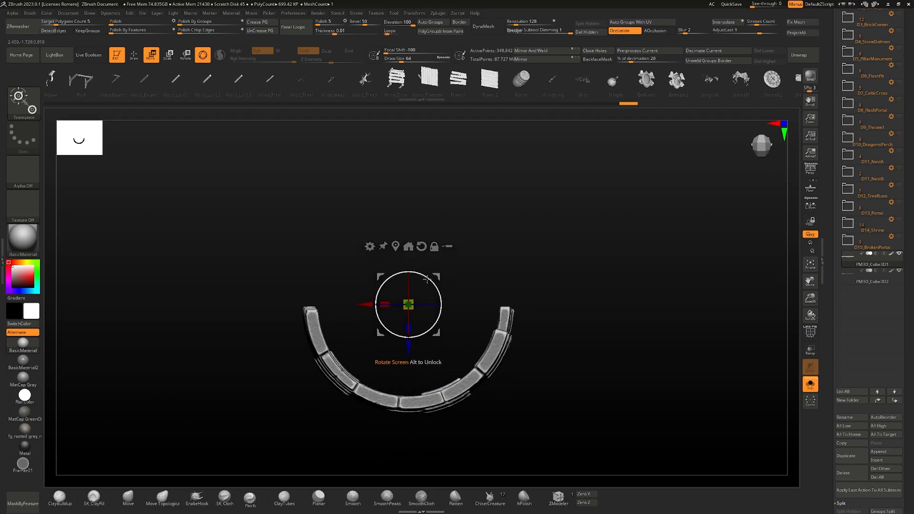
- Duplicate the curved wall rotated half a turn to form a full ring, and turn perspective on
{"action": "left_click_drag", "start_coordinate": [409, 351], "coordinate": [410, 353], "text": "ctrl"}
{"action": "left_click_drag", "start_coordinate": [424, 278], "coordinate": [380, 362]}
{"action": "right_click_drag", "start_coordinate": [383, 360], "coordinate": [485, 239]}
{"action": "left_click", "coordinate": [810, 168]}
{"action": "right_click_drag", "start_coordinate": [321, 329], "coordinate": [321, 415]}
- Shift the duplicated half sideways with the gizmo to line up the seams of the brick ring
{"action": "key", "text": "q"}
{"action": "mouse_move", "coordinate": [556, 242]}
{"action": "right_mouse_down"}
{"action": "mouse_move", "coordinate": [517, 285]}
{"action": "mouse_move", "coordinate": [472, 240]}
{"action": "mouse_move", "coordinate": [464, 267]}
{"action": "right_mouse_up"}
{"action": "key", "text": "w"}
{"action": "left_click_drag", "start_coordinate": [441, 259], "coordinate": [415, 259]}
{"action": "key", "text": "q"}
{"action": "mouse_move", "coordinate": [419, 267]}
{"action": "right_mouse_down"}
{"action": "mouse_move", "coordinate": [430, 324]}
{"action": "mouse_move", "coordinate": [429, 414]}
{"action": "right_mouse_up"}
{"action": "right_click_drag", "start_coordinate": [607, 256], "coordinate": [604, 229], "text": "ctrl"}
- Switch to the Move brush and adjust its draw size for reshaping the ring
{"action": "key", "text": "space"}
{"action": "left_click_drag", "start_coordinate": [383, 196], "coordinate": [424, 198]}
{"action": "key", "text": "b"}
{"action": "key", "text": "m"}
{"action": "key", "text": "v"}
{"action": "key", "text": "space"}
{"action": "left_click_drag", "start_coordinate": [418, 189], "coordinate": [458, 214]}
{"action": "key", "text": "space"}
{"action": "mouse_move", "coordinate": [457, 214]}
{"action": "right_mouse_down"}
{"action": "mouse_move", "coordinate": [450, 171]}
{"action": "mouse_move", "coordinate": [489, 219]}
{"action": "right_mouse_up"}
- Fine-tune the position of one half of the brick ring against the other with the gizmo
{"action": "key", "text": "w"}
{"action": "left_click", "coordinate": [470, 243], "text": "ctrl"}
{"action": "left_click_drag", "start_coordinate": [433, 252], "coordinate": [441, 252]}
{"action": "mouse_move", "coordinate": [441, 252]}
{"action": "right_mouse_down"}
{"action": "mouse_move", "coordinate": [449, 179]}
{"action": "mouse_move", "coordinate": [447, 293]}
{"action": "mouse_move", "coordinate": [460, 354]}
{"action": "right_mouse_up"}
- Return to Draw mode and select the MoveInfiniteDepth brush
{"action": "key", "text": "q"}
{"action": "key", "text": "b"}
{"action": "key", "text": "m"}
{"action": "key", "text": "i"}
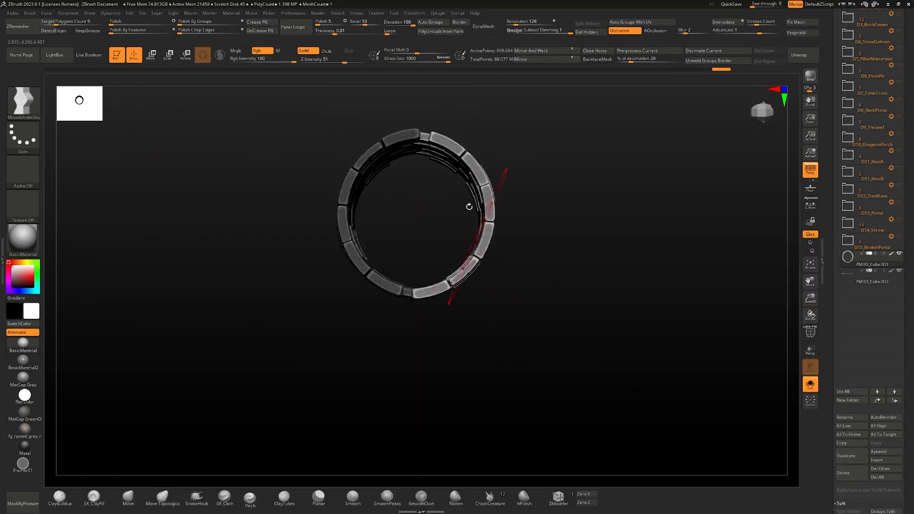
- Try pulling the ring's seam outward at draw size 1000 and undo the stroke
{"action": "right_click_drag", "start_coordinate": [469, 207], "coordinate": [425, 249]}
{"action": "right_click_drag", "start_coordinate": [791, 168], "coordinate": [469, 224]}
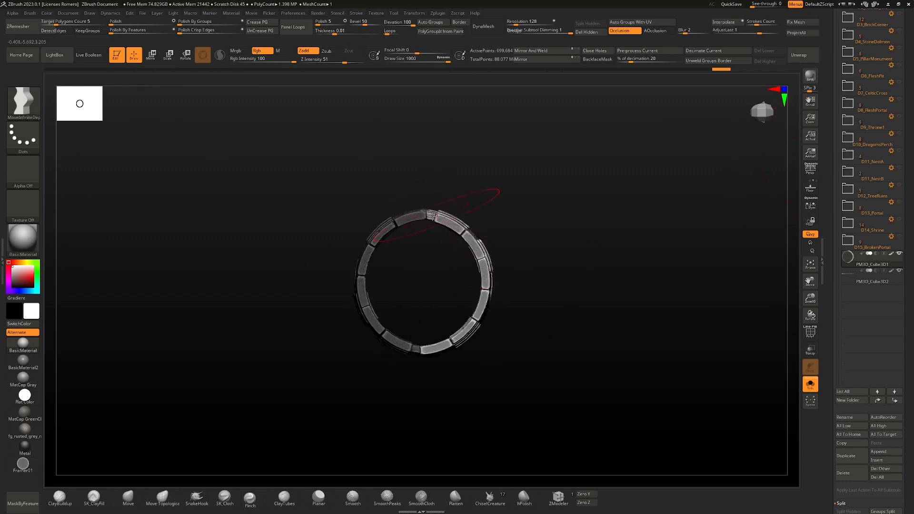
{"action": "left_click_drag", "start_coordinate": [434, 250], "coordinate": [454, 190]}
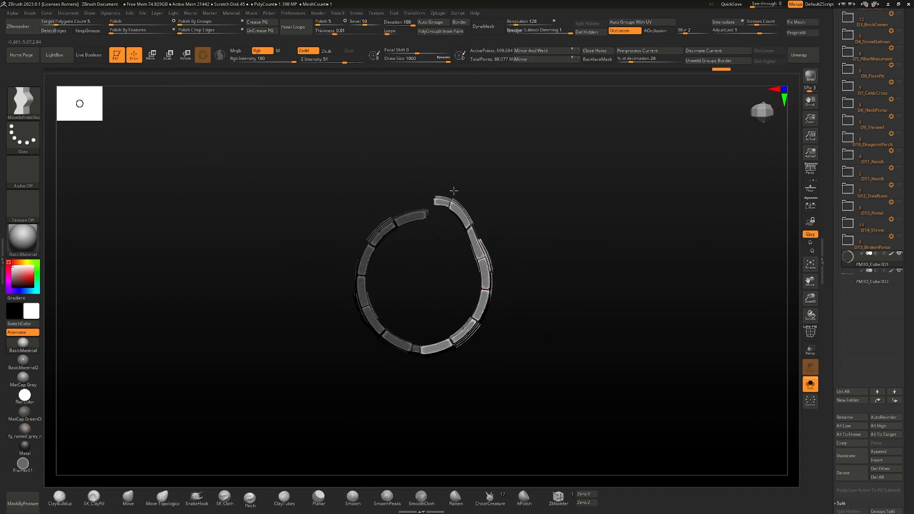
{"action": "right_click_drag", "start_coordinate": [473, 227], "coordinate": [205, 260]}
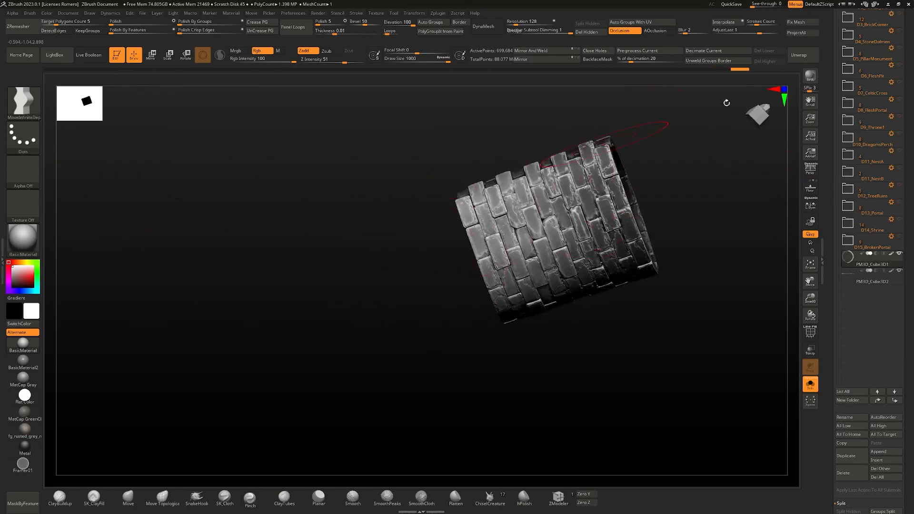
{"action": "right_click_drag", "start_coordinate": [528, 193], "coordinate": [456, 289], "text": "shift"}
{"action": "key", "text": "ctrl+z"}
- Reduce the brush's draw size to about 445 and clear the mask on the brick ring
{"action": "key", "text": "space"}
{"action": "mouse_move", "coordinate": [453, 263]}
{"action": "left_mouse_down"}
{"action": "mouse_move", "coordinate": [477, 272]}
{"action": "mouse_move", "coordinate": [457, 276]}
{"action": "left_mouse_up"}
{"action": "key", "text": "space"}
{"action": "key", "text": "space"}
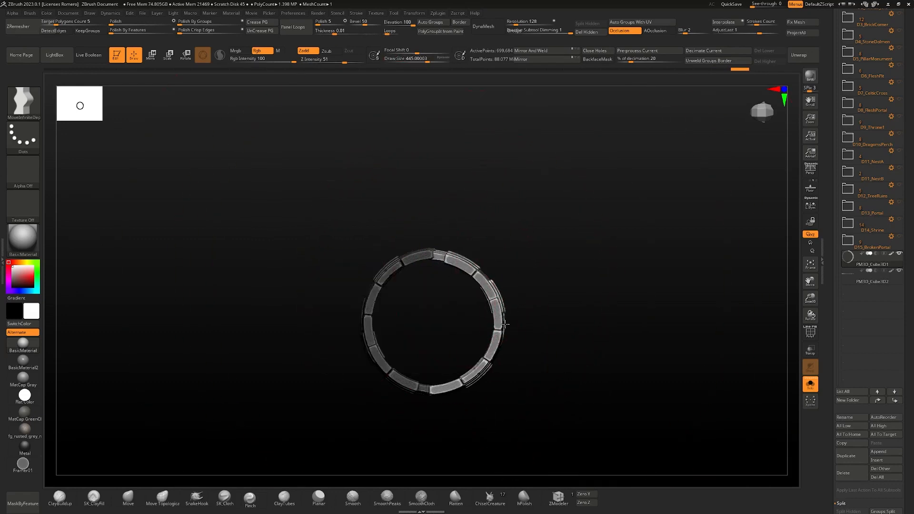
{"action": "key", "text": "ctrl"}
{"action": "left_click_drag", "start_coordinate": [514, 275], "coordinate": [509, 277], "text": "ctrl"}
- Pull one side of the brick ring slightly outward and reduce the draw size to about 280
{"action": "left_click_drag", "start_coordinate": [373, 311], "coordinate": [368, 310]}
{"action": "key", "text": "space"}
{"action": "mouse_move", "coordinate": [493, 317]}
{"action": "left_mouse_down"}
{"action": "mouse_move", "coordinate": [485, 318]}
{"action": "mouse_move", "coordinate": [513, 337]}
{"action": "mouse_move", "coordinate": [505, 276]}
{"action": "left_mouse_up"}
{"action": "right_click_drag", "start_coordinate": [505, 275], "coordinate": [478, 235]}
- Hide several bricks around the cylinder's upper rim, invert the visibility and assign those bricks one polygroup
{"action": "key", "text": "shift+f"}
{"action": "key", "text": "shift+f"}
{"action": "left_click", "coordinate": [469, 229], "text": "ctrl+shift"}
{"action": "left_click", "coordinate": [469, 229], "text": "ctrl+shift"}
{"action": "left_click", "coordinate": [432, 214], "text": "ctrl+shift"}
{"action": "left_click", "coordinate": [486, 219], "text": "ctrl+shift"}
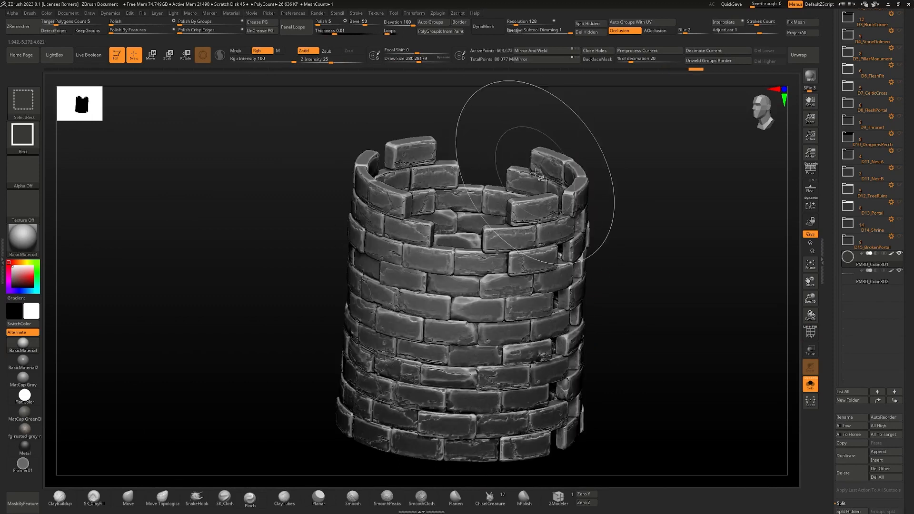
{"action": "left_click", "coordinate": [570, 172], "text": "ctrl+shift"}
{"action": "left_click_drag", "start_coordinate": [611, 250], "coordinate": [671, 310], "text": "ctrl+shift"}
{"action": "key", "text": "ctrl+w"}
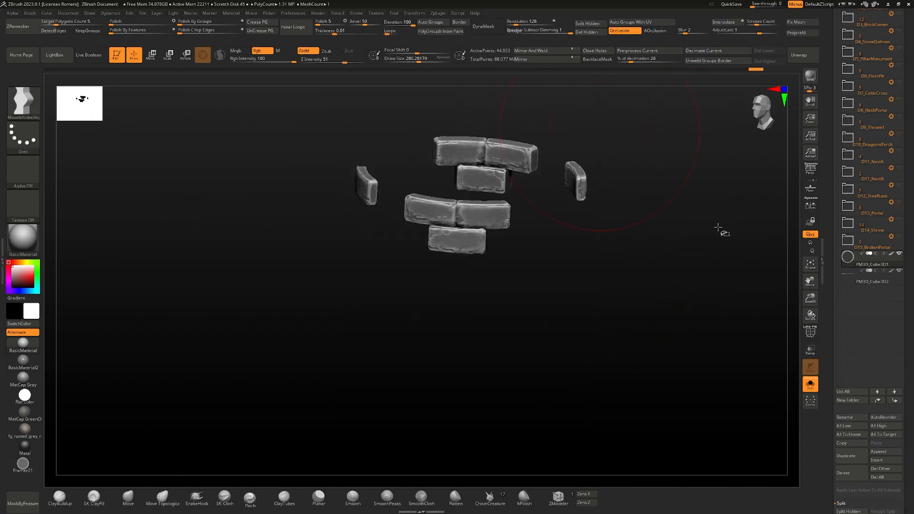
- Invert the visibility to bring back the rest of the brick tower and check its polygroup colours
{"action": "left_click_drag", "start_coordinate": [715, 233], "coordinate": [679, 279], "text": "ctrl+shift"}
{"action": "key", "text": "shift+f"}
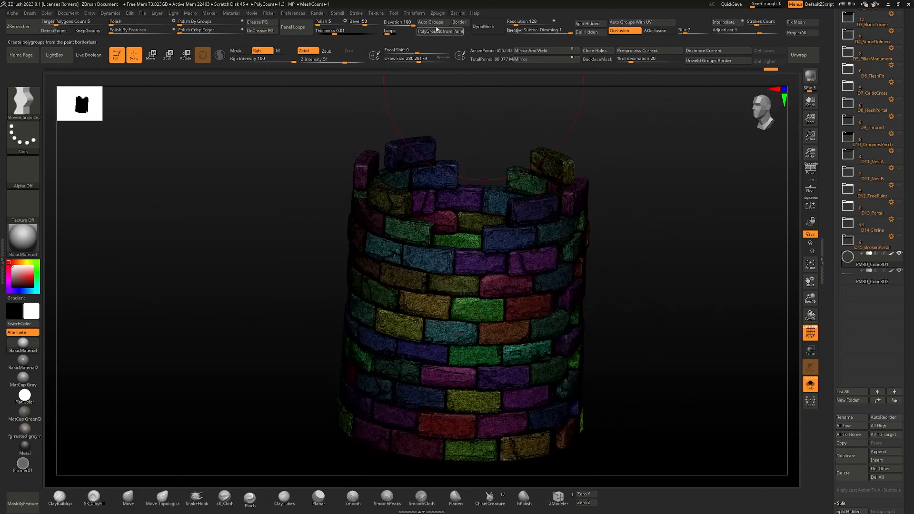
{"action": "key", "text": "shift+f"}
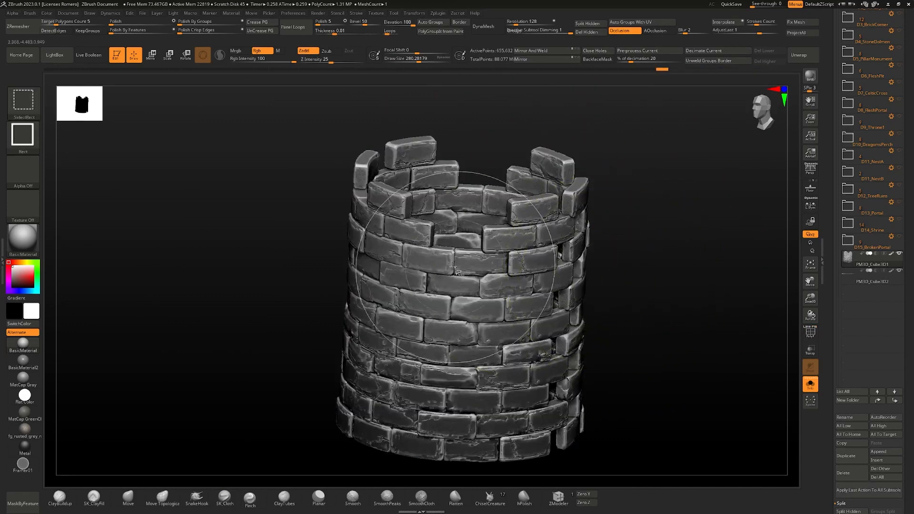
- Hide individual bricks across the front of the tower's upper and middle courses to leave gaps
{"action": "left_click", "coordinate": [404, 204], "text": "ctrl+shift"}
{"action": "left_click", "coordinate": [415, 231], "text": "ctrl+shift"}
{"action": "left_click", "coordinate": [514, 284], "text": "ctrl+shift"}
{"action": "left_click", "coordinate": [527, 260], "text": "ctrl+shift"}
{"action": "left_click", "coordinate": [511, 239], "text": "ctrl+shift"}
{"action": "left_click", "coordinate": [411, 274], "text": "ctrl+shift"}
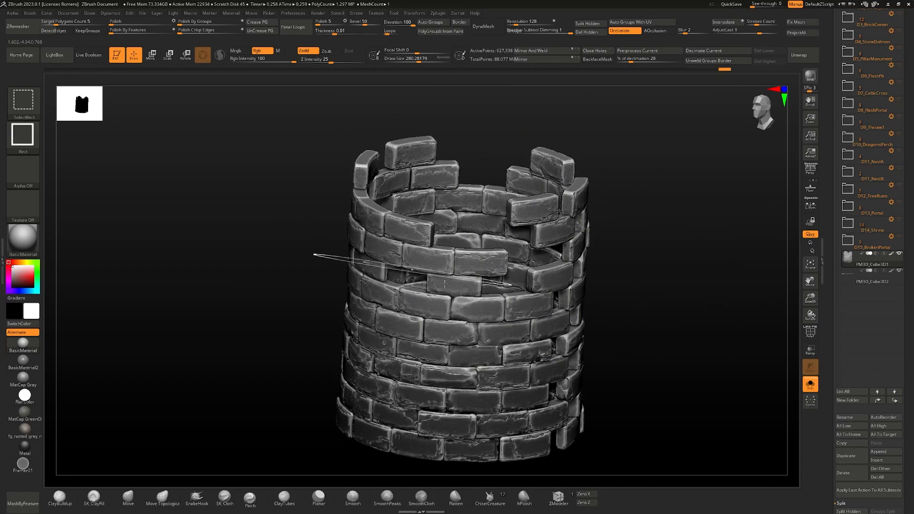
{"action": "left_click", "coordinate": [502, 331], "text": "ctrl+shift"}
- Hide more loose bricks around the tower's top rim and along its other side
{"action": "left_click", "coordinate": [474, 169], "text": "ctrl+shift"}
{"action": "left_click_drag", "start_coordinate": [667, 257], "coordinate": [619, 253]}
{"action": "key", "text": "ctrl+z"}
{"action": "left_click_drag", "start_coordinate": [490, 114], "coordinate": [437, 169]}
{"action": "left_click", "coordinate": [415, 156], "text": "ctrl+shift"}
{"action": "left_click", "coordinate": [422, 186], "text": "ctrl+shift"}
{"action": "right_click_drag", "start_coordinate": [459, 218], "coordinate": [447, 307], "text": "alt"}
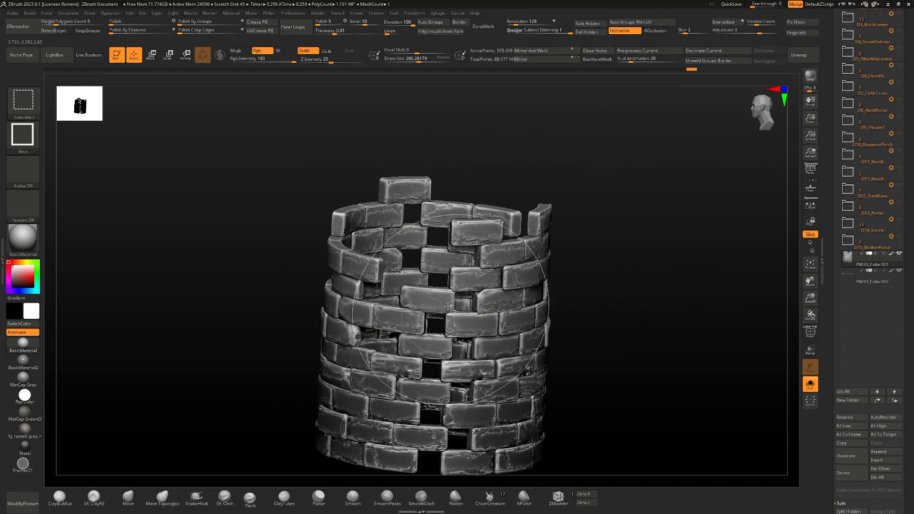
{"action": "left_click", "coordinate": [461, 318], "text": "ctrl+shift"}
{"action": "right_click_drag", "start_coordinate": [481, 313], "coordinate": [479, 316]}
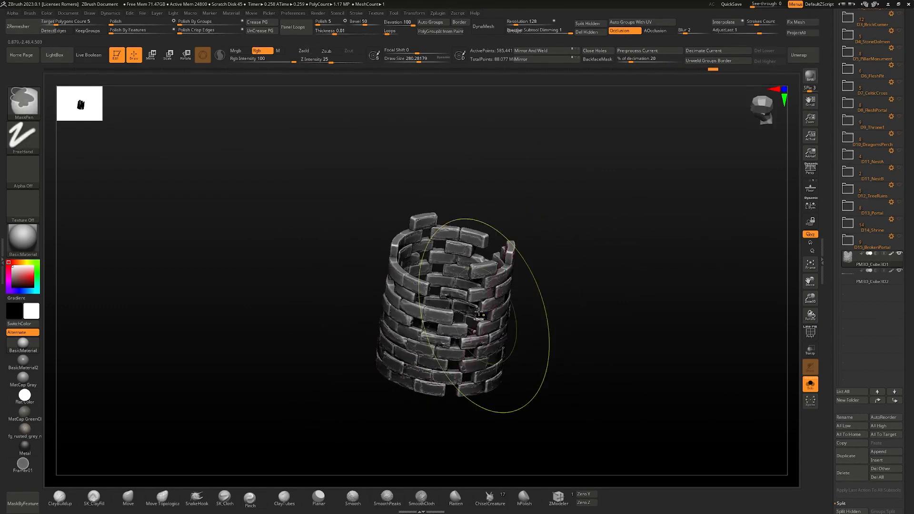
- Hide further bricks in the tower's upper rings and middle courses for a ruined look
{"action": "left_click", "coordinate": [463, 243], "text": "ctrl+shift"}
{"action": "left_click", "coordinate": [452, 236], "text": "ctrl+shift"}
{"action": "left_click", "coordinate": [447, 317], "text": "ctrl+shift"}
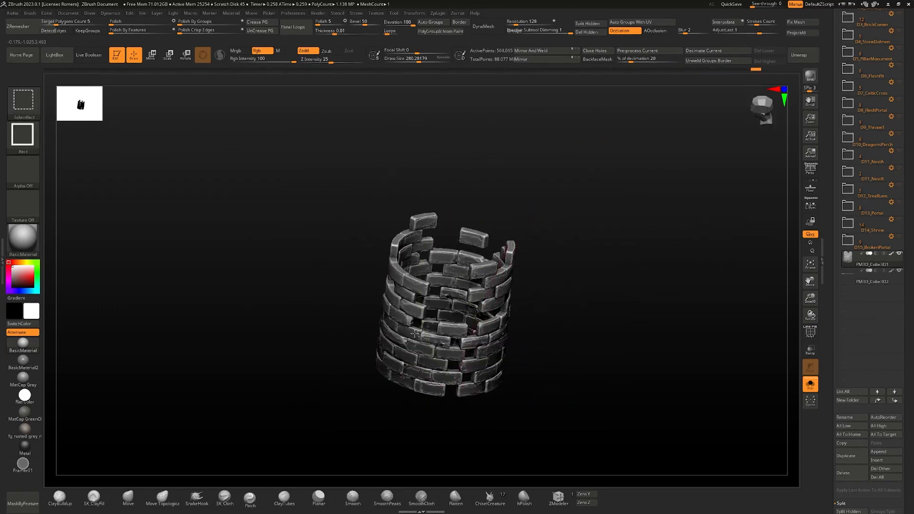
{"action": "left_click", "coordinate": [435, 351], "text": "ctrl+shift"}
{"action": "left_click_drag", "start_coordinate": [423, 322], "coordinate": [438, 315], "text": "ctrl+shift"}
{"action": "mouse_move", "coordinate": [579, 313]}
{"action": "left_mouse_down", "text": "ctrl+shift"}
{"action": "mouse_move", "coordinate": [605, 261]}
{"action": "mouse_move", "coordinate": [605, 270]}
{"action": "left_mouse_up", "text": "ctrl+shift"}
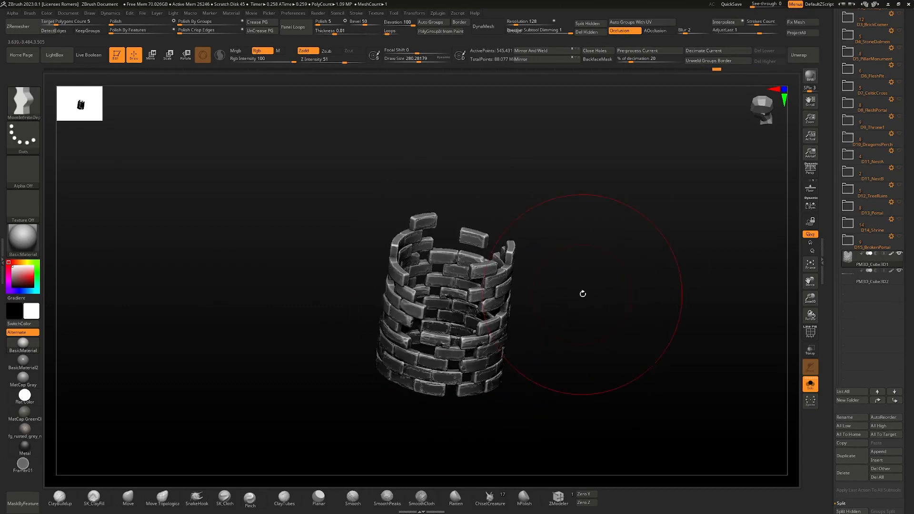
- Delete the hidden bricks permanently and leave Solo mode so the paved floor slab is shown again
{"action": "right_click_drag", "start_coordinate": [581, 293], "coordinate": [580, 291], "text": "shift"}
{"action": "left_click", "coordinate": [599, 36]}
{"action": "key", "text": "alt+s"}
- Move the brick tower across the paved floor slab to the corner at one end
{"action": "right_click_drag", "start_coordinate": [530, 225], "coordinate": [567, 318]}
{"action": "key", "text": "w"}
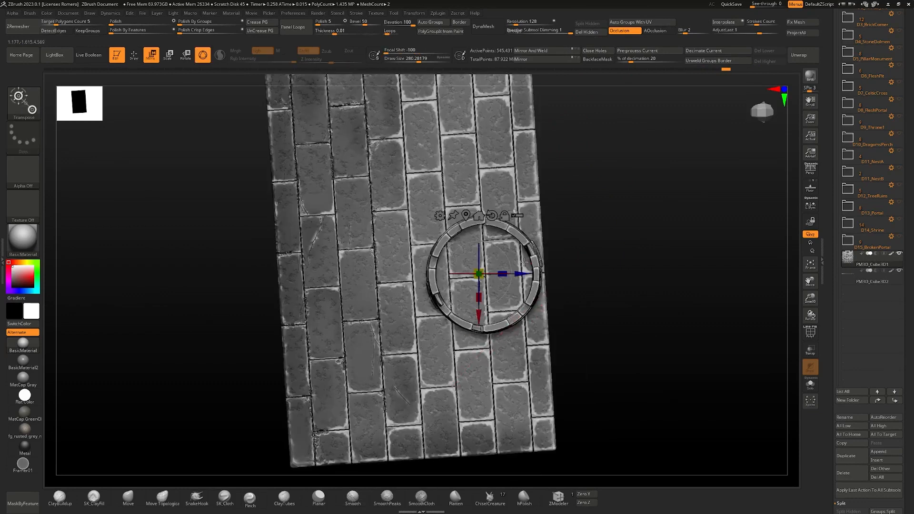
{"action": "left_click_drag", "start_coordinate": [509, 288], "coordinate": [509, 259]}
{"action": "right_click_drag", "start_coordinate": [539, 240], "coordinate": [538, 336], "text": "alt"}
{"action": "mouse_move", "coordinate": [510, 307]}
{"action": "right_mouse_down"}
{"action": "mouse_move", "coordinate": [499, 264]}
{"action": "mouse_move", "coordinate": [510, 309]}
{"action": "right_mouse_up"}
{"action": "key", "text": "q"}
{"action": "key", "text": "w"}
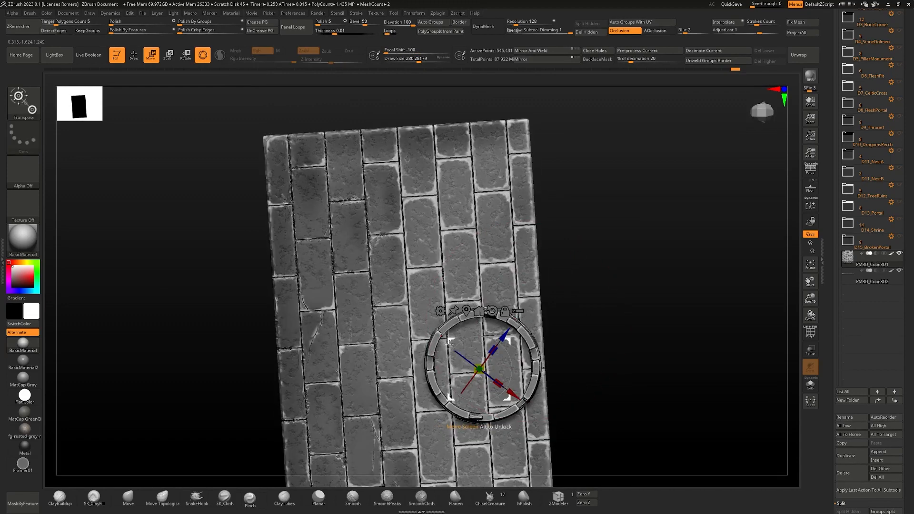
{"action": "mouse_move", "coordinate": [449, 341]}
{"action": "left_mouse_down"}
{"action": "mouse_move", "coordinate": [406, 178]}
{"action": "mouse_move", "coordinate": [422, 160]}
{"action": "left_mouse_up"}
- Fine-tune the tower's position so that it stands on the corner of the paved slab
{"action": "key", "text": "q"}
{"action": "mouse_move", "coordinate": [431, 333]}
{"action": "right_mouse_down", "text": "shift"}
{"action": "mouse_move", "coordinate": [423, 285]}
{"action": "mouse_move", "coordinate": [457, 300]}
{"action": "mouse_move", "coordinate": [538, 309]}
{"action": "right_mouse_up", "text": "shift"}
{"action": "key", "text": "w"}
{"action": "mouse_move", "coordinate": [430, 193]}
{"action": "left_mouse_down"}
{"action": "mouse_move", "coordinate": [432, 159]}
{"action": "mouse_move", "coordinate": [432, 174]}
{"action": "left_mouse_up"}
{"action": "key", "text": "q"}
{"action": "mouse_move", "coordinate": [588, 249]}
{"action": "right_mouse_down"}
{"action": "mouse_move", "coordinate": [602, 253]}
{"action": "mouse_move", "coordinate": [512, 329]}
{"action": "mouse_move", "coordinate": [463, 289]}
{"action": "right_mouse_up"}
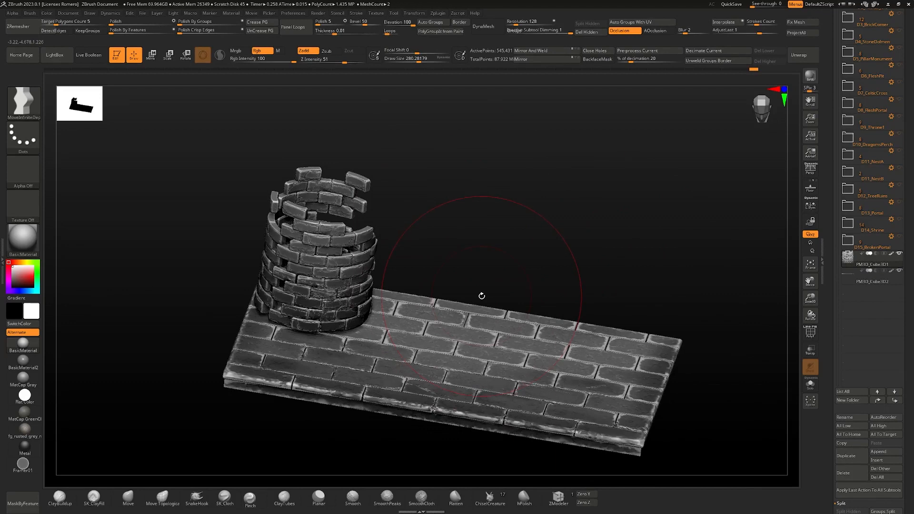
- Insert the ArrayMesh_Arc wall from the DIORAMAS insert-mesh brush onto the paved slab beside the tower
{"action": "key", "text": "b"}
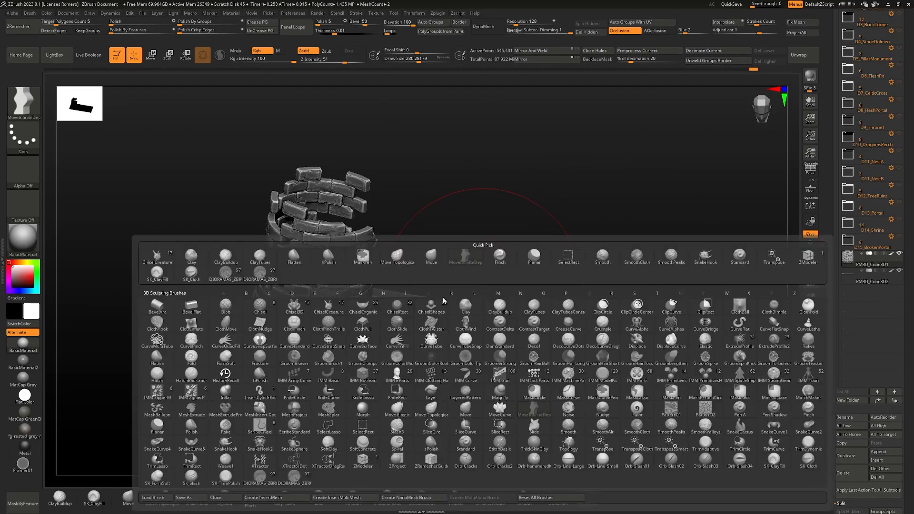
{"action": "left_click", "coordinate": [294, 478]}
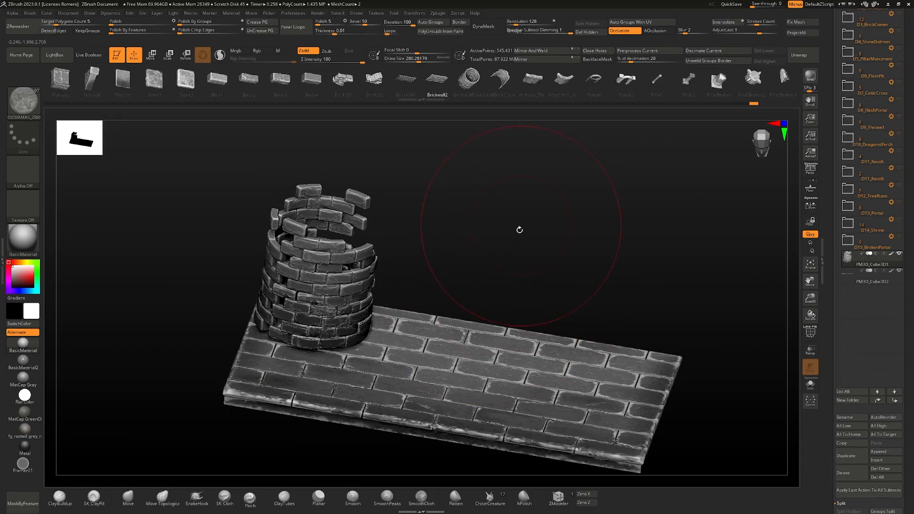
{"action": "key", "text": "m"}
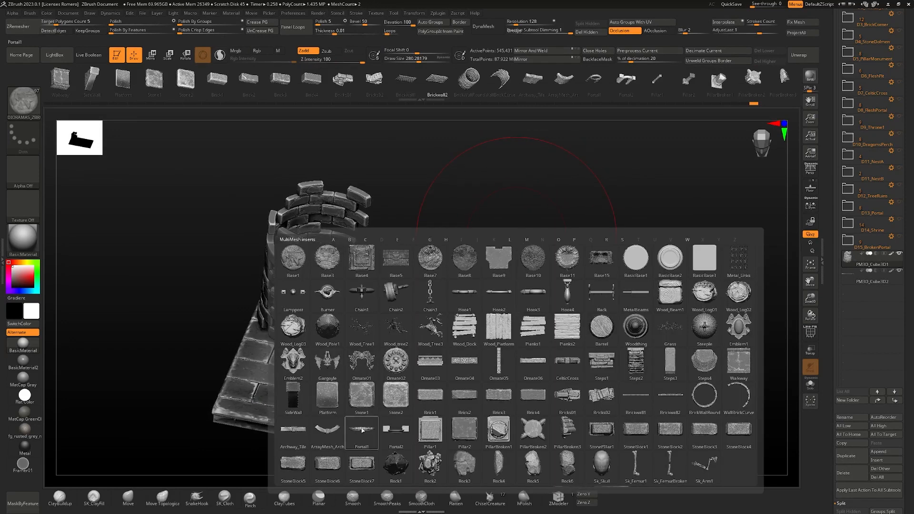
{"action": "left_click", "coordinate": [337, 428]}
{"action": "mouse_move", "coordinate": [477, 355]}
{"action": "right_mouse_down"}
{"action": "mouse_move", "coordinate": [484, 416]}
{"action": "mouse_move", "coordinate": [430, 314]}
{"action": "right_mouse_up"}
{"action": "mouse_move", "coordinate": [436, 249]}
{"action": "left_mouse_down"}
{"action": "mouse_move", "coordinate": [439, 284]}
{"action": "mouse_move", "coordinate": [399, 297]}
{"action": "mouse_move", "coordinate": [442, 344]}
{"action": "left_mouse_up"}
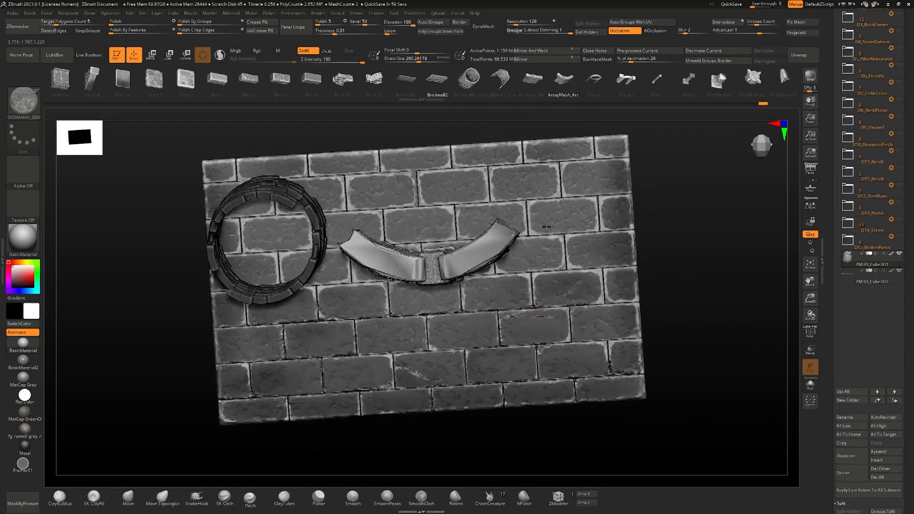
- Align the gizmo on the curved arc wall and move the wall across the slab, away from the tower
{"action": "right_click_drag", "start_coordinate": [545, 227], "coordinate": [486, 192]}
{"action": "right_click_drag", "start_coordinate": [597, 171], "coordinate": [559, 228], "text": "alt"}
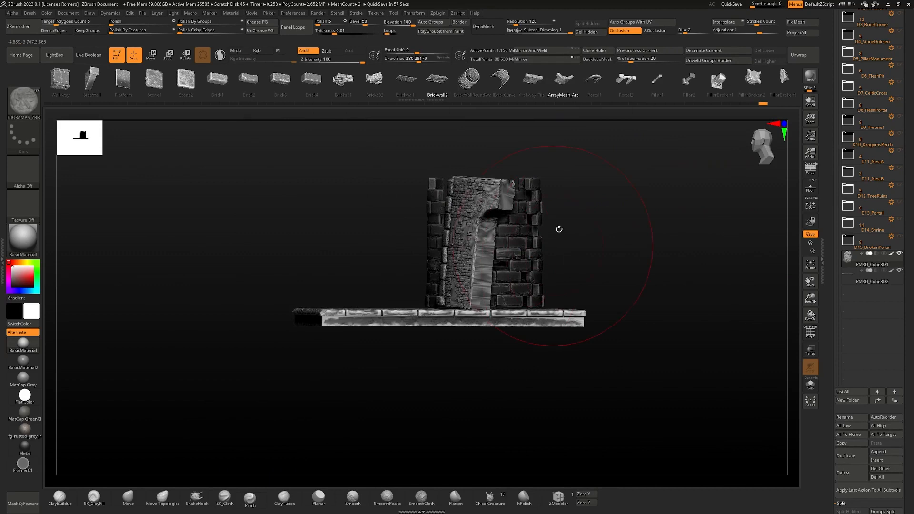
{"action": "key", "text": "w"}
{"action": "left_click", "coordinate": [478, 257]}
{"action": "left_click_drag", "start_coordinate": [501, 236], "coordinate": [495, 231]}
{"action": "left_click", "coordinate": [489, 199], "text": "alt"}
{"action": "right_click_drag", "start_coordinate": [495, 230], "coordinate": [493, 305]}
{"action": "right_click_drag", "start_coordinate": [493, 304], "coordinate": [490, 130], "text": "alt"}
{"action": "right_click_drag", "start_coordinate": [484, 197], "coordinate": [480, 211], "text": "alt"}
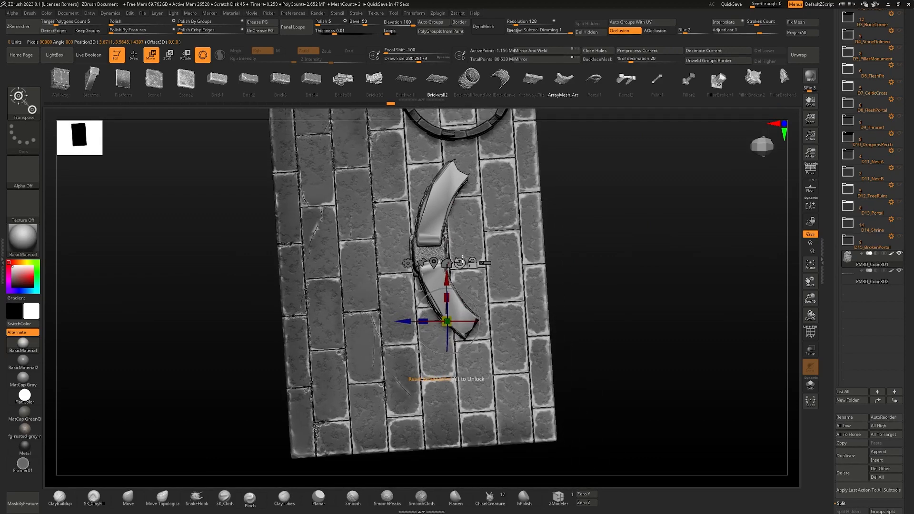
{"action": "left_click_drag", "start_coordinate": [472, 294], "coordinate": [451, 234]}
{"action": "left_click_drag", "start_coordinate": [390, 265], "coordinate": [303, 267]}
- Undo a stray move of the arc wall and adjust its height so its base rests on the slab
{"action": "right_click_drag", "start_coordinate": [331, 273], "coordinate": [352, 224]}
{"action": "left_click_drag", "start_coordinate": [909, 495], "coordinate": [910, 283]}
{"action": "right_click_drag", "start_coordinate": [427, 255], "coordinate": [440, 234]}
{"action": "right_click_drag", "start_coordinate": [252, 228], "coordinate": [480, 366]}
{"action": "left_click_drag", "start_coordinate": [524, 250], "coordinate": [529, 253]}
{"action": "key", "text": "ctrl+z"}
{"action": "right_click_drag", "start_coordinate": [558, 210], "coordinate": [543, 192], "text": "alt"}
{"action": "right_click_drag", "start_coordinate": [542, 191], "coordinate": [517, 279], "text": "alt"}
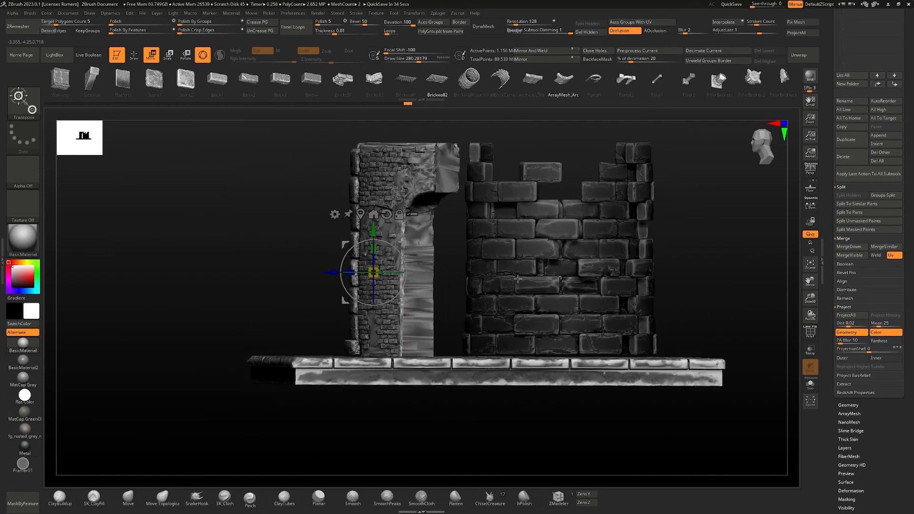
{"action": "mouse_move", "coordinate": [374, 230]}
{"action": "left_mouse_down"}
{"action": "mouse_move", "coordinate": [374, 219]}
{"action": "mouse_move", "coordinate": [373, 230]}
{"action": "left_mouse_up"}
- Hide the tower and isolate the curved arc wall so that it is the only visible piece
{"action": "key", "text": "q"}
{"action": "mouse_move", "coordinate": [405, 230]}
{"action": "right_mouse_down", "text": "shift"}
{"action": "mouse_move", "coordinate": [432, 218]}
{"action": "mouse_move", "coordinate": [546, 238]}
{"action": "mouse_move", "coordinate": [523, 257]}
{"action": "mouse_move", "coordinate": [538, 305]}
{"action": "mouse_move", "coordinate": [514, 280]}
{"action": "mouse_move", "coordinate": [456, 325]}
{"action": "mouse_move", "coordinate": [458, 269]}
{"action": "mouse_move", "coordinate": [472, 284]}
{"action": "mouse_move", "coordinate": [477, 328]}
{"action": "right_mouse_up", "text": "shift"}
{"action": "left_click_drag", "start_coordinate": [911, 393], "coordinate": [910, 351]}
{"action": "right_click_drag", "start_coordinate": [571, 247], "coordinate": [579, 304], "text": "alt"}
{"action": "left_click", "coordinate": [576, 288], "text": "ctrl+shift"}
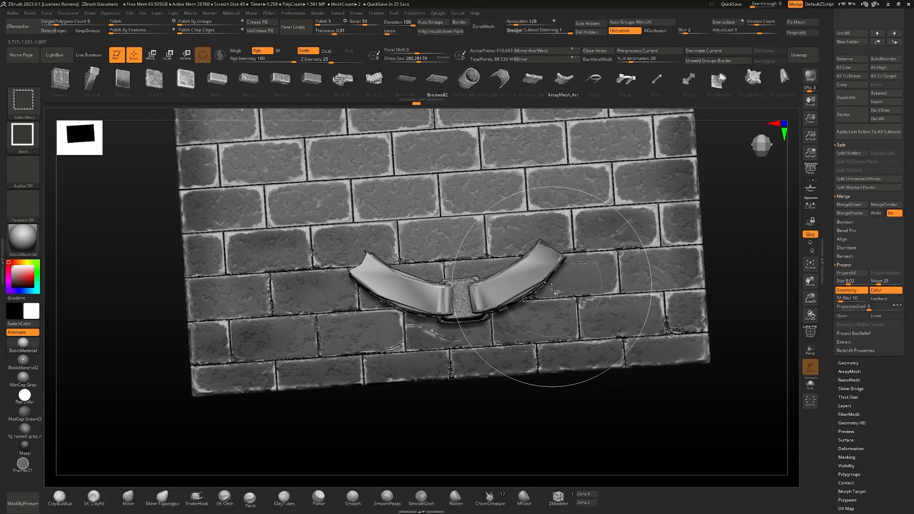
{"action": "key", "text": "ctrl+shift+z"}
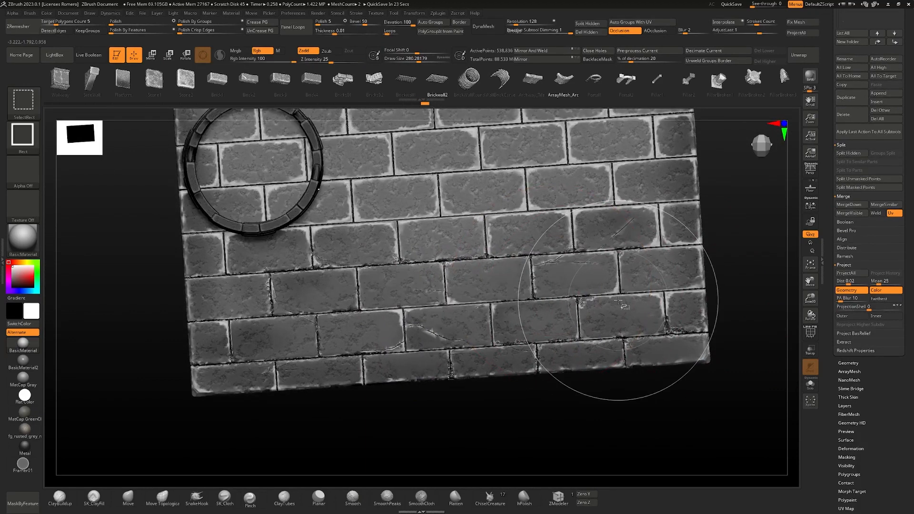
{"action": "left_click", "coordinate": [611, 291], "text": "ctrl+shift"}
{"action": "key", "text": "ctrl+shift+z"}
{"action": "mouse_move", "coordinate": [503, 346]}
{"action": "right_mouse_down"}
{"action": "mouse_move", "coordinate": [498, 315]}
{"action": "mouse_move", "coordinate": [492, 341]}
{"action": "right_mouse_up"}
{"action": "left_click_drag", "start_coordinate": [329, 374], "coordinate": [614, 205], "text": "ctrl+shift"}
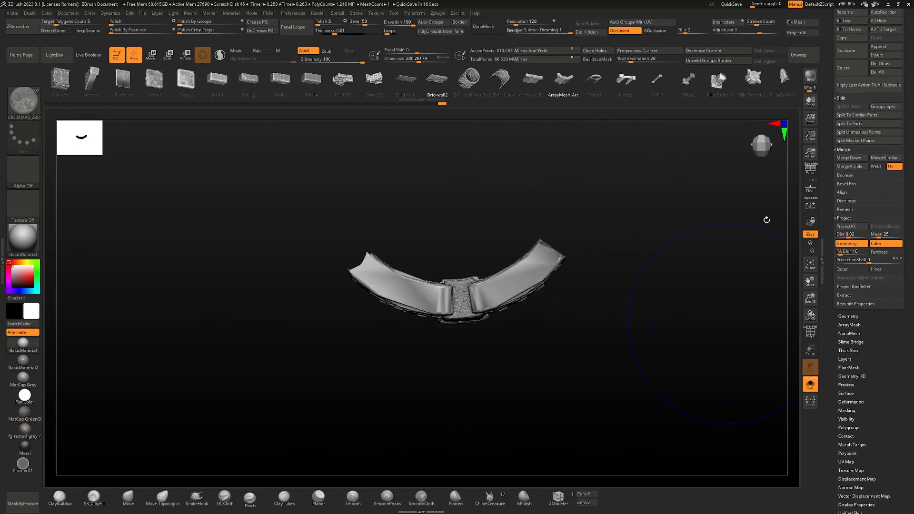
- Turn off Occlusion and set the brush's draw size to about 163, facing the arc wall's brick side
{"action": "left_click", "coordinate": [625, 31]}
{"action": "right_click_drag", "start_coordinate": [581, 220], "coordinate": [611, 186]}
{"action": "right_click_drag", "start_coordinate": [484, 248], "coordinate": [497, 338], "text": "ctrl"}
{"action": "key", "text": "space"}
{"action": "left_click", "coordinate": [521, 338]}
{"action": "mouse_move", "coordinate": [533, 281]}
{"action": "right_mouse_down"}
{"action": "mouse_move", "coordinate": [546, 322]}
{"action": "mouse_move", "coordinate": [598, 299]}
{"action": "mouse_move", "coordinate": [596, 310]}
{"action": "mouse_move", "coordinate": [521, 264]}
{"action": "right_mouse_up"}
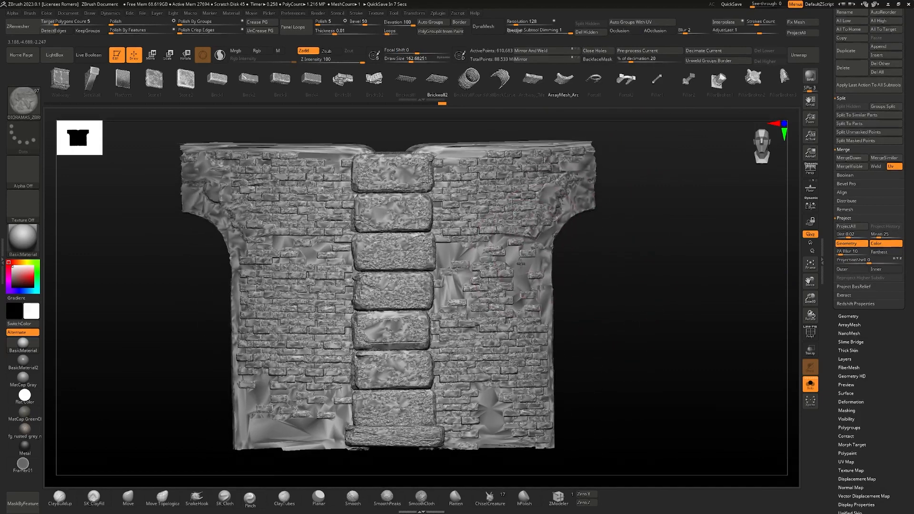
- Choose the Standard brush, sample the wall's light grey and paint it over the mottled brick patches
{"action": "key", "text": "b"}
{"action": "key", "text": "s"}
{"action": "key", "text": "t"}
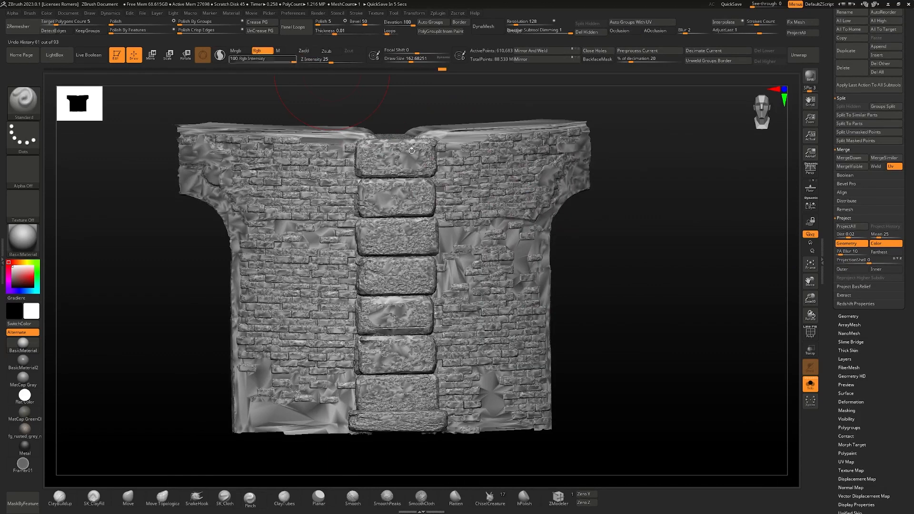
{"action": "key", "text": "c"}
{"action": "mouse_move", "coordinate": [461, 257]}
{"action": "left_mouse_down"}
{"action": "mouse_move", "coordinate": [514, 271]}
{"action": "mouse_move", "coordinate": [497, 400]}
{"action": "mouse_move", "coordinate": [469, 422]}
{"action": "left_mouse_up"}
{"action": "mouse_move", "coordinate": [271, 395]}
{"action": "left_mouse_down"}
{"action": "mouse_move", "coordinate": [309, 409]}
{"action": "mouse_move", "coordinate": [253, 366]}
{"action": "left_mouse_up"}
- Paint light grey over the remaining mottled areas of the arc wall from several angles
{"action": "mouse_move", "coordinate": [309, 324]}
{"action": "right_mouse_down"}
{"action": "mouse_move", "coordinate": [203, 222]}
{"action": "mouse_move", "coordinate": [189, 108]}
{"action": "right_mouse_up"}
{"action": "key", "text": "Escape"}
{"action": "right_click_drag", "start_coordinate": [413, 231], "coordinate": [499, 276]}
{"action": "right_click_drag", "start_coordinate": [223, 231], "coordinate": [485, 286]}
{"action": "left_click_drag", "start_coordinate": [450, 333], "coordinate": [419, 190]}
{"action": "mouse_move", "coordinate": [626, 219]}
{"action": "left_mouse_down"}
{"action": "mouse_move", "coordinate": [633, 333]}
{"action": "mouse_move", "coordinate": [635, 149]}
{"action": "left_mouse_up"}
{"action": "mouse_move", "coordinate": [628, 231]}
{"action": "right_mouse_down"}
{"action": "mouse_move", "coordinate": [704, 238]}
{"action": "mouse_move", "coordinate": [367, 271]}
{"action": "right_mouse_up"}
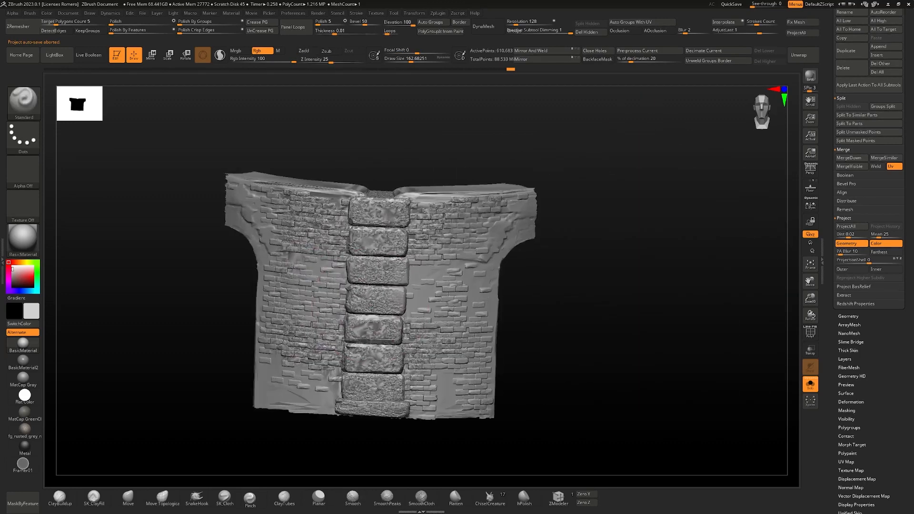
- Reduce the Standard brush's draw size to about 62 and face the wall's brick side straight on
{"action": "right_click_drag", "start_coordinate": [371, 204], "coordinate": [388, 271]}
{"action": "key", "text": "space"}
{"action": "left_click_drag", "start_coordinate": [345, 286], "coordinate": [333, 286]}
{"action": "right_click_drag", "start_coordinate": [434, 171], "coordinate": [326, 252], "text": "shift"}
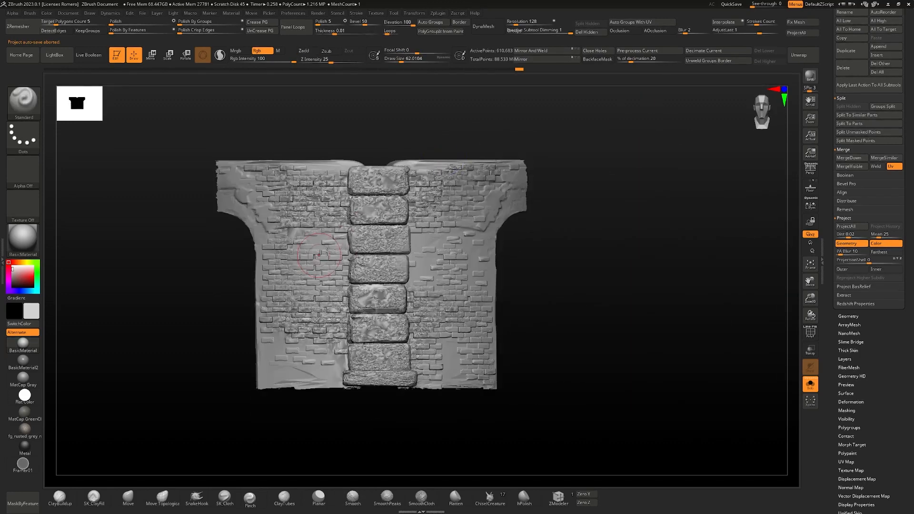
- Show the polyframe on the arc wall briefly and inspect its brick surface
{"action": "left_click_drag", "start_coordinate": [912, 360], "coordinate": [912, 291]}
{"action": "right_click_drag", "start_coordinate": [562, 276], "coordinate": [509, 166], "text": "alt"}
{"action": "key", "text": "shift+f"}
{"action": "key", "text": "shift+f"}
{"action": "right_click_drag", "start_coordinate": [509, 166], "coordinate": [309, 278]}
{"action": "right_click_drag", "start_coordinate": [308, 278], "coordinate": [195, 300]}
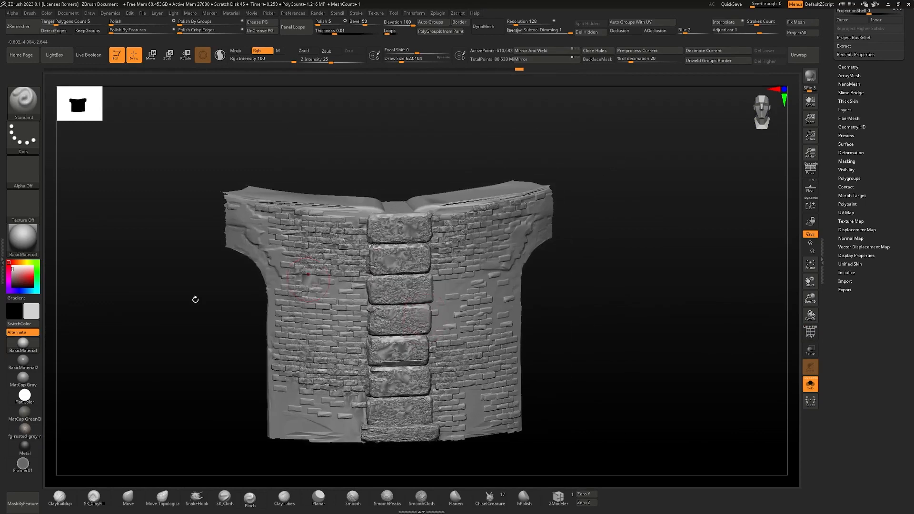
- Dock the Color palette above the Stroke and Tool palettes
{"action": "left_click", "coordinate": [47, 14]}
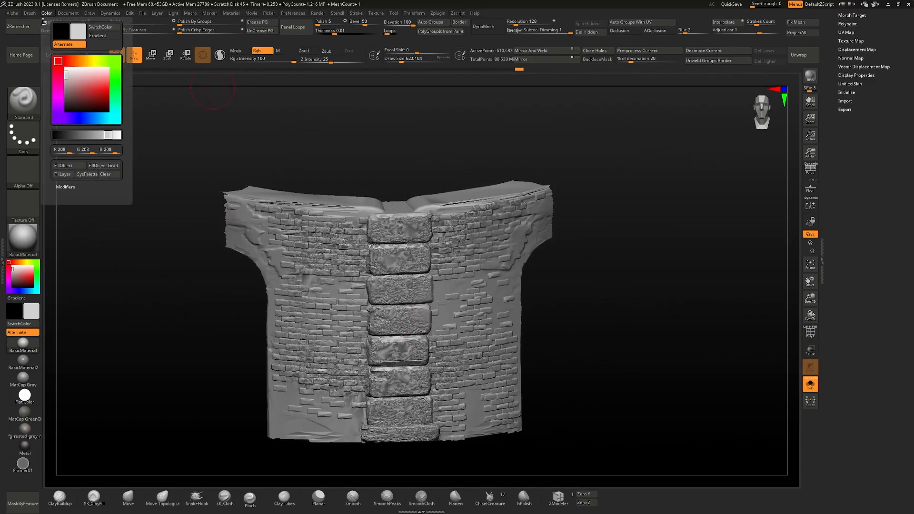
{"action": "left_click_drag", "start_coordinate": [43, 23], "coordinate": [912, 286]}
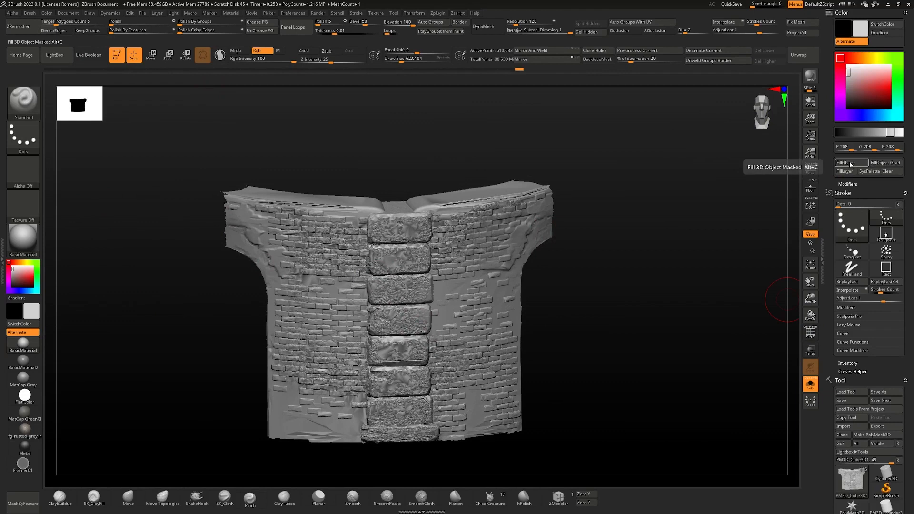
{"action": "right_click_drag", "start_coordinate": [685, 238], "coordinate": [660, 221]}
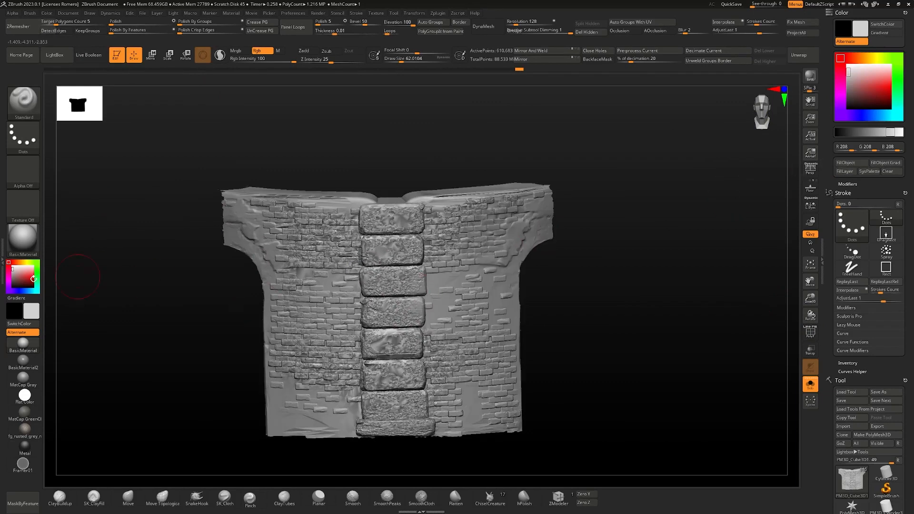
- Fill the whole arc wall with dark grey (41, 41, 41), then refill it with a muted red
{"action": "left_click_drag", "start_coordinate": [9, 274], "coordinate": [13, 283]}
{"action": "key", "text": "ctrl+f"}
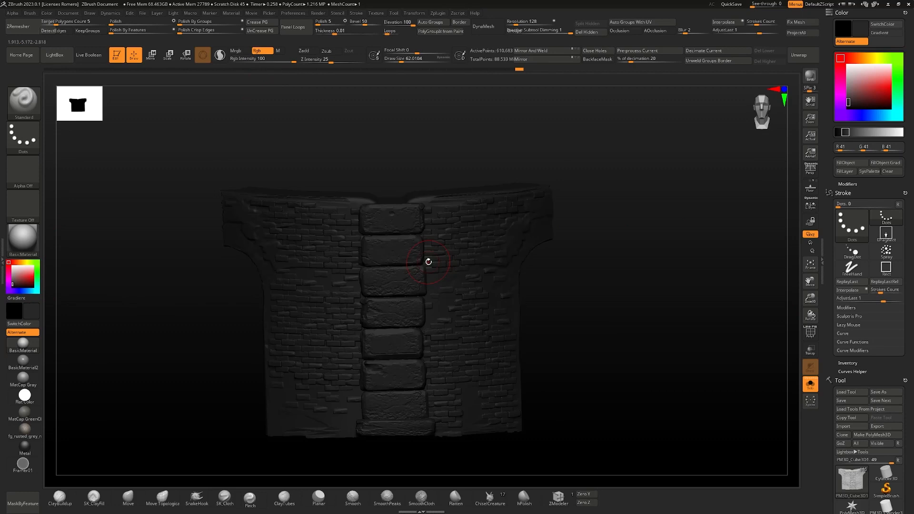
{"action": "left_click", "coordinate": [25, 270]}
{"action": "key", "text": "ctrl+f"}
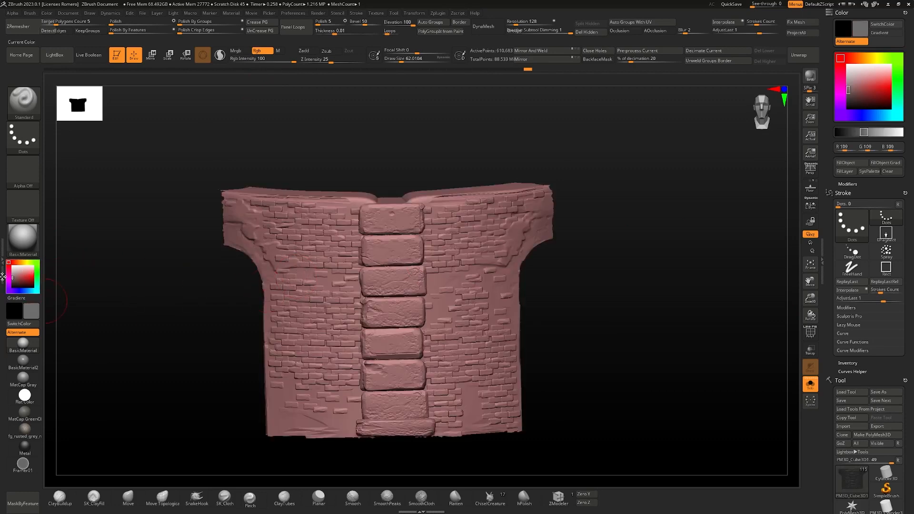
- Sample colours from the interface one after another: light grey, orange (255, 144, 37), black and dark grey (56, 55, 53)
{"action": "left_click_drag", "start_coordinate": [3, 277], "coordinate": [4, 276]}
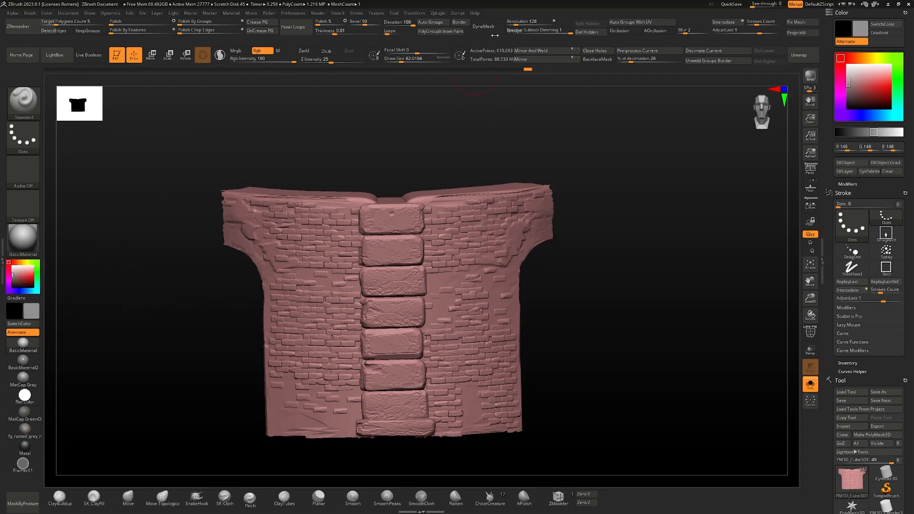
{"action": "key", "text": "c"}
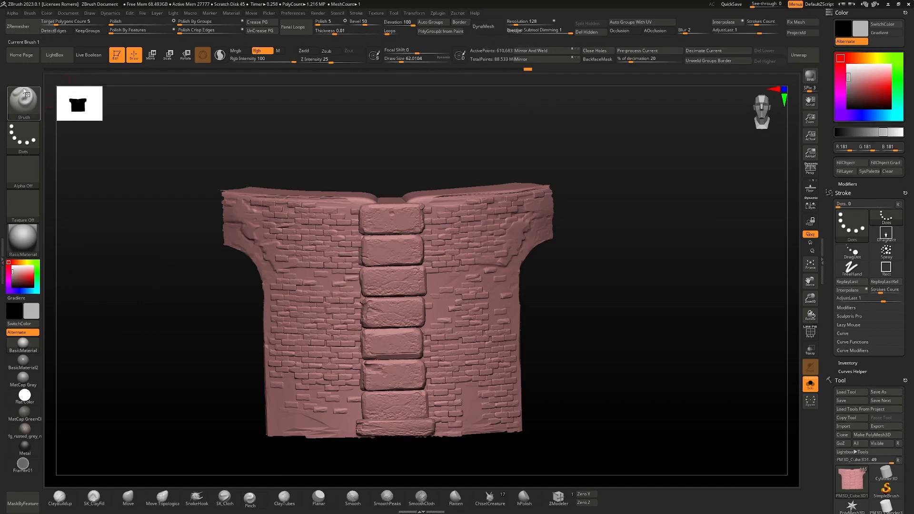
{"action": "key", "text": "c"}
{"action": "key", "text": "c"}
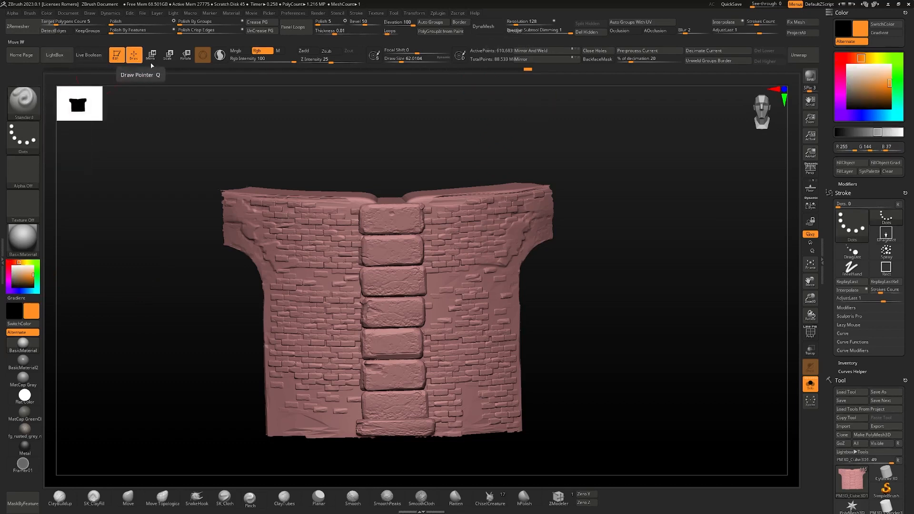
{"action": "key", "text": "c"}
{"action": "key", "text": "c"}
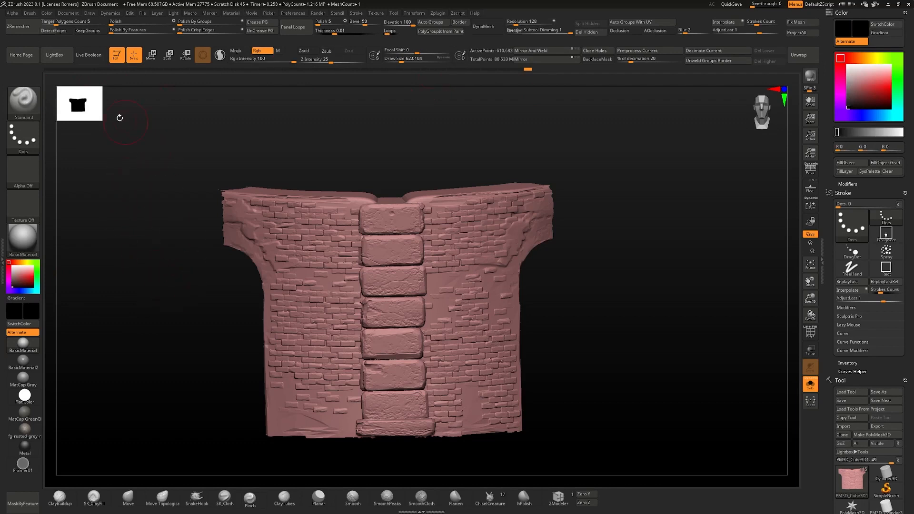
{"action": "key", "text": "c"}
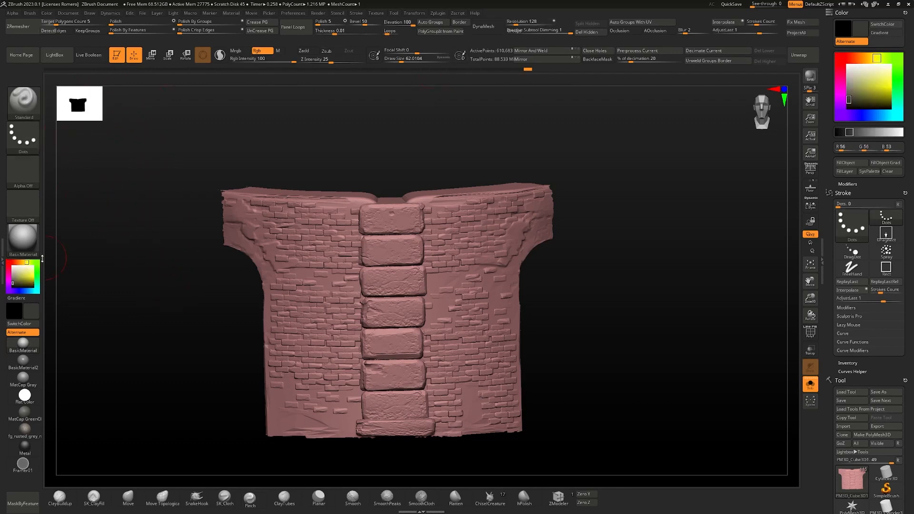
- Fill the whole arc wall with the sampled dark grey (56, 55, 53) and demonstrate assigning a custom hotkey to FillObject
{"action": "key", "text": "ctrl+f"}
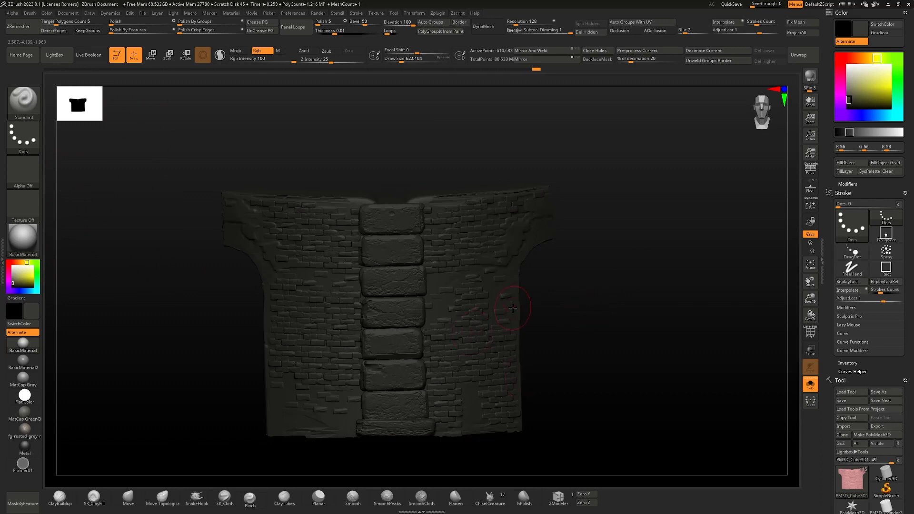
{"action": "left_click", "coordinate": [853, 162], "text": "ctrl+alt"}
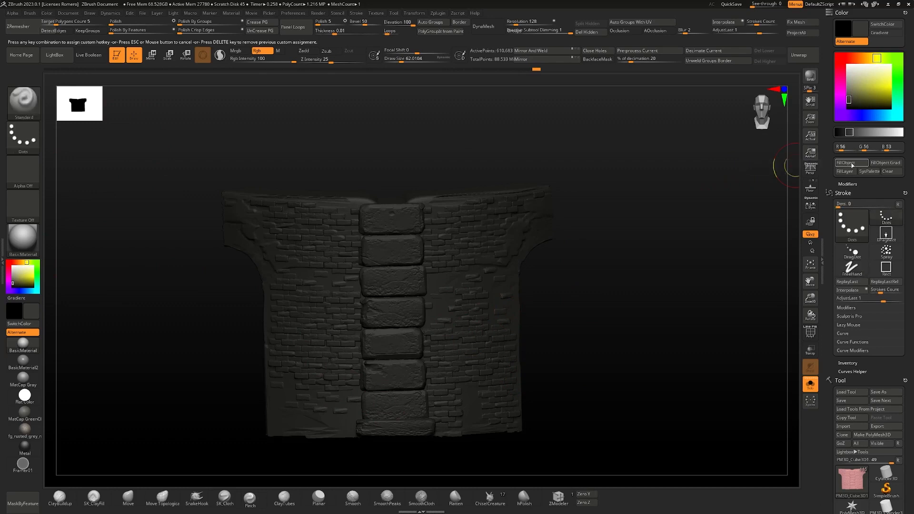
{"action": "key", "text": "alt+c"}
- Choose a medium grey and refill the whole arc wall with it
{"action": "left_click_drag", "start_coordinate": [779, 153], "coordinate": [72, 256]}
{"action": "left_click_drag", "start_coordinate": [18, 269], "coordinate": [12, 277]}
{"action": "key", "text": "alt+c"}
- Mask the arc wall by surface smoothness and hide the mask display
{"action": "left_click_drag", "start_coordinate": [598, 257], "coordinate": [591, 293]}
{"action": "left_click_drag", "start_coordinate": [907, 357], "coordinate": [913, 270]}
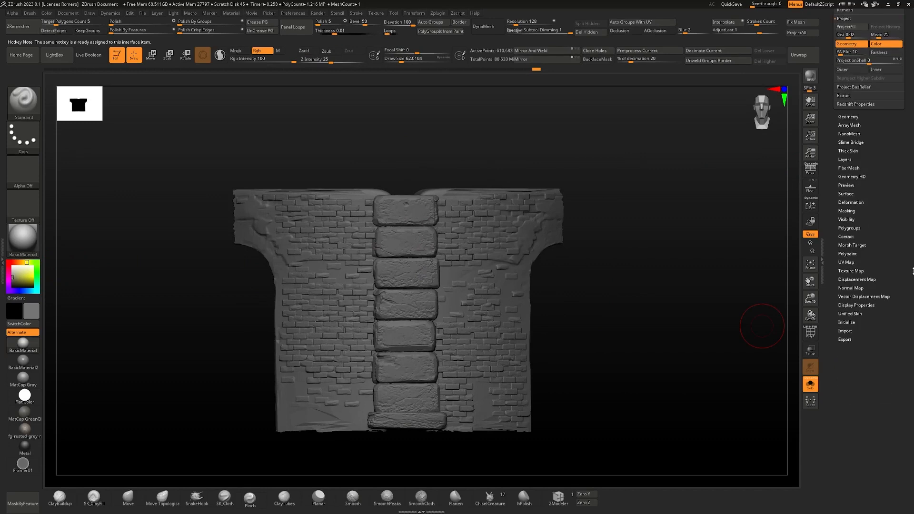
{"action": "right_click_drag", "start_coordinate": [703, 256], "coordinate": [687, 279], "text": "ctrl"}
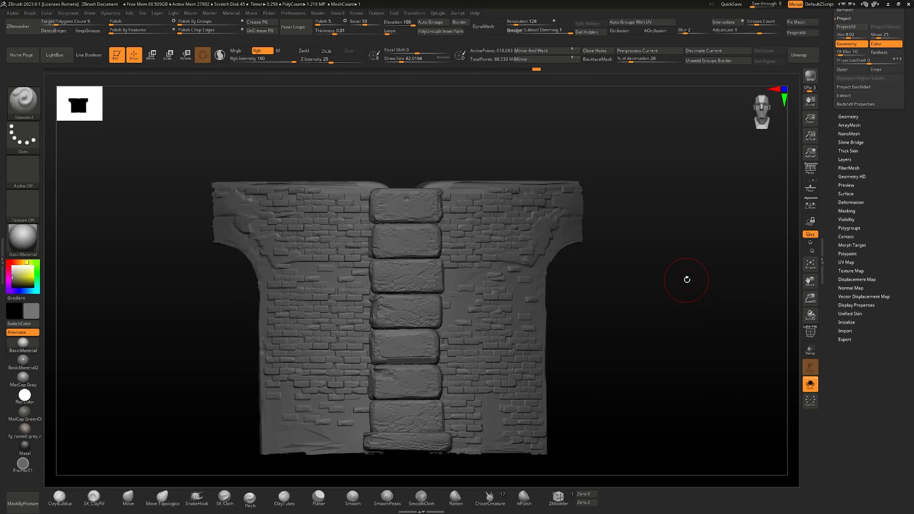
{"action": "right_click_drag", "start_coordinate": [676, 277], "coordinate": [654, 285]}
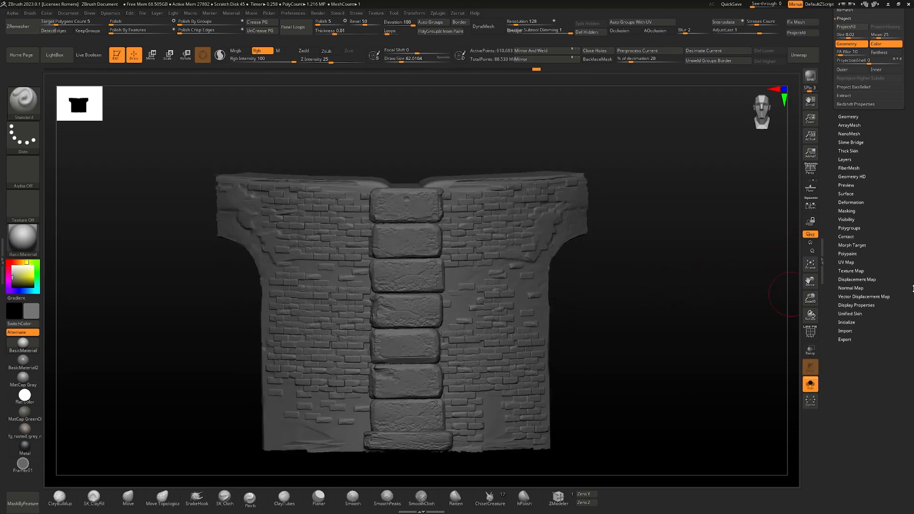
{"action": "left_click_drag", "start_coordinate": [900, 270], "coordinate": [899, 269]}
{"action": "left_click_drag", "start_coordinate": [601, 228], "coordinate": [654, 233]}
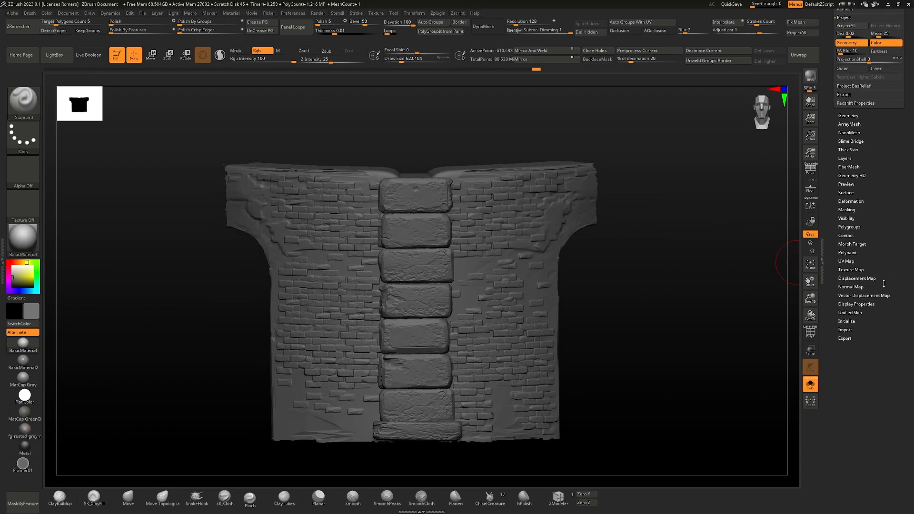
{"action": "left_click", "coordinate": [849, 210]}
{"action": "scroll", "coordinate": [910, 361], "scroll_direction": "down", "scroll_amount": 1}
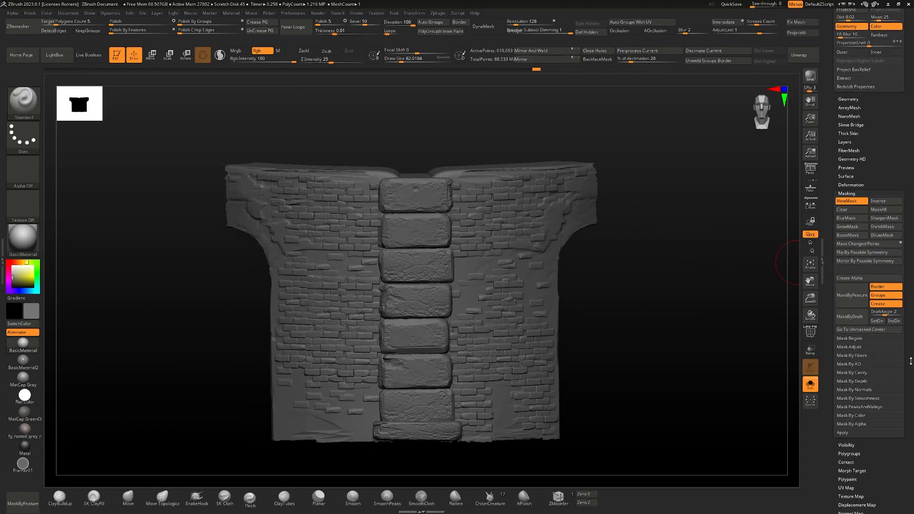
{"action": "left_click", "coordinate": [868, 399]}
{"action": "left_click", "coordinate": [876, 408]}
{"action": "left_click_drag", "start_coordinate": [599, 299], "coordinate": [605, 276], "text": "alt"}
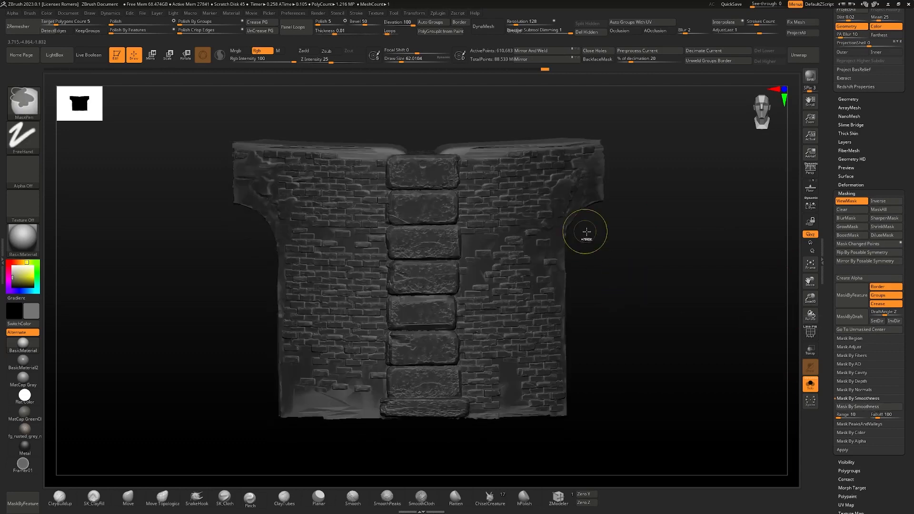
{"action": "key", "text": "ctrl+h"}
{"action": "right_click_drag", "start_coordinate": [550, 220], "coordinate": [528, 225], "text": "alt"}
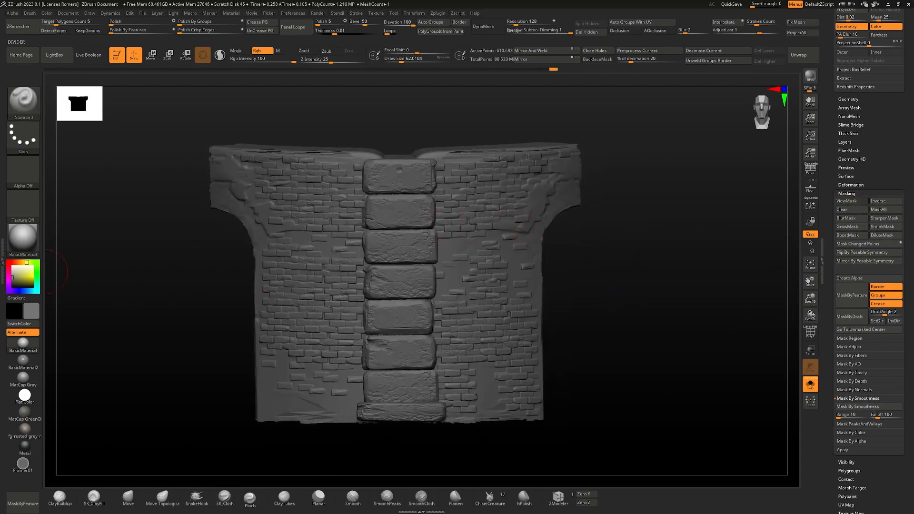
- Try filling the unmasked brick and stone edges with a darker grey, then undo the fill
{"action": "left_click_drag", "start_coordinate": [27, 277], "coordinate": [8, 260]}
{"action": "key", "text": "c"}
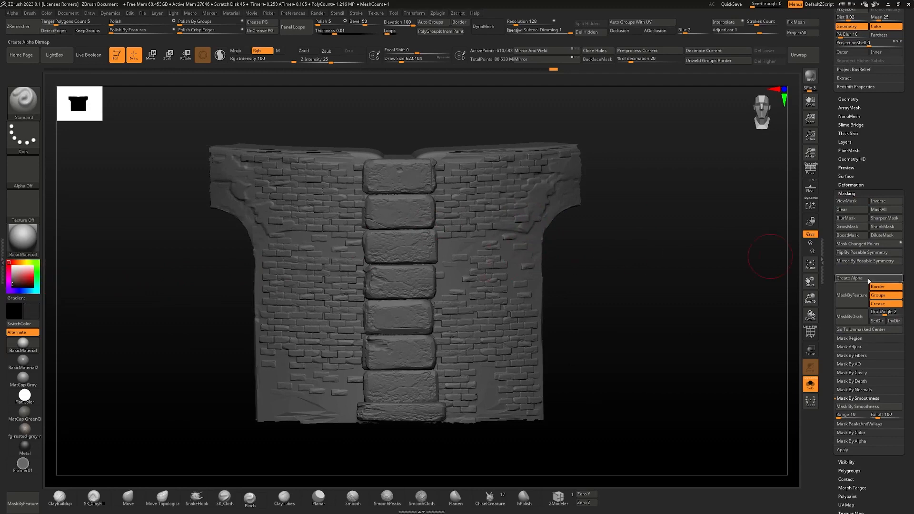
{"action": "key", "text": "ctrl+f"}
{"action": "right_click_drag", "start_coordinate": [576, 243], "coordinate": [585, 249], "text": "ctrl"}
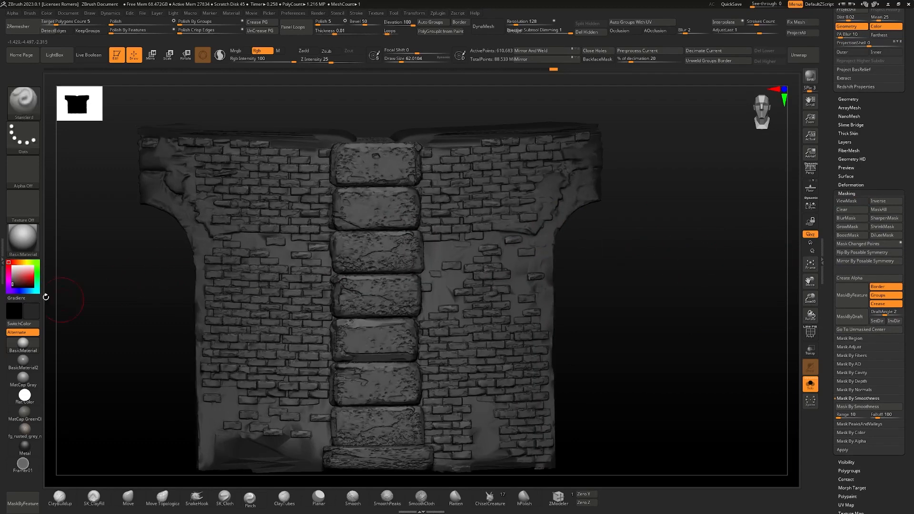
{"action": "key", "text": "ctrl+z"}
- Fill the unmasked brick and stone edges with a light grey as a highlight
{"action": "right_click_drag", "start_coordinate": [582, 267], "coordinate": [427, 272], "text": "ctrl"}
{"action": "left_click", "coordinate": [12, 273]}
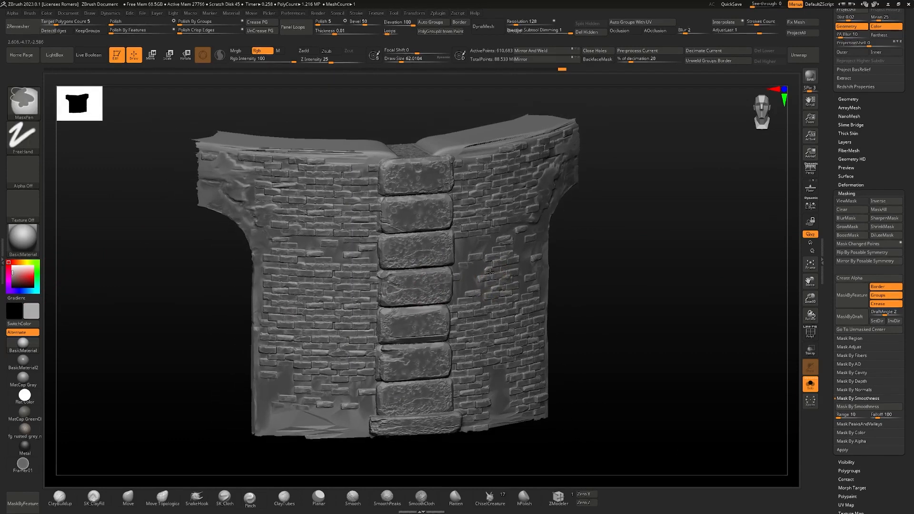
{"action": "mouse_move", "coordinate": [753, 169]}
{"action": "right_mouse_down"}
{"action": "mouse_move", "coordinate": [577, 199]}
{"action": "mouse_move", "coordinate": [571, 232]}
{"action": "mouse_move", "coordinate": [598, 233]}
{"action": "mouse_move", "coordinate": [485, 185]}
{"action": "mouse_move", "coordinate": [547, 176]}
{"action": "mouse_move", "coordinate": [585, 230]}
{"action": "mouse_move", "coordinate": [515, 251]}
{"action": "mouse_move", "coordinate": [529, 186]}
{"action": "mouse_move", "coordinate": [571, 209]}
{"action": "right_mouse_up"}
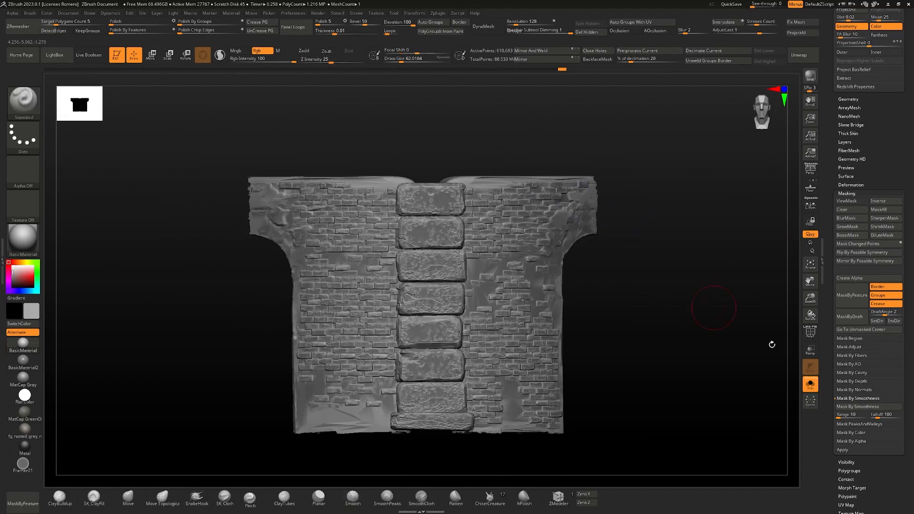
- Mask the wall by smoothness again, invert the mask and set the draw size to about 104 with a dark grey
{"action": "left_click", "coordinate": [861, 407]}
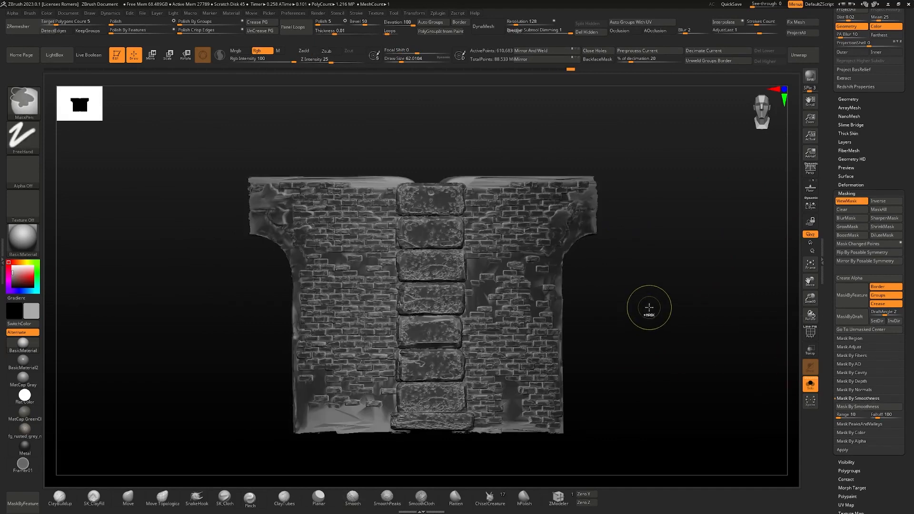
{"action": "left_click_drag", "start_coordinate": [649, 307], "coordinate": [571, 357], "text": "ctrl"}
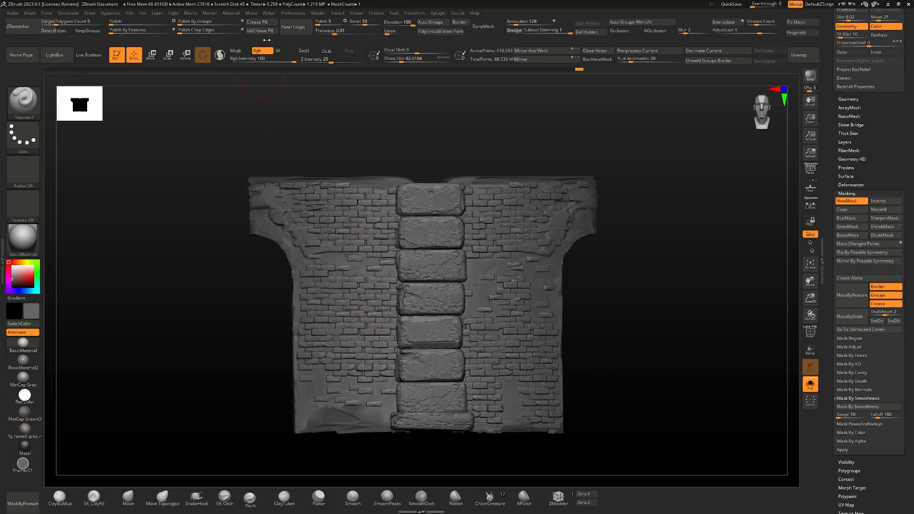
{"action": "key", "text": "space"}
{"action": "left_click_drag", "start_coordinate": [384, 239], "coordinate": [395, 238]}
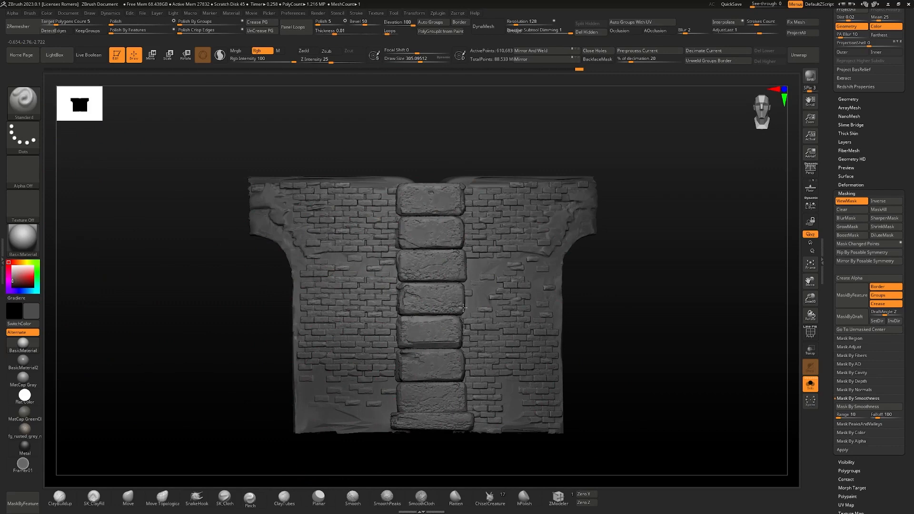
{"action": "key", "text": "ctrl"}
{"action": "key", "text": "space"}
{"action": "left_click_drag", "start_coordinate": [696, 321], "coordinate": [682, 321]}
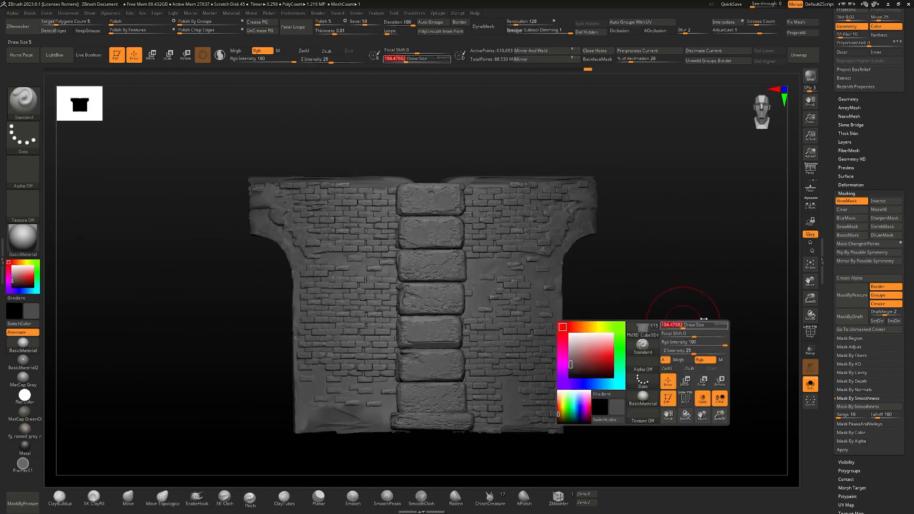
- Reapply the smoothness mask on the wall, invert and grow it, and hide the mask display
{"action": "left_click", "coordinate": [850, 398]}
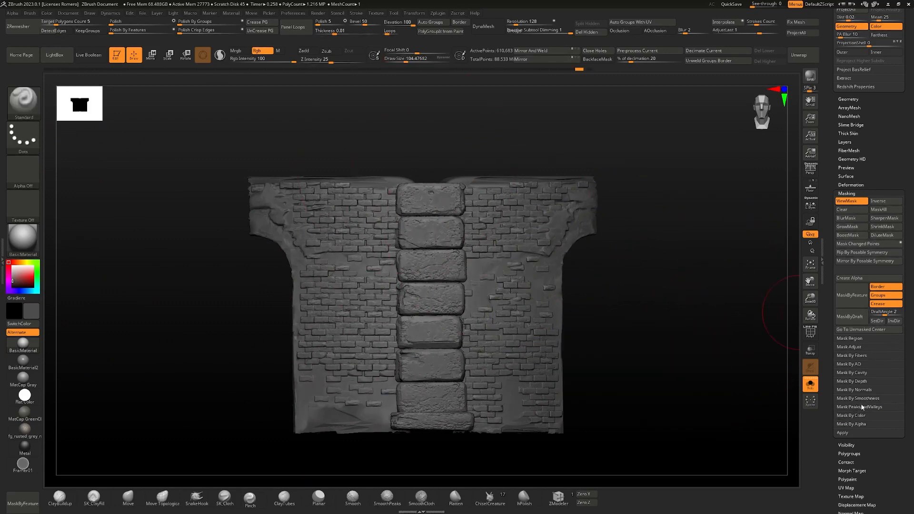
{"action": "left_click", "coordinate": [860, 401]}
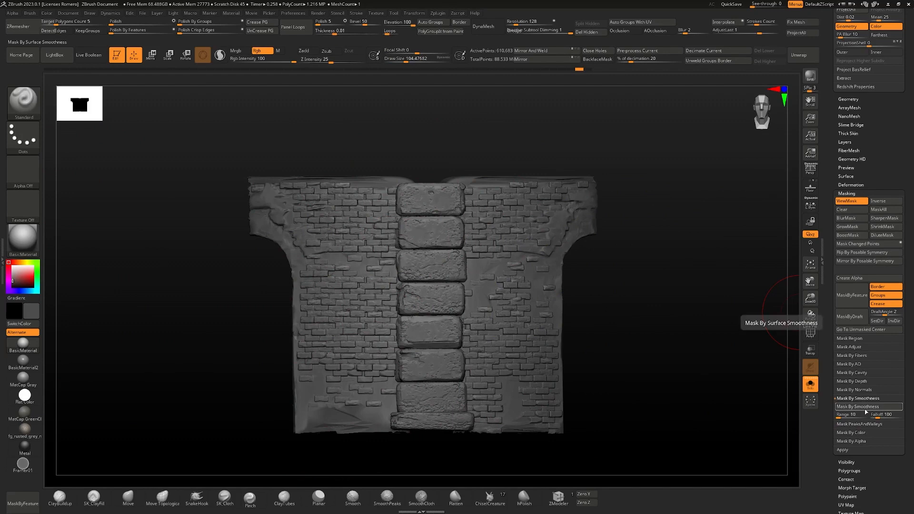
{"action": "left_click", "coordinate": [867, 407]}
{"action": "key", "text": "ctrl"}
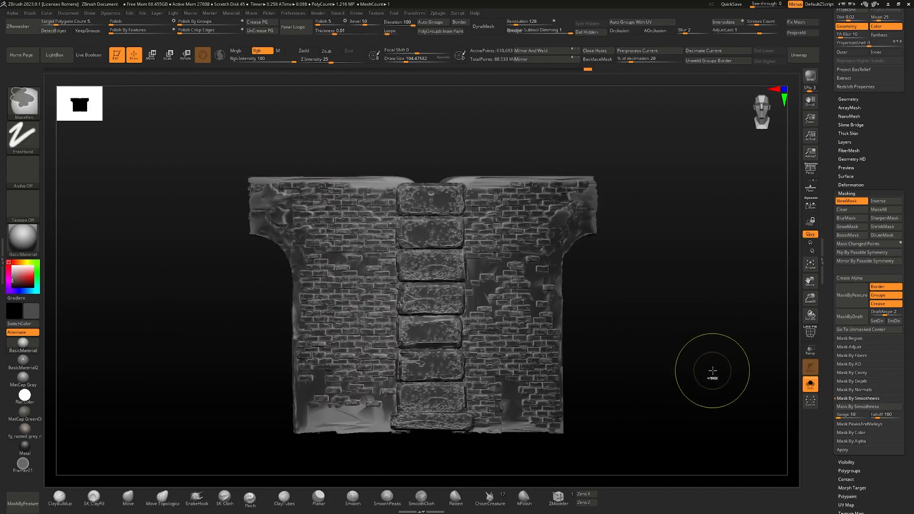
{"action": "left_click_drag", "start_coordinate": [614, 362], "coordinate": [645, 370], "text": "ctrl"}
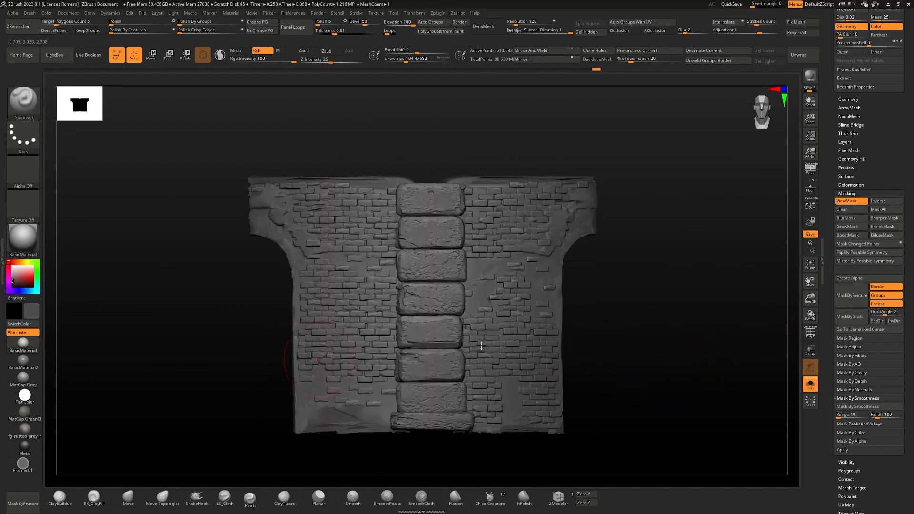
{"action": "left_click", "coordinate": [856, 228]}
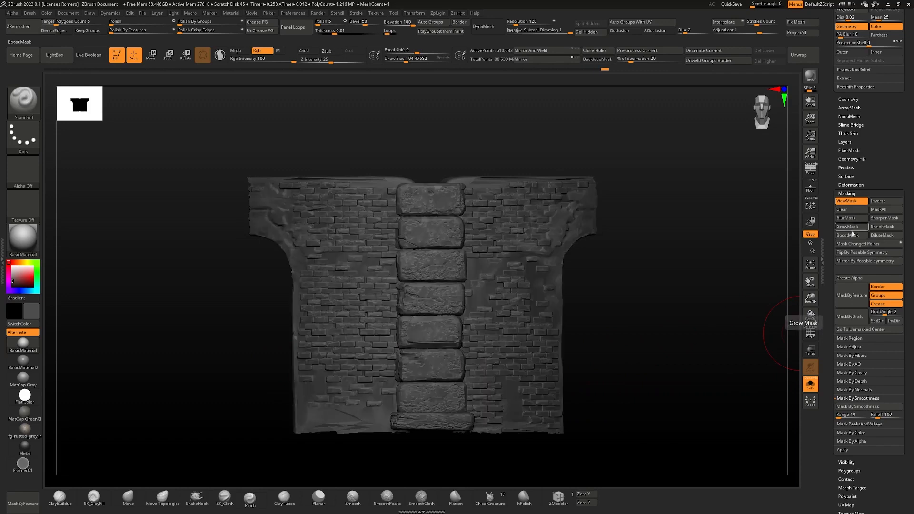
{"action": "key", "text": "ctrl+h"}
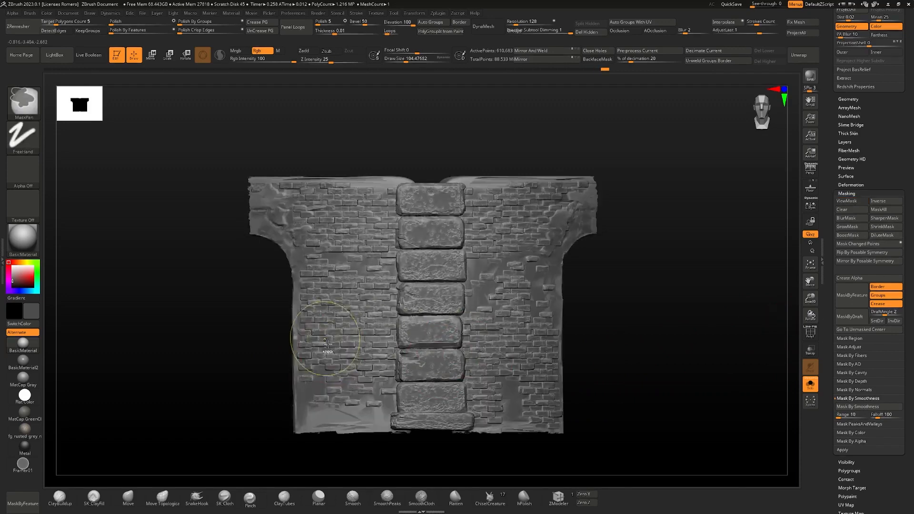
- Paint dark grey over the unmasked bricks and central stones with a brush of about 233 draw size
{"action": "mouse_move", "coordinate": [362, 367]}
{"action": "left_mouse_down"}
{"action": "mouse_move", "coordinate": [624, 379]}
{"action": "mouse_move", "coordinate": [466, 395]}
{"action": "left_mouse_up"}
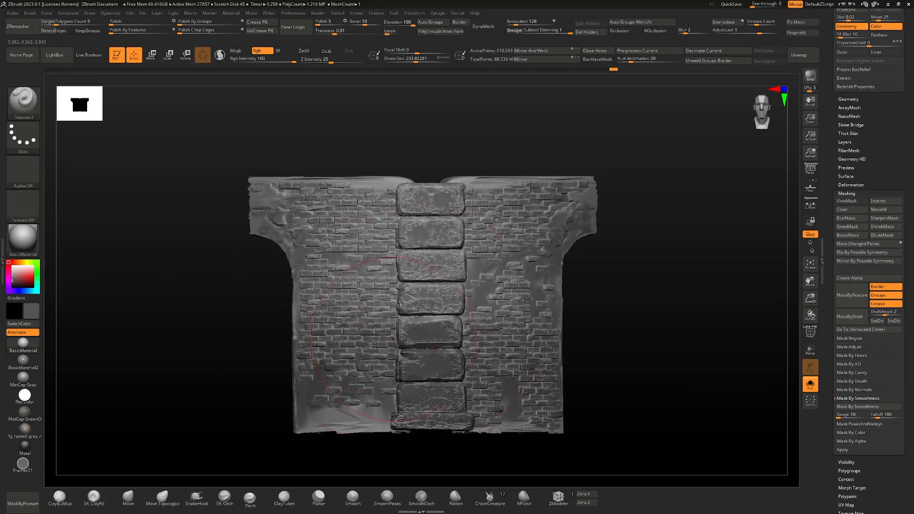
{"action": "left_click_drag", "start_coordinate": [507, 355], "coordinate": [544, 202]}
{"action": "right_click_drag", "start_coordinate": [544, 203], "coordinate": [518, 286], "text": "shift"}
{"action": "mouse_move", "coordinate": [514, 327]}
{"action": "right_mouse_down", "text": "ctrl"}
{"action": "mouse_move", "coordinate": [522, 218]}
{"action": "mouse_move", "coordinate": [466, 340]}
{"action": "mouse_move", "coordinate": [533, 324]}
{"action": "right_mouse_up", "text": "ctrl"}
- Reduce the draw size to about 77 and paint more dark grey shading on the bricks, central stones and wall base
{"action": "key", "text": "space"}
{"action": "left_click", "coordinate": [556, 285]}
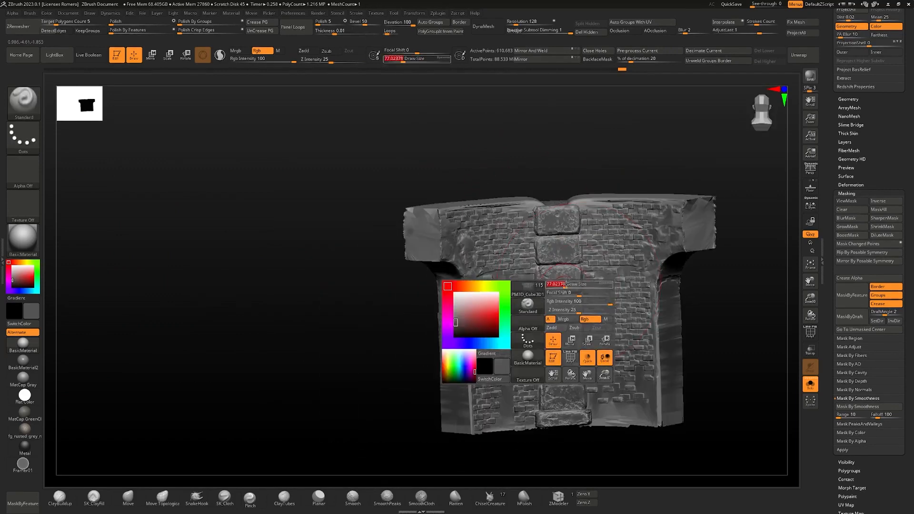
{"action": "right_click_drag", "start_coordinate": [577, 198], "coordinate": [455, 243]}
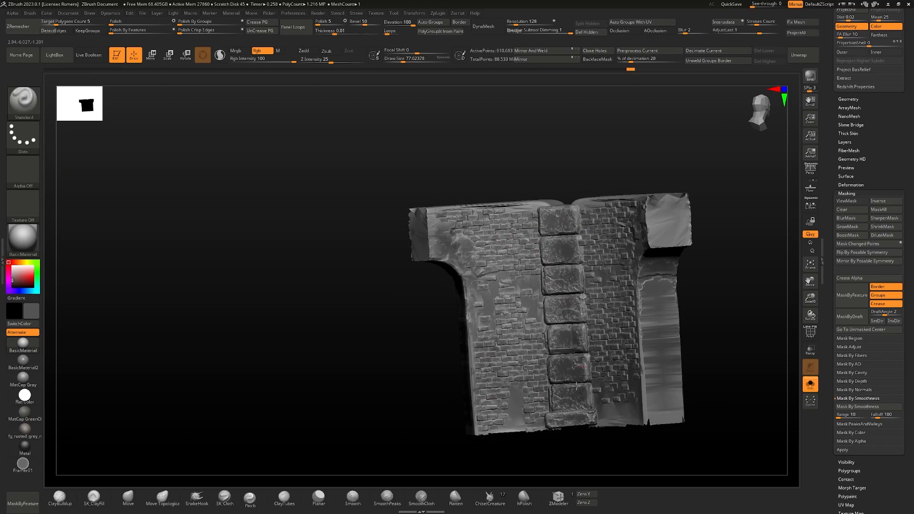
{"action": "right_click_drag", "start_coordinate": [576, 386], "coordinate": [605, 382]}
{"action": "right_click_drag", "start_coordinate": [678, 212], "coordinate": [607, 270]}
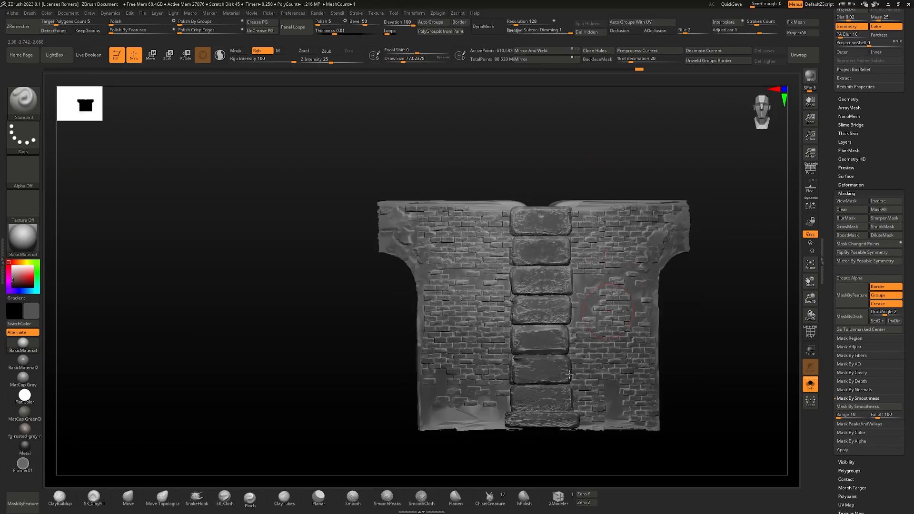
{"action": "right_click_drag", "start_coordinate": [460, 318], "coordinate": [421, 233], "text": "alt"}
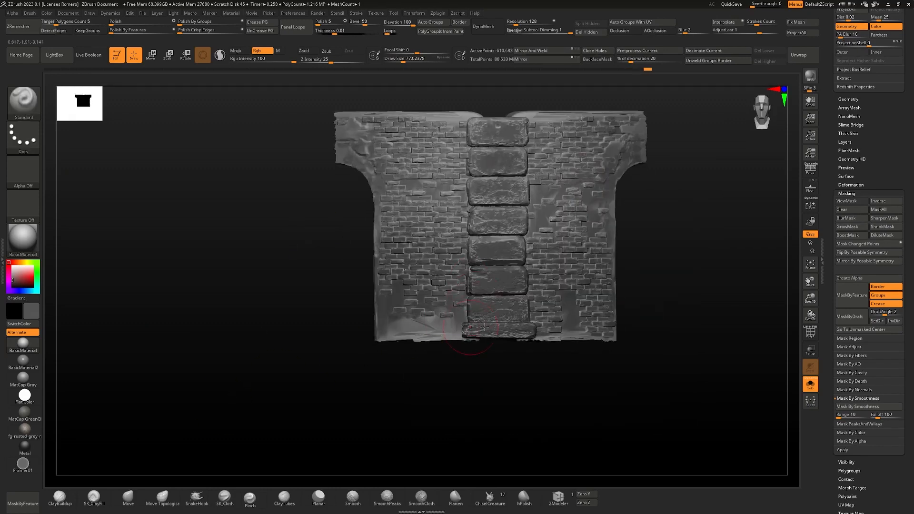
{"action": "left_click_drag", "start_coordinate": [461, 320], "coordinate": [416, 341]}
{"action": "left_click_drag", "start_coordinate": [573, 331], "coordinate": [536, 334]}
{"action": "mouse_move", "coordinate": [504, 326]}
{"action": "right_mouse_down", "text": "ctrl"}
{"action": "mouse_move", "coordinate": [504, 342]}
{"action": "mouse_move", "coordinate": [481, 370]}
{"action": "mouse_move", "coordinate": [399, 345]}
{"action": "right_mouse_up", "text": "ctrl"}
- Toggle the polyframe on and off and review the whole painted wall from a distance
{"action": "key", "text": "shift+f"}
{"action": "right_click_drag", "start_coordinate": [399, 306], "coordinate": [332, 274], "text": "ctrl"}
{"action": "key", "text": "shift+f"}
{"action": "right_click_drag", "start_coordinate": [461, 257], "coordinate": [411, 301], "text": "alt"}
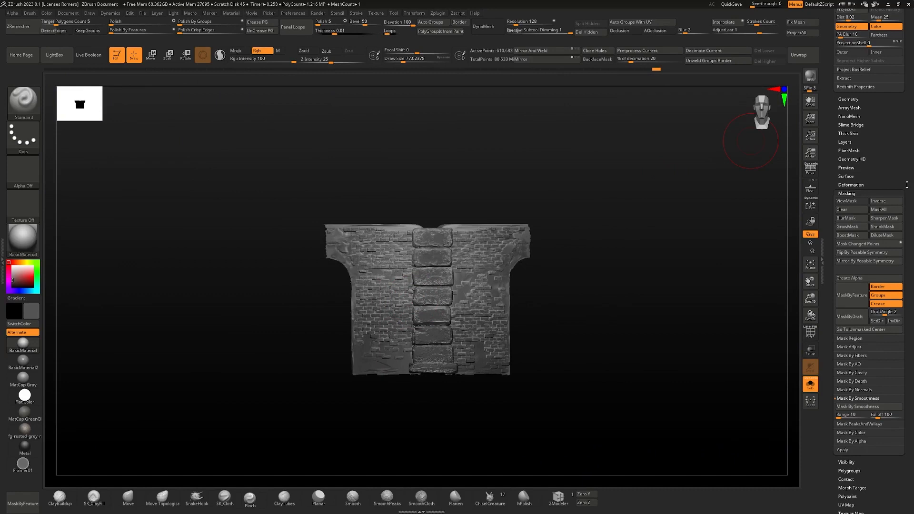
- Turn on Array Mesh for the arc wall with a repeat count of 5
{"action": "left_click", "coordinate": [843, 108]}
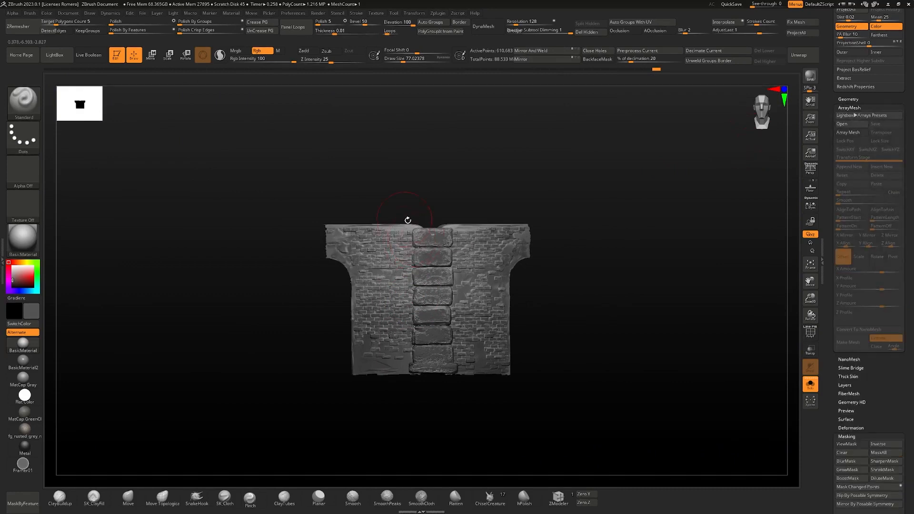
{"action": "scroll", "coordinate": [873, 164], "scroll_direction": "down", "scroll_amount": 3}
{"action": "left_click", "coordinate": [847, 93]}
{"action": "left_click_drag", "start_coordinate": [659, 143], "coordinate": [610, 240]}
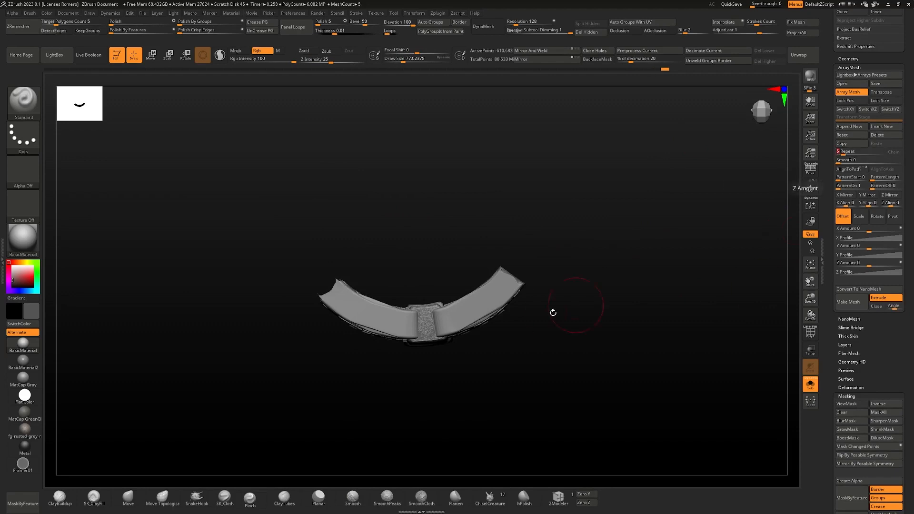
- Set the array's Y rotation amount to 360
{"action": "left_click", "coordinate": [881, 220]}
{"action": "left_click_drag", "start_coordinate": [533, 270], "coordinate": [465, 167]}
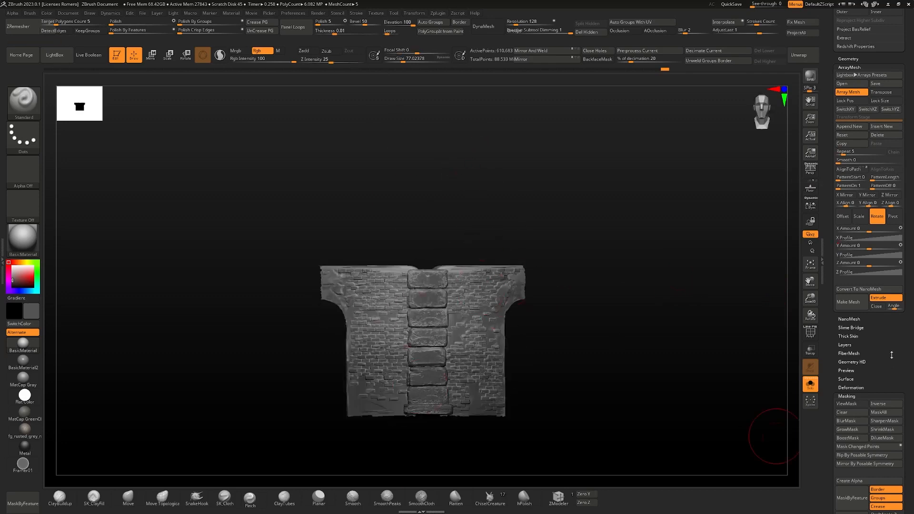
{"action": "type", "text": "60"}
{"action": "key", "text": "Return"}
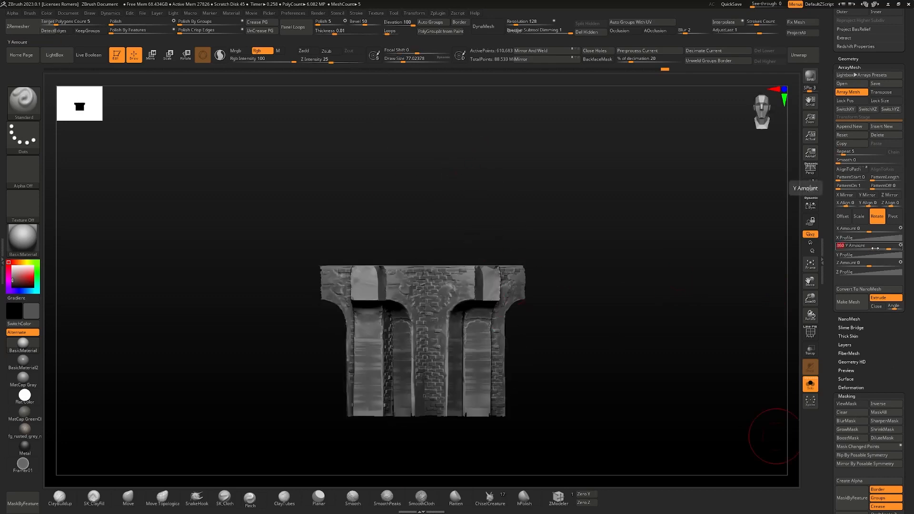
{"action": "left_click_drag", "start_coordinate": [604, 224], "coordinate": [541, 310], "text": "shift"}
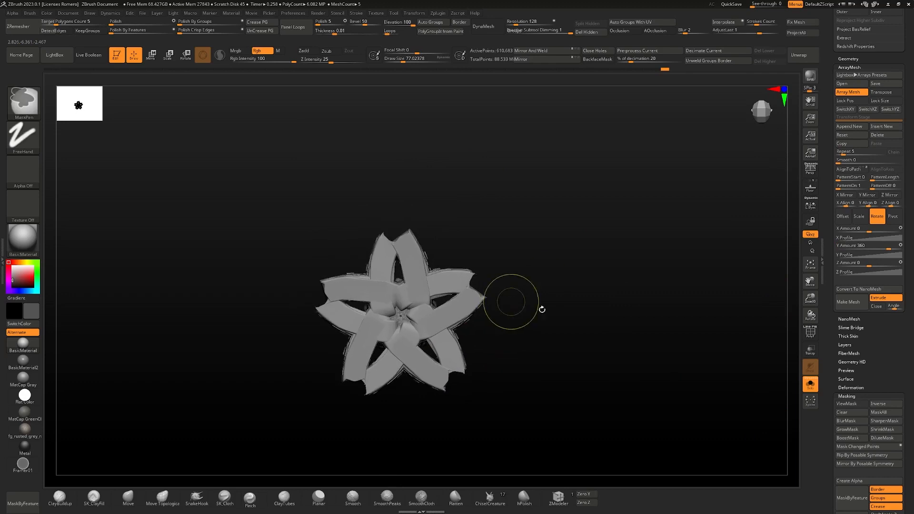
{"action": "key", "text": "w"}
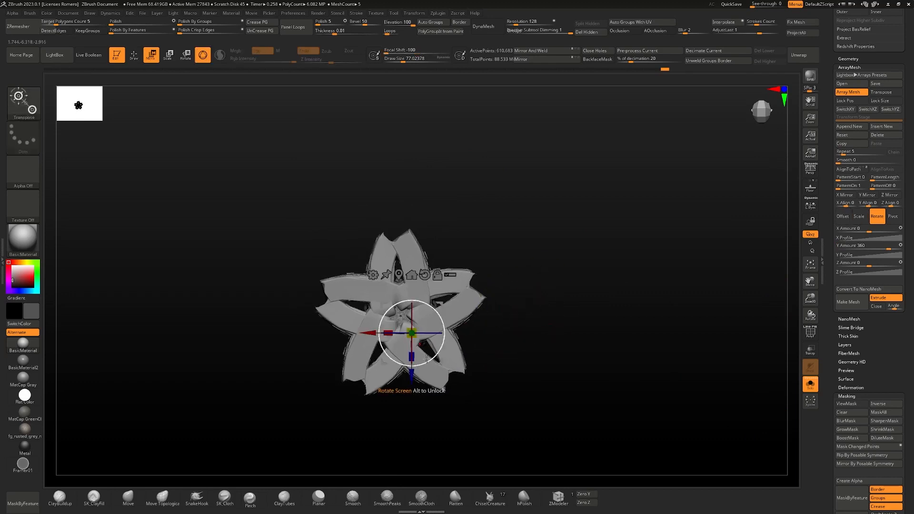
{"action": "mouse_move", "coordinate": [412, 376]}
{"action": "left_mouse_down"}
{"action": "mouse_move", "coordinate": [413, 406]}
{"action": "mouse_move", "coordinate": [412, 380]}
{"action": "left_mouse_up"}
{"action": "key", "text": "ctrl+z"}
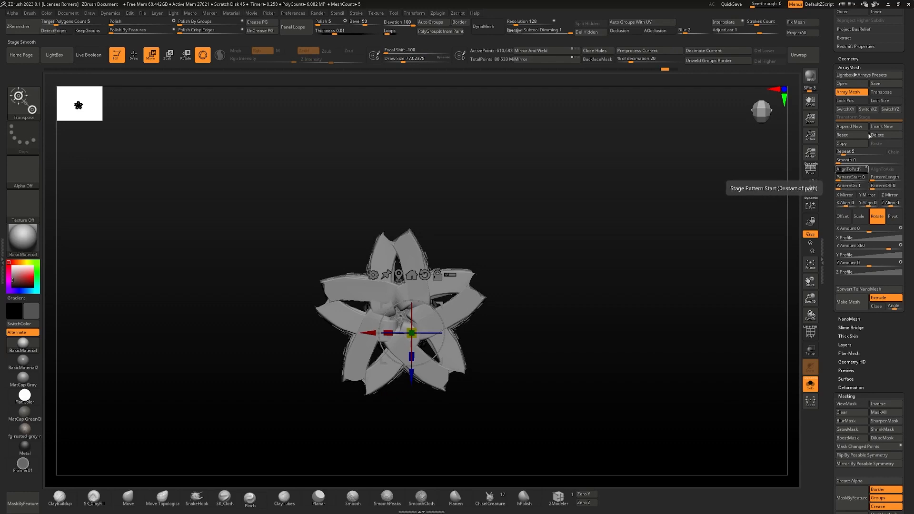
- Lock the array's position and size, and move the source wall segment outward until the five copies form an open ring
{"action": "left_click", "coordinate": [847, 101]}
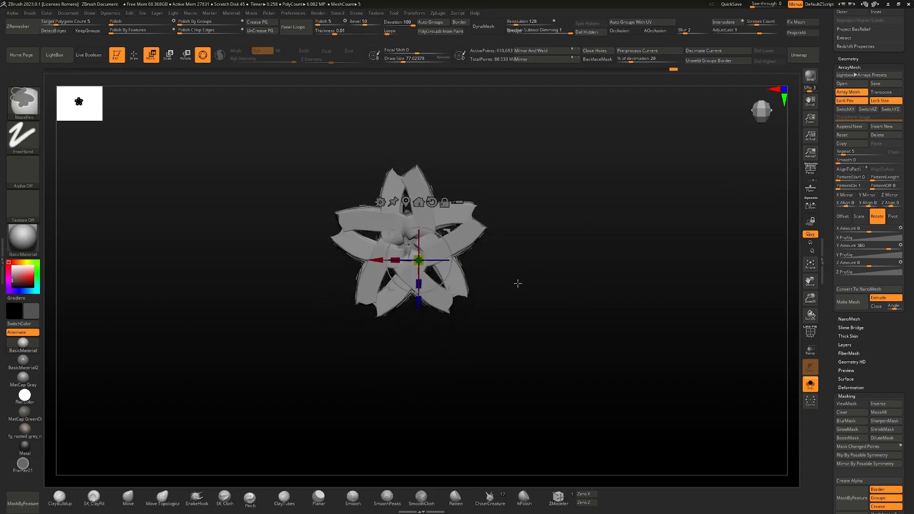
{"action": "left_click_drag", "start_coordinate": [423, 307], "coordinate": [425, 356]}
{"action": "right_click_drag", "start_coordinate": [425, 360], "coordinate": [428, 312], "text": "ctrl"}
{"action": "mouse_move", "coordinate": [423, 353]}
{"action": "left_mouse_down"}
{"action": "mouse_move", "coordinate": [429, 413]}
{"action": "mouse_move", "coordinate": [432, 397]}
{"action": "mouse_move", "coordinate": [363, 363]}
{"action": "mouse_move", "coordinate": [389, 355]}
{"action": "mouse_move", "coordinate": [449, 264]}
{"action": "mouse_move", "coordinate": [473, 263]}
{"action": "mouse_move", "coordinate": [470, 419]}
{"action": "left_mouse_up"}
{"action": "key", "text": "q"}
{"action": "right_click_drag", "start_coordinate": [499, 375], "coordinate": [480, 289]}
{"action": "mouse_move", "coordinate": [480, 288]}
{"action": "left_mouse_down"}
{"action": "mouse_move", "coordinate": [509, 248]}
{"action": "mouse_move", "coordinate": [501, 265]}
{"action": "left_mouse_up"}
{"action": "left_click_drag", "start_coordinate": [557, 296], "coordinate": [563, 298], "text": "alt"}
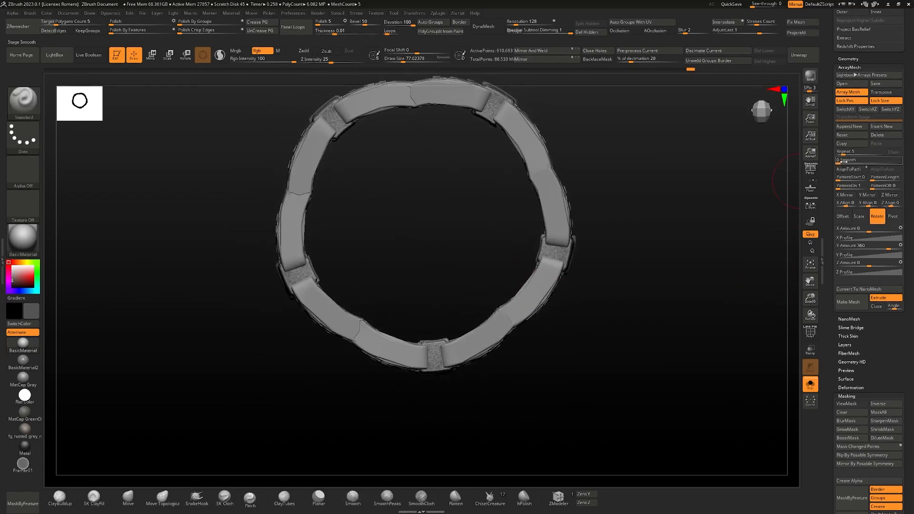
- Set the array's repeat count to 7 and move the source wall segment farther out to widen the ring
{"action": "left_click_drag", "start_coordinate": [848, 155], "coordinate": [848, 155]}
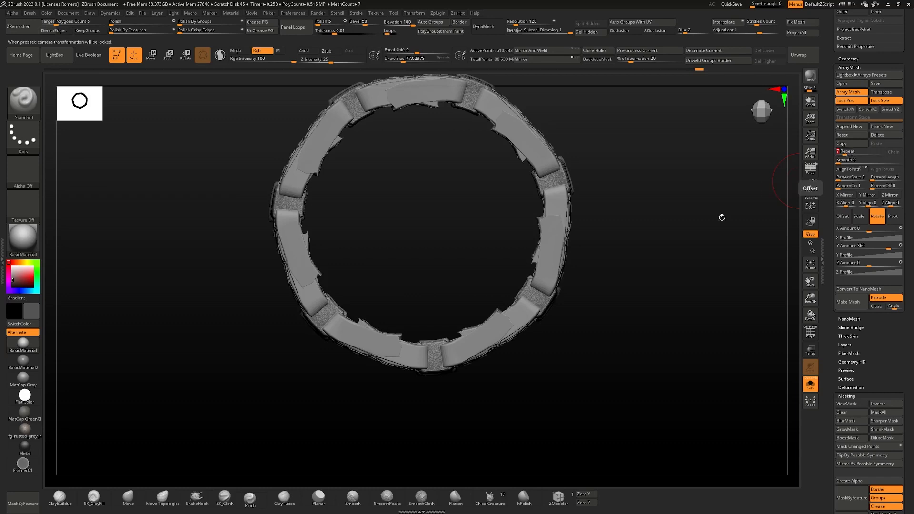
{"action": "key", "text": "w"}
{"action": "left_click_drag", "start_coordinate": [475, 259], "coordinate": [486, 301]}
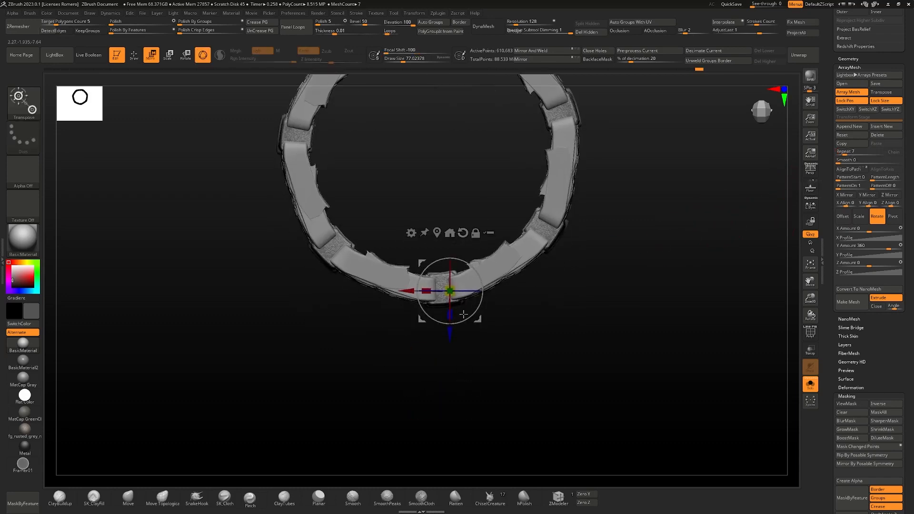
{"action": "left_click_drag", "start_coordinate": [450, 334], "coordinate": [486, 294]}
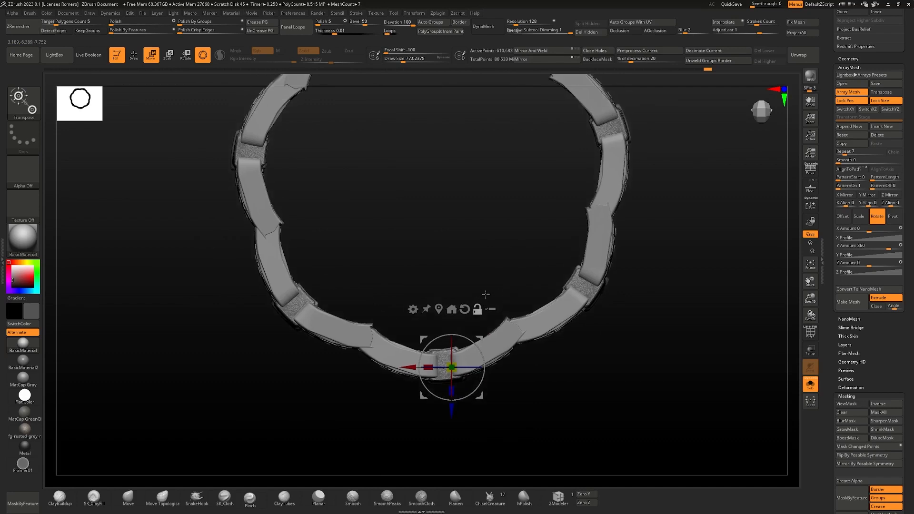
{"action": "right_click_drag", "start_coordinate": [479, 282], "coordinate": [437, 271], "text": "ctrl"}
- Set the array's repeat count to 4 and shift the source segment slightly sideways to align the wall joints
{"action": "left_click", "coordinate": [851, 155]}
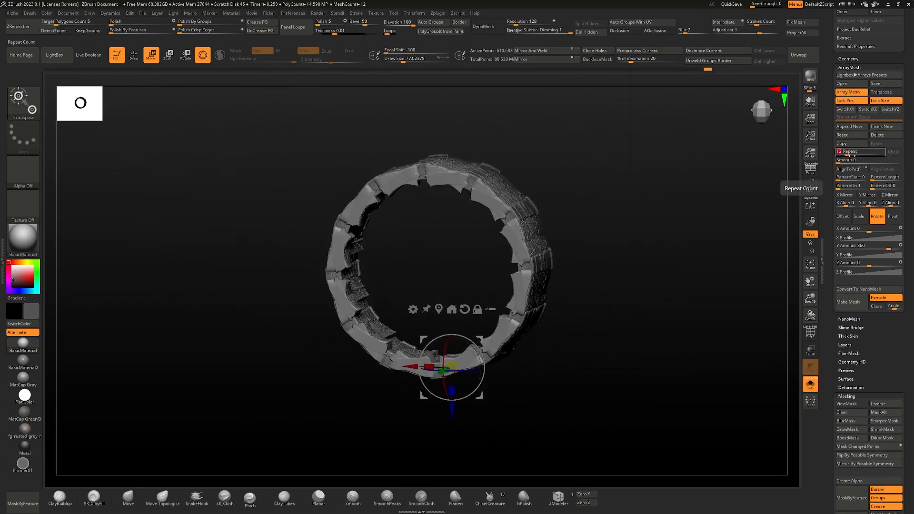
{"action": "type", "text": "4"}
{"action": "left_click_drag", "start_coordinate": [767, 181], "coordinate": [456, 370], "text": "shift"}
{"action": "right_click_drag", "start_coordinate": [480, 352], "coordinate": [327, 351], "text": "ctrl"}
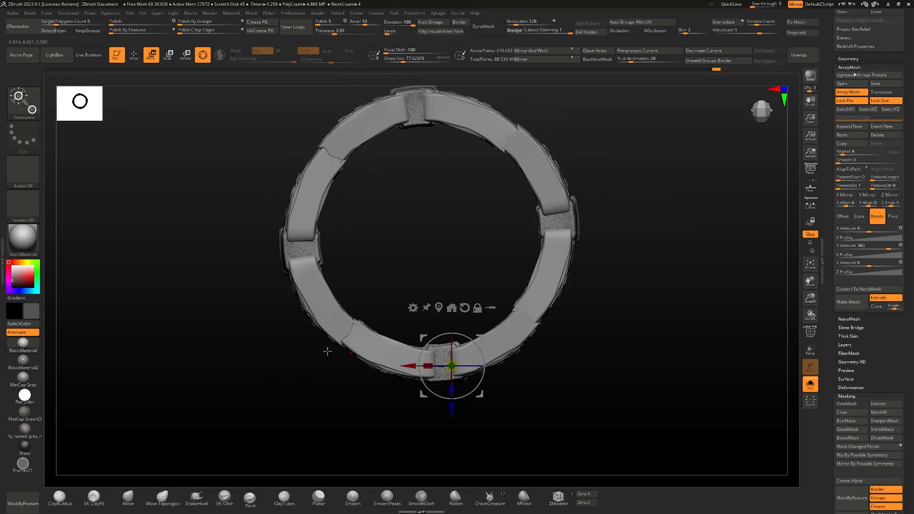
{"action": "left_click_drag", "start_coordinate": [409, 363], "coordinate": [406, 363]}
{"action": "key", "text": "q"}
- Turn on perspective and Occlusion, and show the polyframe on the four-part wall ring
{"action": "mouse_move", "coordinate": [498, 343]}
{"action": "right_mouse_down"}
{"action": "mouse_move", "coordinate": [523, 285]}
{"action": "mouse_move", "coordinate": [537, 301]}
{"action": "mouse_move", "coordinate": [561, 264]}
{"action": "right_mouse_up"}
{"action": "left_click", "coordinate": [816, 172]}
{"action": "right_click_drag", "start_coordinate": [564, 114], "coordinate": [579, 174]}
{"action": "left_click", "coordinate": [630, 30]}
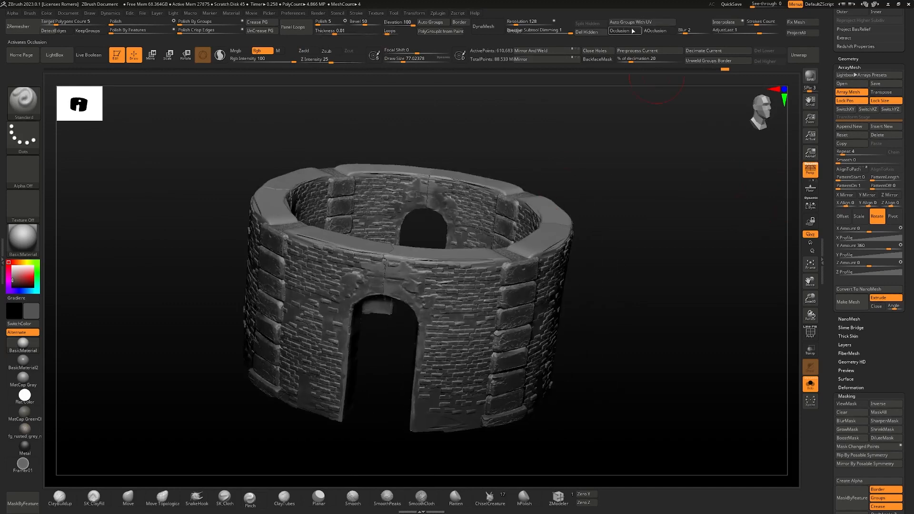
{"action": "right_click_drag", "start_coordinate": [571, 231], "coordinate": [544, 190]}
{"action": "left_click_drag", "start_coordinate": [544, 190], "coordinate": [481, 335]}
{"action": "key", "text": "shift+f"}
{"action": "key", "text": "shift+f"}
{"action": "key", "text": "shift+f"}
{"action": "mouse_move", "coordinate": [480, 331]}
{"action": "right_mouse_down", "text": "ctrl"}
{"action": "mouse_move", "coordinate": [470, 325]}
{"action": "mouse_move", "coordinate": [451, 345]}
{"action": "mouse_move", "coordinate": [451, 316]}
{"action": "right_mouse_up", "text": "ctrl"}
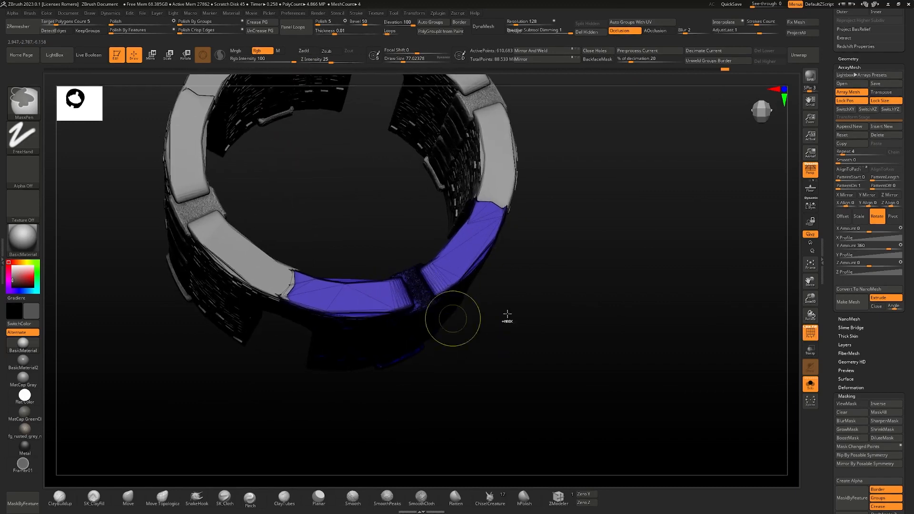
- Browse the diorama insert-mesh brushes and the mesh library of the extra-parts brush
{"action": "key", "text": "b"}
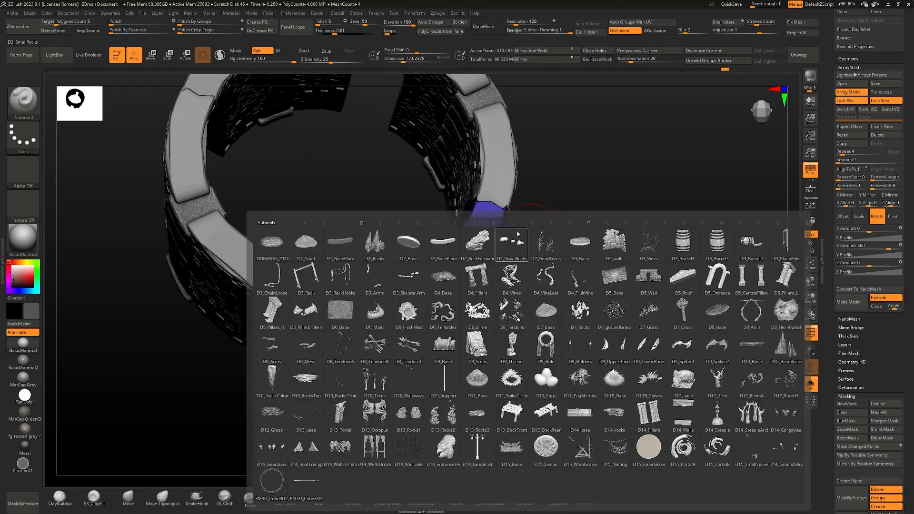
{"action": "key", "text": "b"}
{"action": "left_click", "coordinate": [352, 463]}
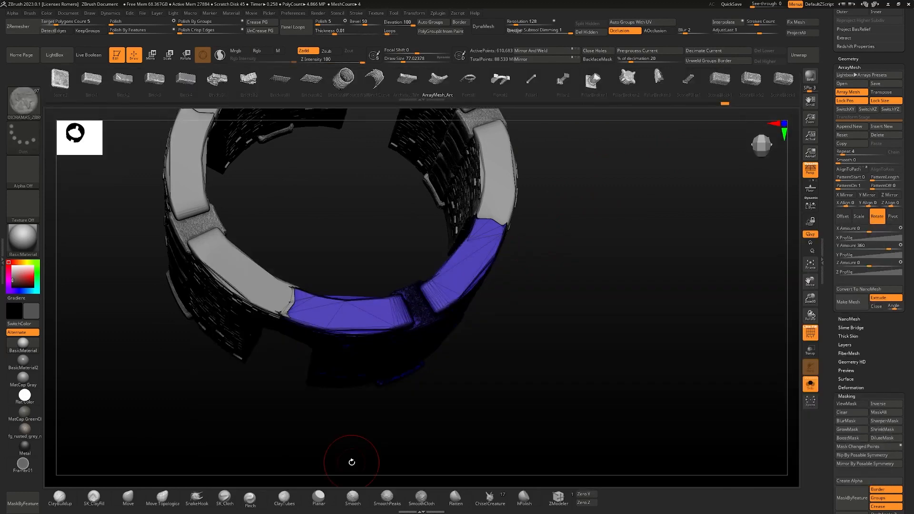
{"action": "key", "text": "b"}
{"action": "left_click", "coordinate": [176, 478]}
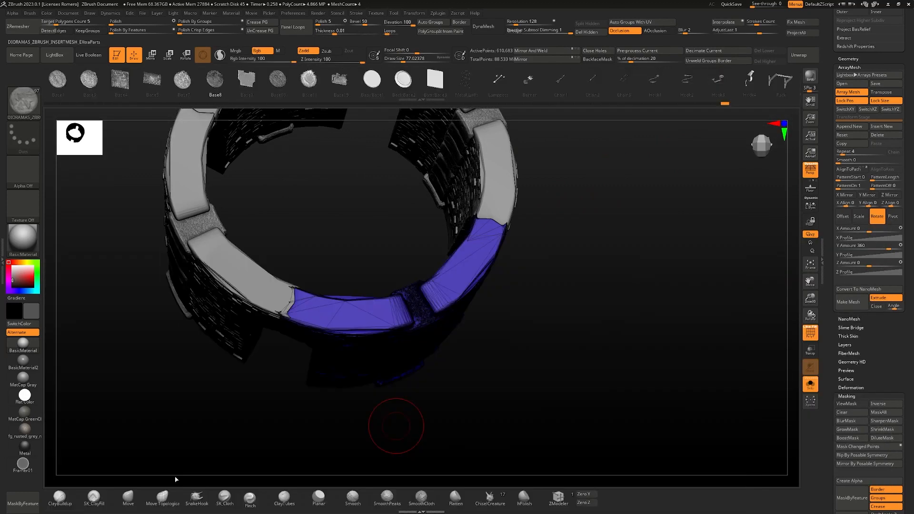
{"action": "key", "text": "m"}
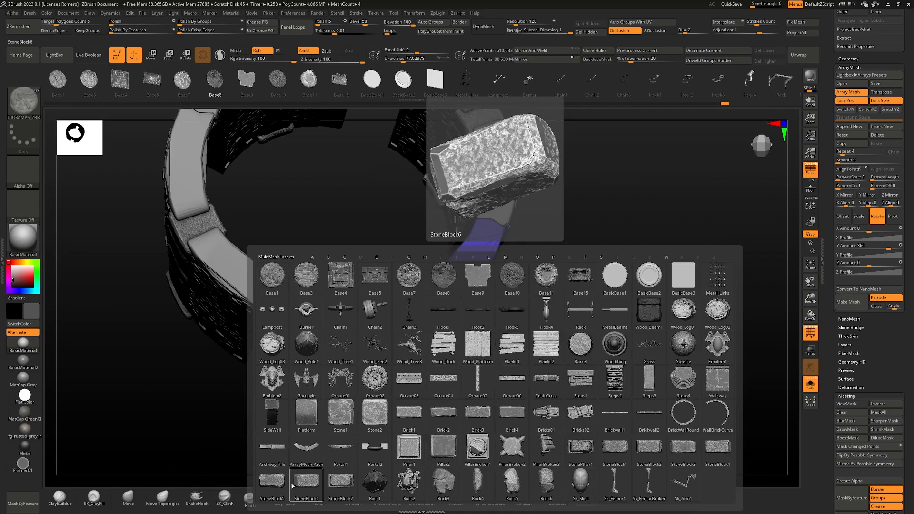
{"action": "left_click", "coordinate": [483, 446]}
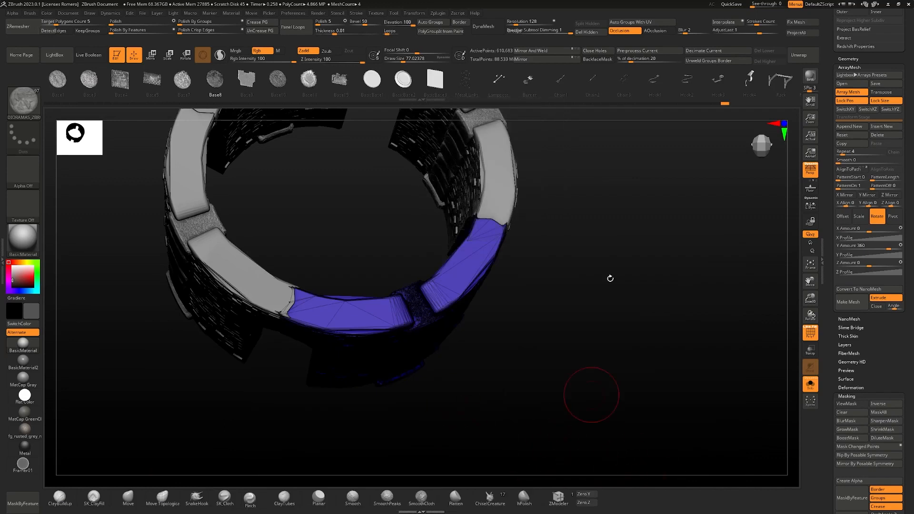
- Apply the Bend Arc deformer to the source wall segment and hide the polyframe to review the ring
{"action": "left_click_drag", "start_coordinate": [517, 321], "coordinate": [484, 337]}
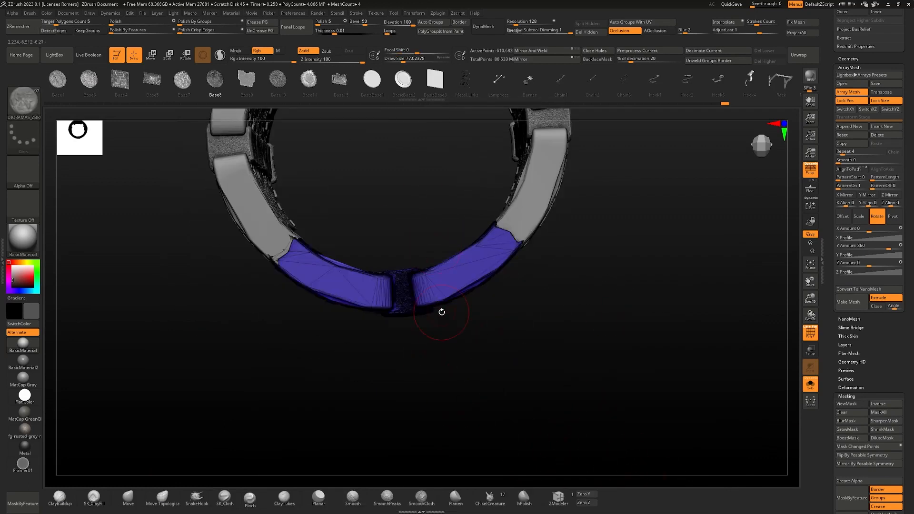
{"action": "key", "text": "w"}
{"action": "left_click", "coordinate": [376, 238]}
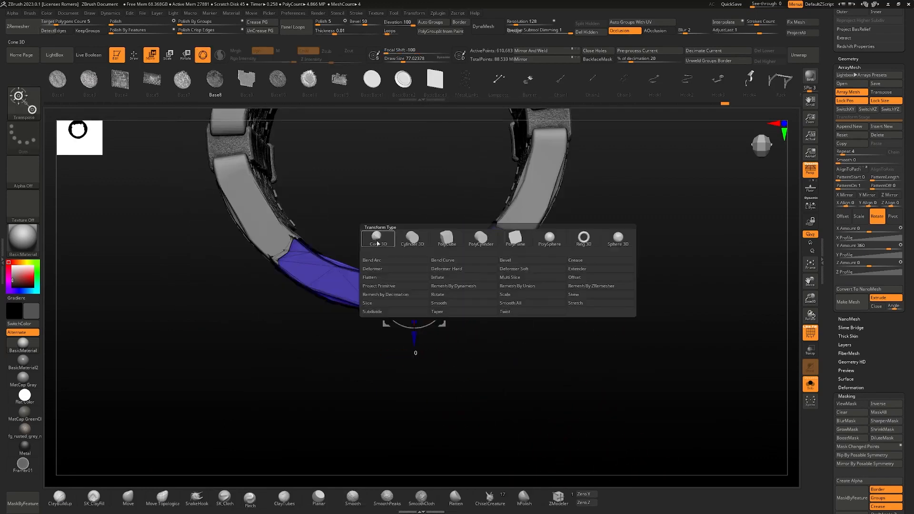
{"action": "left_click", "coordinate": [380, 261]}
{"action": "mouse_move", "coordinate": [447, 300]}
{"action": "right_mouse_down", "text": "alt"}
{"action": "mouse_move", "coordinate": [426, 245]}
{"action": "mouse_move", "coordinate": [355, 208]}
{"action": "mouse_move", "coordinate": [527, 363]}
{"action": "right_mouse_up", "text": "alt"}
{"action": "key", "text": "q"}
{"action": "mouse_move", "coordinate": [404, 271]}
{"action": "right_mouse_down"}
{"action": "mouse_move", "coordinate": [402, 261]}
{"action": "mouse_move", "coordinate": [448, 224]}
{"action": "mouse_move", "coordinate": [481, 233]}
{"action": "right_mouse_up"}
{"action": "key", "text": "shift+f"}
{"action": "mouse_move", "coordinate": [474, 243]}
{"action": "left_mouse_down"}
{"action": "mouse_move", "coordinate": [469, 292]}
{"action": "mouse_move", "coordinate": [544, 312]}
{"action": "mouse_move", "coordinate": [522, 320]}
{"action": "mouse_move", "coordinate": [542, 271]}
{"action": "mouse_move", "coordinate": [566, 257]}
{"action": "left_mouse_up"}
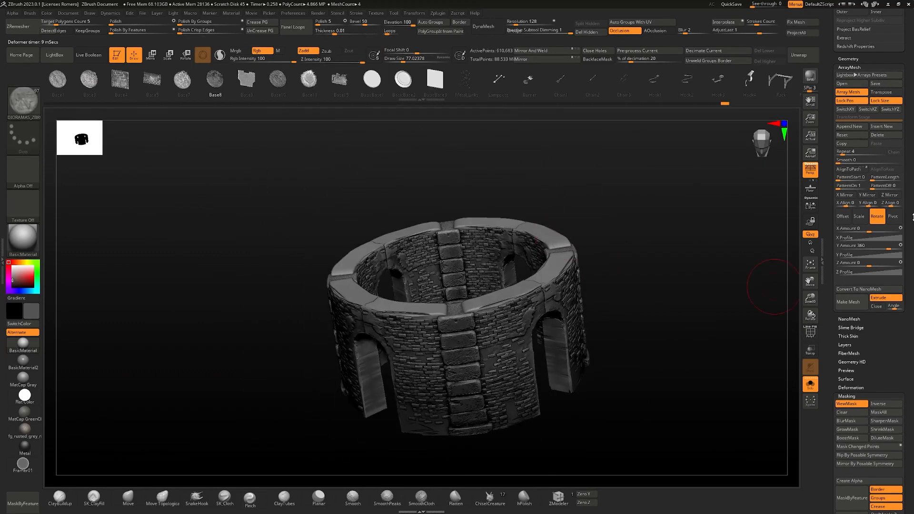
- Try array repeat counts of 52, 5 and 43 for the wall, and settle on 6
{"action": "left_click", "coordinate": [858, 152]}
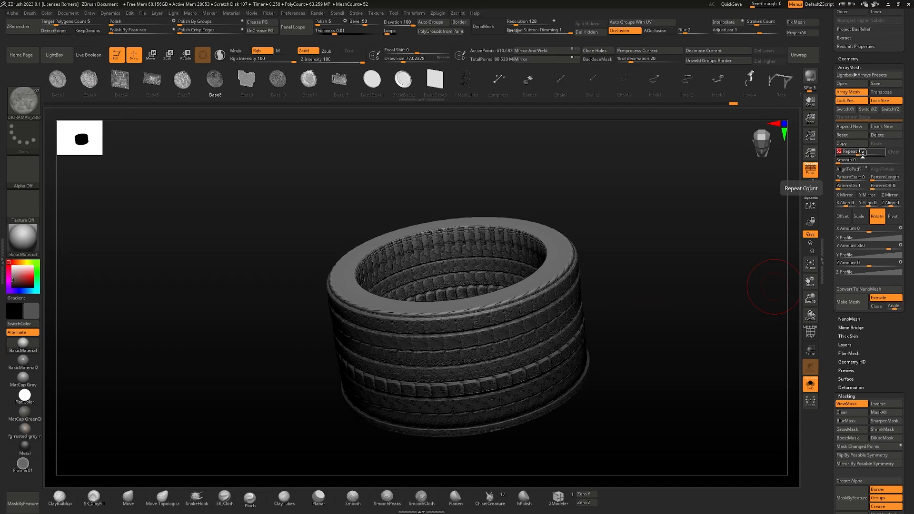
{"action": "type", "text": "5"}
{"action": "key", "text": "Return"}
{"action": "left_click_drag", "start_coordinate": [667, 231], "coordinate": [527, 370]}
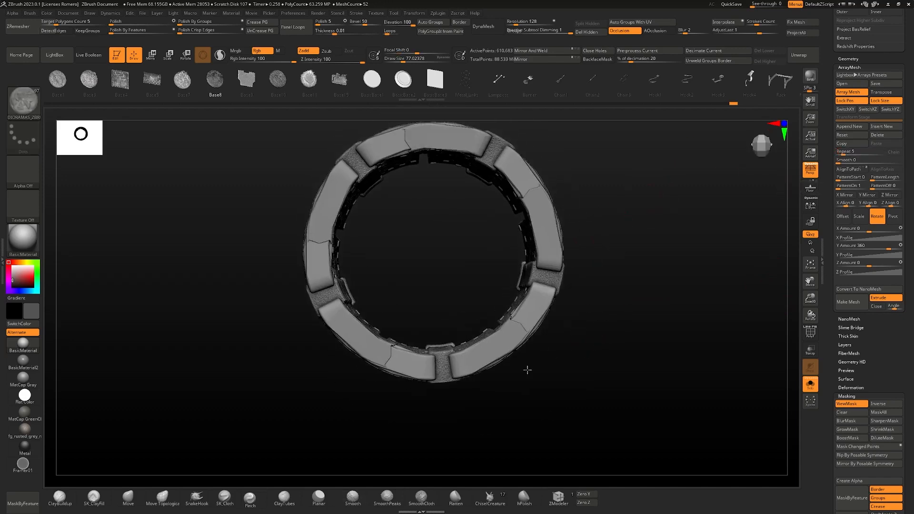
{"action": "type", "text": "43"}
{"action": "key", "text": "Return"}
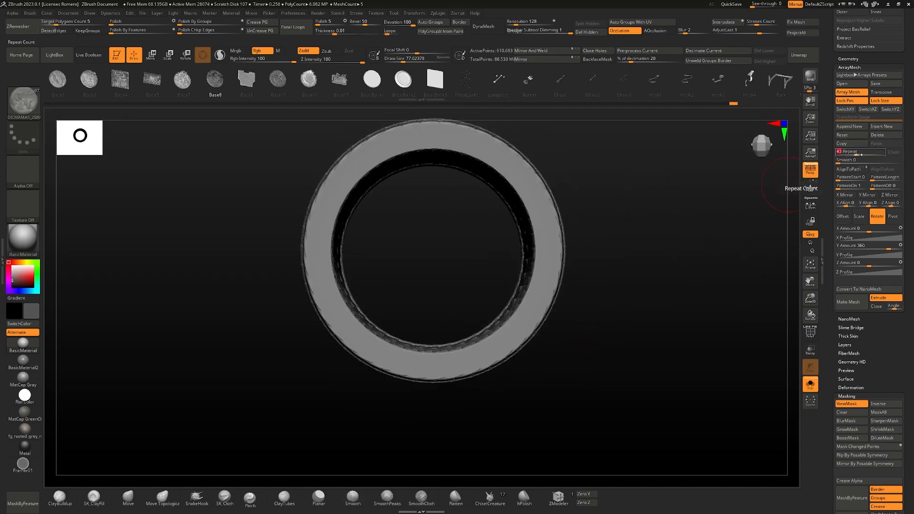
{"action": "key", "text": "Return"}
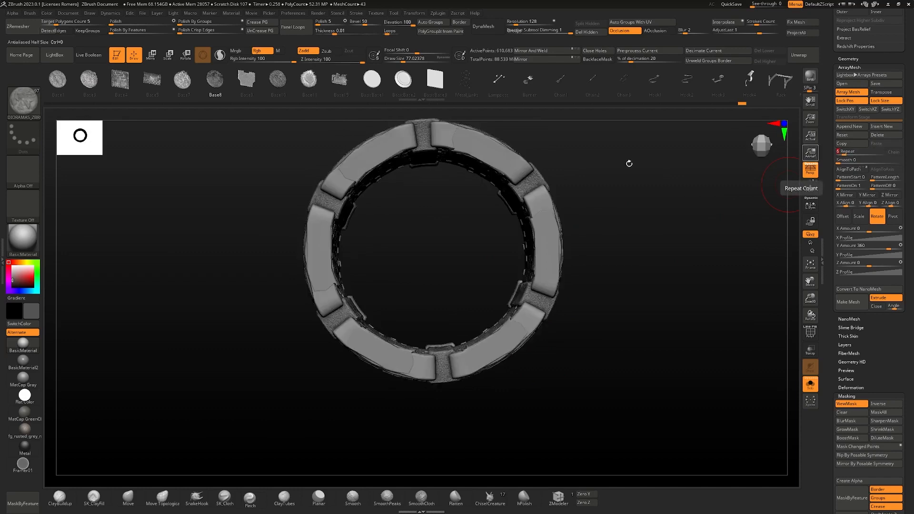
{"action": "right_click_drag", "start_coordinate": [436, 253], "coordinate": [440, 234], "text": "ctrl"}
{"action": "left_click_drag", "start_coordinate": [439, 234], "coordinate": [431, 170]}
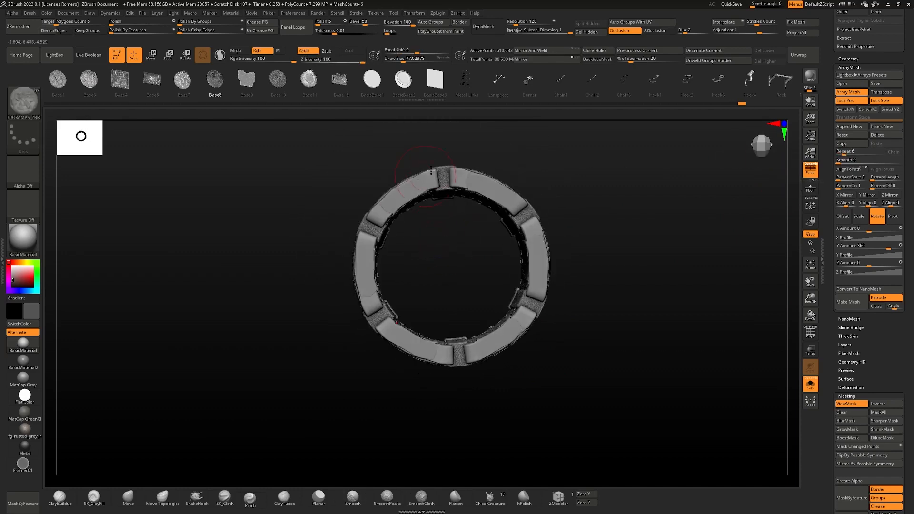
- Show the polyframe and move the source wall segment outward to widen the six-part ring
{"action": "key", "text": "shift+f"}
{"action": "mouse_move", "coordinate": [508, 337]}
{"action": "right_mouse_down", "text": "alt"}
{"action": "mouse_move", "coordinate": [496, 309]}
{"action": "mouse_move", "coordinate": [514, 340]}
{"action": "right_mouse_up", "text": "alt"}
{"action": "key", "text": "shift+f"}
{"action": "key", "text": "shift+f"}
{"action": "key", "text": "f"}
{"action": "key", "text": "w"}
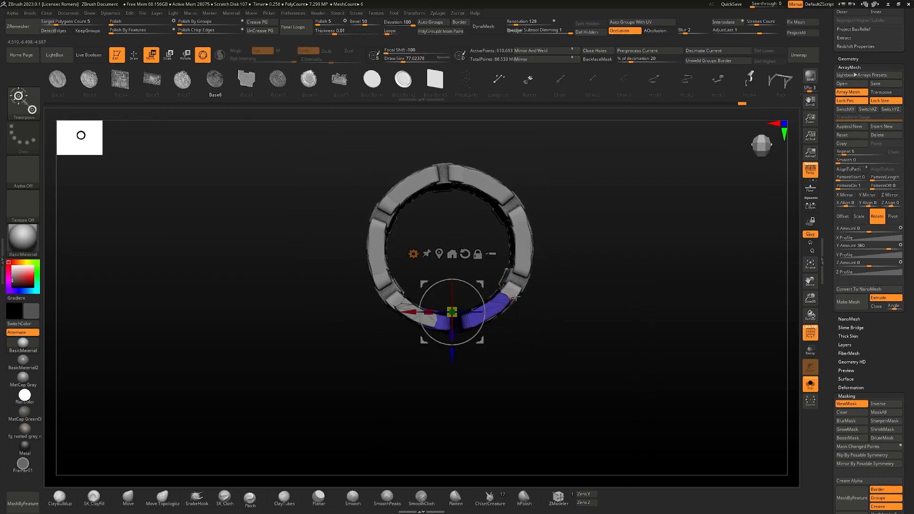
{"action": "left_click_drag", "start_coordinate": [458, 366], "coordinate": [465, 397]}
{"action": "key", "text": "q"}
- Select the MoveInfiniteDepth brush and turn off perspective distortion for the view of the ring from above
{"action": "key", "text": "b"}
{"action": "key", "text": "m"}
{"action": "key", "text": "i"}
{"action": "key", "text": "b"}
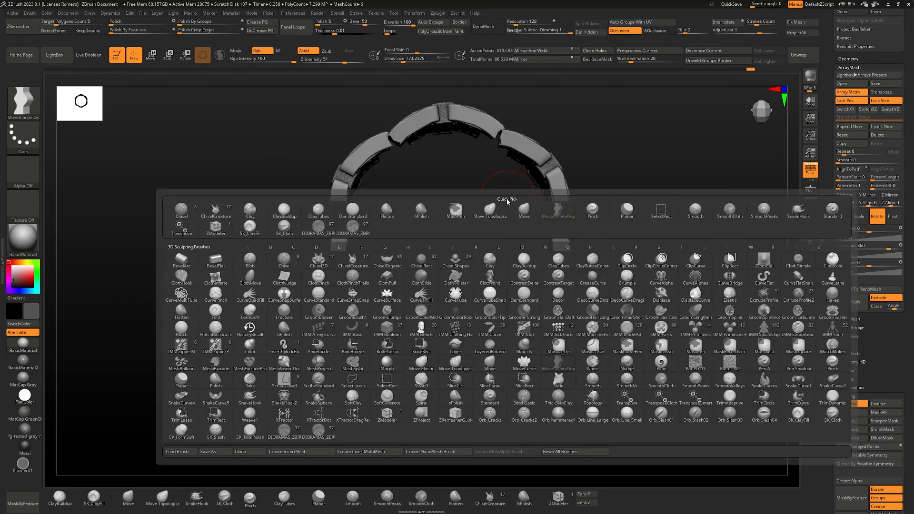
{"action": "key", "text": "m"}
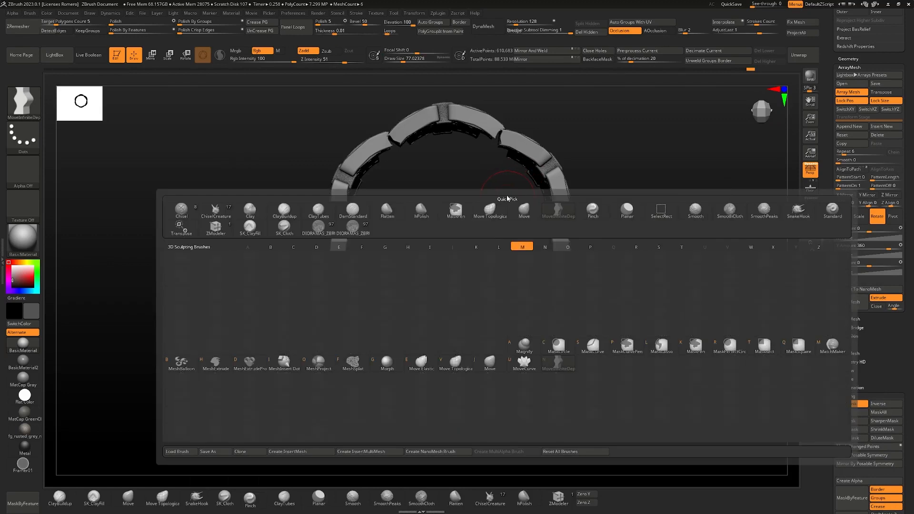
{"action": "key", "text": "Escape"}
{"action": "key", "text": "b"}
{"action": "key", "text": "m"}
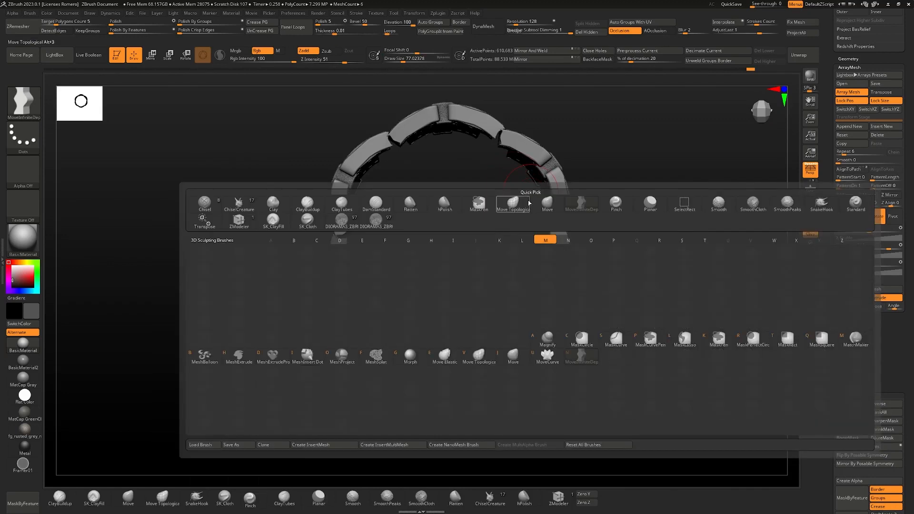
{"action": "mouse_move", "coordinate": [577, 358]}
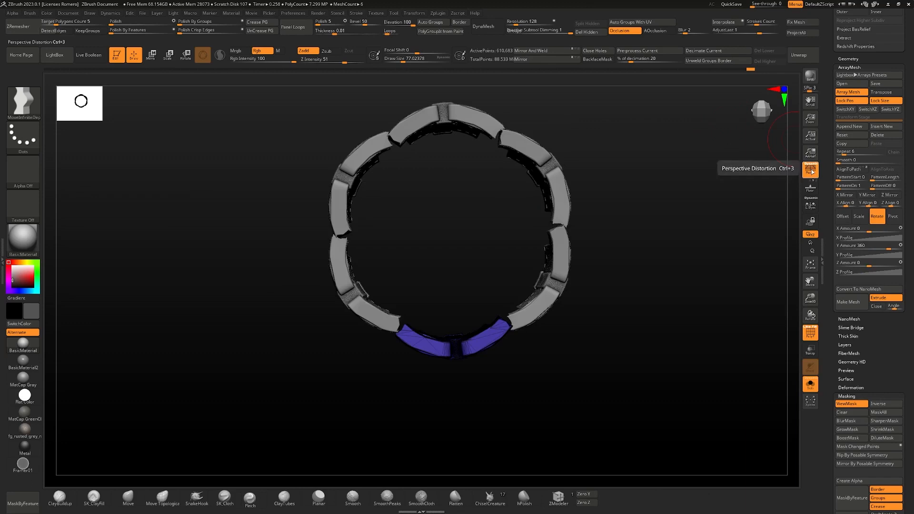
{"action": "left_click", "coordinate": [810, 171]}
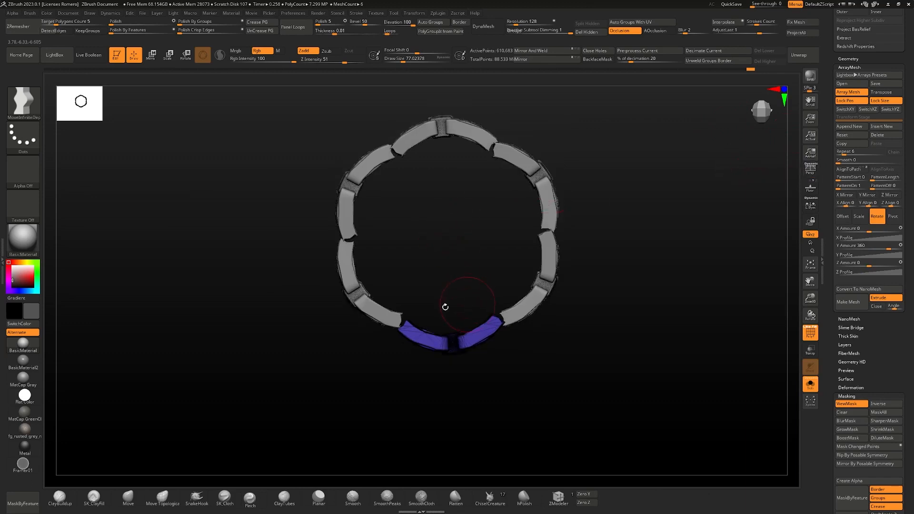
- Switch to the Move brush at a draw size of about 163 and pull both ends of the source wall segment outward
{"action": "key", "text": "b"}
{"action": "key", "text": "m"}
{"action": "key", "text": "v"}
{"action": "key", "text": "space"}
{"action": "mouse_move", "coordinate": [398, 332]}
{"action": "left_mouse_down"}
{"action": "mouse_move", "coordinate": [410, 332]}
{"action": "mouse_move", "coordinate": [394, 336]}
{"action": "left_mouse_up"}
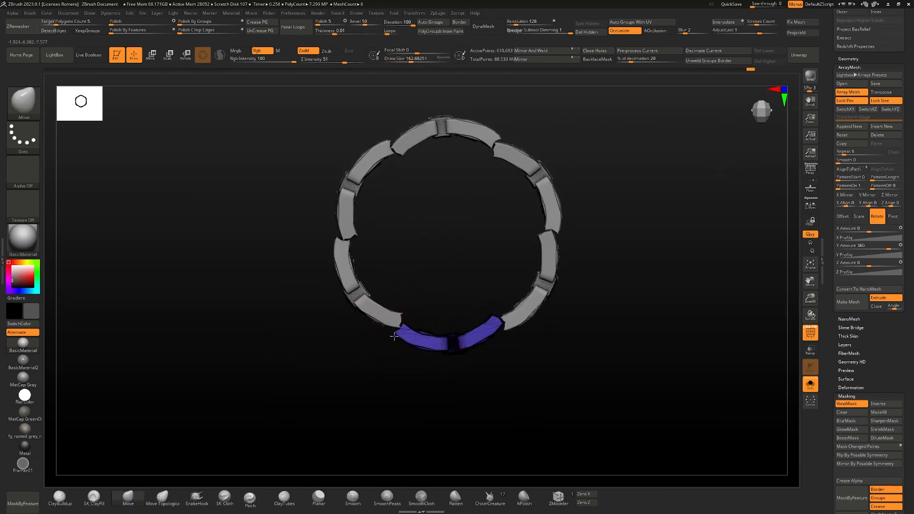
{"action": "left_click_drag", "start_coordinate": [496, 322], "coordinate": [508, 339]}
- Enlarge the draw size to about 280 and pull the segment's ends outward until neighbouring walls meet, undoing the last stroke
{"action": "key", "text": "space"}
{"action": "left_click_drag", "start_coordinate": [444, 349], "coordinate": [451, 348]}
{"action": "mouse_move", "coordinate": [401, 336]}
{"action": "left_mouse_down"}
{"action": "mouse_move", "coordinate": [400, 343]}
{"action": "mouse_move", "coordinate": [392, 337]}
{"action": "left_mouse_up"}
{"action": "left_click_drag", "start_coordinate": [502, 333], "coordinate": [511, 339]}
{"action": "left_click_drag", "start_coordinate": [399, 341], "coordinate": [394, 358]}
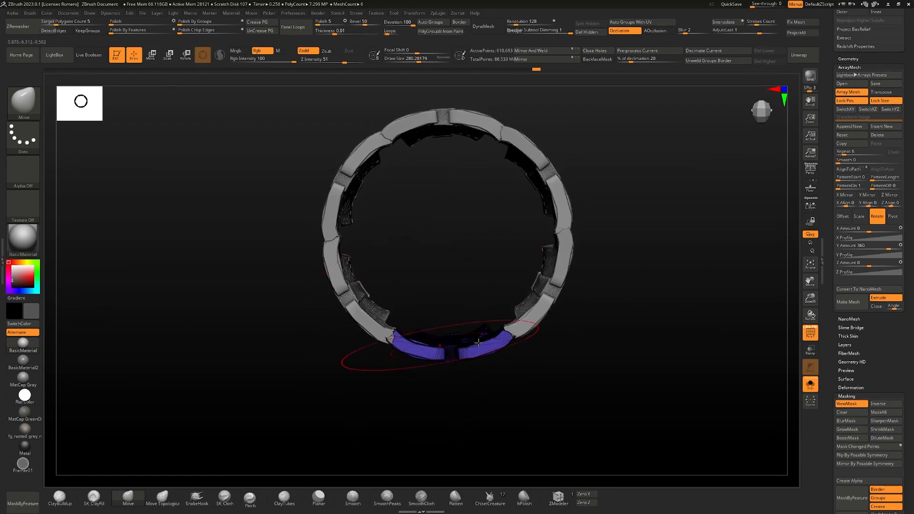
{"action": "mouse_move", "coordinate": [444, 338]}
{"action": "left_mouse_down"}
{"action": "mouse_move", "coordinate": [457, 351]}
{"action": "mouse_move", "coordinate": [502, 336]}
{"action": "mouse_move", "coordinate": [527, 349]}
{"action": "mouse_move", "coordinate": [506, 336]}
{"action": "left_mouse_up"}
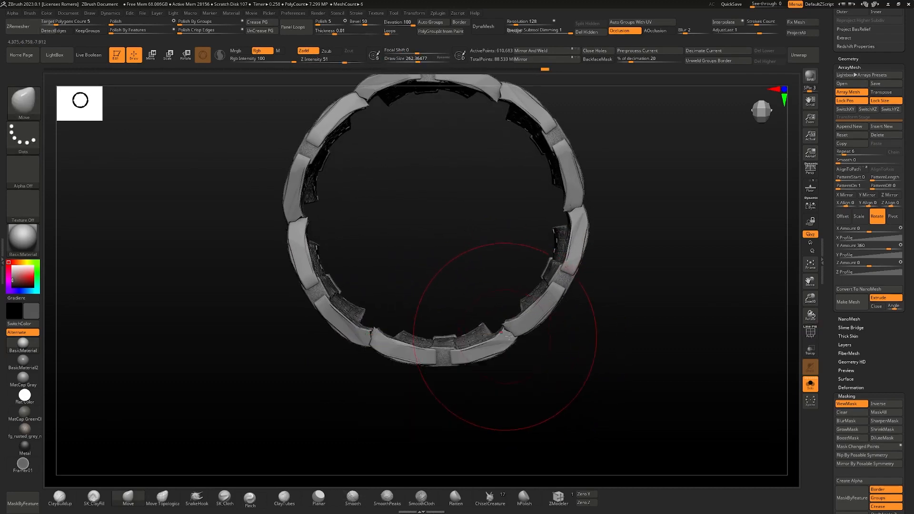
{"action": "key", "text": "ctrl+z"}
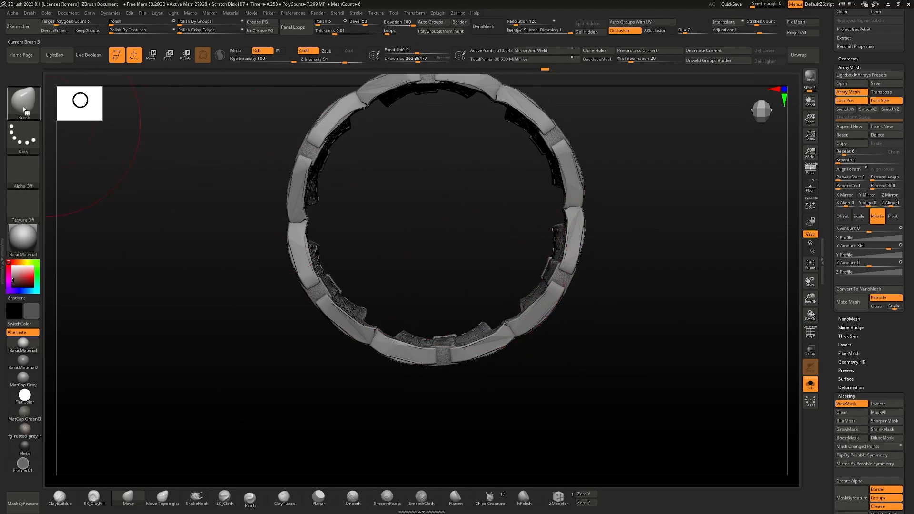
- Undo the last Move brush strokes on the source wall segment's ends
{"action": "key", "text": "ctrl+z"}
{"action": "key", "text": "ctrl+z"}
{"action": "key", "text": "ctrl+z"}
{"action": "key", "text": "ctrl+z"}
{"action": "key", "text": "ctrl+z"}
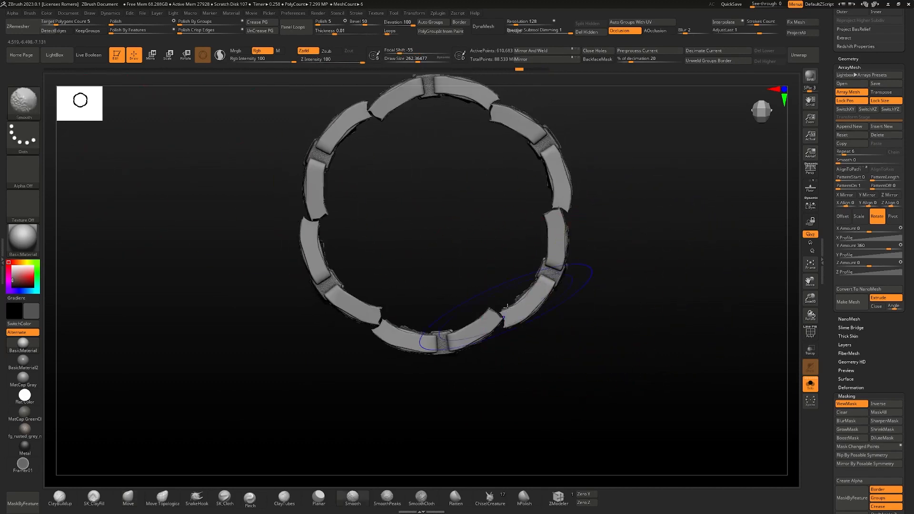
- Select the MoveInfiniteDepth brush and pull both ends of the source wall segment towards the neighbouring walls, adjusting the draw size between strokes
{"action": "key", "text": "b"}
{"action": "key", "text": "m"}
{"action": "key", "text": "i"}
{"action": "key", "text": "space"}
{"action": "left_click_drag", "start_coordinate": [421, 352], "coordinate": [397, 341]}
{"action": "key", "text": "space"}
{"action": "mouse_move", "coordinate": [383, 332]}
{"action": "left_mouse_down"}
{"action": "mouse_move", "coordinate": [375, 329]}
{"action": "mouse_move", "coordinate": [400, 336]}
{"action": "left_mouse_up"}
{"action": "mouse_move", "coordinate": [498, 322]}
{"action": "left_mouse_down"}
{"action": "mouse_move", "coordinate": [506, 333]}
{"action": "mouse_move", "coordinate": [495, 335]}
{"action": "mouse_move", "coordinate": [505, 335]}
{"action": "left_mouse_up"}
{"action": "key", "text": "space"}
{"action": "left_click_drag", "start_coordinate": [496, 343], "coordinate": [492, 342]}
{"action": "mouse_move", "coordinate": [478, 340]}
{"action": "left_mouse_down"}
{"action": "mouse_move", "coordinate": [489, 347]}
{"action": "mouse_move", "coordinate": [459, 339]}
{"action": "mouse_move", "coordinate": [449, 360]}
{"action": "mouse_move", "coordinate": [447, 344]}
{"action": "left_mouse_up"}
- Set the draw size to about 299 and push both ends of the source segment until the ring's seams close
{"action": "key", "text": "space"}
{"action": "key", "text": "space"}
{"action": "left_click_drag", "start_coordinate": [382, 338], "coordinate": [408, 349]}
{"action": "key", "text": "space"}
{"action": "mouse_move", "coordinate": [514, 329]}
{"action": "left_mouse_down"}
{"action": "mouse_move", "coordinate": [505, 335]}
{"action": "mouse_move", "coordinate": [508, 327]}
{"action": "left_mouse_up"}
{"action": "key", "text": "space"}
{"action": "key", "text": "space"}
{"action": "left_click_drag", "start_coordinate": [505, 328], "coordinate": [506, 325]}
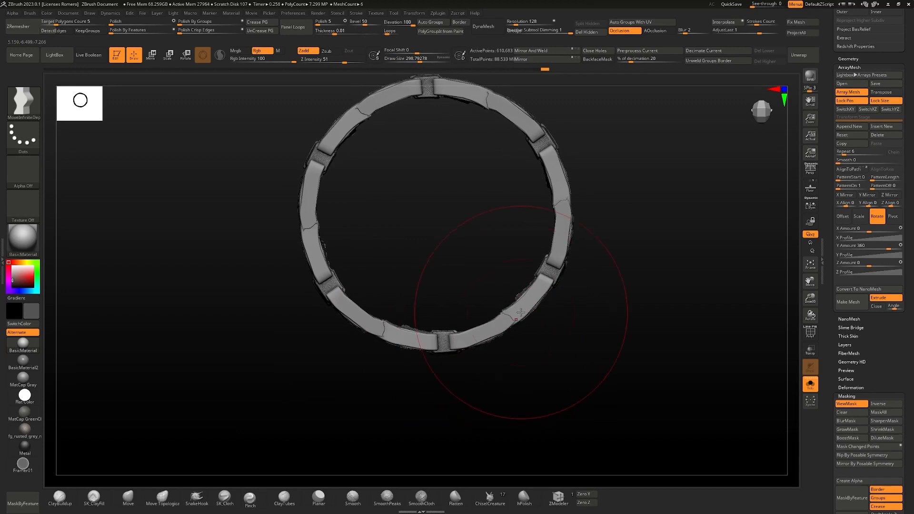
- Reduce the draw size to about 154 and refine the segment's end so its edges line up with the neighbouring wall
{"action": "left_click_drag", "start_coordinate": [400, 376], "coordinate": [458, 301]}
{"action": "right_click_drag", "start_coordinate": [458, 301], "coordinate": [507, 317], "text": "ctrl"}
{"action": "mouse_move", "coordinate": [508, 318]}
{"action": "left_mouse_down"}
{"action": "mouse_move", "coordinate": [530, 373]}
{"action": "mouse_move", "coordinate": [498, 279]}
{"action": "mouse_move", "coordinate": [506, 310]}
{"action": "left_mouse_up"}
{"action": "key", "text": "space"}
{"action": "mouse_move", "coordinate": [506, 318]}
{"action": "left_mouse_down"}
{"action": "mouse_move", "coordinate": [493, 318]}
{"action": "mouse_move", "coordinate": [513, 312]}
{"action": "left_mouse_up"}
{"action": "key", "text": "space"}
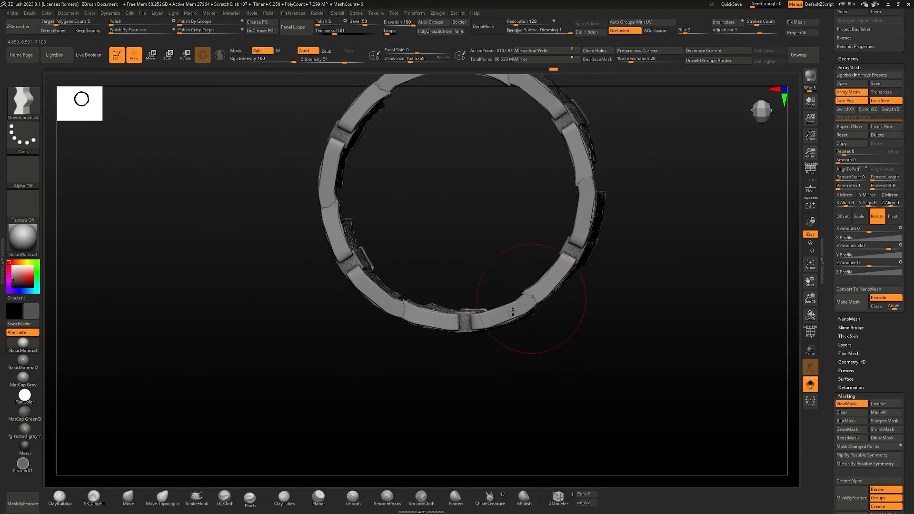
{"action": "right_click_drag", "start_coordinate": [405, 314], "coordinate": [406, 363], "text": "alt"}
{"action": "right_click_drag", "start_coordinate": [406, 364], "coordinate": [436, 343], "text": "ctrl"}
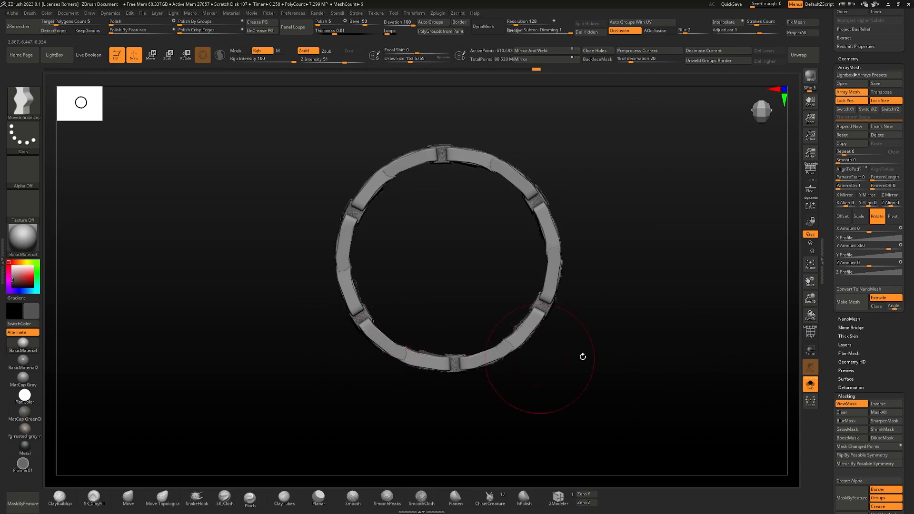
{"action": "left_click_drag", "start_coordinate": [508, 354], "coordinate": [547, 304], "text": "shift"}
- Turn perspective back on and try raising the brick ring, undoing the move
{"action": "left_click", "coordinate": [808, 175]}
{"action": "right_click_drag", "start_coordinate": [715, 208], "coordinate": [465, 237]}
{"action": "key", "text": "w"}
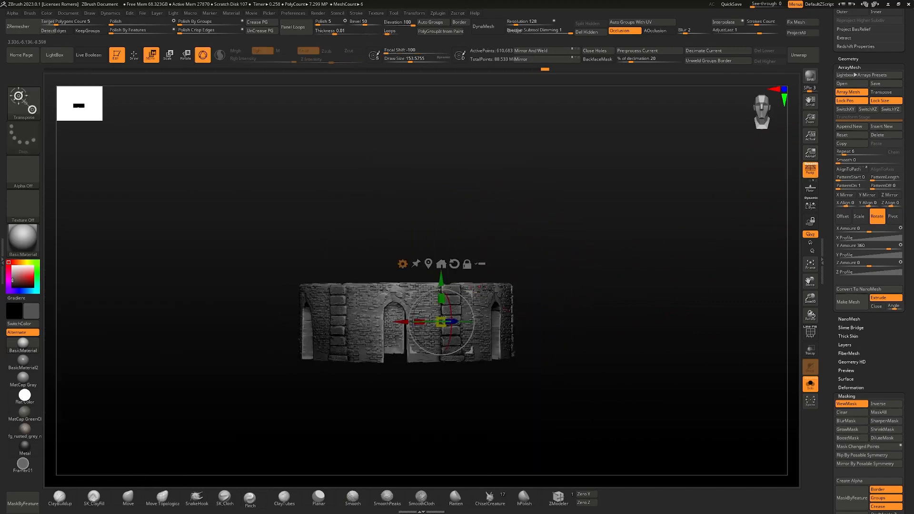
{"action": "left_click_drag", "start_coordinate": [444, 301], "coordinate": [445, 273]}
{"action": "key", "text": "ctrl+z"}
{"action": "right_click_drag", "start_coordinate": [452, 281], "coordinate": [495, 324], "text": "ctrl"}
{"action": "mouse_move", "coordinate": [495, 323]}
{"action": "right_mouse_down"}
{"action": "mouse_move", "coordinate": [504, 348]}
{"action": "mouse_move", "coordinate": [528, 309]}
{"action": "right_mouse_up"}
- Select the DIORAMAS_ZBR insert brush and switch to the D9_Halo subtool
{"action": "key", "text": "q"}
{"action": "key", "text": "b"}
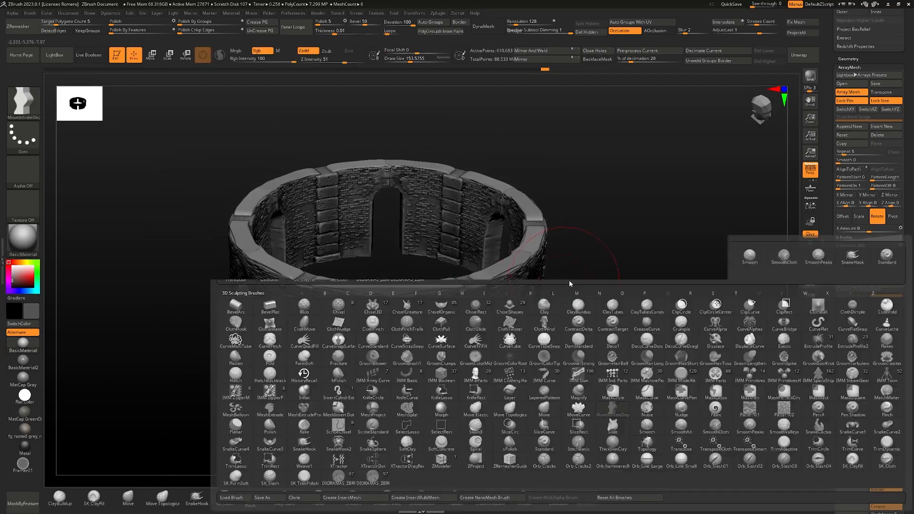
{"action": "key", "text": "b"}
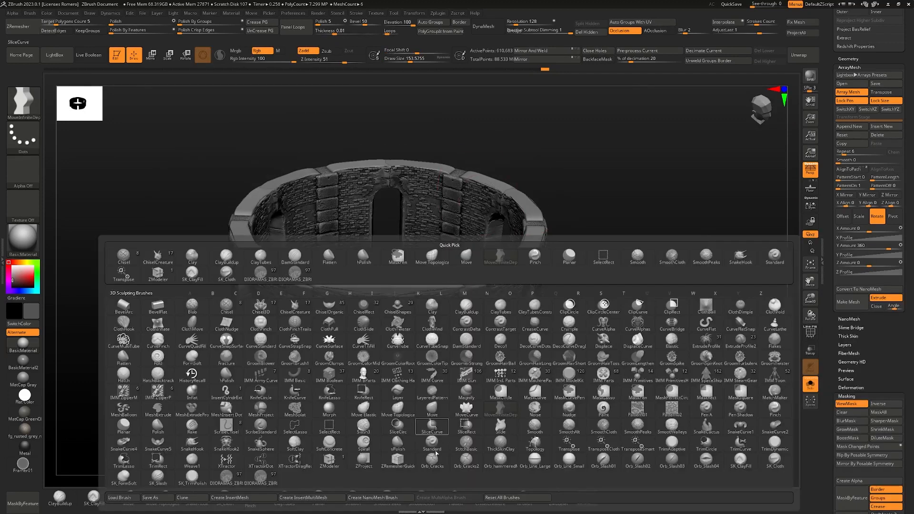
{"action": "left_click", "coordinate": [264, 480]}
{"action": "key", "text": "m"}
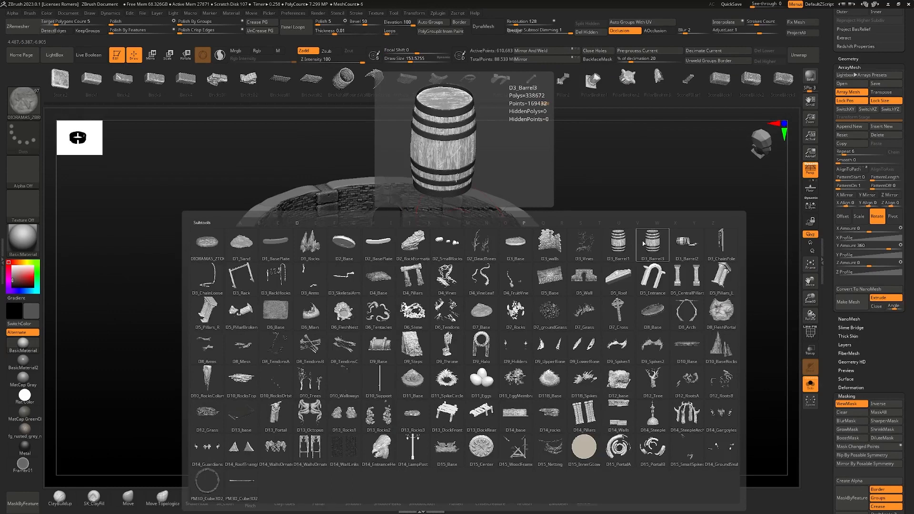
{"action": "left_click", "coordinate": [481, 347]}
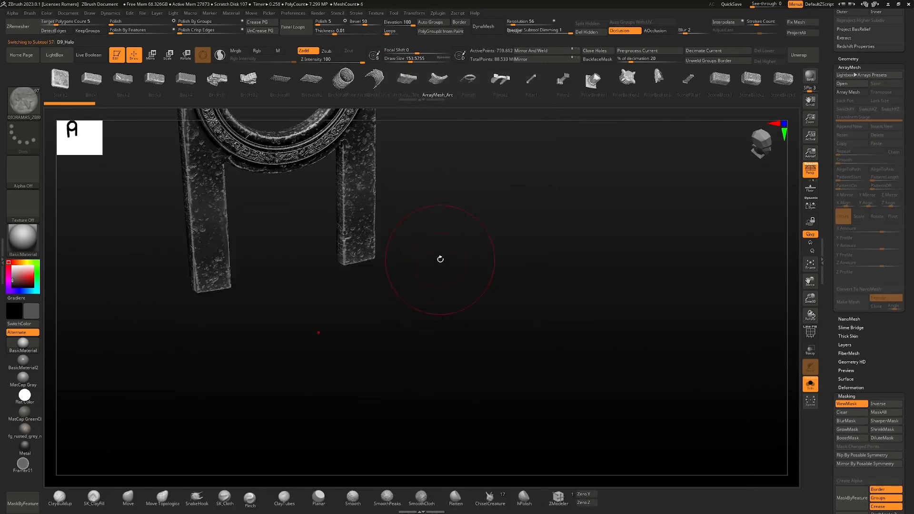
- Show the other subtools together with the D9_Halo gate and activate the Move gizmo on it
{"action": "right_click_drag", "start_coordinate": [434, 255], "coordinate": [398, 220], "text": "ctrl"}
{"action": "right_click_drag", "start_coordinate": [499, 270], "coordinate": [422, 291]}
{"action": "left_click_drag", "start_coordinate": [422, 290], "coordinate": [544, 251], "text": "shift"}
{"action": "key", "text": "ctrl+shift+s"}
{"action": "key", "text": "ctrl+shift+s"}
{"action": "key", "text": "w"}
{"action": "left_click", "coordinate": [482, 233]}
- Reposition the D9_Halo gate so it stands inside the brick ring, undoing the first attempt
{"action": "mouse_move", "coordinate": [544, 251]}
{"action": "right_mouse_down"}
{"action": "mouse_move", "coordinate": [481, 267]}
{"action": "mouse_move", "coordinate": [509, 364]}
{"action": "right_mouse_up"}
{"action": "key", "text": "q"}
{"action": "key", "text": "r"}
{"action": "left_click_drag", "start_coordinate": [509, 364], "coordinate": [504, 296]}
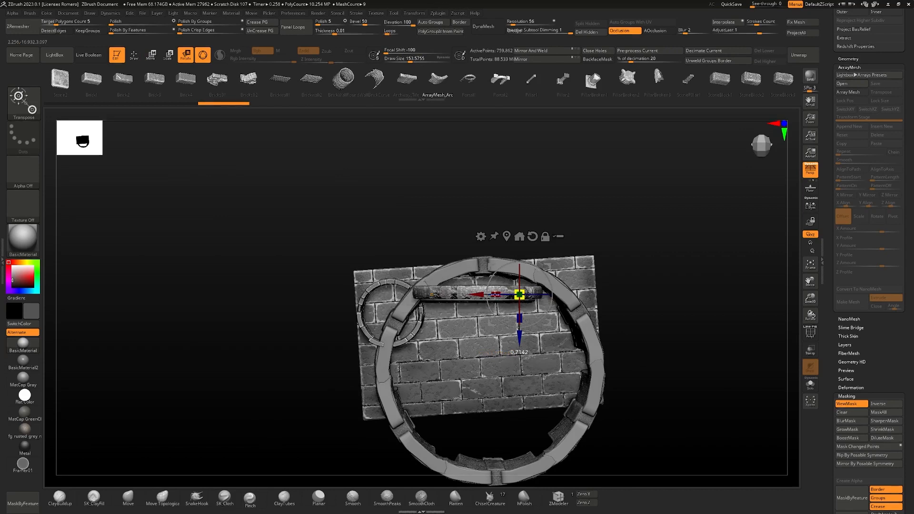
{"action": "key", "text": "ctrl+z"}
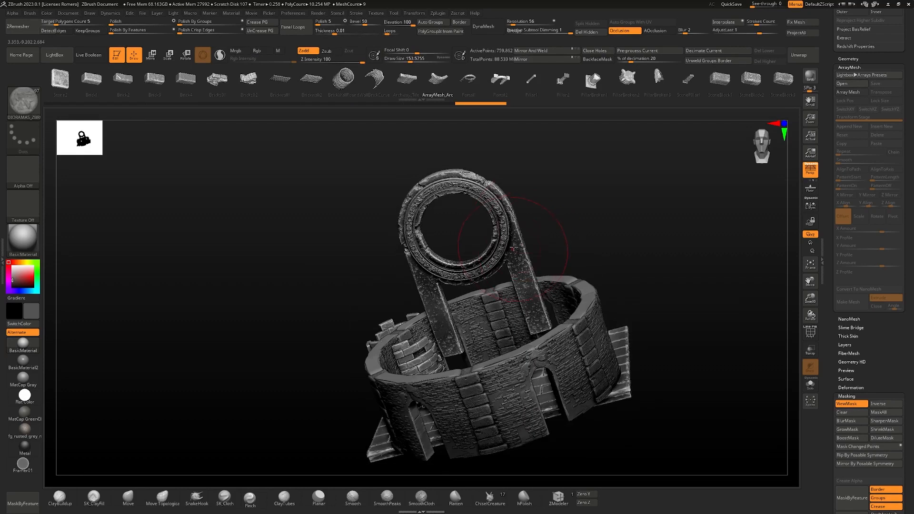
{"action": "key", "text": "w"}
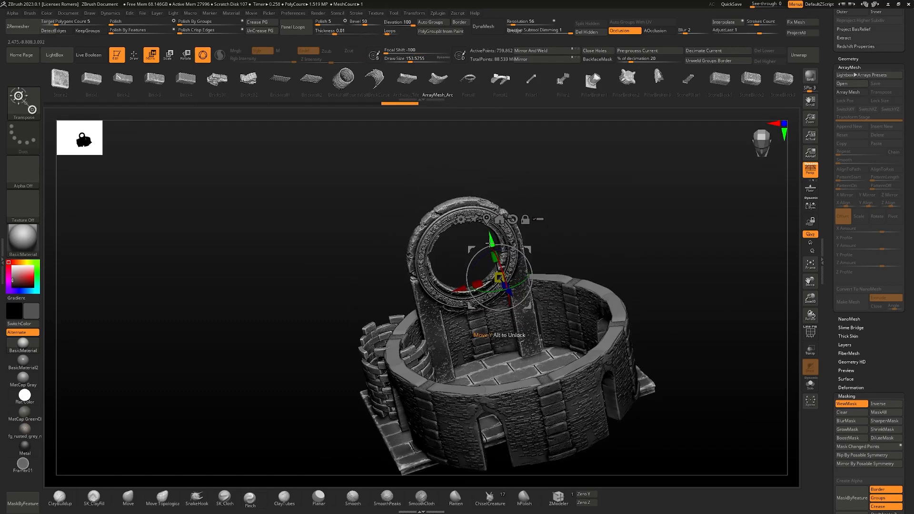
{"action": "key", "text": "w"}
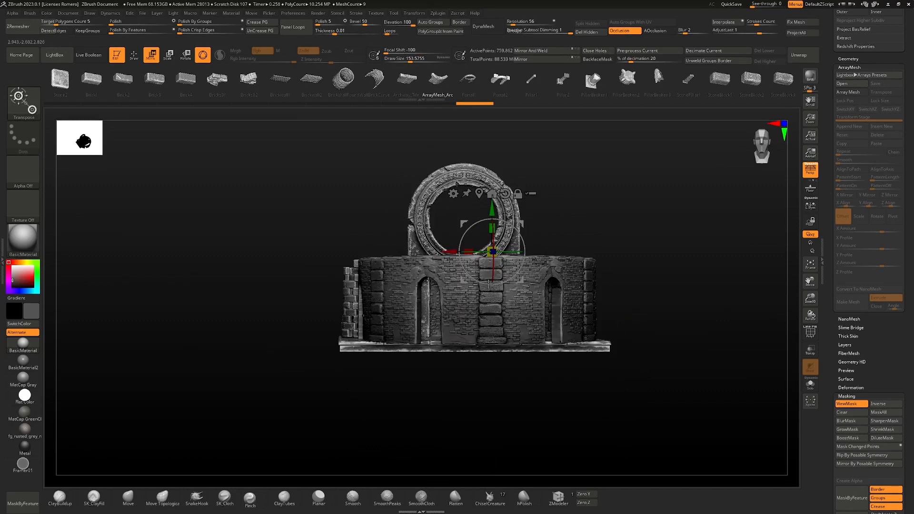
{"action": "mouse_move", "coordinate": [488, 284]}
{"action": "right_mouse_down", "text": "alt"}
{"action": "mouse_move", "coordinate": [472, 296]}
{"action": "mouse_move", "coordinate": [474, 339]}
{"action": "mouse_move", "coordinate": [442, 348]}
{"action": "mouse_move", "coordinate": [480, 330]}
{"action": "mouse_move", "coordinate": [477, 296]}
{"action": "right_mouse_up", "text": "alt"}
- Try inserting the Portal1 mesh from the diorama insert library and undo the insertion
{"action": "key", "text": "q"}
{"action": "key", "text": "b"}
{"action": "key", "text": "v"}
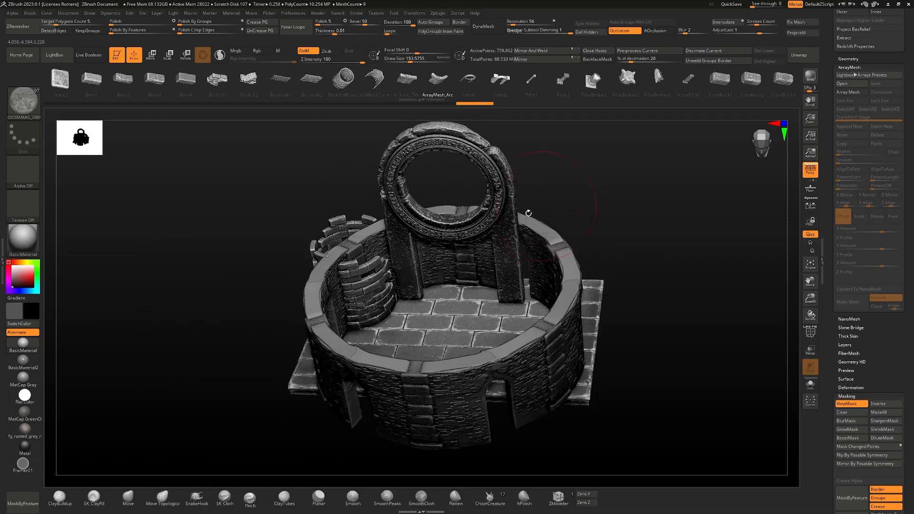
{"action": "key", "text": "m"}
{"action": "mouse_move", "coordinate": [564, 248]}
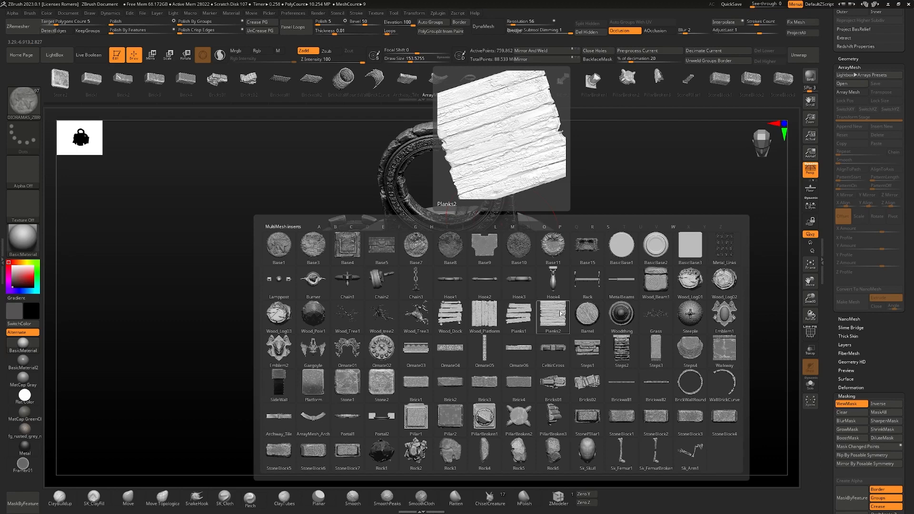
{"action": "left_click", "coordinate": [353, 424]}
{"action": "right_click_drag", "start_coordinate": [440, 330], "coordinate": [440, 376]}
{"action": "left_click_drag", "start_coordinate": [442, 320], "coordinate": [430, 391]}
{"action": "key", "text": "ctrl+z"}
- Choose the Portal2 insert mesh and make a test insertion, undoing it
{"action": "key", "text": "m"}
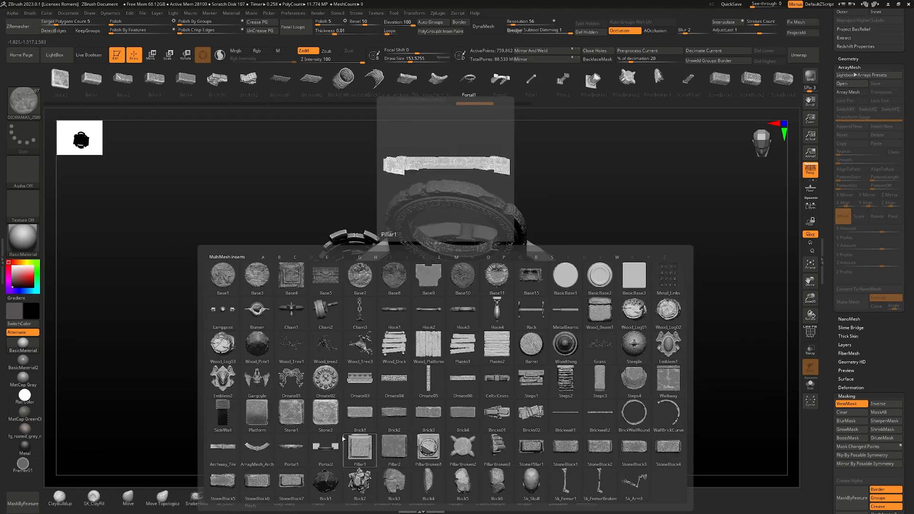
{"action": "left_click", "coordinate": [328, 449]}
{"action": "left_click_drag", "start_coordinate": [455, 351], "coordinate": [455, 407]}
{"action": "right_click_drag", "start_coordinate": [455, 407], "coordinate": [424, 330]}
{"action": "key", "text": "ctrl+z"}
- Make the ring wall the active subtool, isolate it, and insert the Portal2 mesh on the source wall segment
{"action": "left_click", "coordinate": [431, 315], "text": "alt"}
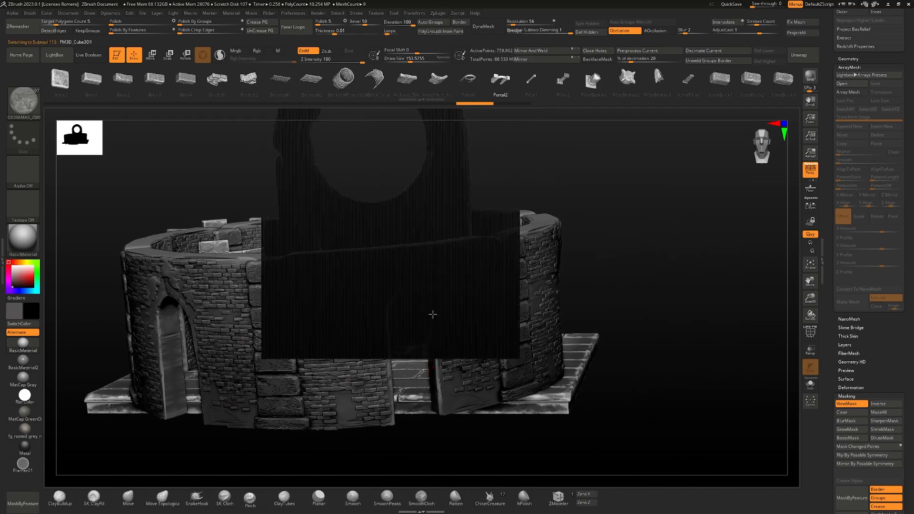
{"action": "key", "text": "ctrl+alt+s"}
{"action": "key", "text": "shift+f"}
{"action": "mouse_move", "coordinate": [333, 329]}
{"action": "right_mouse_down"}
{"action": "mouse_move", "coordinate": [342, 336]}
{"action": "mouse_move", "coordinate": [298, 341]}
{"action": "mouse_move", "coordinate": [344, 335]}
{"action": "right_mouse_up"}
{"action": "left_click_drag", "start_coordinate": [336, 336], "coordinate": [334, 392]}
{"action": "right_click_drag", "start_coordinate": [363, 368], "coordinate": [396, 325]}
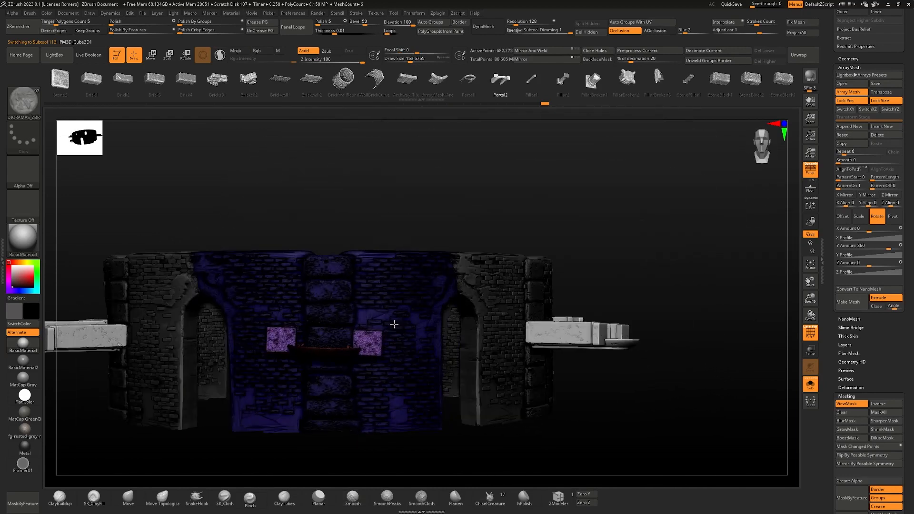
- Turn off Array Mesh and the polyframe and stand the inserted portal upright at the base of the source wall
{"action": "key", "text": "e"}
{"action": "left_click_drag", "start_coordinate": [326, 323], "coordinate": [450, 333]}
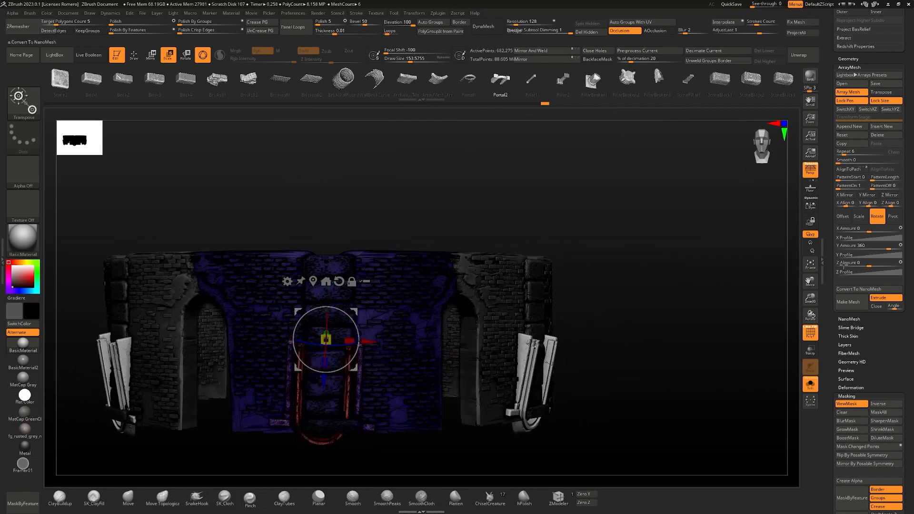
{"action": "left_click", "coordinate": [850, 93]}
{"action": "key", "text": "shift+f"}
{"action": "left_click_drag", "start_coordinate": [351, 317], "coordinate": [337, 410]}
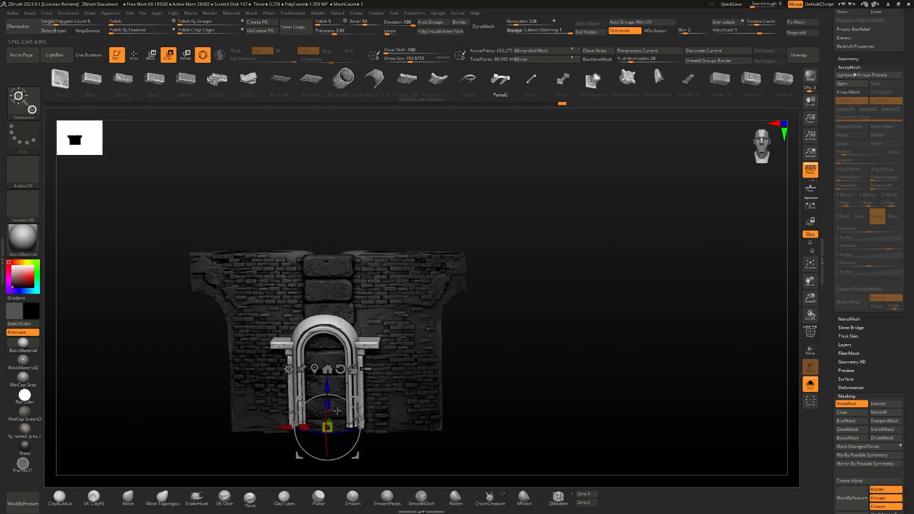
- Move the portal about 3.53 units sideways to the wall's arched end and adjust its depth by about 0.18
{"action": "key", "text": "w"}
{"action": "left_click_drag", "start_coordinate": [336, 426], "coordinate": [372, 409]}
{"action": "left_click", "coordinate": [342, 371], "text": "alt"}
{"action": "right_click_drag", "start_coordinate": [344, 371], "coordinate": [612, 332], "text": "alt"}
{"action": "left_click_drag", "start_coordinate": [520, 391], "coordinate": [392, 394]}
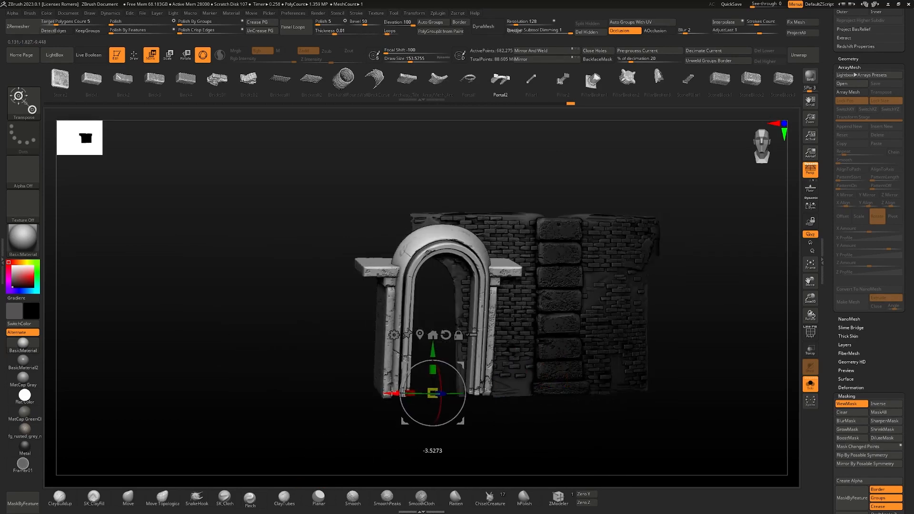
{"action": "right_click_drag", "start_coordinate": [392, 393], "coordinate": [465, 388]}
{"action": "mouse_move", "coordinate": [452, 364]}
{"action": "left_mouse_down"}
{"action": "mouse_move", "coordinate": [446, 389]}
{"action": "mouse_move", "coordinate": [455, 361]}
{"action": "left_mouse_up"}
- Turn off perspective and align the portal with the end of the curved wall as seen from above
{"action": "left_click", "coordinate": [810, 170]}
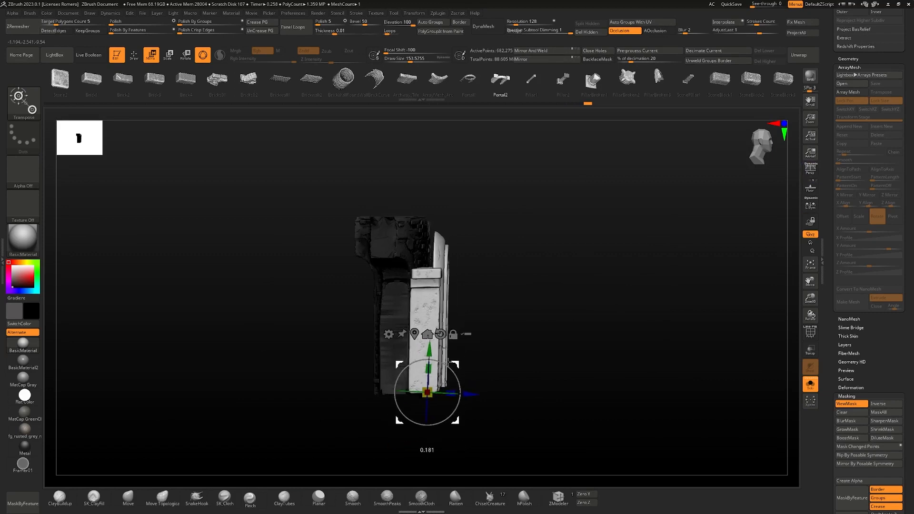
{"action": "left_click_drag", "start_coordinate": [441, 361], "coordinate": [408, 461], "text": "shift"}
{"action": "left_click_drag", "start_coordinate": [464, 411], "coordinate": [473, 444]}
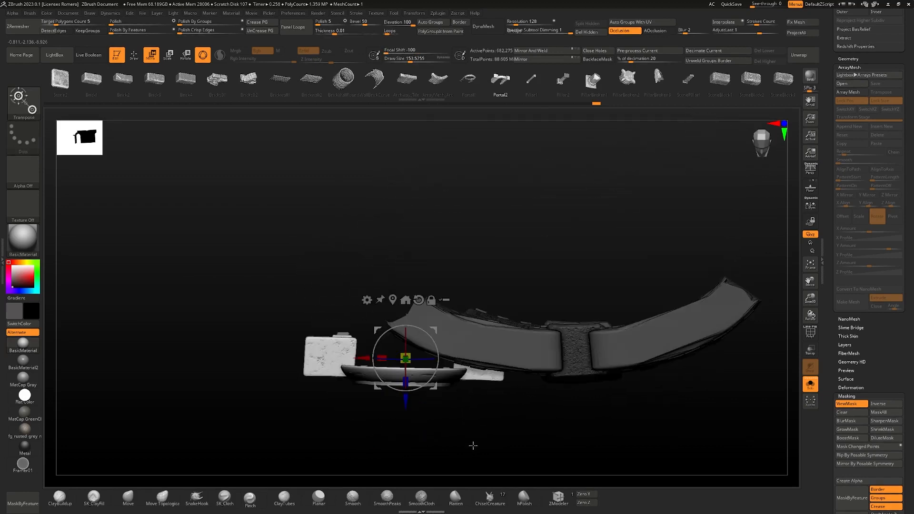
{"action": "left_click_drag", "start_coordinate": [442, 334], "coordinate": [482, 340]}
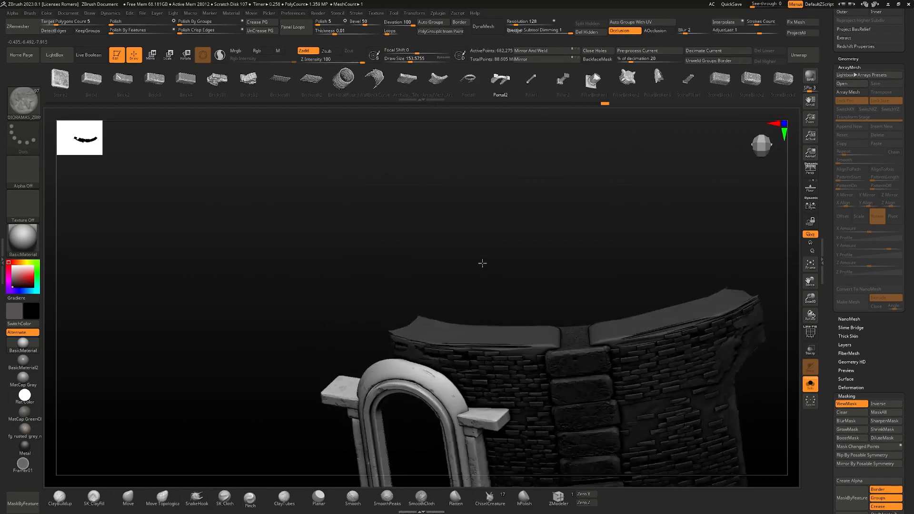
{"action": "mouse_move", "coordinate": [481, 261]}
{"action": "left_mouse_down"}
{"action": "mouse_move", "coordinate": [509, 206]}
{"action": "mouse_move", "coordinate": [490, 307]}
{"action": "left_mouse_up"}
{"action": "right_click_drag", "start_coordinate": [490, 306], "coordinate": [451, 285]}
- Try a small nudge of the portal with the Move gizmo and undo it
{"action": "key", "text": "w"}
{"action": "right_click_drag", "start_coordinate": [456, 362], "coordinate": [487, 404]}
{"action": "left_click_drag", "start_coordinate": [440, 422], "coordinate": [441, 427]}
{"action": "key", "text": "ctrl+z"}
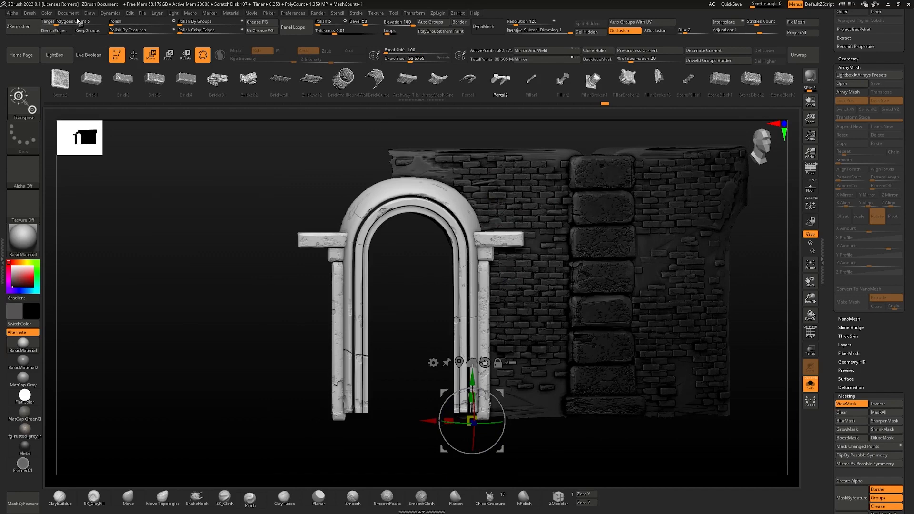
- Set the document background to a lighter grey and nudge the portal down slightly at the doorway
{"action": "left_click", "coordinate": [68, 13]}
{"action": "left_click", "coordinate": [81, 150]}
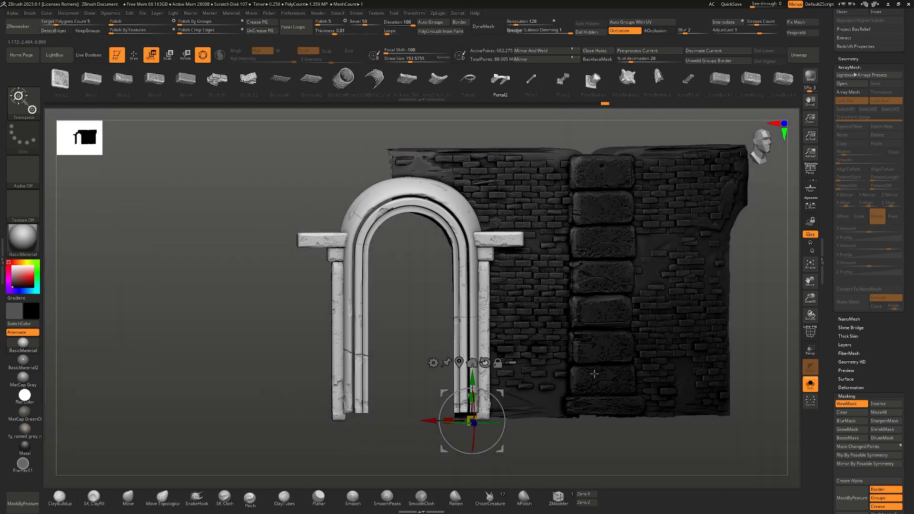
{"action": "left_click_drag", "start_coordinate": [429, 421], "coordinate": [430, 432]}
{"action": "left_click_drag", "start_coordinate": [471, 386], "coordinate": [473, 396]}
- Hide the mask display and turn Array Mesh back on to repeat the portal around the ring
{"action": "key", "text": "q"}
{"action": "mouse_move", "coordinate": [473, 248]}
{"action": "right_mouse_down"}
{"action": "mouse_move", "coordinate": [481, 390]}
{"action": "mouse_move", "coordinate": [504, 276]}
{"action": "mouse_move", "coordinate": [649, 318]}
{"action": "mouse_move", "coordinate": [581, 385]}
{"action": "right_mouse_up"}
{"action": "key", "text": "ctrl+h"}
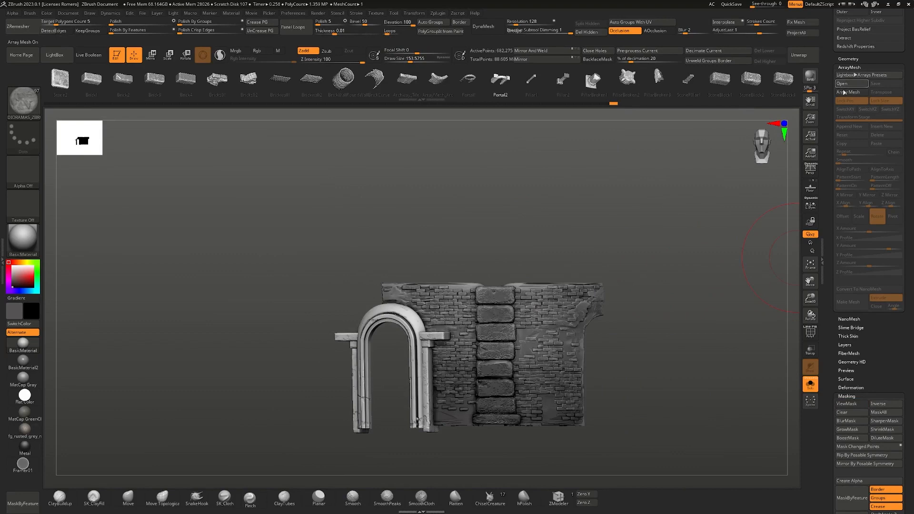
{"action": "left_click", "coordinate": [843, 92]}
{"action": "left_click_drag", "start_coordinate": [452, 285], "coordinate": [481, 241]}
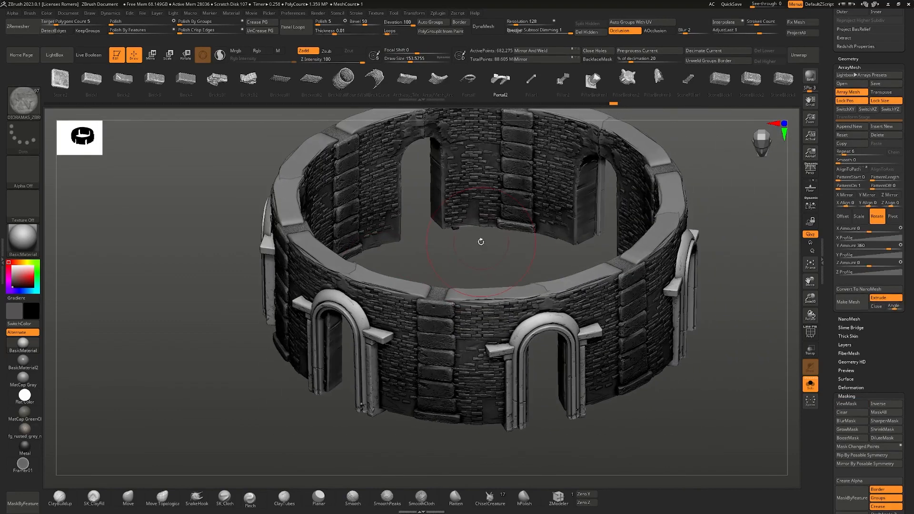
{"action": "right_click_drag", "start_coordinate": [489, 217], "coordinate": [429, 336]}
- Try isolating one part of the arrayed mesh, restore the full ring and check its polyframe
{"action": "left_click", "coordinate": [465, 318], "text": "ctrl+shift"}
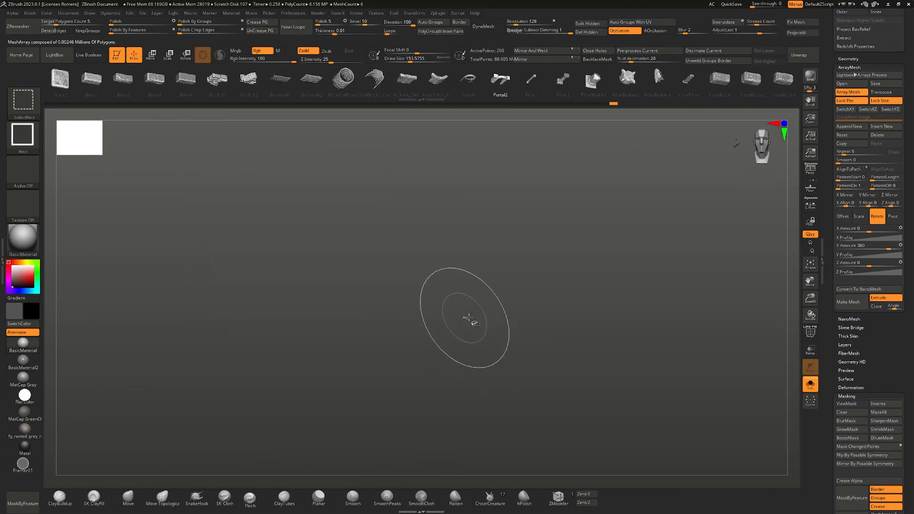
{"action": "left_click", "coordinate": [547, 303], "text": "ctrl+shift"}
{"action": "right_click_drag", "start_coordinate": [533, 292], "coordinate": [512, 300], "text": "ctrl"}
{"action": "key", "text": "shift+f"}
{"action": "key", "text": "ctrl+w"}
{"action": "key", "text": "shift+f"}
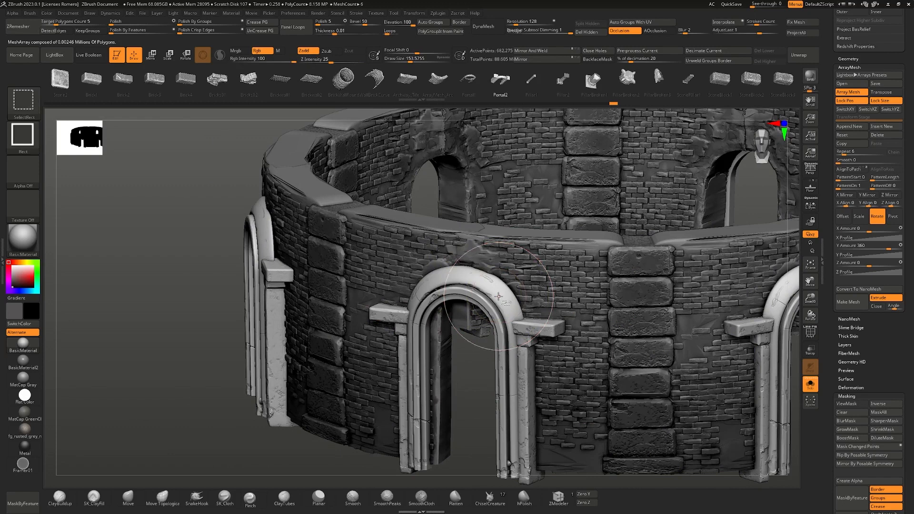
{"action": "key", "text": "w"}
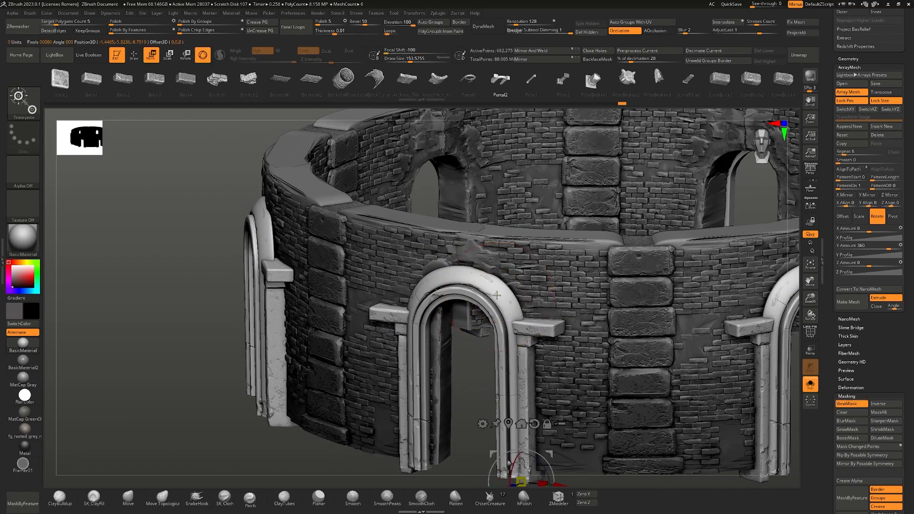
{"action": "key", "text": "alt+s"}
{"action": "key", "text": "alt+s"}
{"action": "key", "text": "shift+f"}
{"action": "key", "text": "shift+f"}
{"action": "right_click_drag", "start_coordinate": [497, 293], "coordinate": [480, 235], "text": "alt"}
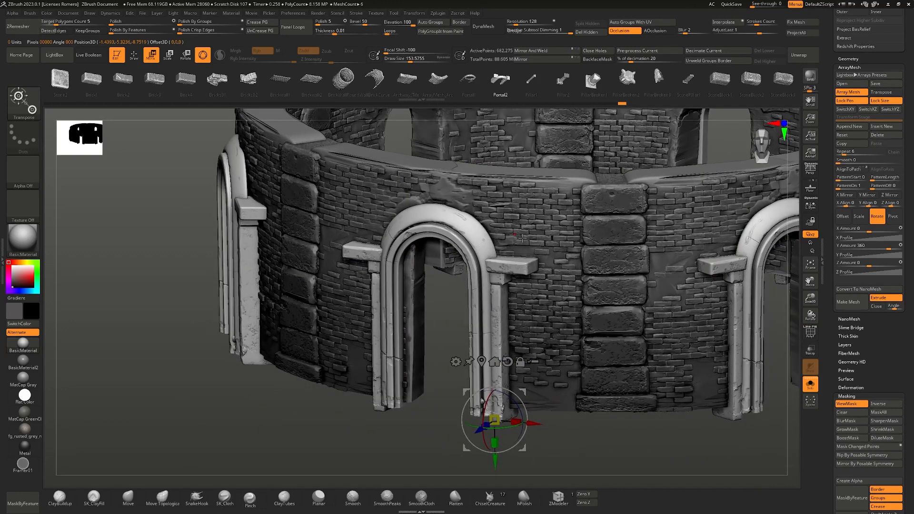
- Turn off Array Mesh so only the original wall section with its portal remains for editing
{"action": "key", "text": "q"}
{"action": "key", "text": "ctrl"}
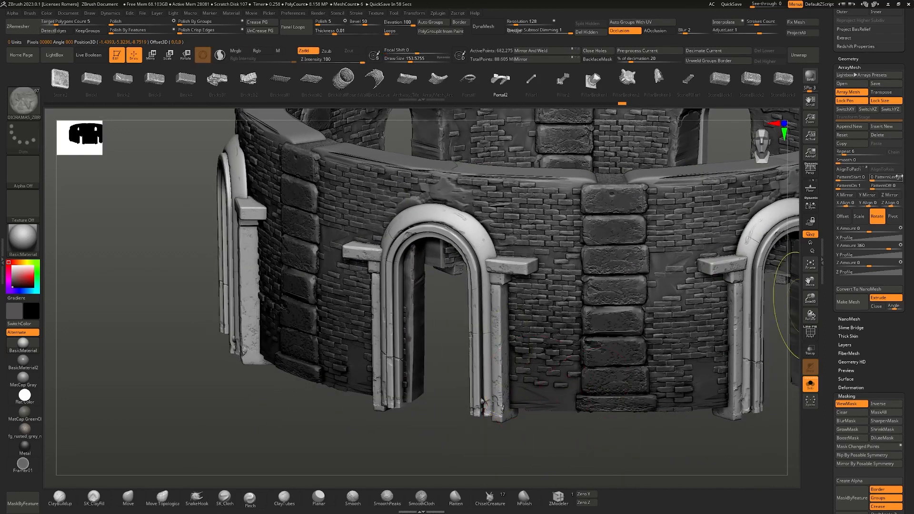
{"action": "left_click", "coordinate": [844, 92]}
{"action": "key", "text": "ctrl+shift"}
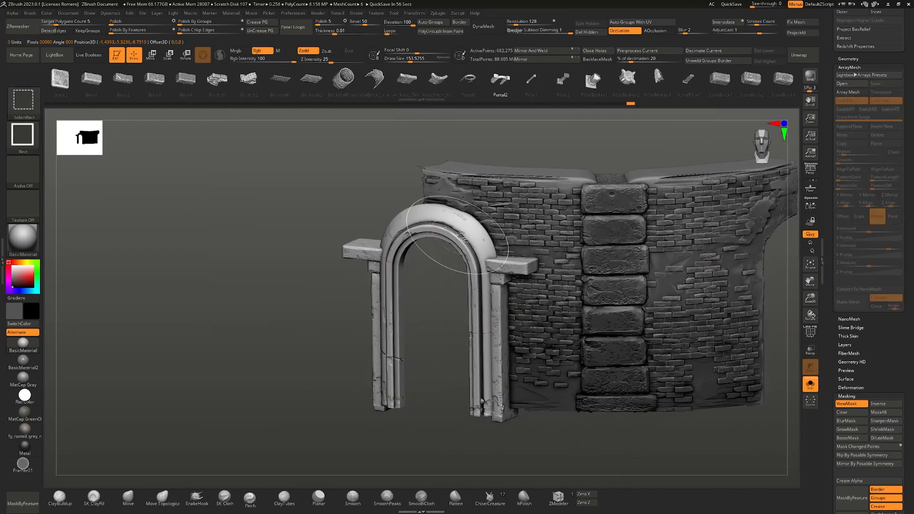
{"action": "key", "text": "shift+f"}
{"action": "key", "text": "shift+f"}
{"action": "key", "text": "shift+f"}
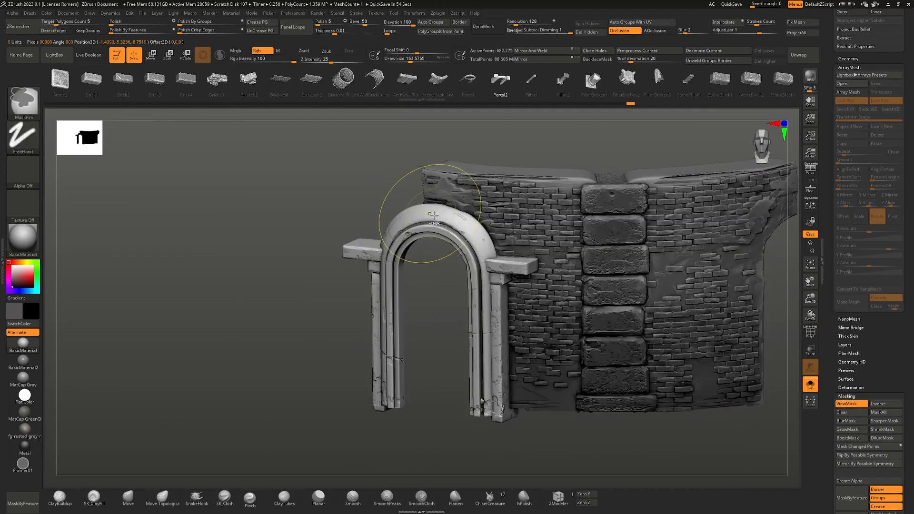
- Isolate the portal from the brick wall to set a light grey paint colour, and show the whole section again
{"action": "left_click", "coordinate": [438, 31]}
{"action": "key", "text": "shift+f"}
{"action": "key", "text": "shift+f"}
{"action": "key", "text": "ctrl+shift"}
{"action": "left_click", "coordinate": [556, 227], "text": "ctrl+shift"}
{"action": "left_click", "coordinate": [556, 227], "text": "ctrl+shift"}
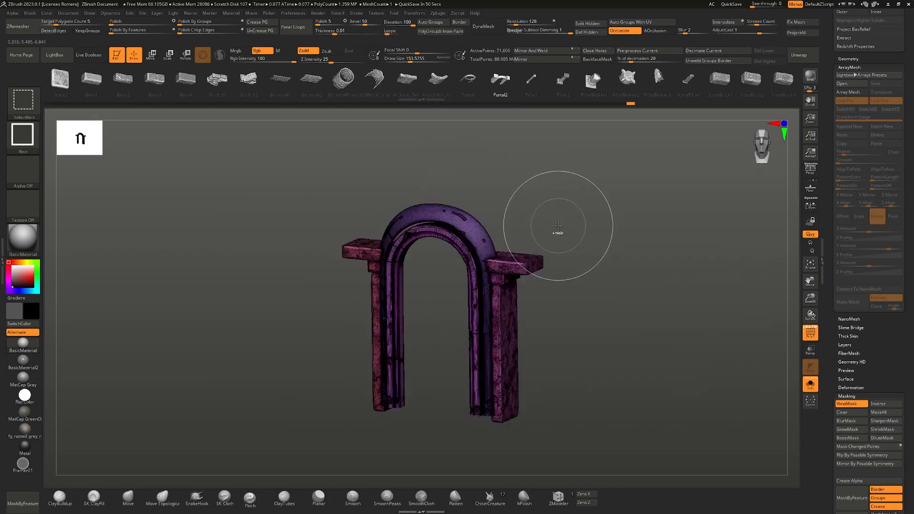
{"action": "key", "text": "shift+f"}
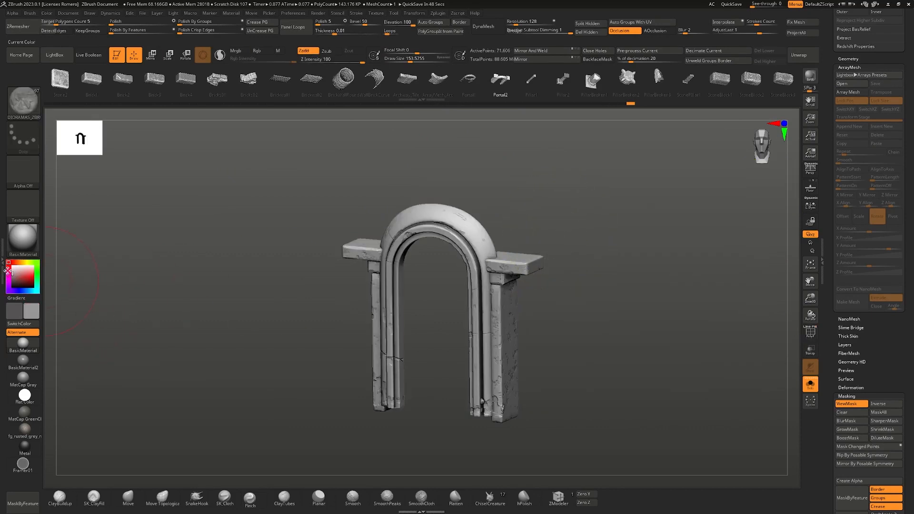
{"action": "right_click_drag", "start_coordinate": [129, 214], "coordinate": [132, 258], "text": "ctrl"}
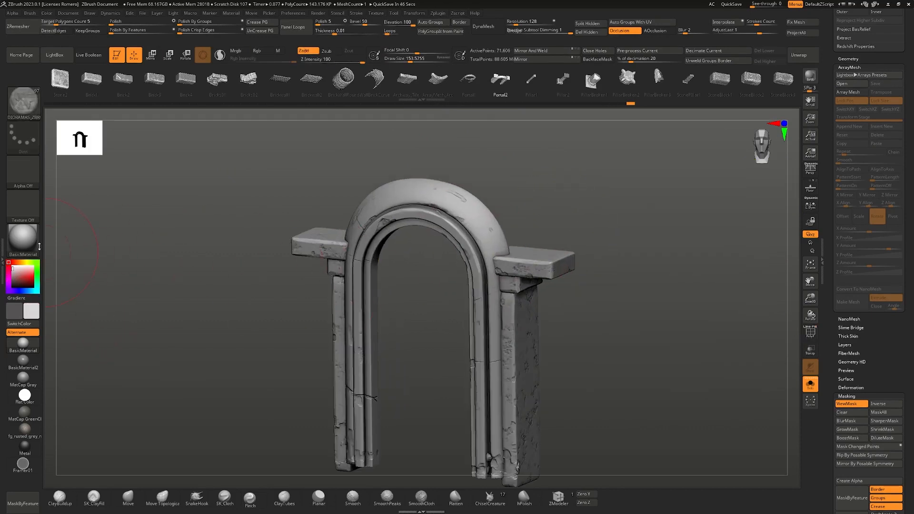
{"action": "left_click", "coordinate": [241, 303], "text": "ctrl+shift"}
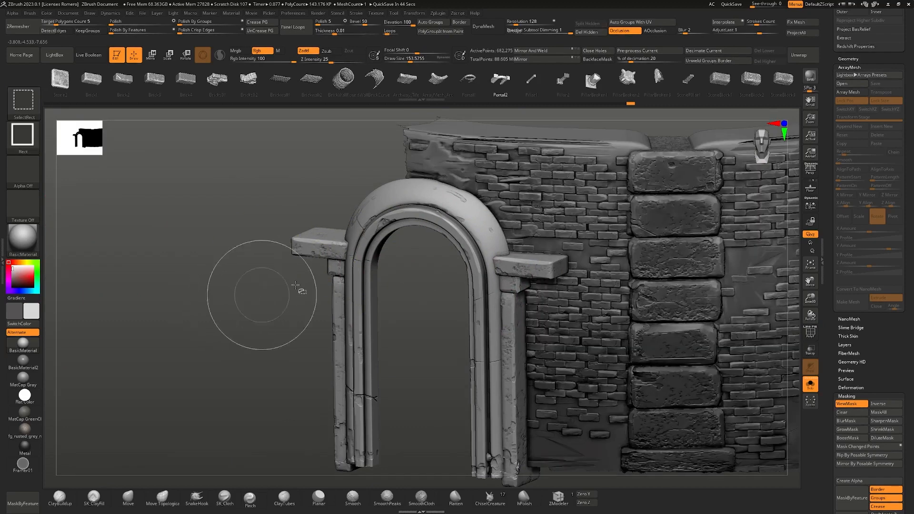
- Mask the brick wall so that only the portal arch stays editable, and hide the mask display
{"action": "key", "text": "w"}
{"action": "left_click", "coordinate": [631, 212], "text": "alt"}
{"action": "left_click", "coordinate": [183, 255], "text": "ctrl"}
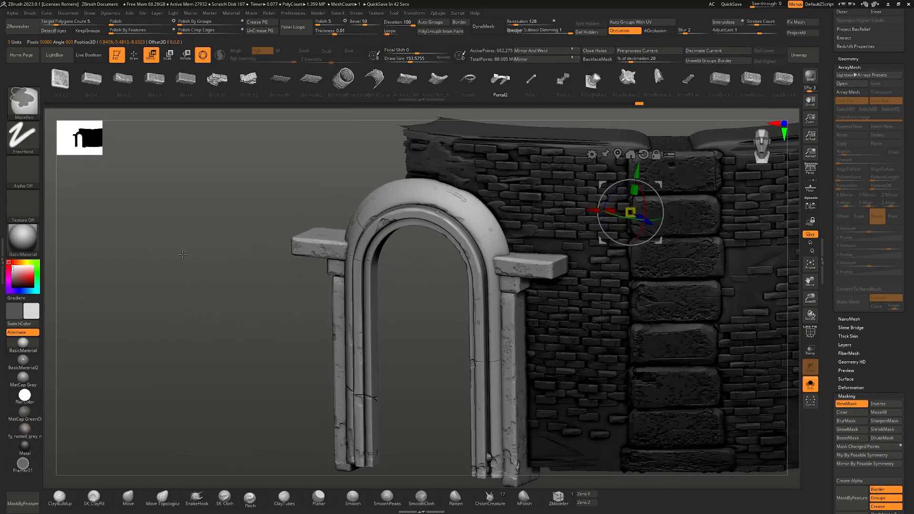
{"action": "right_click_drag", "start_coordinate": [183, 255], "coordinate": [185, 190], "text": "ctrl"}
{"action": "key", "text": "ctrl+h"}
{"action": "right_click_drag", "start_coordinate": [515, 257], "coordinate": [547, 244]}
{"action": "mouse_move", "coordinate": [537, 277]}
{"action": "right_mouse_down", "text": "ctrl"}
{"action": "mouse_move", "coordinate": [537, 309]}
{"action": "mouse_move", "coordinate": [540, 295]}
{"action": "right_mouse_up", "text": "ctrl"}
- Try Mask By Smoothness on the whole wall section and remove the mask
{"action": "key", "text": "q"}
{"action": "left_click_drag", "start_coordinate": [908, 343], "coordinate": [910, 257]}
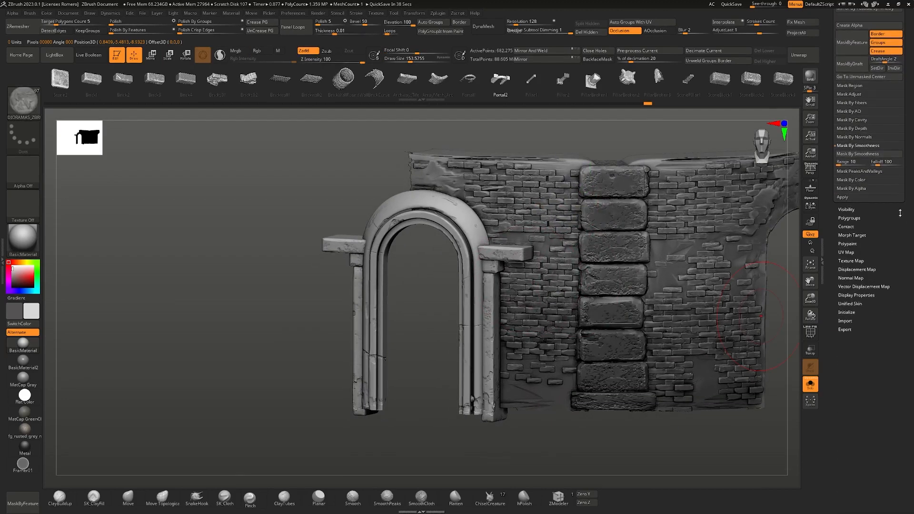
{"action": "left_click", "coordinate": [870, 159]}
{"action": "right_click_drag", "start_coordinate": [389, 206], "coordinate": [387, 235], "text": "ctrl"}
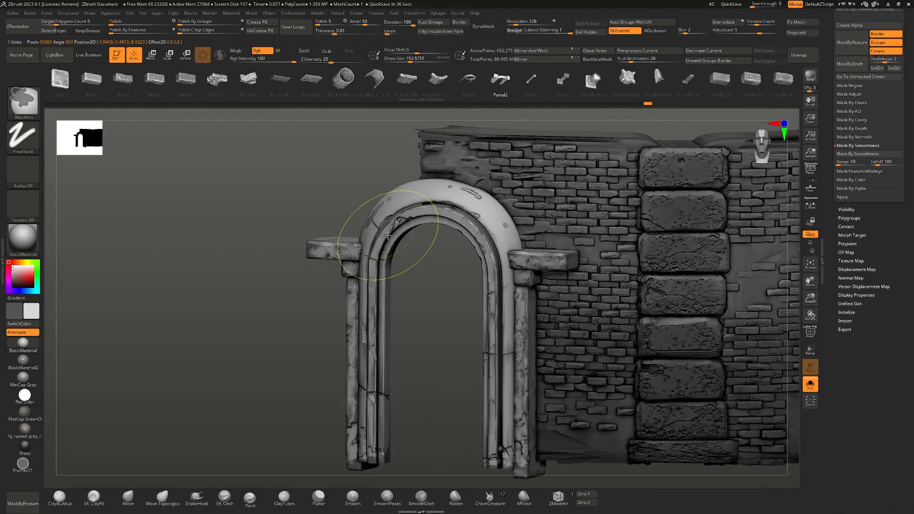
{"action": "key", "text": "ctrl+w"}
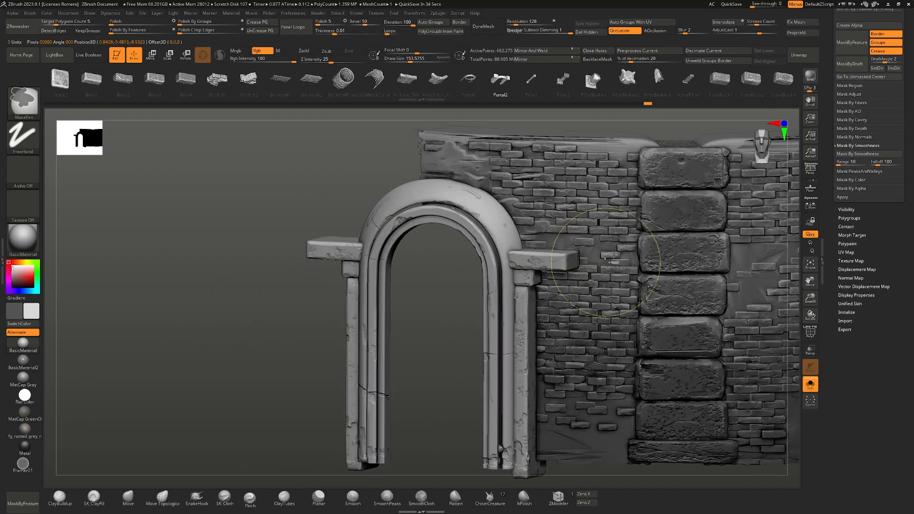
- Isolate the portal, apply Mask By Smoothness to it and invert the mask
{"action": "left_click", "coordinate": [612, 252], "text": "ctrl+shift"}
{"action": "left_click", "coordinate": [612, 252], "text": "ctrl+shift"}
{"action": "left_click", "coordinate": [612, 255], "text": "ctrl+alt+shift"}
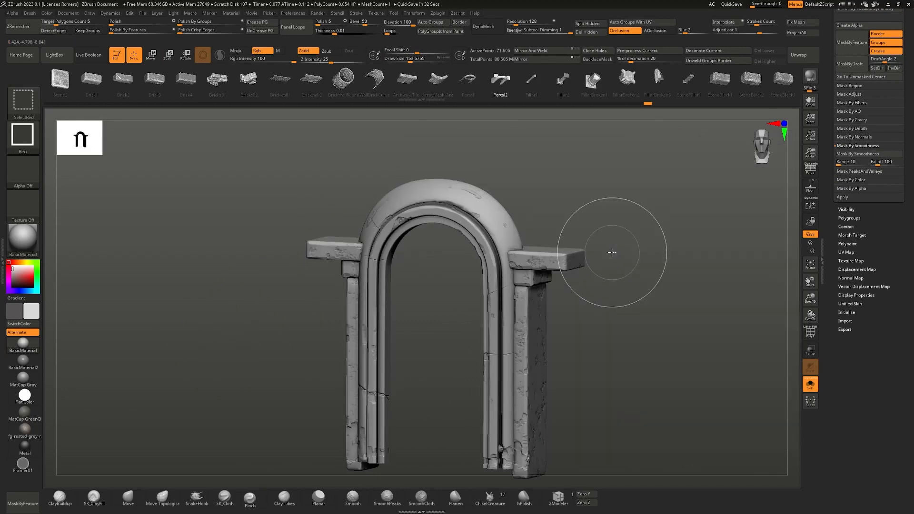
{"action": "left_click", "coordinate": [864, 157]}
{"action": "mouse_move", "coordinate": [559, 191]}
{"action": "right_mouse_down", "text": "ctrl"}
{"action": "mouse_move", "coordinate": [540, 233]}
{"action": "mouse_move", "coordinate": [555, 204]}
{"action": "right_mouse_up", "text": "ctrl"}
{"action": "left_click", "coordinate": [670, 306], "text": "ctrl"}
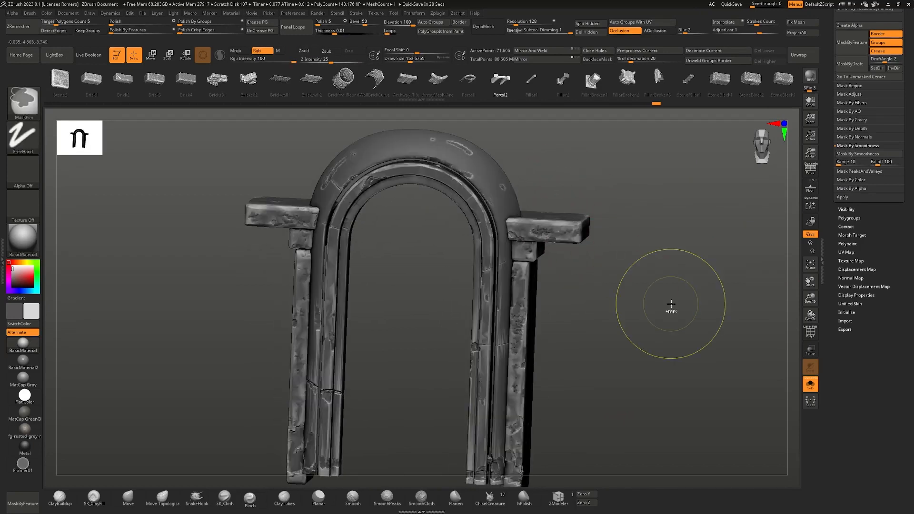
- Colour the portal's crevices with a darker grey, clear the mask and show the wall again
{"action": "key", "text": "ctrl+w"}
{"action": "key", "text": "ctrl+shift+z"}
{"action": "right_click_drag", "start_coordinate": [459, 296], "coordinate": [549, 381], "text": "ctrl"}
{"action": "right_click_drag", "start_coordinate": [634, 316], "coordinate": [588, 310]}
{"action": "right_click_drag", "start_coordinate": [587, 309], "coordinate": [581, 356], "text": "alt"}
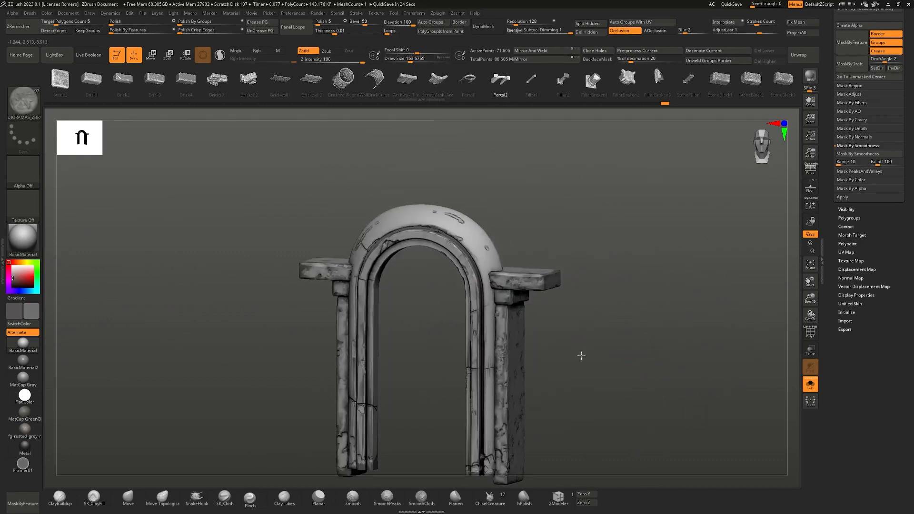
{"action": "left_click_drag", "start_coordinate": [583, 355], "coordinate": [652, 355], "text": "ctrl"}
{"action": "left_click", "coordinate": [653, 355], "text": "ctrl+shift"}
- Turn Array Mesh back on to repeat the wall section and portal around the ring
{"action": "right_click_drag", "start_coordinate": [655, 356], "coordinate": [676, 404], "text": "ctrl"}
{"action": "right_click_drag", "start_coordinate": [675, 404], "coordinate": [733, 300]}
{"action": "left_click_drag", "start_coordinate": [901, 76], "coordinate": [901, 251]}
{"action": "left_click_drag", "start_coordinate": [901, 140], "coordinate": [901, 248]}
{"action": "left_click_drag", "start_coordinate": [901, 97], "coordinate": [901, 217]}
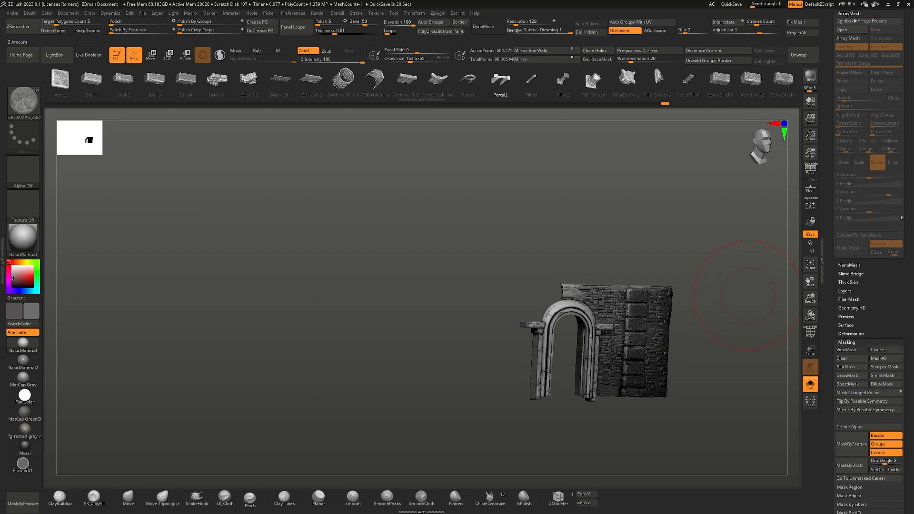
{"action": "scroll", "coordinate": [912, 229], "scroll_direction": "up", "scroll_amount": 5}
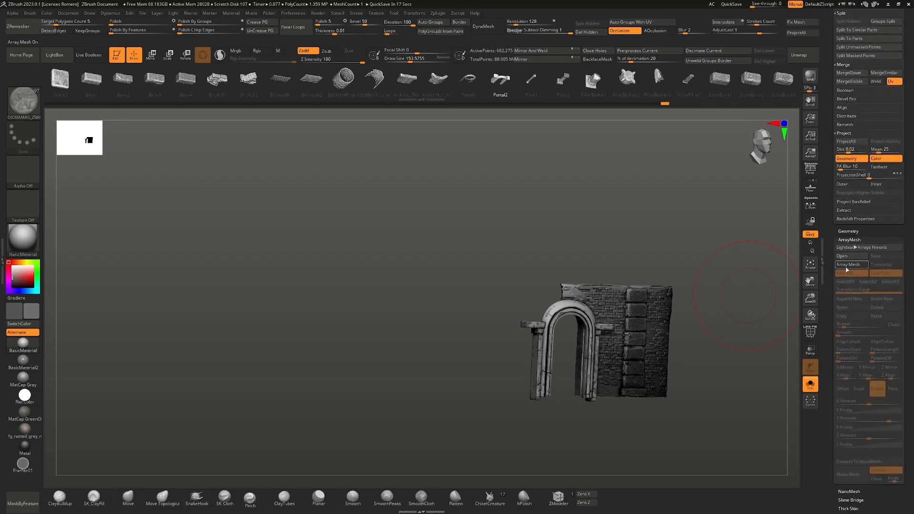
{"action": "left_click", "coordinate": [852, 264]}
- Examine the arrayed ring from above against the floor slab and small tower, and isolate it at an angle
{"action": "left_click_drag", "start_coordinate": [613, 304], "coordinate": [573, 332]}
{"action": "right_click_drag", "start_coordinate": [573, 331], "coordinate": [567, 304], "text": "shift"}
{"action": "key", "text": "shift+s"}
{"action": "mouse_move", "coordinate": [505, 305]}
{"action": "right_mouse_down"}
{"action": "mouse_move", "coordinate": [495, 338]}
{"action": "mouse_move", "coordinate": [456, 315]}
{"action": "mouse_move", "coordinate": [493, 316]}
{"action": "right_mouse_up"}
{"action": "key", "text": "w"}
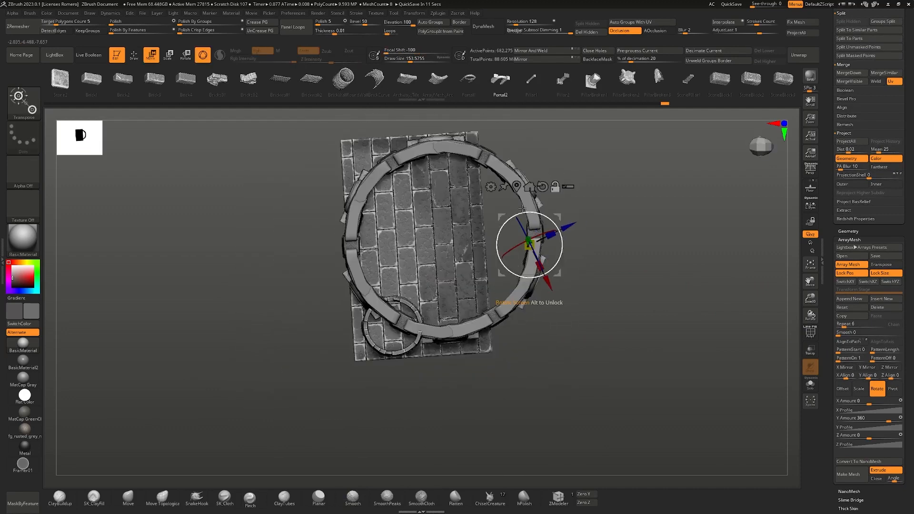
{"action": "scroll", "coordinate": [913, 305], "scroll_direction": "down", "scroll_amount": 3}
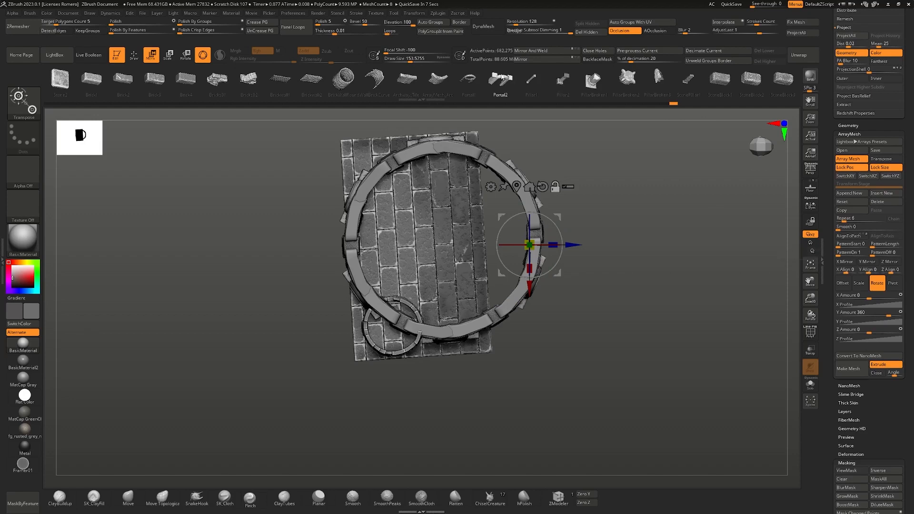
{"action": "right_click_drag", "start_coordinate": [641, 260], "coordinate": [623, 250]}
{"action": "key", "text": "ctrl+f"}
{"action": "mouse_move", "coordinate": [623, 250]}
{"action": "right_mouse_down", "text": "ctrl"}
{"action": "mouse_move", "coordinate": [591, 209]}
{"action": "mouse_move", "coordinate": [594, 189]}
{"action": "right_mouse_up", "text": "ctrl"}
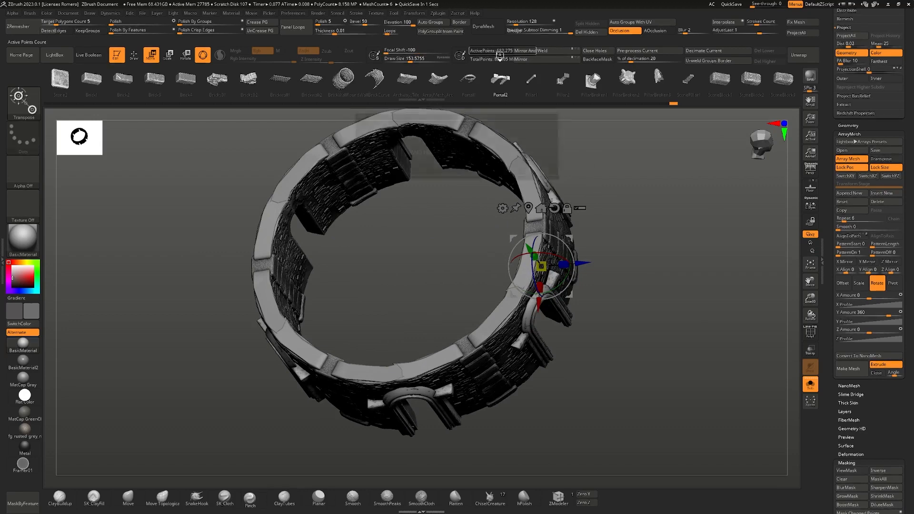
- Convert the arrayed ring into real geometry with Make Mesh and check its polyframe
{"action": "key", "text": "Escape"}
{"action": "key", "text": "F1"}
{"action": "key", "text": "q"}
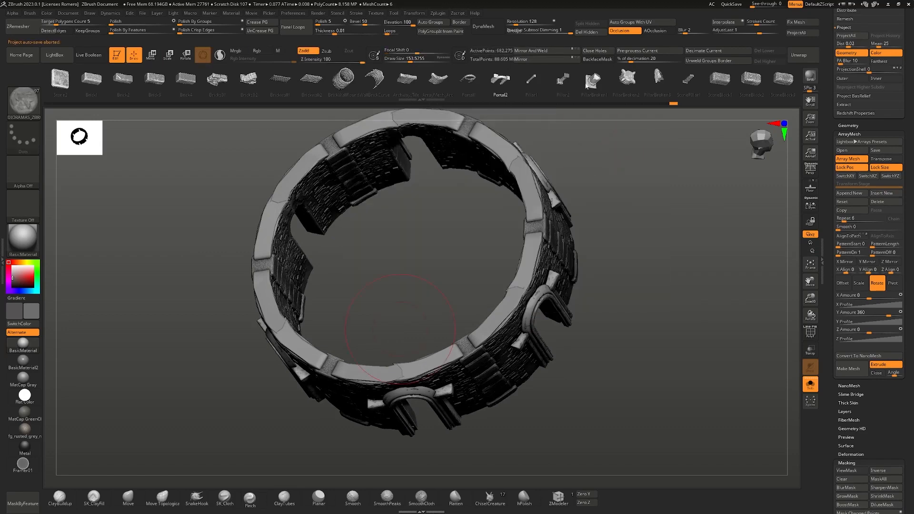
{"action": "key", "text": "shift+f"}
{"action": "mouse_move", "coordinate": [541, 288]}
{"action": "right_mouse_down"}
{"action": "mouse_move", "coordinate": [490, 295]}
{"action": "mouse_move", "coordinate": [487, 280]}
{"action": "mouse_move", "coordinate": [517, 222]}
{"action": "right_mouse_up"}
{"action": "right_click_drag", "start_coordinate": [609, 240], "coordinate": [614, 260]}
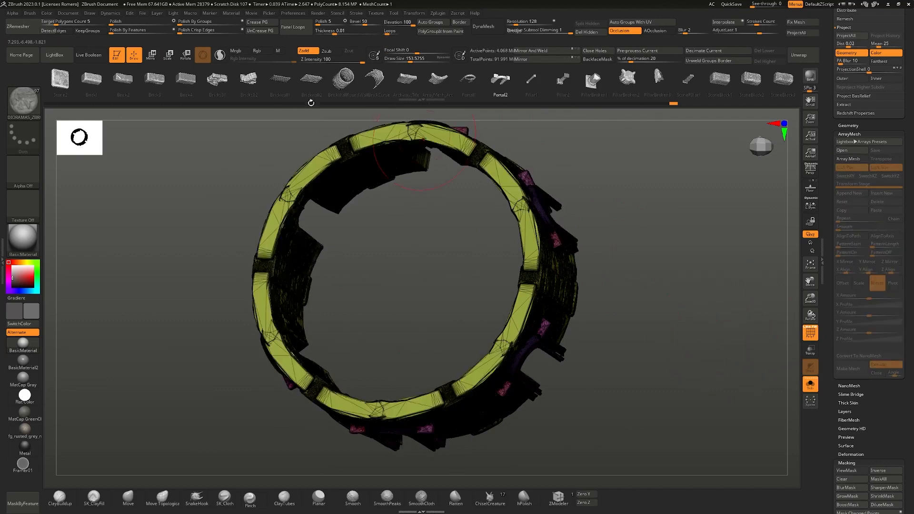
{"action": "key", "text": "ctrl"}
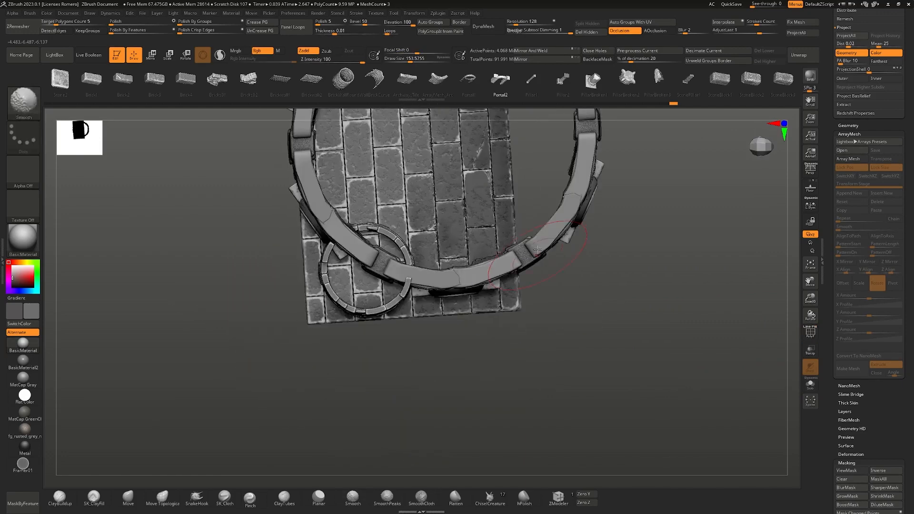
- Select the converted wall ring and isolate it with the Move gizmo active
{"action": "key", "text": "w"}
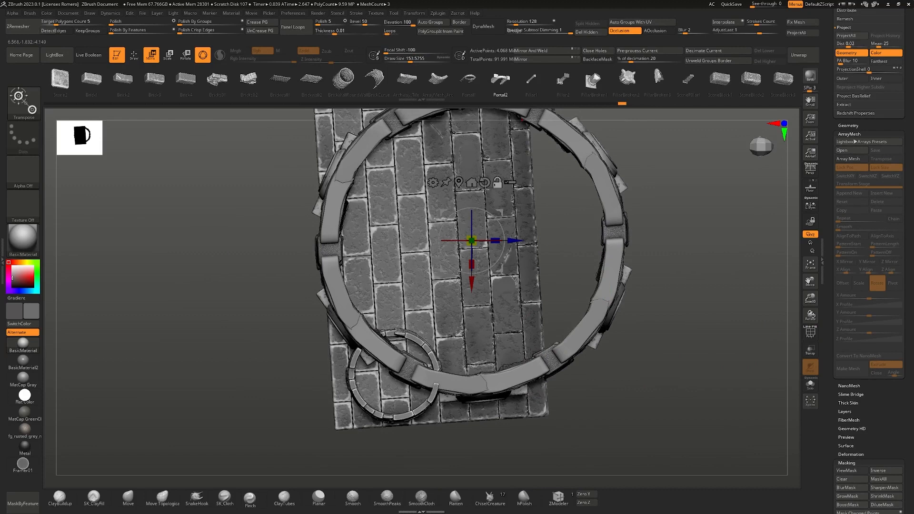
{"action": "left_click", "coordinate": [459, 182], "text": "alt"}
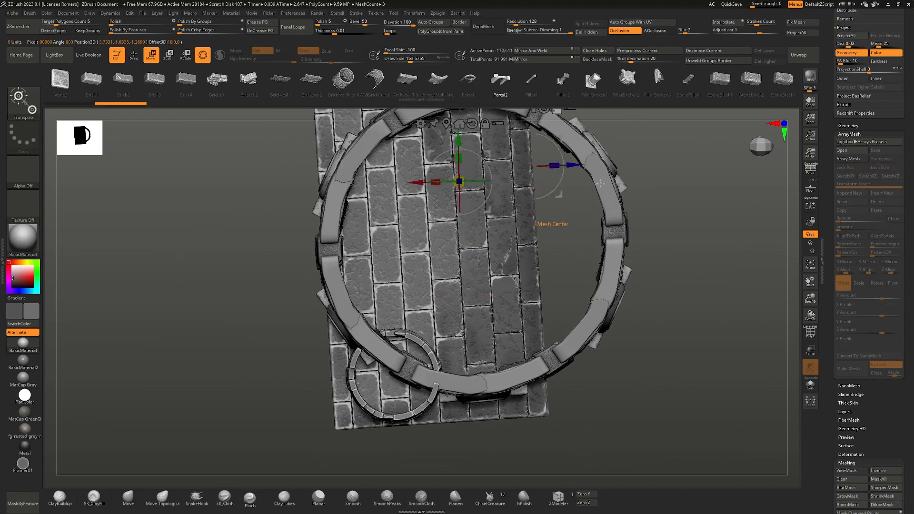
{"action": "right_click_drag", "start_coordinate": [616, 212], "coordinate": [602, 260], "text": "alt"}
{"action": "key", "text": "ctrl+s"}
{"action": "left_click", "coordinate": [601, 215], "text": "alt"}
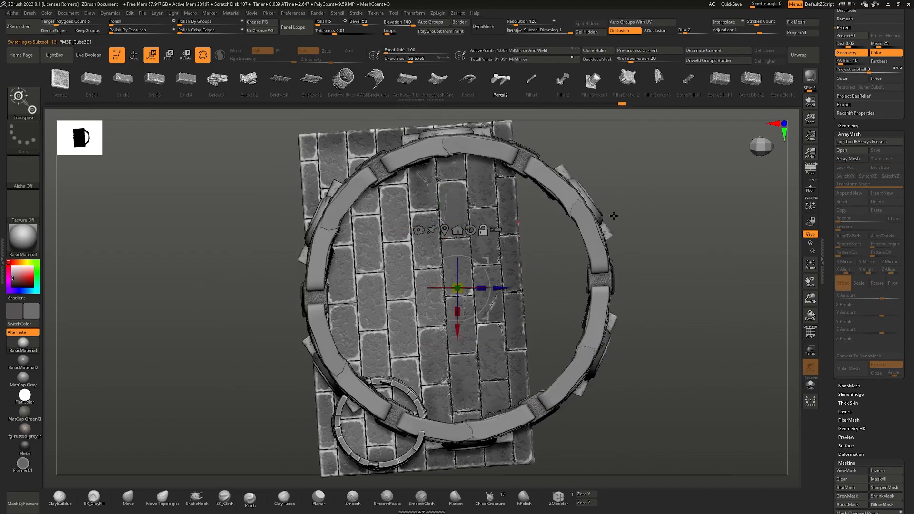
{"action": "key", "text": "q"}
{"action": "key", "text": "ctrl+s"}
{"action": "key", "text": "w"}
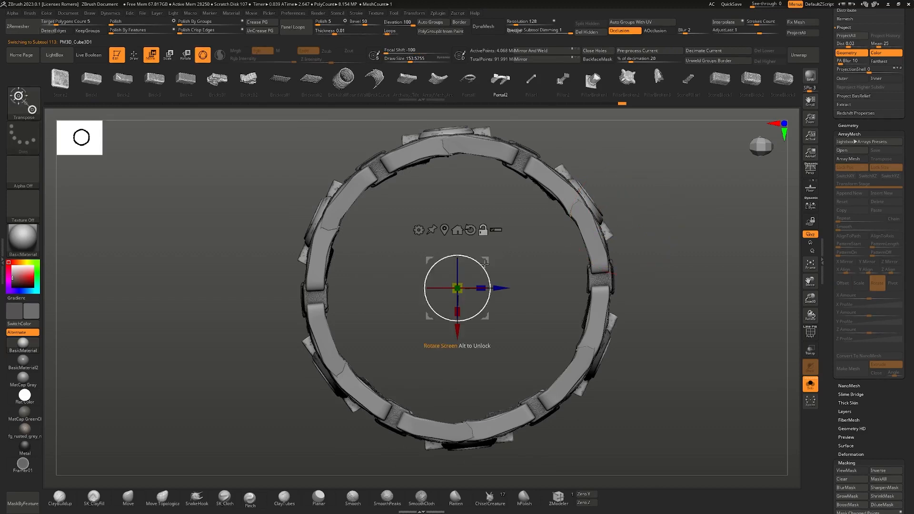
- Place the gizmo pivot at the mesh center of the isolated ring
{"action": "right_click_drag", "start_coordinate": [520, 259], "coordinate": [500, 214], "text": "ctrl"}
{"action": "left_click", "coordinate": [457, 230]}
{"action": "right_click_drag", "start_coordinate": [436, 195], "coordinate": [436, 245], "text": "alt"}
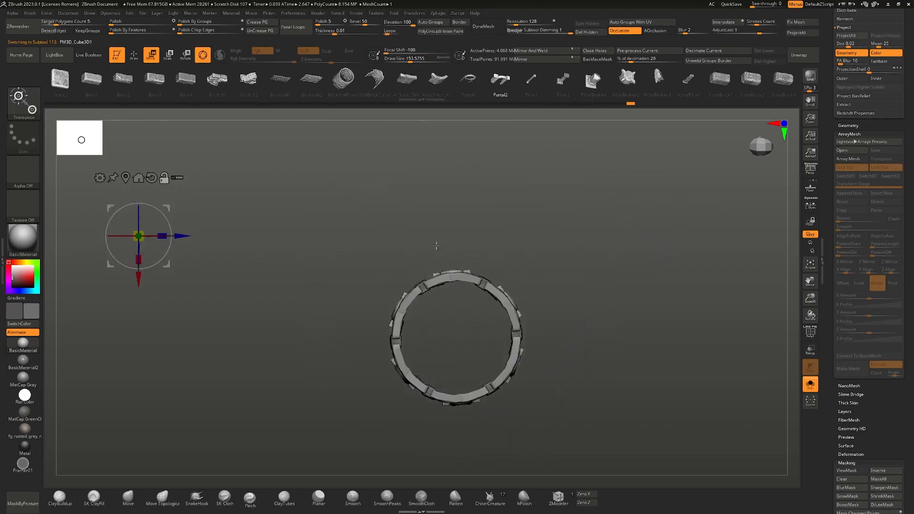
{"action": "key", "text": "ctrl+z"}
{"action": "left_click_drag", "start_coordinate": [480, 306], "coordinate": [173, 163], "text": "alt"}
{"action": "right_click_drag", "start_coordinate": [495, 257], "coordinate": [461, 277], "text": "ctrl"}
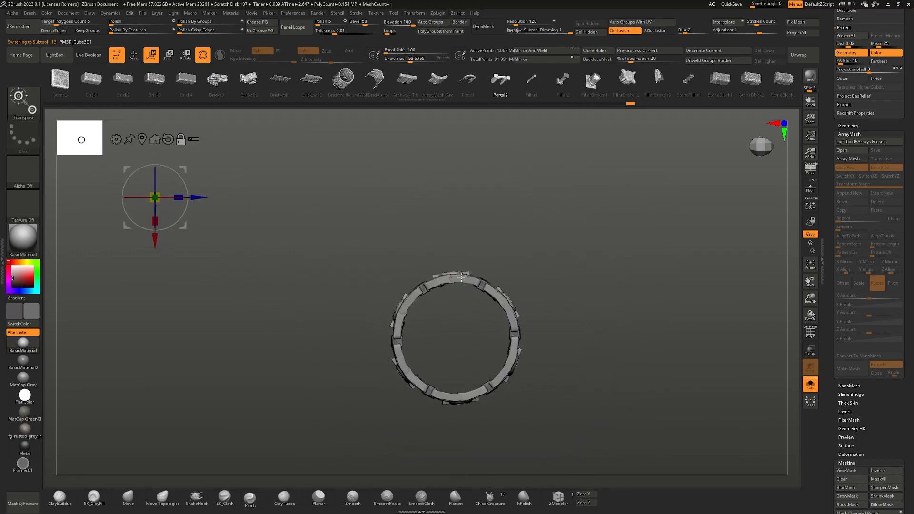
{"action": "left_click", "coordinate": [142, 139]}
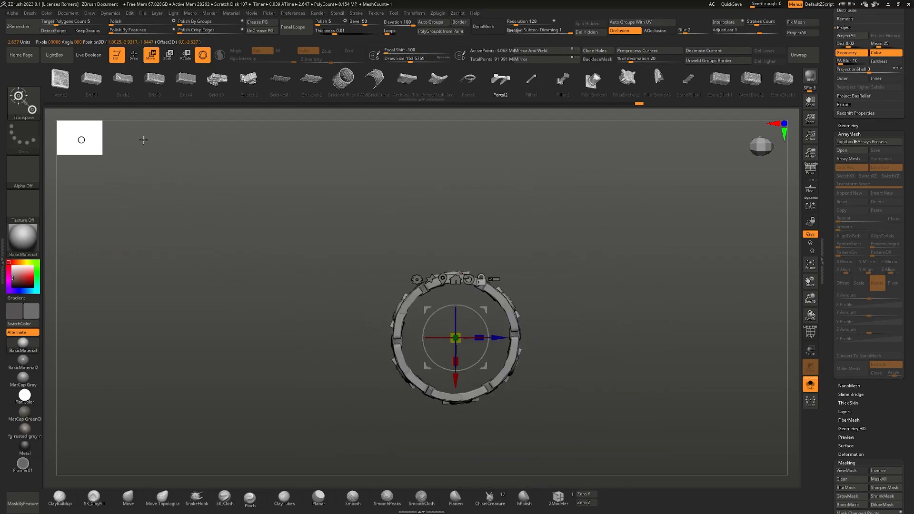
{"action": "left_click_drag", "start_coordinate": [482, 309], "coordinate": [171, 138], "text": "alt"}
{"action": "right_click_drag", "start_coordinate": [533, 245], "coordinate": [567, 284], "text": "ctrl"}
{"action": "key", "text": "ctrl+shift+z"}
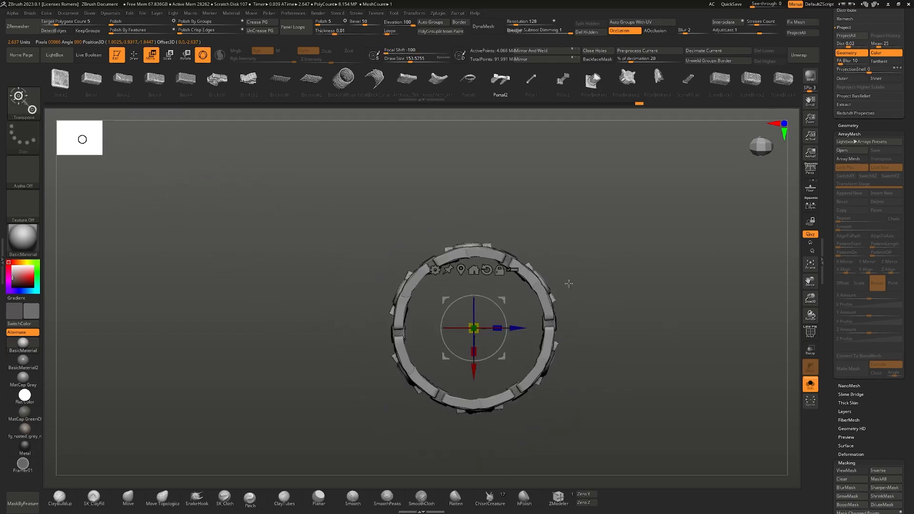
- Lower the gizmo pivot to the base of the ring in side view and lock it there
{"action": "right_click_drag", "start_coordinate": [733, 464], "coordinate": [736, 421]}
{"action": "right_click_drag", "start_coordinate": [162, 383], "coordinate": [453, 347], "text": "shift"}
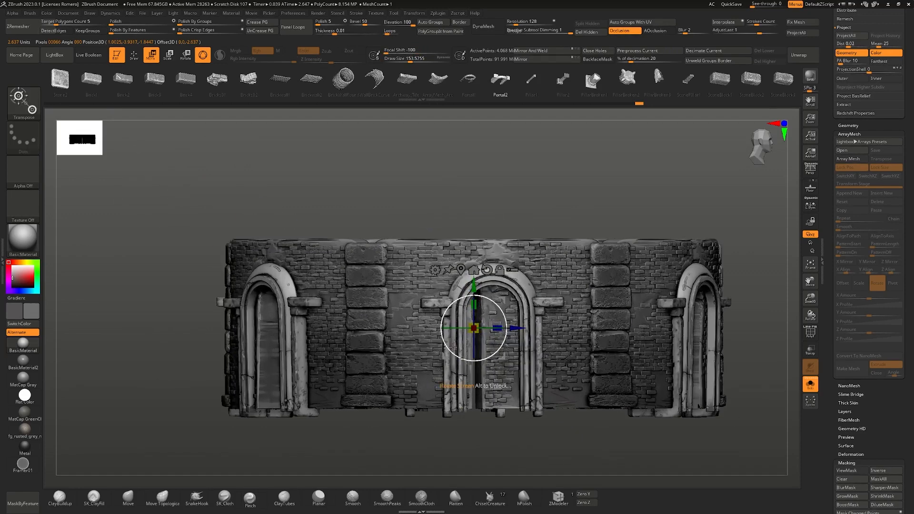
{"action": "left_click_drag", "start_coordinate": [473, 289], "coordinate": [473, 369]}
{"action": "left_click", "coordinate": [499, 350]}
- Show the other pieces again and fit the ring onto the floor slab beside the small brick tower
{"action": "right_click_drag", "start_coordinate": [495, 200], "coordinate": [465, 188]}
{"action": "right_click_drag", "start_coordinate": [529, 301], "coordinate": [423, 324], "text": "alt"}
{"action": "key", "text": "shift+s"}
{"action": "key", "text": "r"}
{"action": "left_click_drag", "start_coordinate": [402, 275], "coordinate": [377, 297]}
{"action": "key", "text": "w"}
{"action": "left_click_drag", "start_coordinate": [433, 305], "coordinate": [400, 302]}
- Adjust the ring's height so it rests on the floor slab, and return to Draw mode
{"action": "right_click_drag", "start_coordinate": [401, 278], "coordinate": [537, 391]}
{"action": "left_click_drag", "start_coordinate": [482, 309], "coordinate": [482, 308]}
{"action": "left_click_drag", "start_coordinate": [487, 347], "coordinate": [482, 310]}
{"action": "key", "text": "q"}
{"action": "mouse_move", "coordinate": [482, 310]}
{"action": "right_mouse_down"}
{"action": "mouse_move", "coordinate": [445, 314]}
{"action": "mouse_move", "coordinate": [409, 361]}
{"action": "mouse_move", "coordinate": [431, 421]}
{"action": "mouse_move", "coordinate": [430, 354]}
{"action": "mouse_move", "coordinate": [455, 328]}
{"action": "right_mouse_up"}
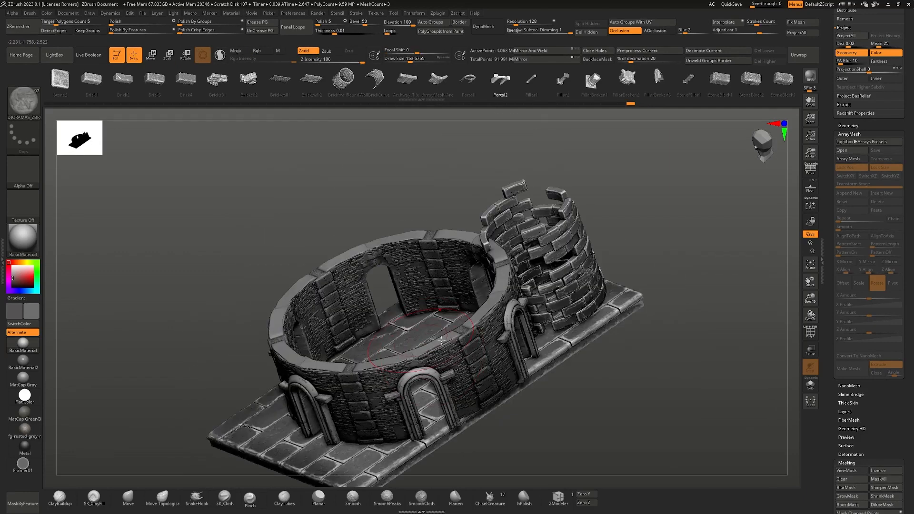
- Examine the pieces available in the diorama insert-mesh library
{"action": "key", "text": "m"}
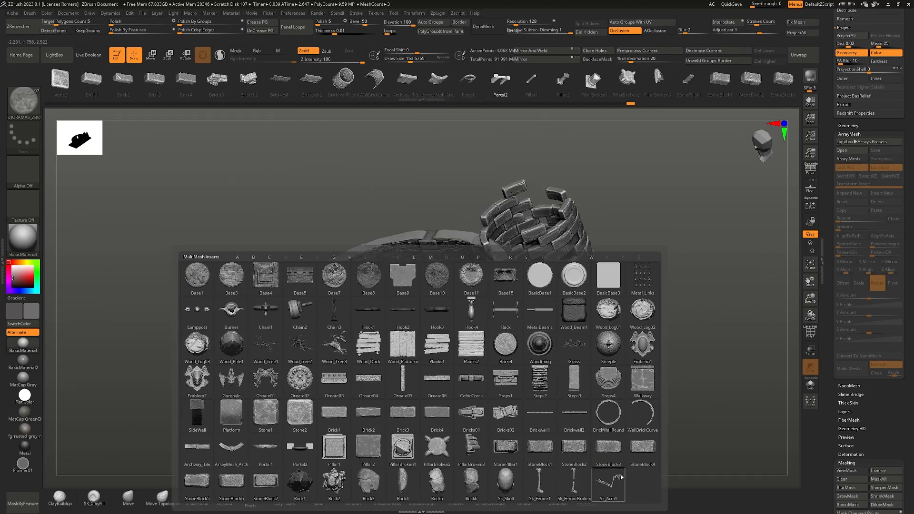
{"action": "left_click", "coordinate": [649, 421]}
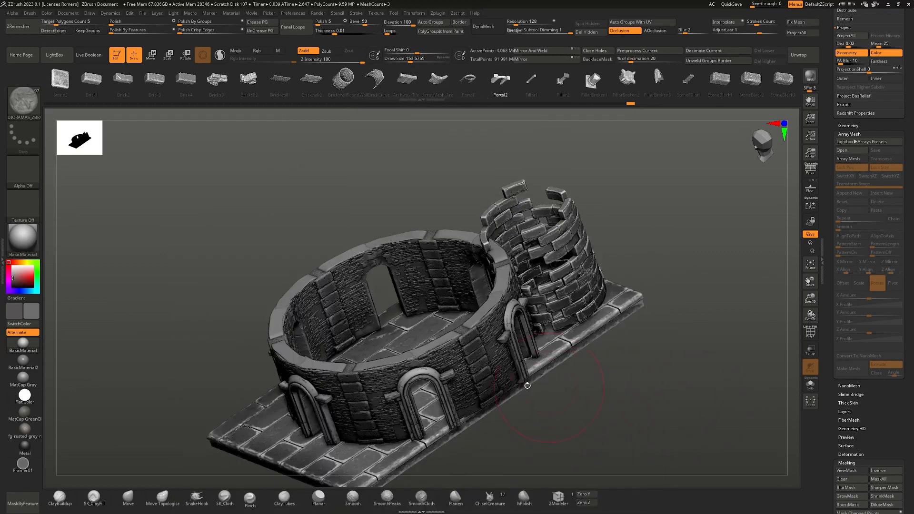
{"action": "key", "text": "m"}
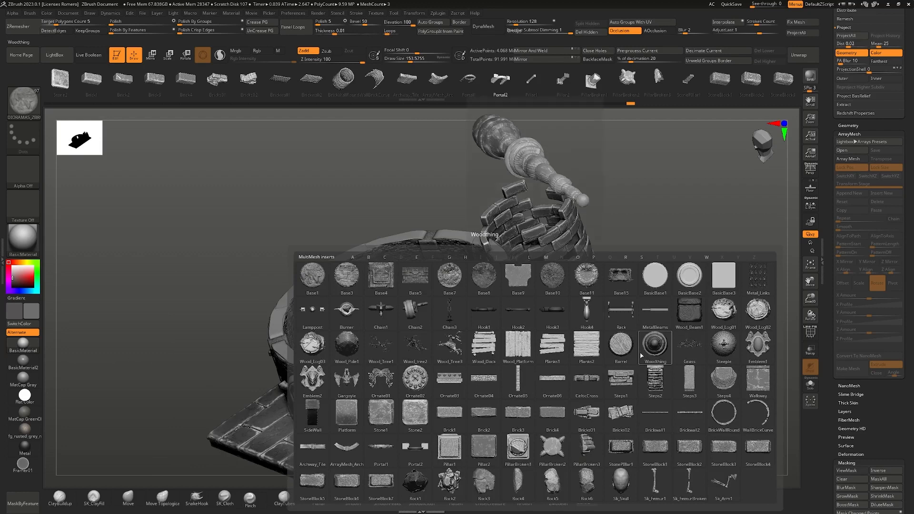
{"action": "mouse_move", "coordinate": [727, 351]}
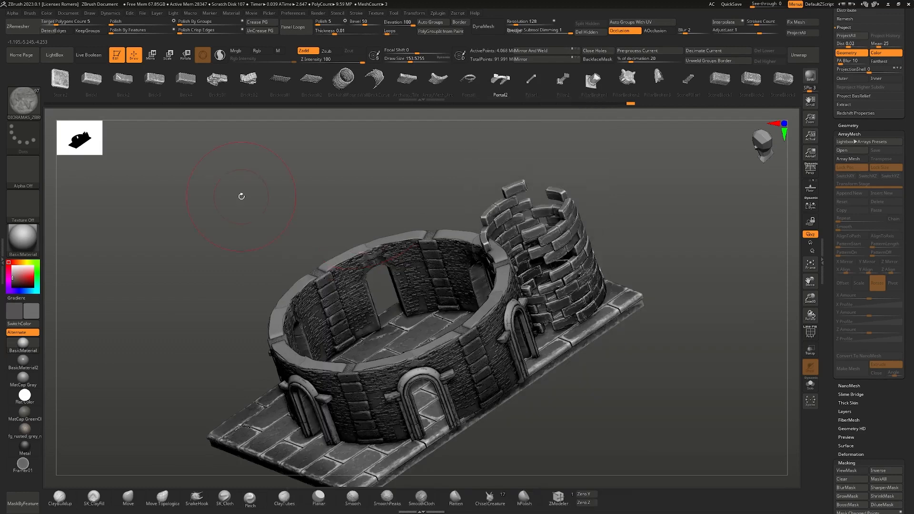
- Fine-tune the brick ring's orientation and fit on the floor slab with the gizmo, seen from above and from the front
{"action": "mouse_move", "coordinate": [452, 164]}
{"action": "left_mouse_down"}
{"action": "mouse_move", "coordinate": [385, 331]}
{"action": "mouse_move", "coordinate": [368, 347]}
{"action": "mouse_move", "coordinate": [452, 290]}
{"action": "left_mouse_up"}
{"action": "right_click_drag", "start_coordinate": [452, 291], "coordinate": [439, 324]}
{"action": "key", "text": "r"}
{"action": "key", "text": "alt+s"}
{"action": "key", "text": "alt+s"}
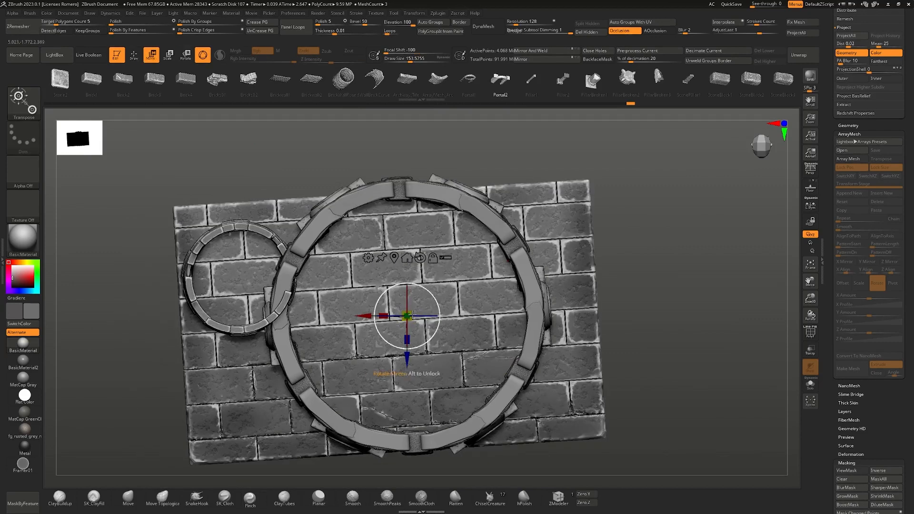
{"action": "mouse_move", "coordinate": [407, 315]}
{"action": "right_mouse_down"}
{"action": "mouse_move", "coordinate": [417, 273]}
{"action": "mouse_move", "coordinate": [417, 329]}
{"action": "right_mouse_up"}
{"action": "right_click_drag", "start_coordinate": [417, 329], "coordinate": [411, 368], "text": "ctrl"}
{"action": "mouse_move", "coordinate": [397, 319]}
{"action": "left_mouse_down"}
{"action": "mouse_move", "coordinate": [395, 306]}
{"action": "mouse_move", "coordinate": [394, 320]}
{"action": "left_mouse_up"}
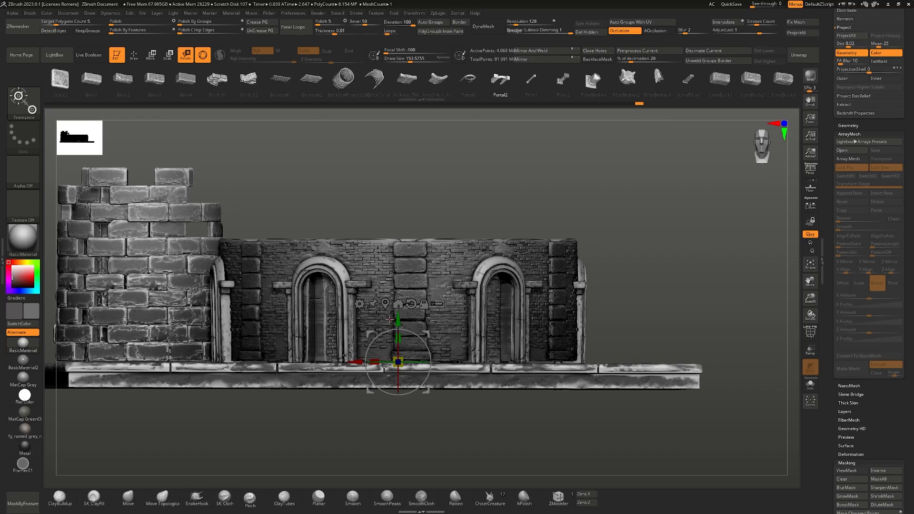
- Examine the brush palette, the insert-mesh pieces and the assembled tower and portal ring scene from several angles
{"action": "scroll", "coordinate": [880, 234], "scroll_direction": "down", "scroll_amount": 10}
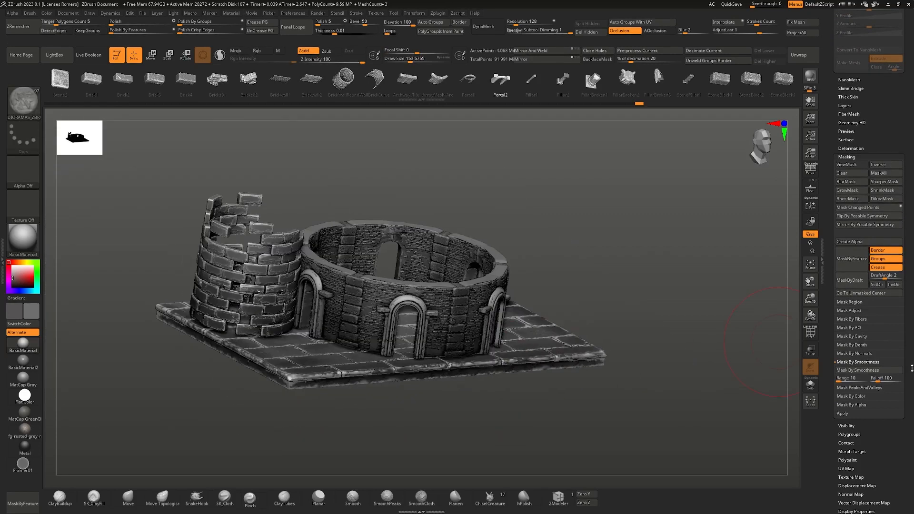
{"action": "scroll", "coordinate": [912, 373], "scroll_direction": "up", "scroll_amount": 10}
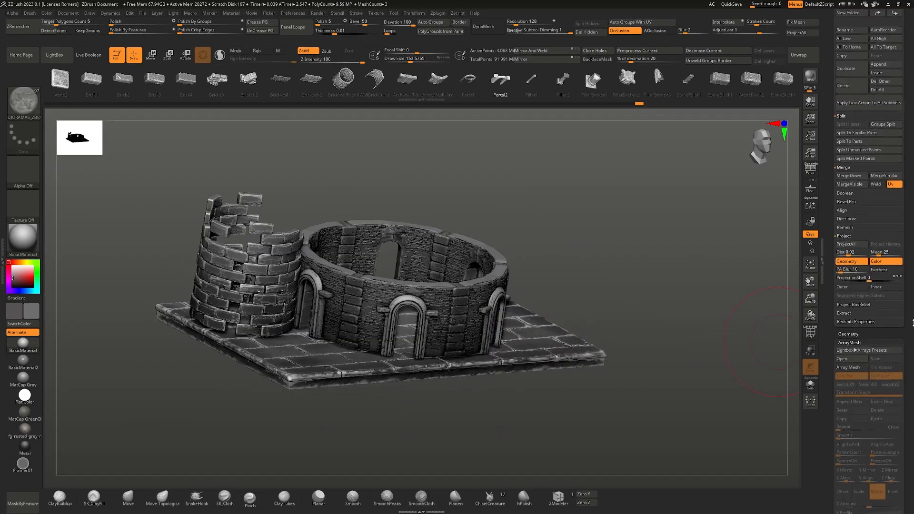
{"action": "scroll", "coordinate": [912, 199], "scroll_direction": "down", "scroll_amount": 1}
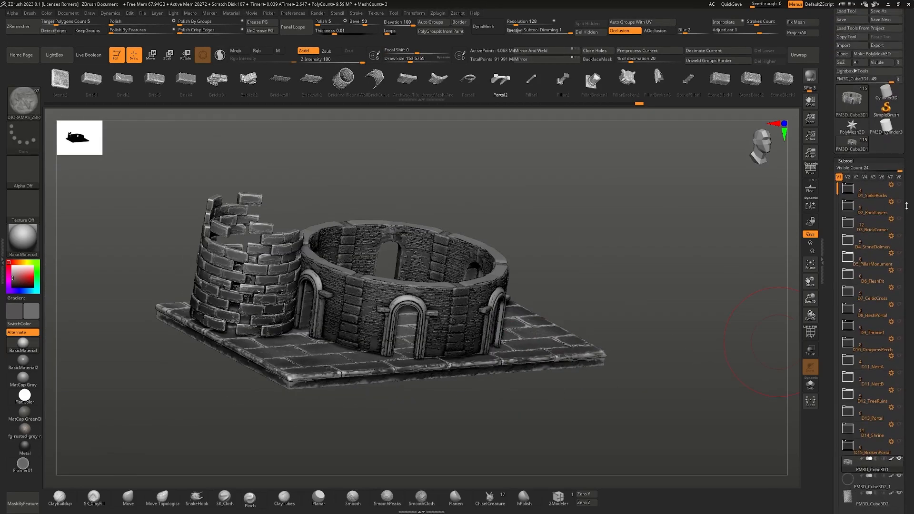
{"action": "mouse_move", "coordinate": [702, 280]}
{"action": "left_mouse_down"}
{"action": "mouse_move", "coordinate": [525, 258]}
{"action": "mouse_move", "coordinate": [524, 276]}
{"action": "left_mouse_up"}
{"action": "key", "text": "b"}
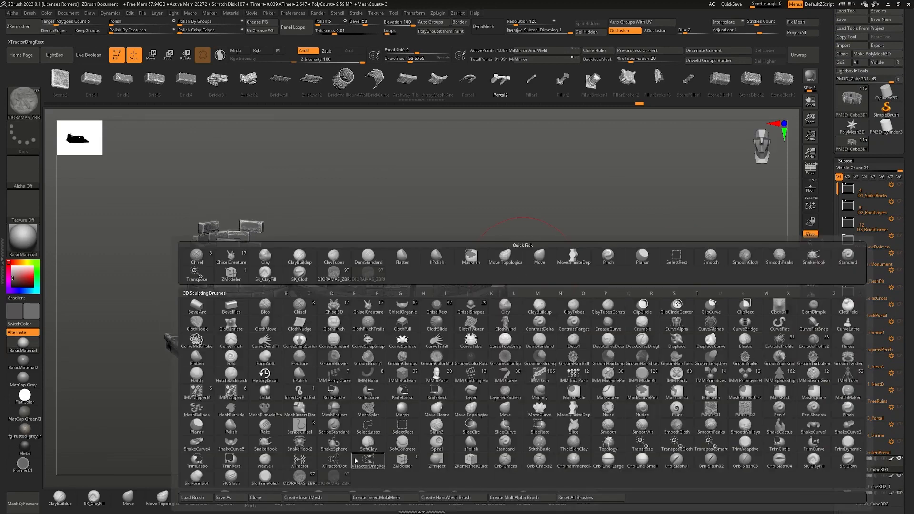
{"action": "key", "text": "m"}
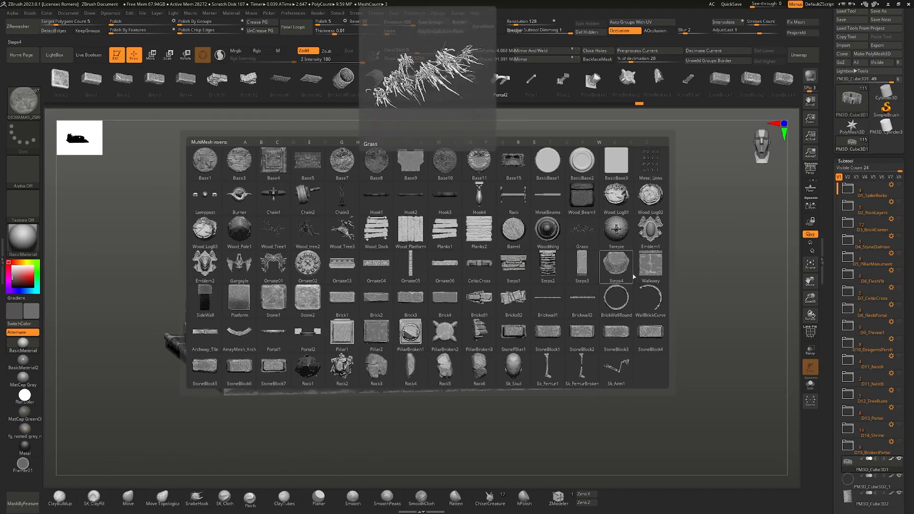
{"action": "left_click_drag", "start_coordinate": [605, 298], "coordinate": [730, 335]}
{"action": "right_click_drag", "start_coordinate": [485, 382], "coordinate": [450, 269]}
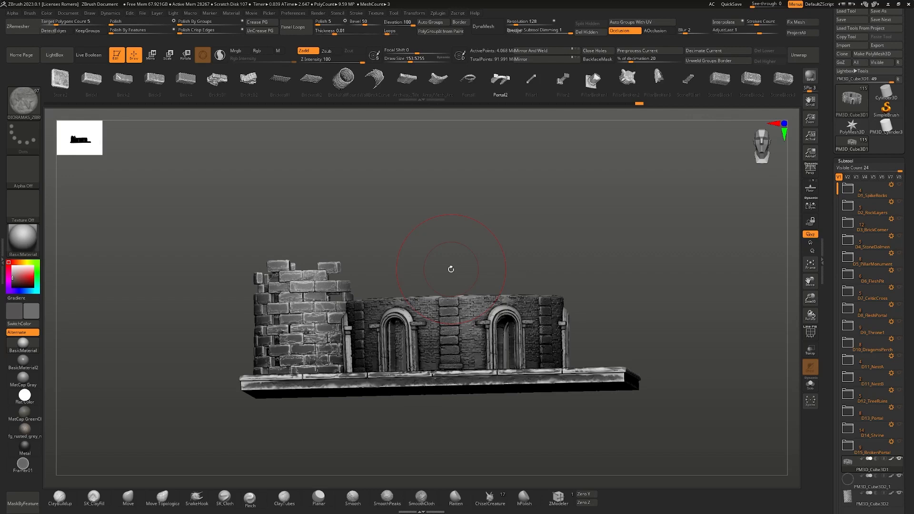
{"action": "right_click_drag", "start_coordinate": [436, 272], "coordinate": [475, 357]}
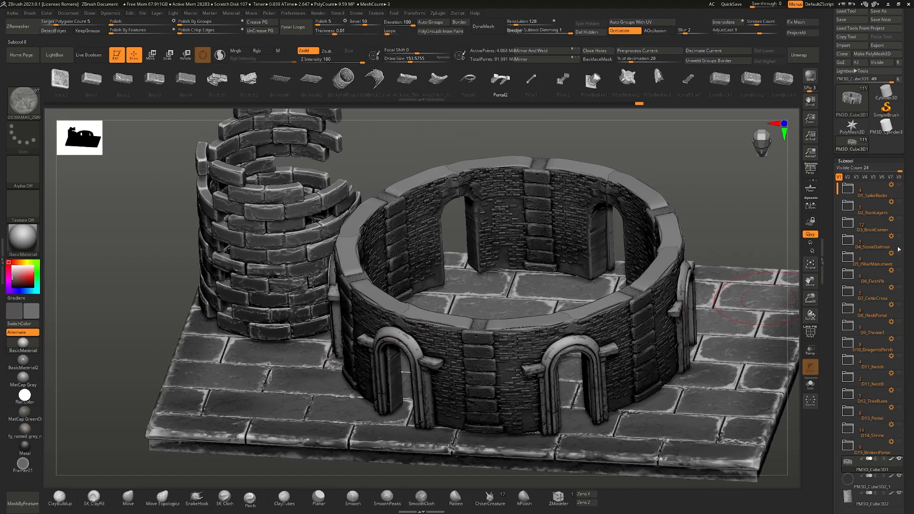
- Show the D1_SpikeRocks folder together with the brick pieces and make its D1_Rocks subtool active
{"action": "left_click", "coordinate": [899, 186]}
{"action": "left_click_drag", "start_coordinate": [838, 190], "coordinate": [838, 242]}
{"action": "mouse_move", "coordinate": [524, 336]}
{"action": "right_mouse_down", "text": "ctrl"}
{"action": "mouse_move", "coordinate": [506, 284]}
{"action": "mouse_move", "coordinate": [524, 320]}
{"action": "right_mouse_up", "text": "ctrl"}
{"action": "scroll", "coordinate": [902, 190], "scroll_direction": "up", "scroll_amount": 3}
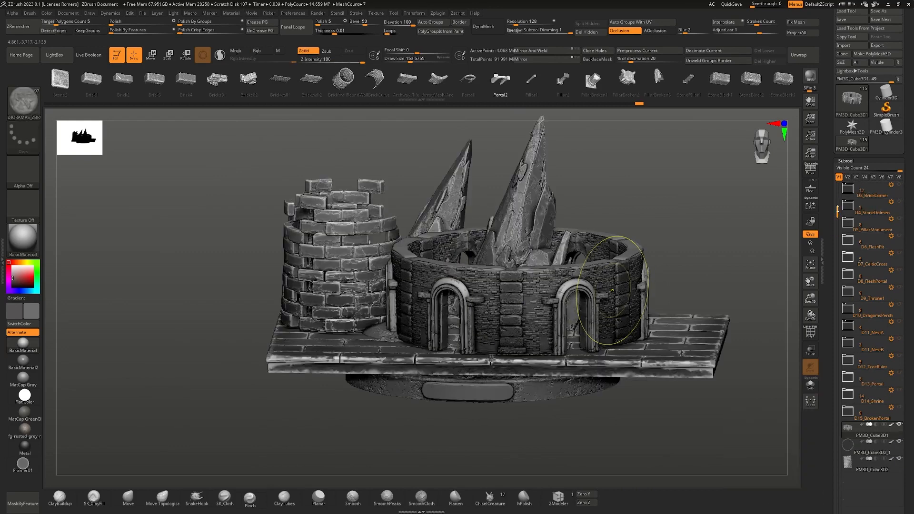
{"action": "right_click_drag", "start_coordinate": [622, 237], "coordinate": [633, 280]}
{"action": "left_click", "coordinate": [534, 277], "text": "alt"}
{"action": "right_click_drag", "start_coordinate": [597, 194], "coordinate": [526, 151], "text": "alt"}
{"action": "right_click_drag", "start_coordinate": [525, 151], "coordinate": [529, 167]}
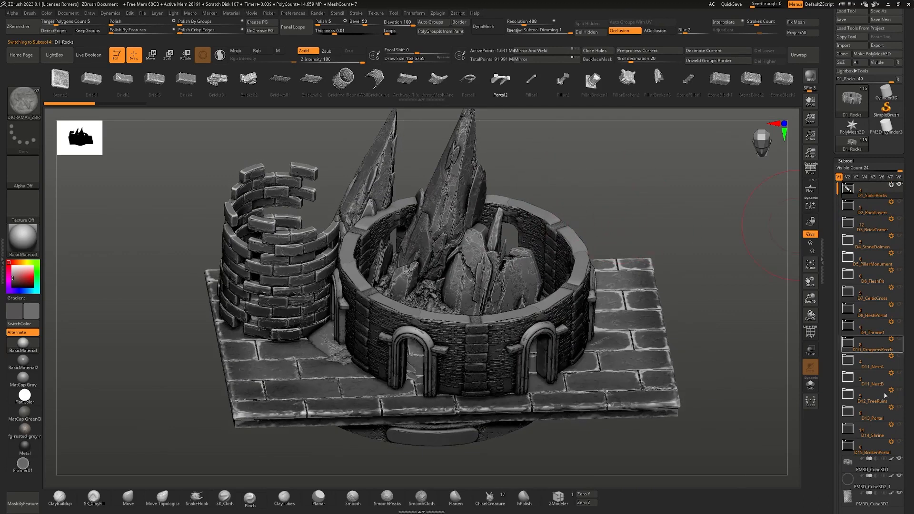
- Hide the portal ring, the small brick tower and the floor slab, leaving only the spike rocks diorama
{"action": "left_click", "coordinate": [898, 458]}
{"action": "left_click", "coordinate": [899, 476]}
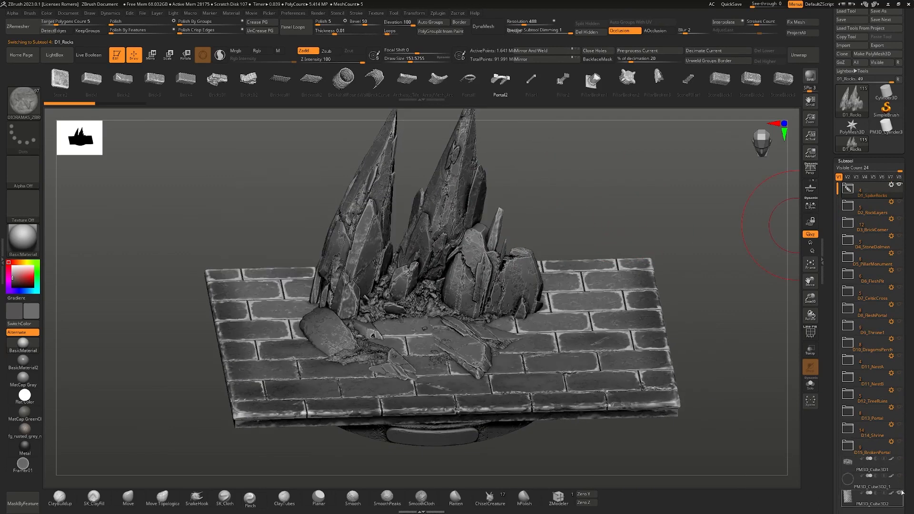
{"action": "left_click", "coordinate": [899, 492]}
{"action": "right_click_drag", "start_coordinate": [490, 343], "coordinate": [504, 329]}
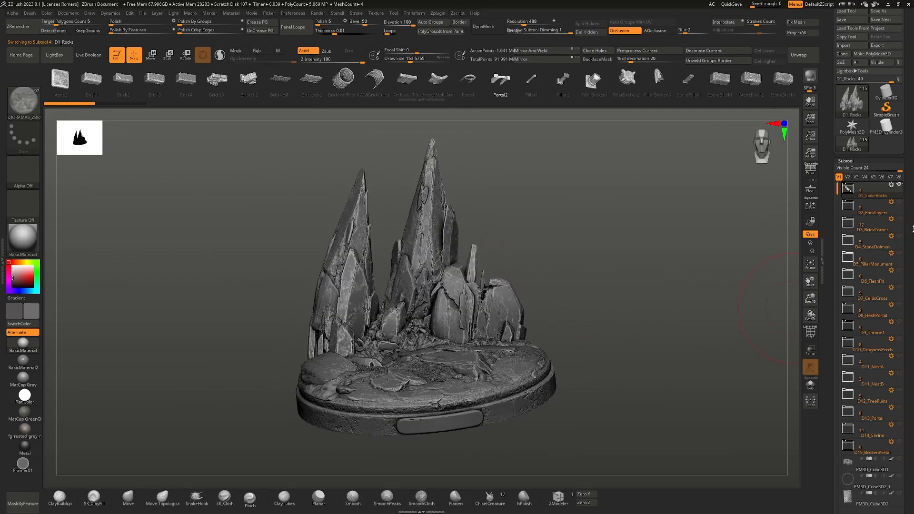
- Hide D1_SpikeRocks and view the D2_RockLayers and D3_BrickCorner dioramas one after the other
{"action": "left_click", "coordinate": [899, 184]}
{"action": "left_click", "coordinate": [899, 202]}
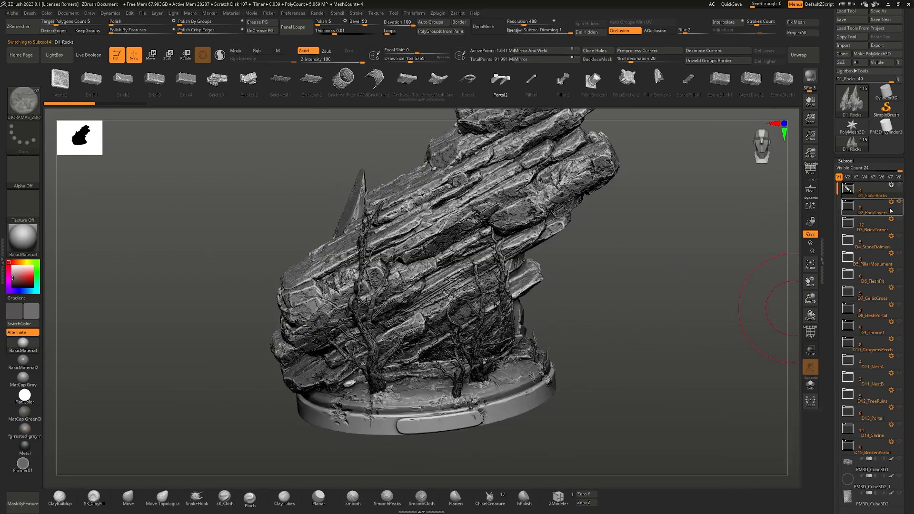
{"action": "right_click_drag", "start_coordinate": [598, 281], "coordinate": [640, 281], "text": "ctrl"}
{"action": "left_click", "coordinate": [899, 202]}
{"action": "left_click", "coordinate": [899, 218]}
{"action": "mouse_move", "coordinate": [547, 328]}
{"action": "right_mouse_down", "text": "shift"}
{"action": "mouse_move", "coordinate": [513, 312]}
{"action": "mouse_move", "coordinate": [566, 318]}
{"action": "right_mouse_up", "text": "shift"}
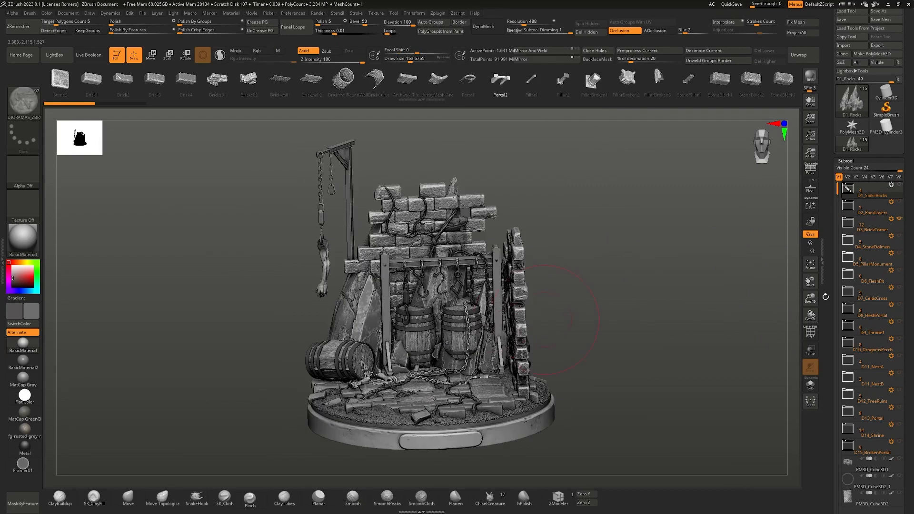
- Replace D3_BrickCorner with D4_StoneDolmen and D5_PillarMonument shown together, and select the D4_Base subtool
{"action": "left_click", "coordinate": [897, 219]}
{"action": "left_click", "coordinate": [900, 236]}
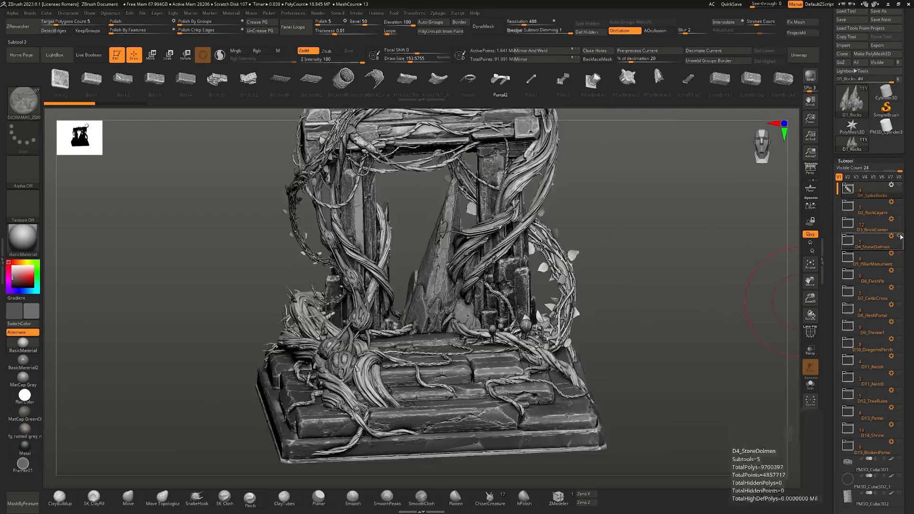
{"action": "right_click_drag", "start_coordinate": [703, 248], "coordinate": [595, 248], "text": "ctrl"}
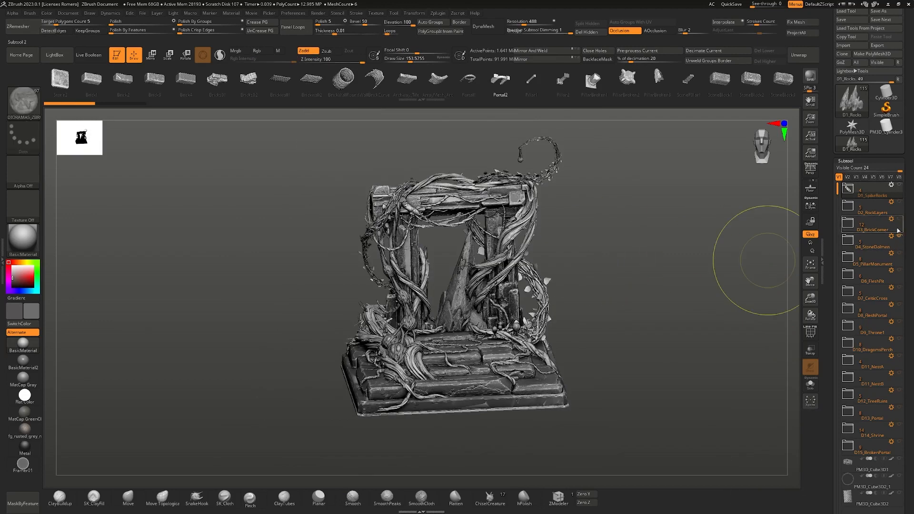
{"action": "left_click", "coordinate": [899, 254]}
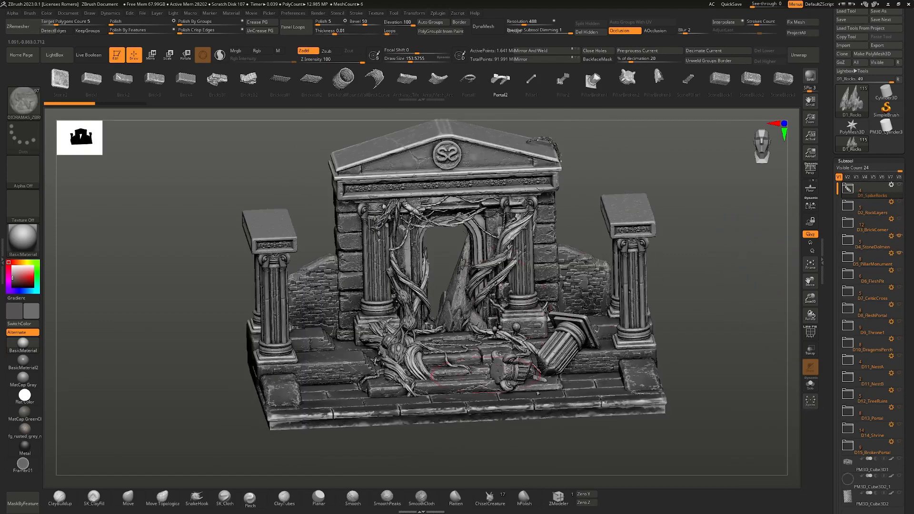
{"action": "left_click", "coordinate": [487, 376], "text": "alt"}
{"action": "right_click_drag", "start_coordinate": [488, 375], "coordinate": [500, 287], "text": "shift"}
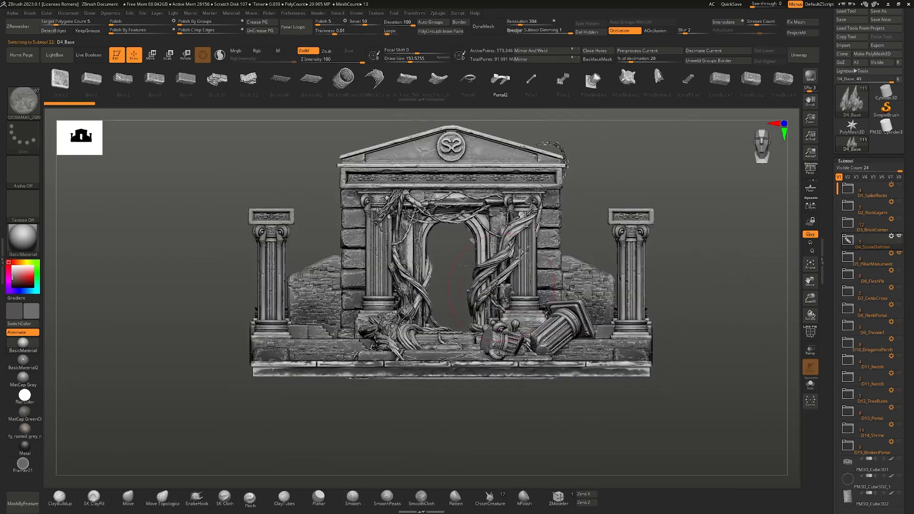
- Toggle D4_StoneDolmen's visibility to compare the pillar monument with and without it, leaving it hidden
{"action": "left_click", "coordinate": [899, 236]}
{"action": "left_click", "coordinate": [899, 236]}
{"action": "mouse_move", "coordinate": [775, 246]}
{"action": "right_mouse_down"}
{"action": "mouse_move", "coordinate": [528, 266]}
{"action": "mouse_move", "coordinate": [499, 238]}
{"action": "right_mouse_up"}
{"action": "mouse_move", "coordinate": [479, 277]}
{"action": "right_mouse_down", "text": "ctrl"}
{"action": "mouse_move", "coordinate": [503, 295]}
{"action": "mouse_move", "coordinate": [368, 288]}
{"action": "right_mouse_up", "text": "ctrl"}
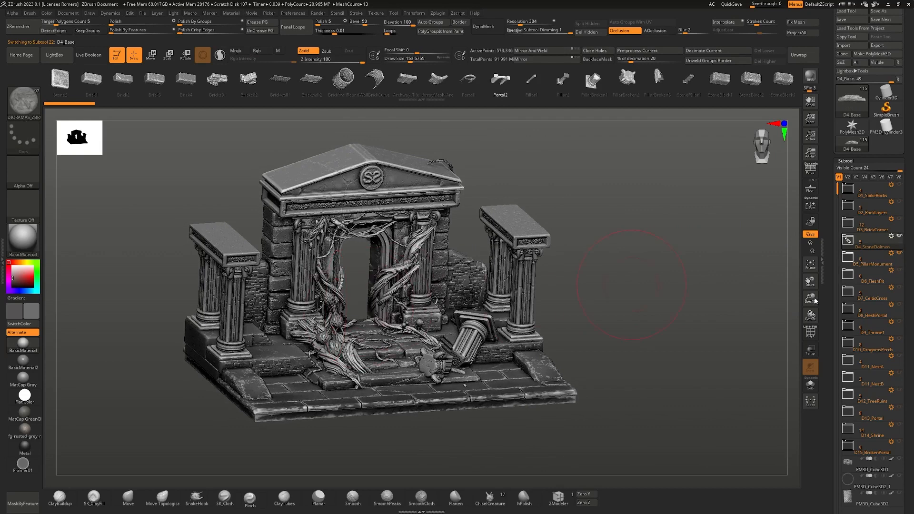
{"action": "left_click", "coordinate": [899, 236]}
{"action": "left_click", "coordinate": [899, 236]}
{"action": "left_click", "coordinate": [899, 236]}
- View D6_FleshPit inside the pillar monument, and swap it for D7_CelticCross
{"action": "left_click", "coordinate": [899, 270]}
{"action": "right_click_drag", "start_coordinate": [469, 274], "coordinate": [541, 240]}
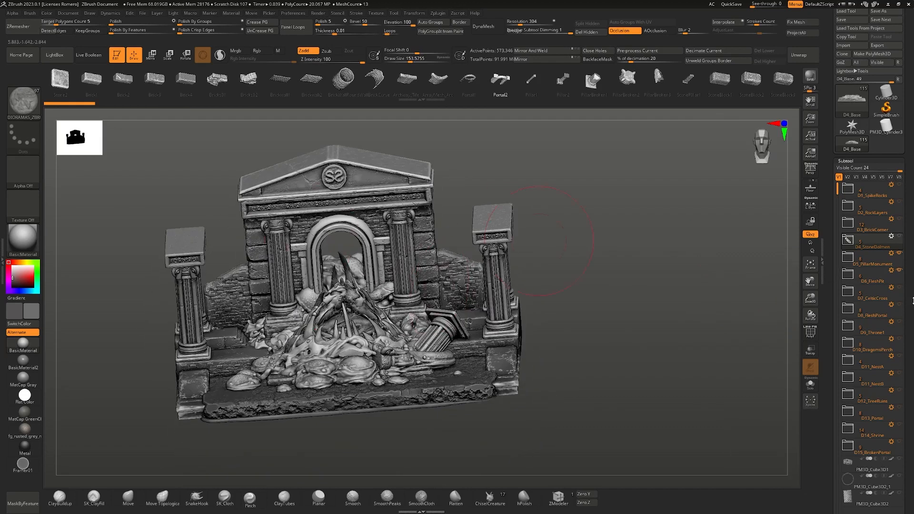
{"action": "left_click", "coordinate": [899, 270]}
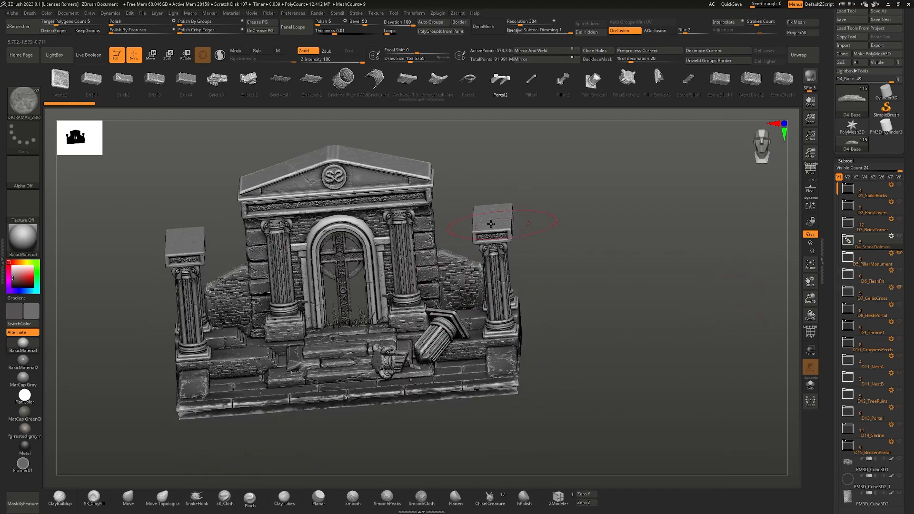
{"action": "right_click_drag", "start_coordinate": [478, 276], "coordinate": [721, 276]}
- Hide D7_CelticCross and view the D8_FleshPortal diorama in its place
{"action": "left_click", "coordinate": [898, 287]}
{"action": "left_click", "coordinate": [899, 305]}
{"action": "right_click_drag", "start_coordinate": [565, 286], "coordinate": [743, 310]}
{"action": "right_click_drag", "start_coordinate": [742, 309], "coordinate": [769, 315], "text": "ctrl"}
- Hide D8_FleshPortal and D5_PillarMonument, and view the D9_Throne1 diorama on its own
{"action": "left_click", "coordinate": [900, 307]}
{"action": "left_click", "coordinate": [899, 322]}
{"action": "left_click", "coordinate": [899, 253]}
{"action": "left_click_drag", "start_coordinate": [755, 261], "coordinate": [420, 252]}
{"action": "right_click_drag", "start_coordinate": [420, 252], "coordinate": [440, 291], "text": "alt"}
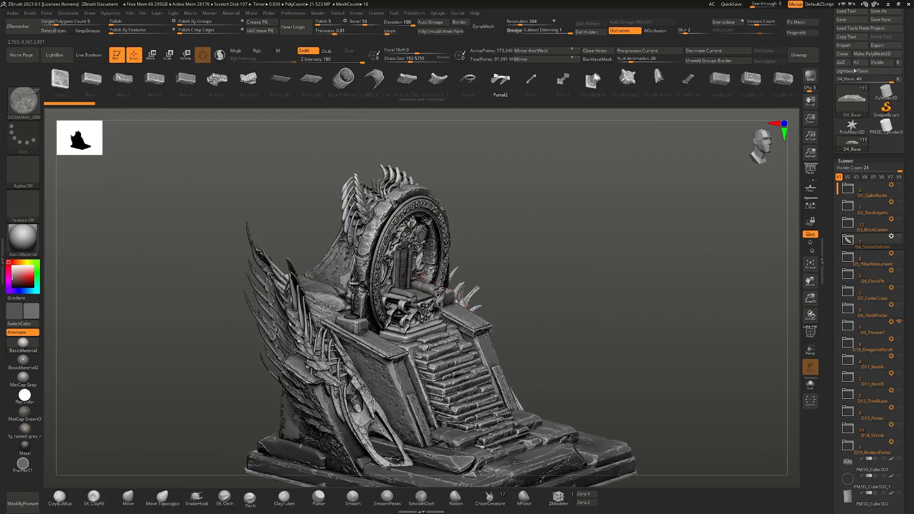
- Hide the D9_Throne1 diorama and select the D14_Shrine folder
{"action": "left_click", "coordinate": [899, 322]}
{"action": "left_click", "coordinate": [880, 428]}
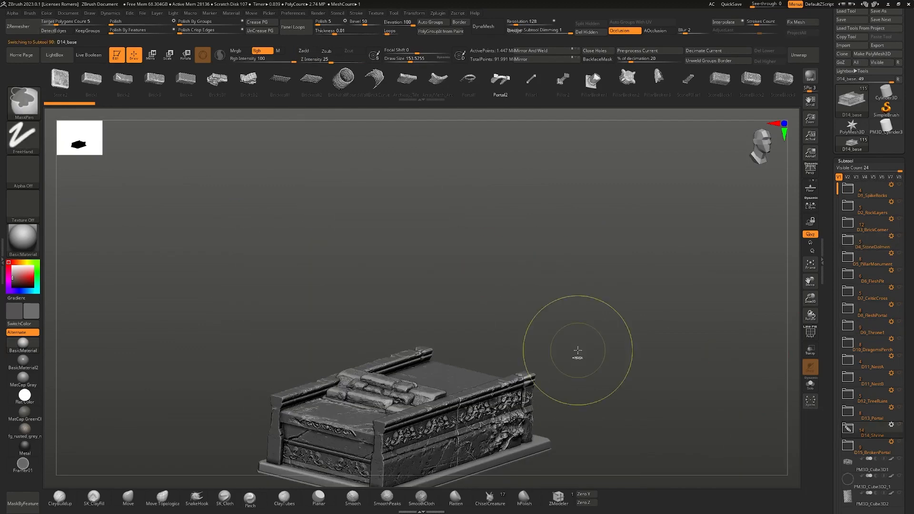